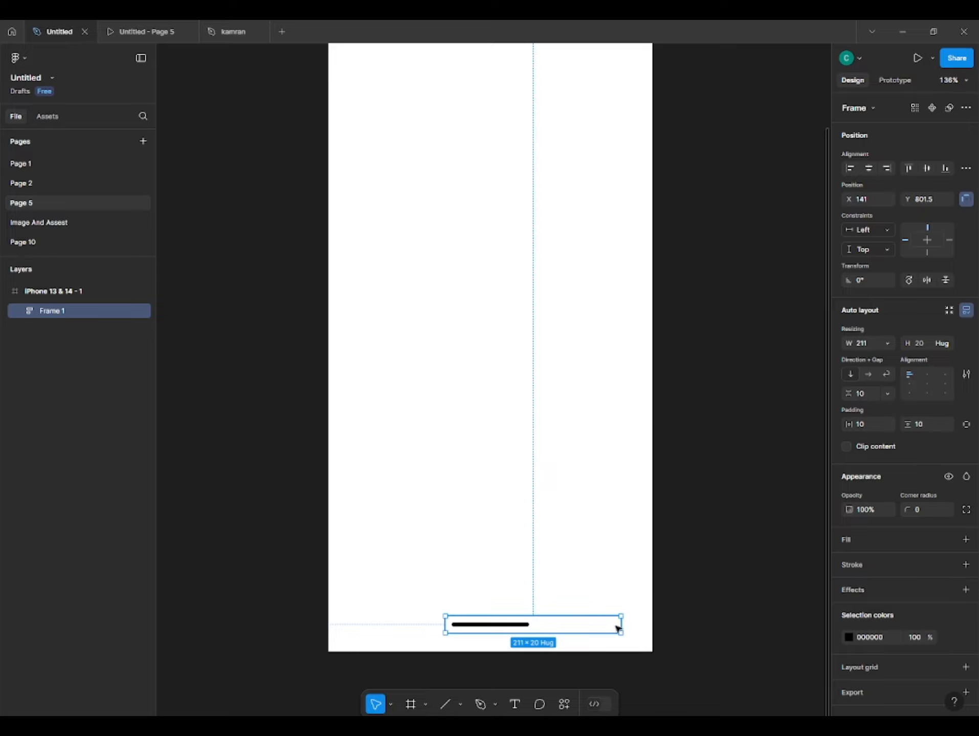
- Stretch the home indicator's frame across the full 390 screen width, with its line centred, and set the frame's height to 35
left_click_drag(618, 629, 652, 625)
left_click_drag(448, 626, 328, 625)
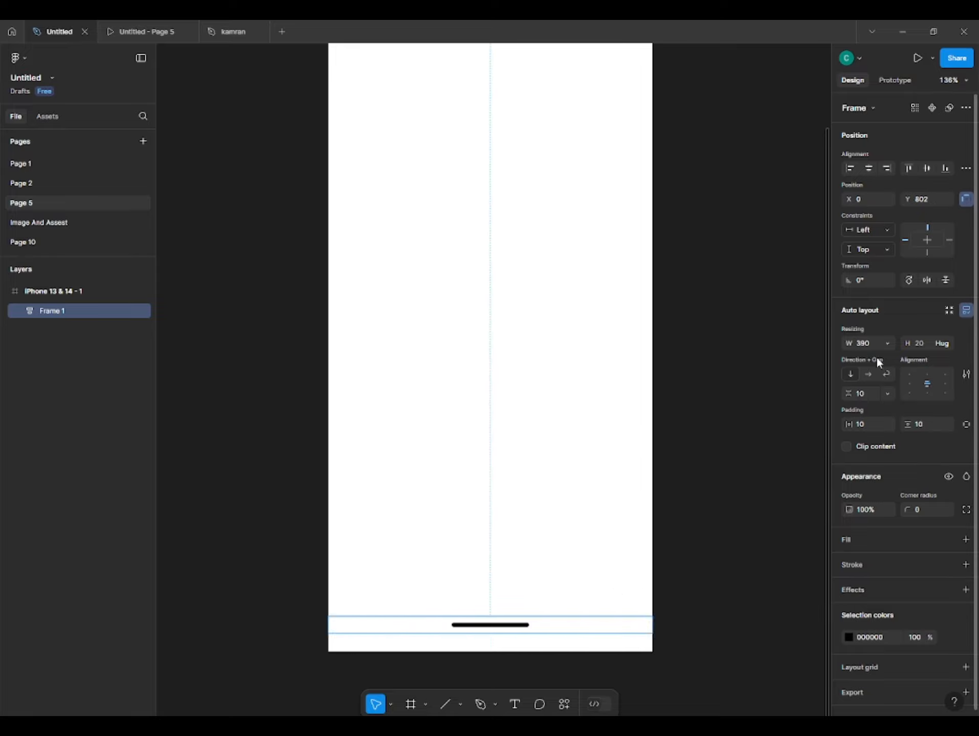
left_click(919, 343)
type("35")
key("Return")
left_click(258, 592)
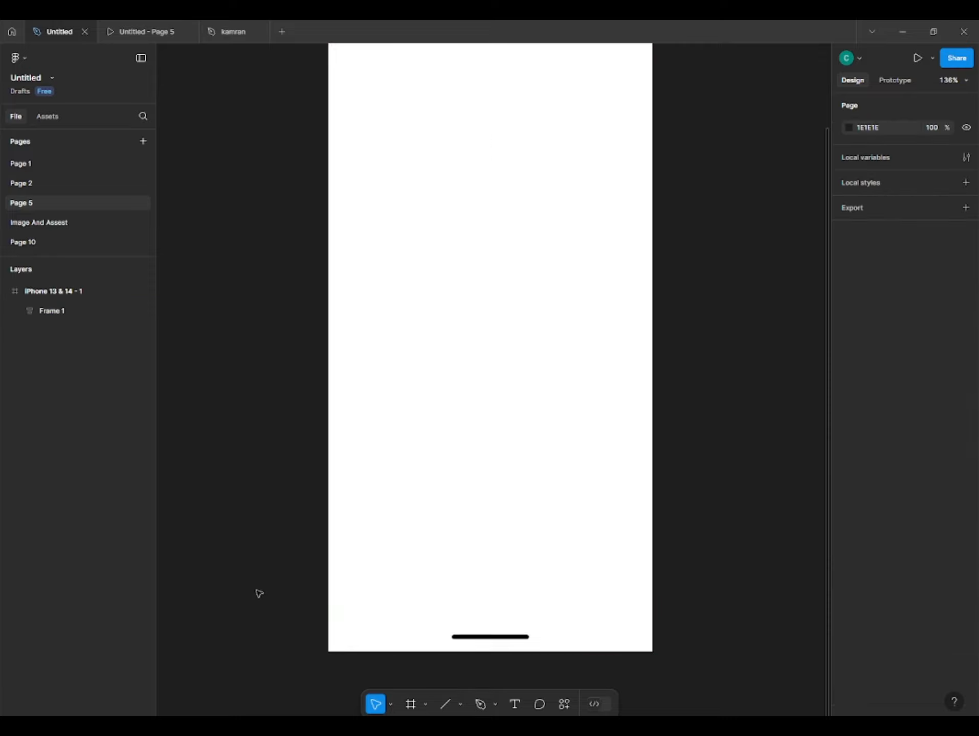
- Draw a frame about 366 × 58 above the home indicator and centre it horizontally on the phone screen
scroll(257, 593, "down", 2)
left_click_drag(264, 509, 297, 491)
scroll(297, 491, "up", 1)
left_click_drag(275, 637, 307, 542)
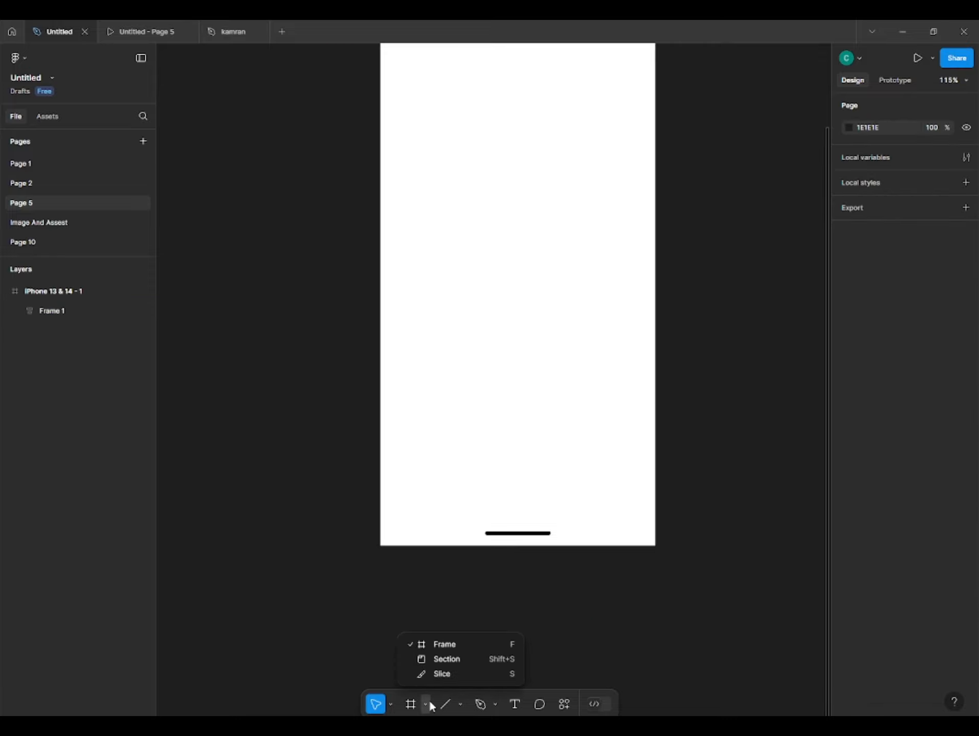
left_click(444, 646)
left_click_drag(386, 480, 644, 521)
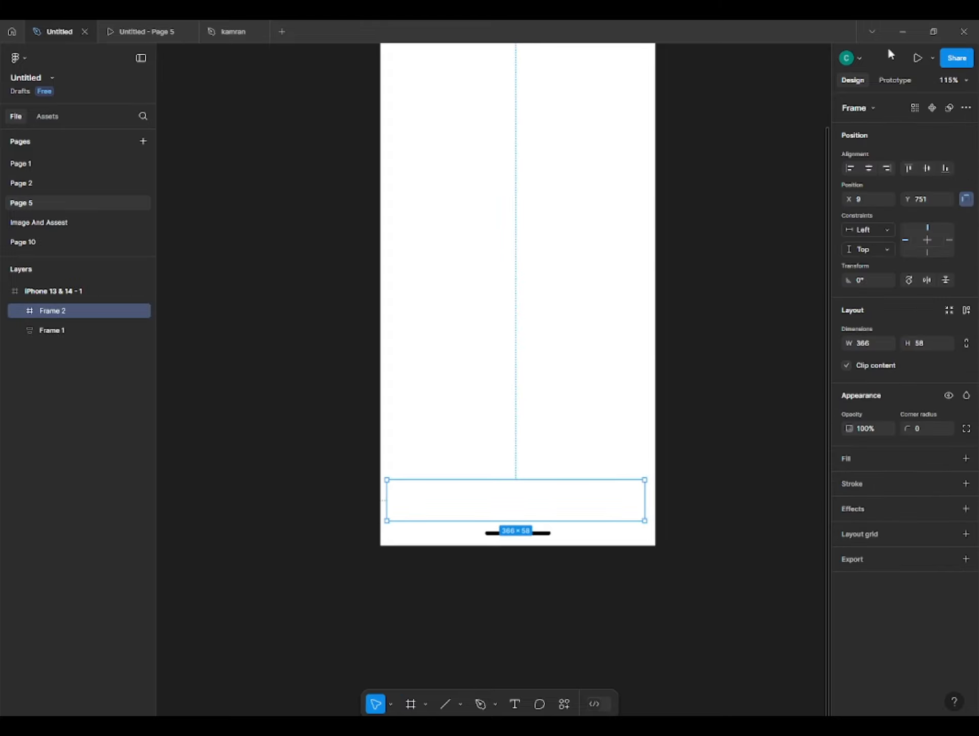
left_click(868, 168)
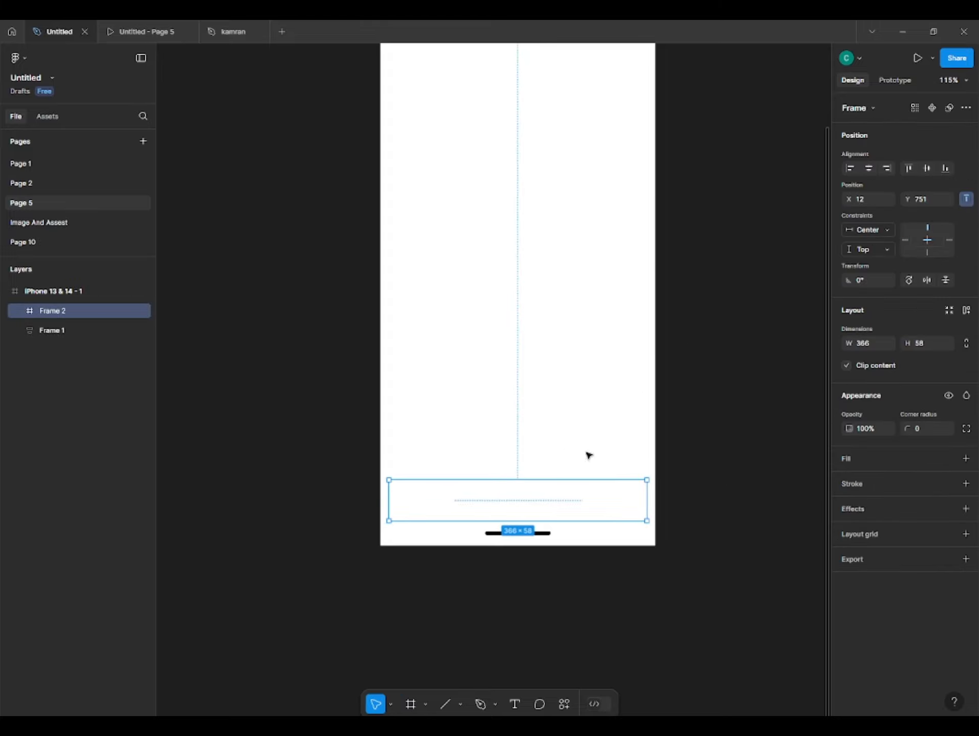
mouse_move(520, 499)
left_mouse_down()
mouse_move(520, 481)
mouse_move(520, 500)
left_mouse_up()
- Style the new frame with a corner radius of 4, a drop shadow with Y offset 0, and an FFFFFF fill
left_click_drag(908, 428, 957, 417)
left_click(849, 509)
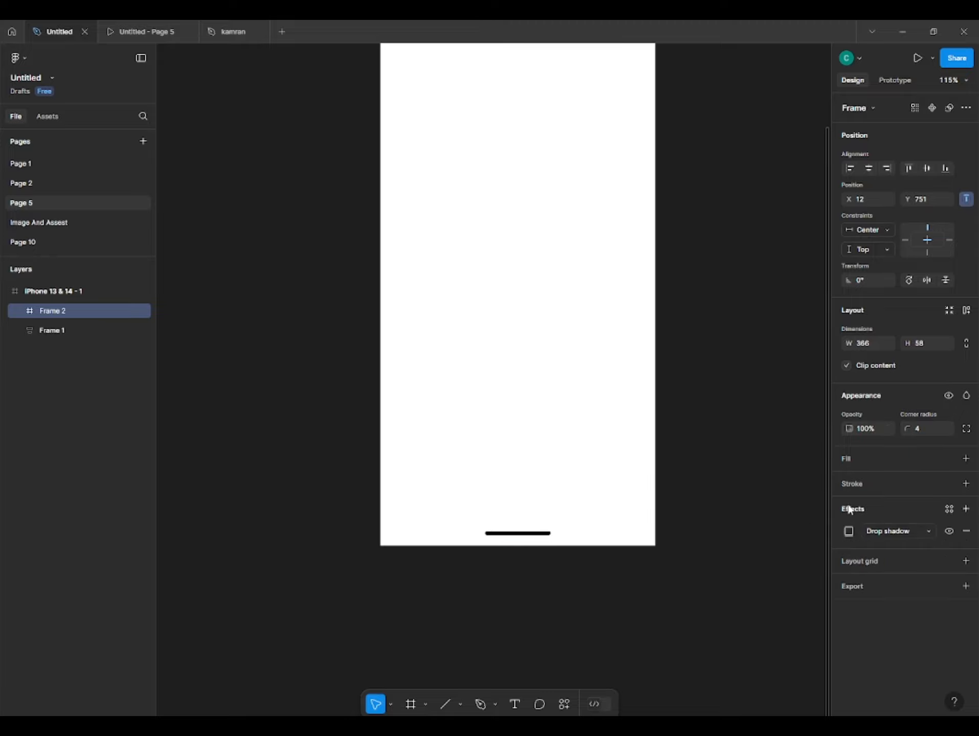
left_click(848, 534)
left_click(757, 584)
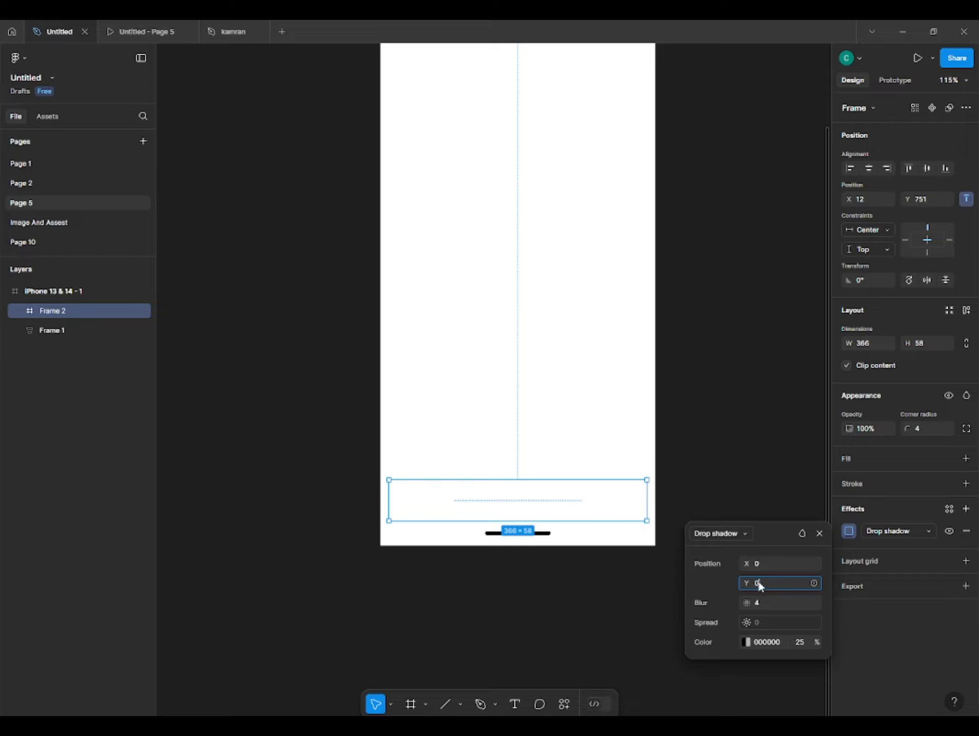
left_click_drag(751, 602, 797, 595)
left_click(829, 466)
left_click(831, 466)
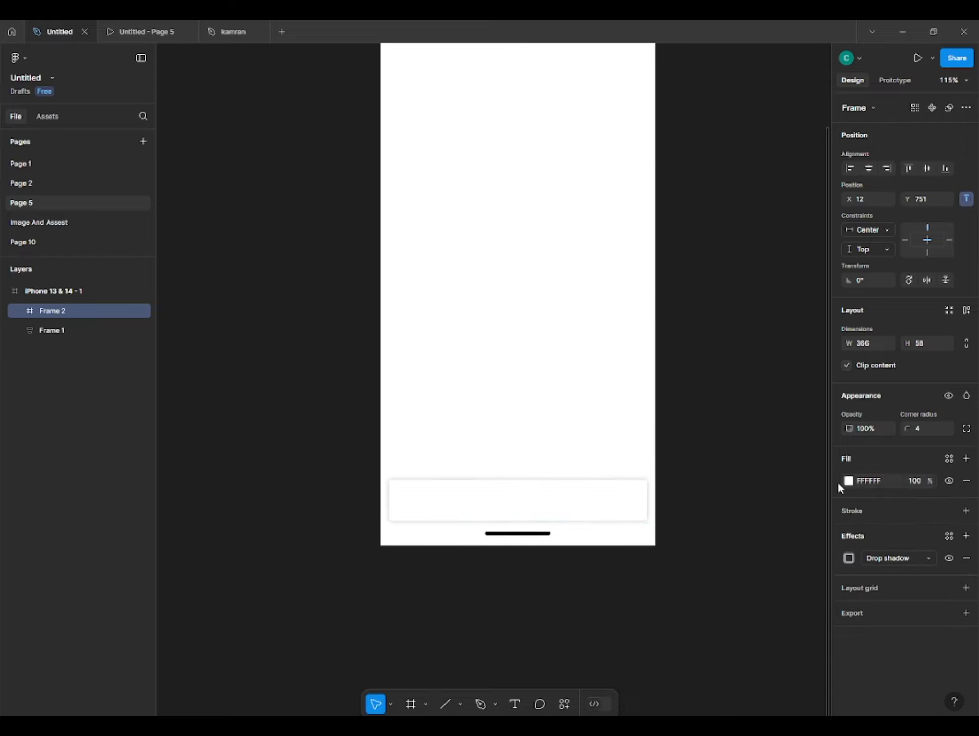
- Increase the white bar frame's height to about 69 and round its corners to a radius of 18
left_click(520, 659)
left_click(553, 505)
left_click_drag(909, 428, 922, 428)
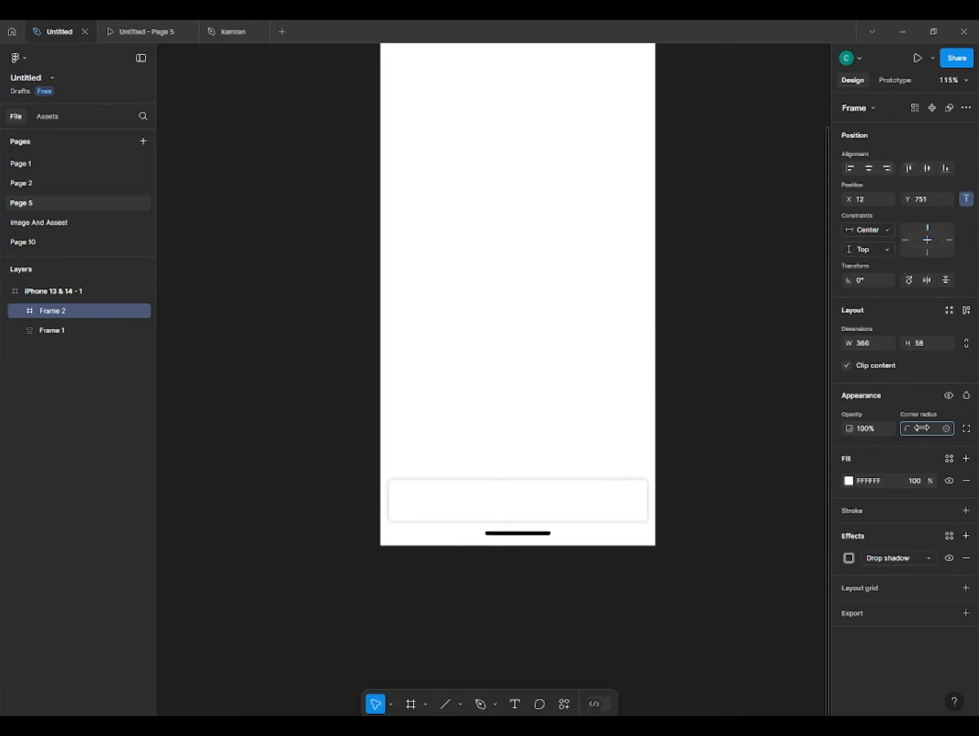
left_click_drag(58, 408, 64, 407)
left_click(601, 641)
left_click(497, 505)
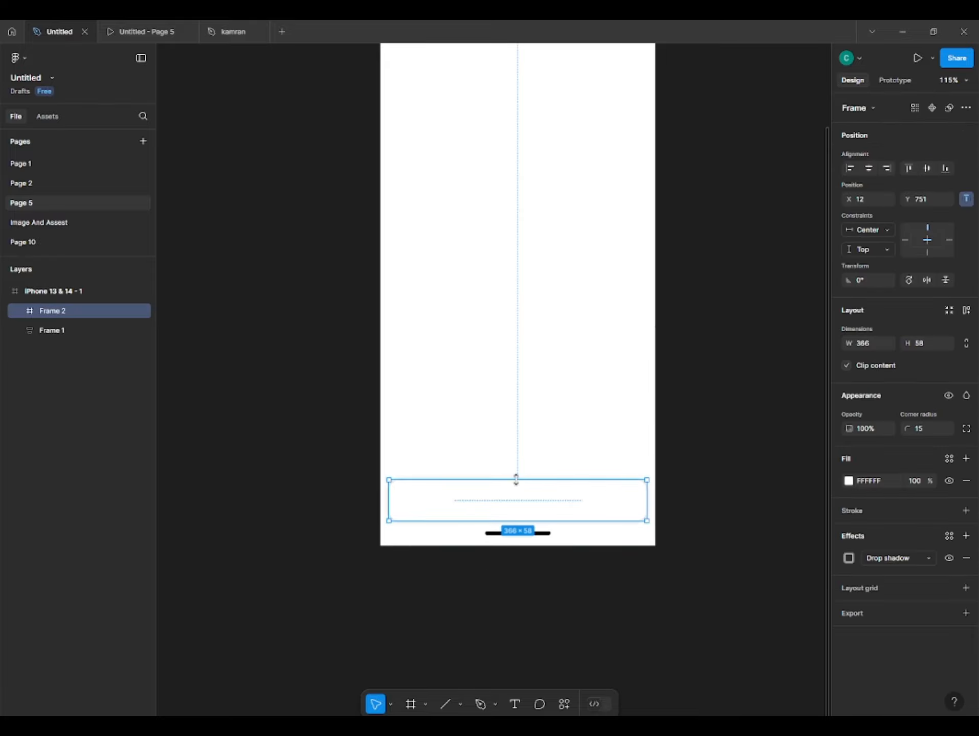
left_click_drag(516, 479, 519, 472)
left_click(552, 578)
left_click(554, 503)
left_click_drag(911, 430, 951, 424)
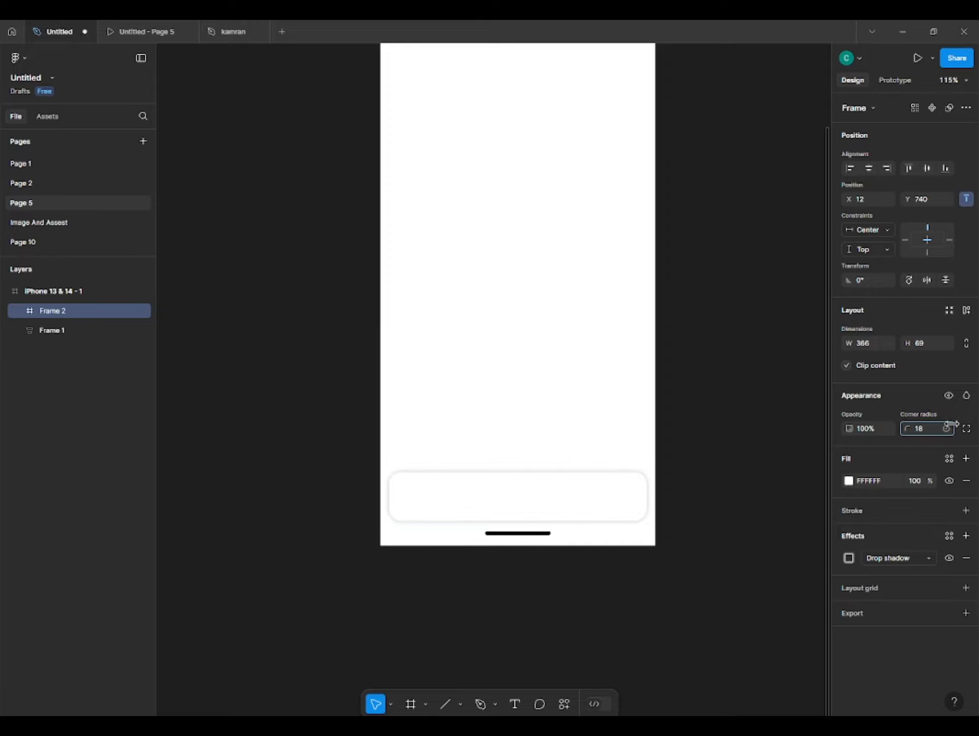
left_click(578, 558)
- Move the rounded white bar out of the phone screen onto the empty canvas beside it
scroll(373, 570, "down", 1)
left_click_drag(377, 592, 428, 566)
left_click_drag(528, 486, 266, 593)
left_click(327, 498)
left_click_drag(327, 498, 453, 416)
- Open the Iconify plugin, look up "search" icons and place icon-park-outline:search on the canvas above the white bar
left_click(564, 704)
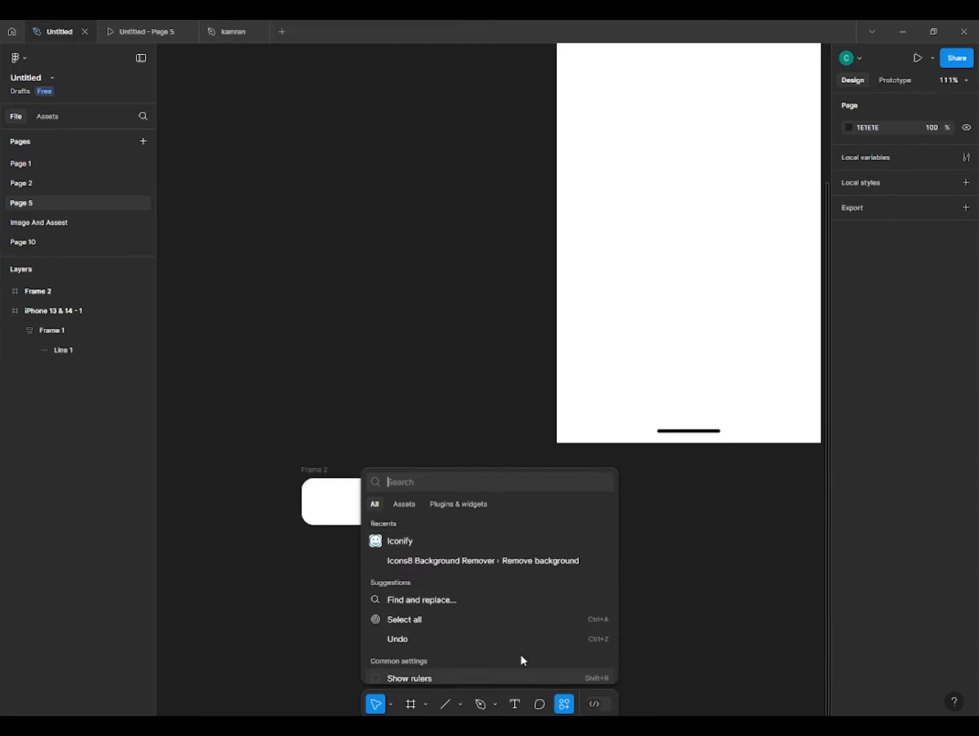
left_click(413, 540)
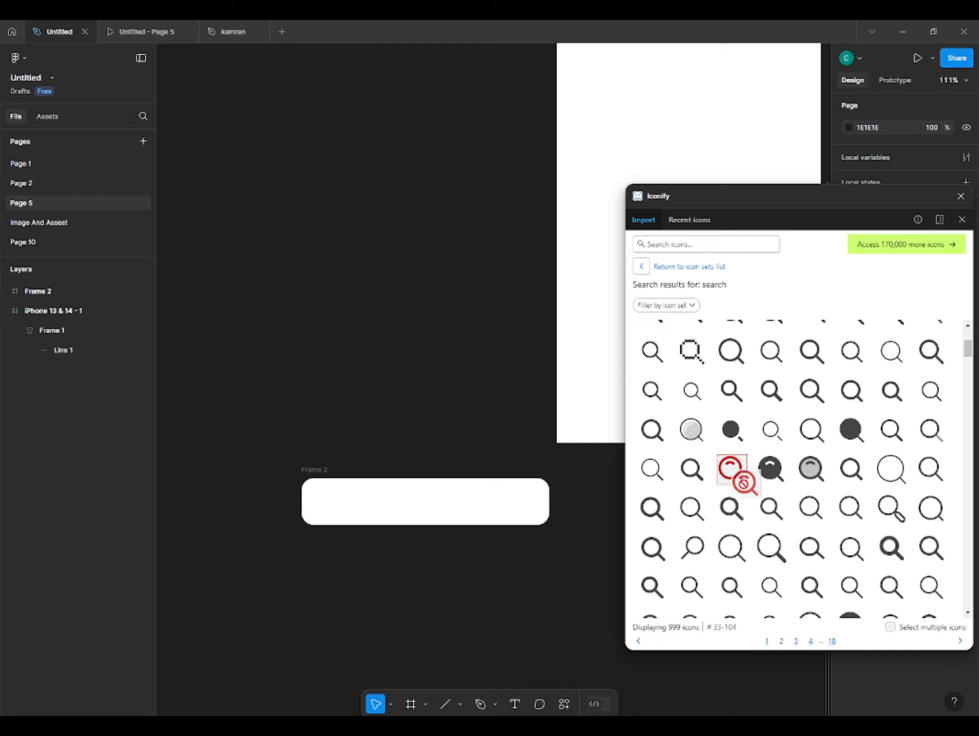
left_click_drag(503, 350, 441, 369)
left_click(467, 386)
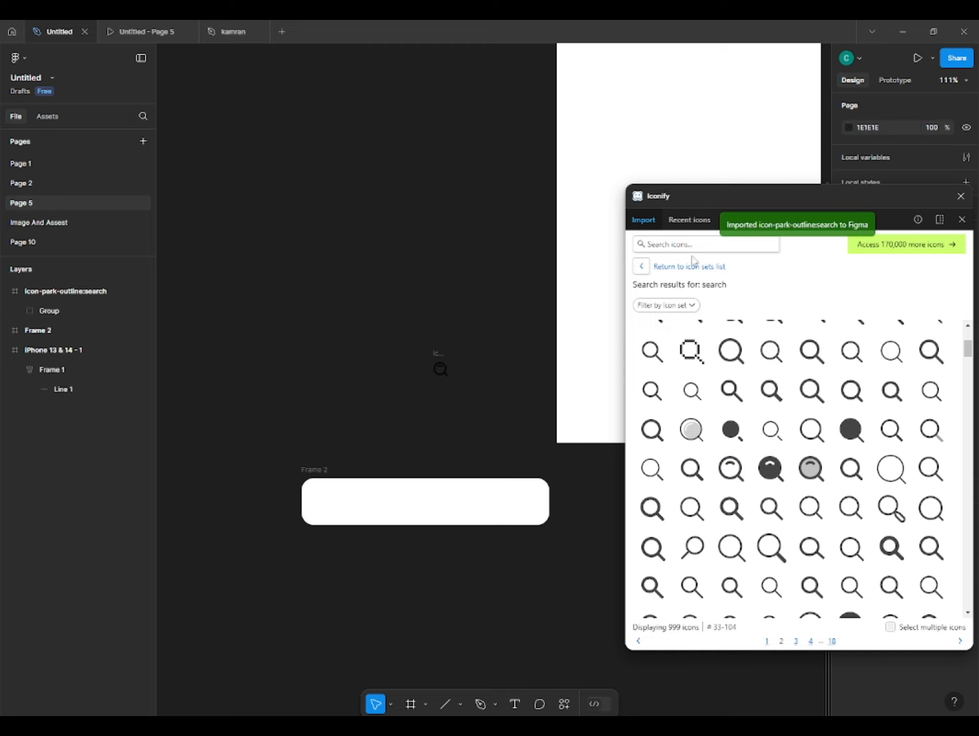
- Search Iconify for "home" and place the mynaui:home-solid icon on the canvas above the white bar
type("home")
key("Return")
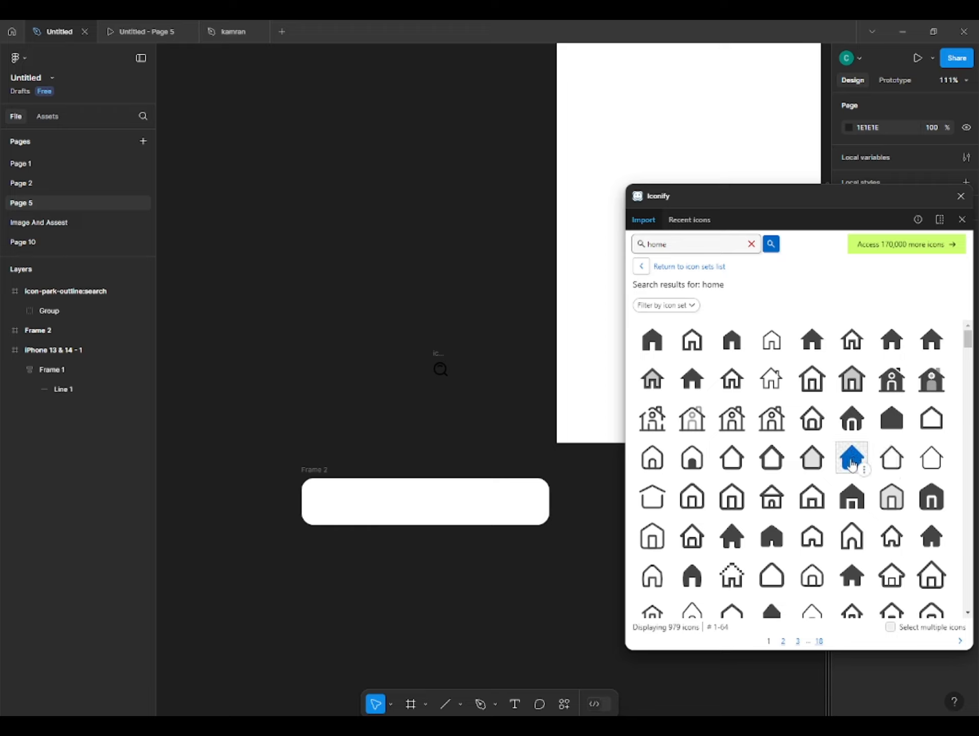
left_click_drag(691, 460, 392, 411)
- Search Iconify for "Profile" and place the iconamoon:profile-duotone icon on the canvas above the white bar
double_click(668, 239)
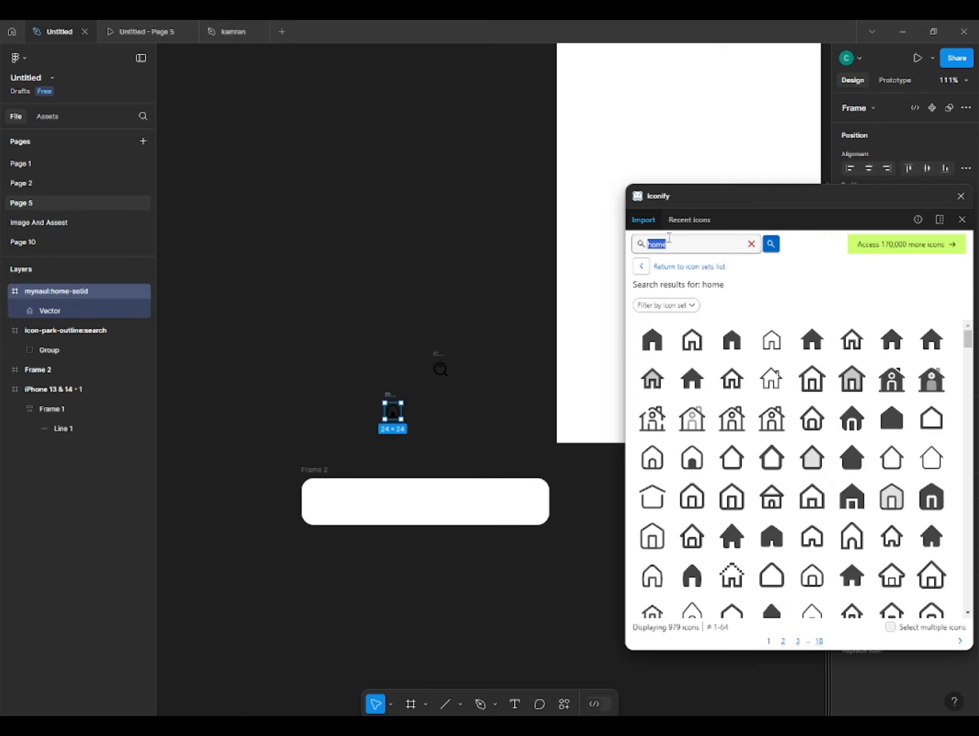
type("Profile")
key("Return")
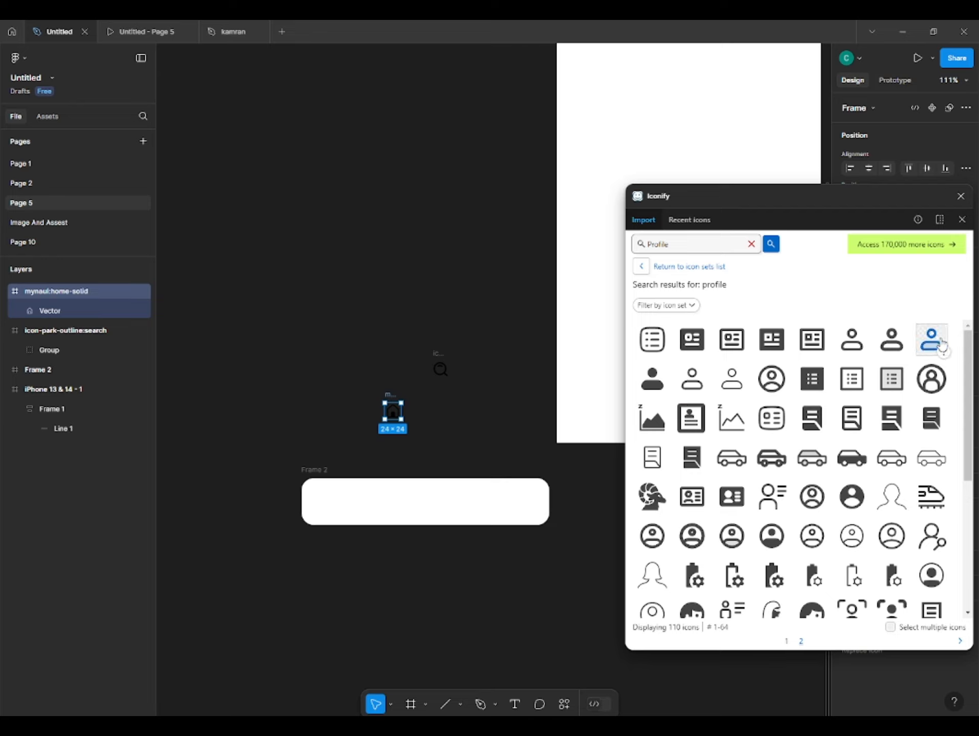
left_click_drag(940, 344, 593, 358)
left_click_drag(495, 320, 494, 319)
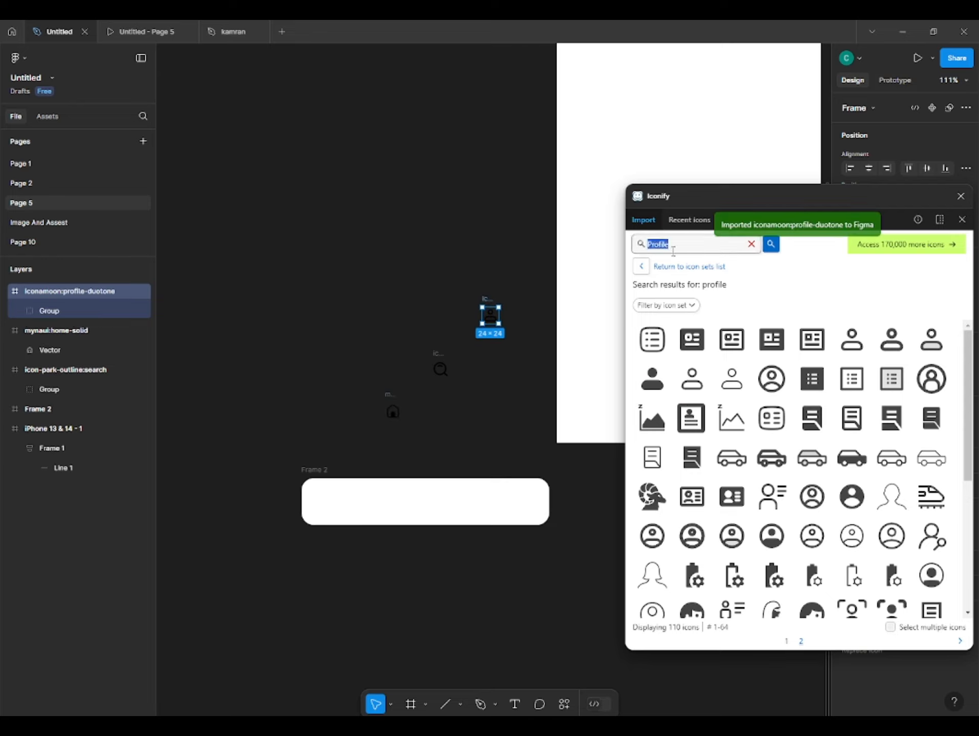
- Search Iconify for "Contact" and place the hugeicons:contact icon on the canvas above the white bar
left_click(673, 251)
type("Contact")
key("Return")
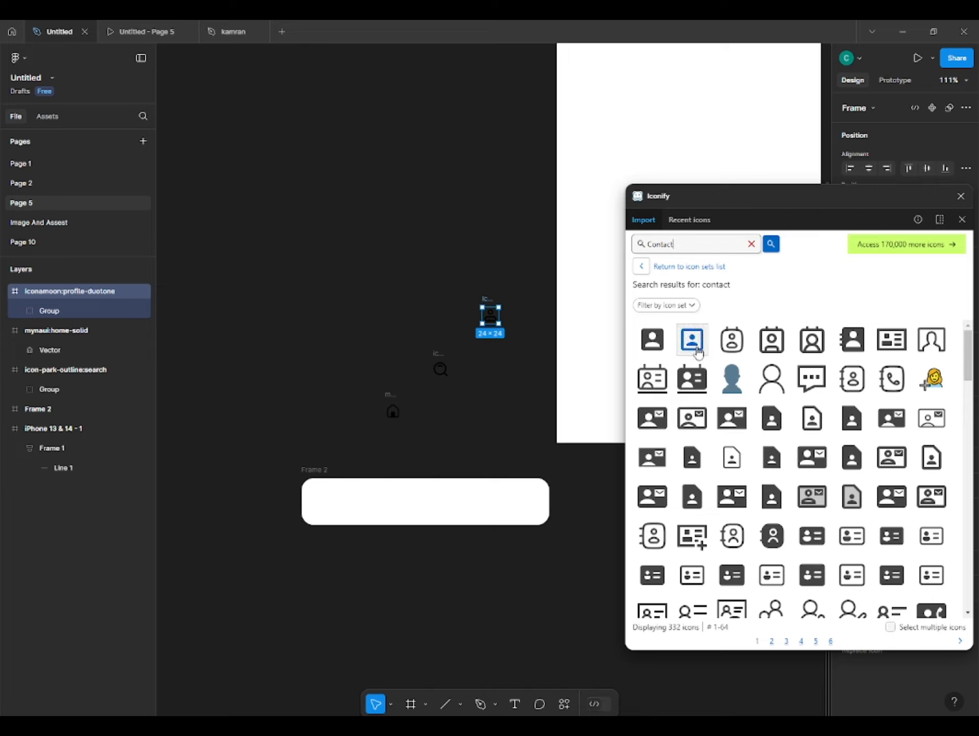
left_click_drag(734, 348, 453, 415)
- Search Iconify for "games", place the ic:outline-games icon on the canvas above the white bar, and close the plugin
left_click(690, 249)
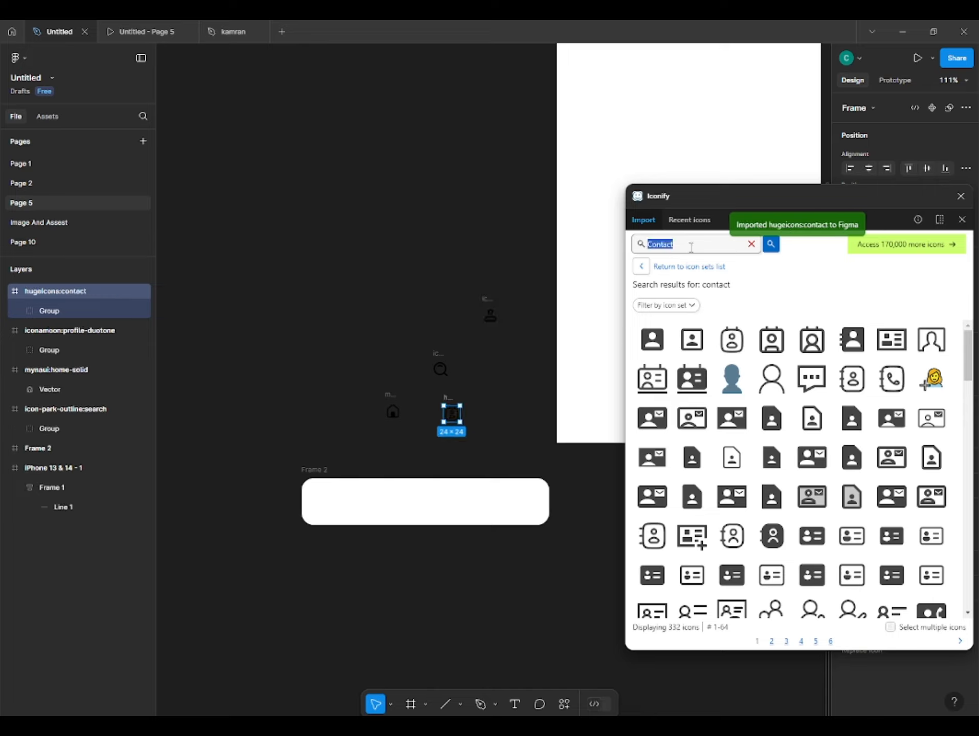
type("games")
key("Return")
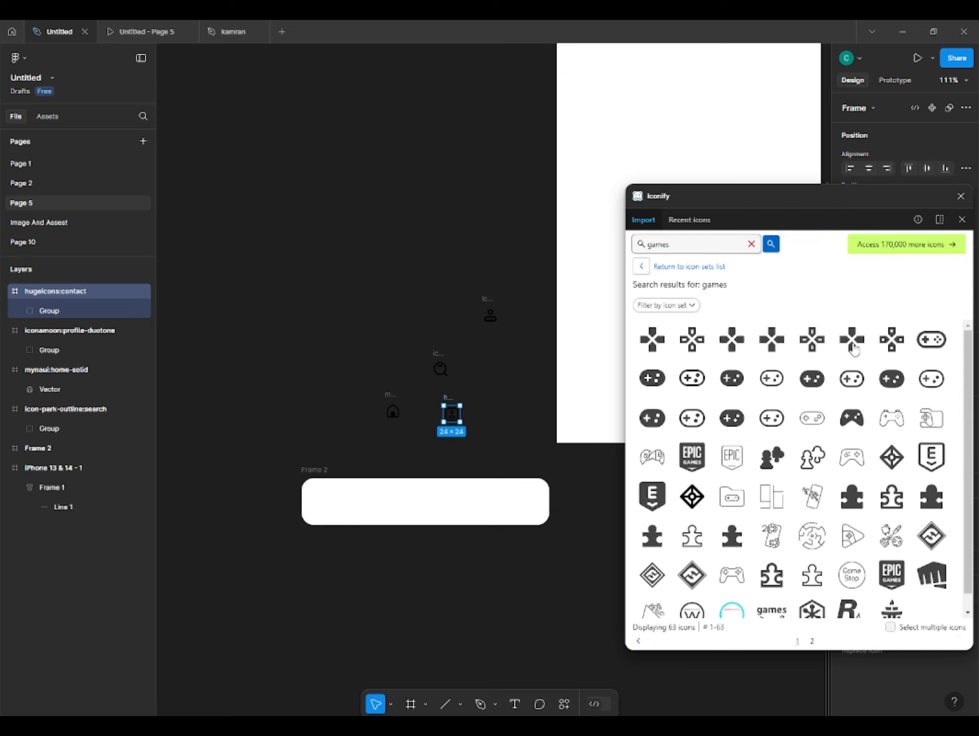
left_click_drag(691, 340, 674, 343)
left_click_drag(419, 317, 409, 313)
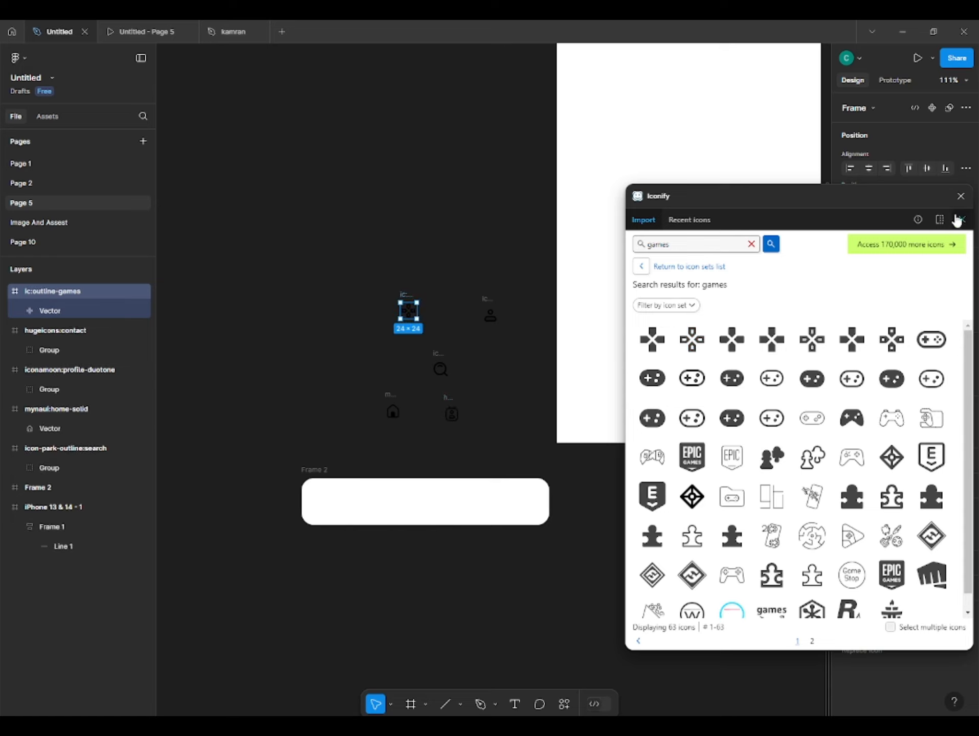
left_click(961, 219)
- Arrange the five icons in a rough row above the bar in the order home, search, games, contact, profile
scroll(368, 414, "up", 1)
left_click_drag(387, 399, 344, 347)
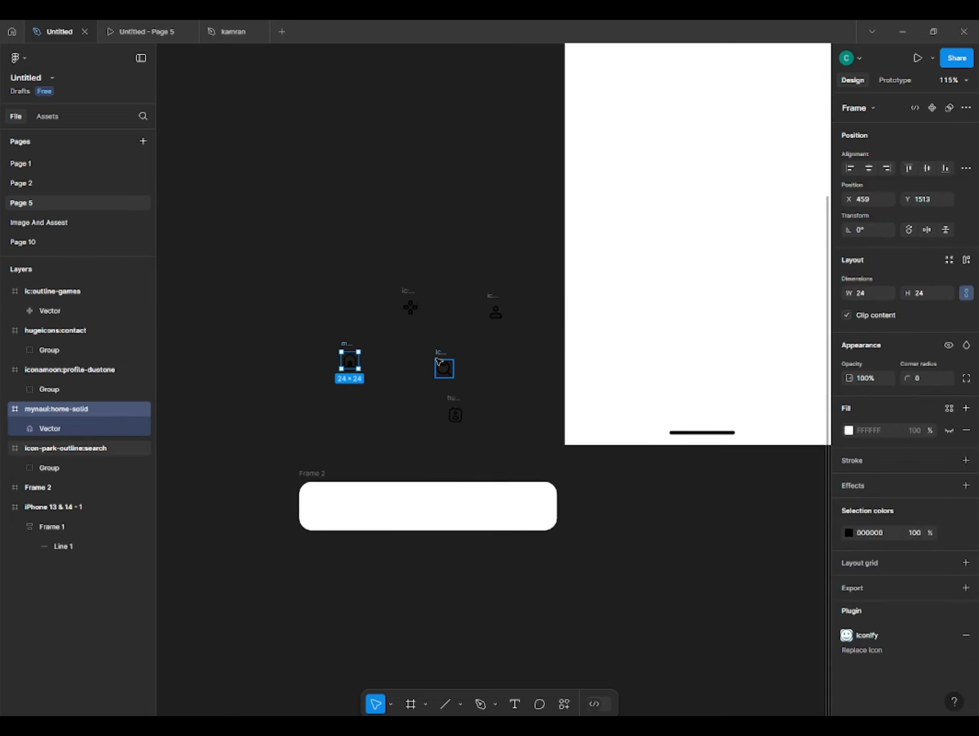
left_click_drag(444, 368, 393, 351)
left_click_drag(414, 295, 448, 343)
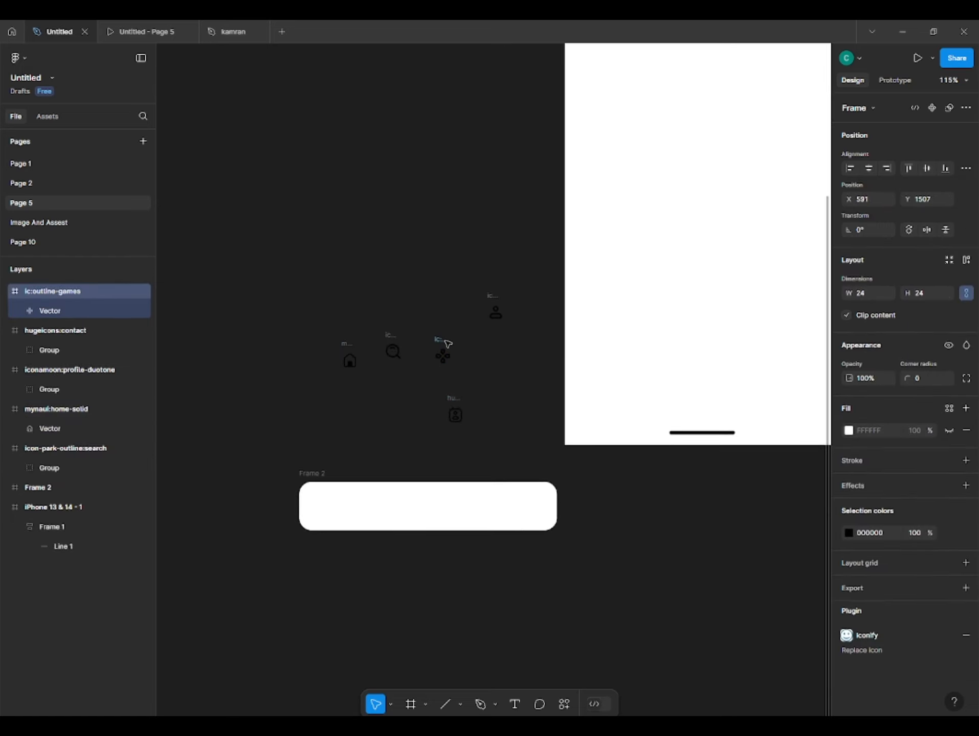
left_click_drag(455, 415, 512, 349)
left_click(504, 302)
left_click_drag(504, 302, 557, 338)
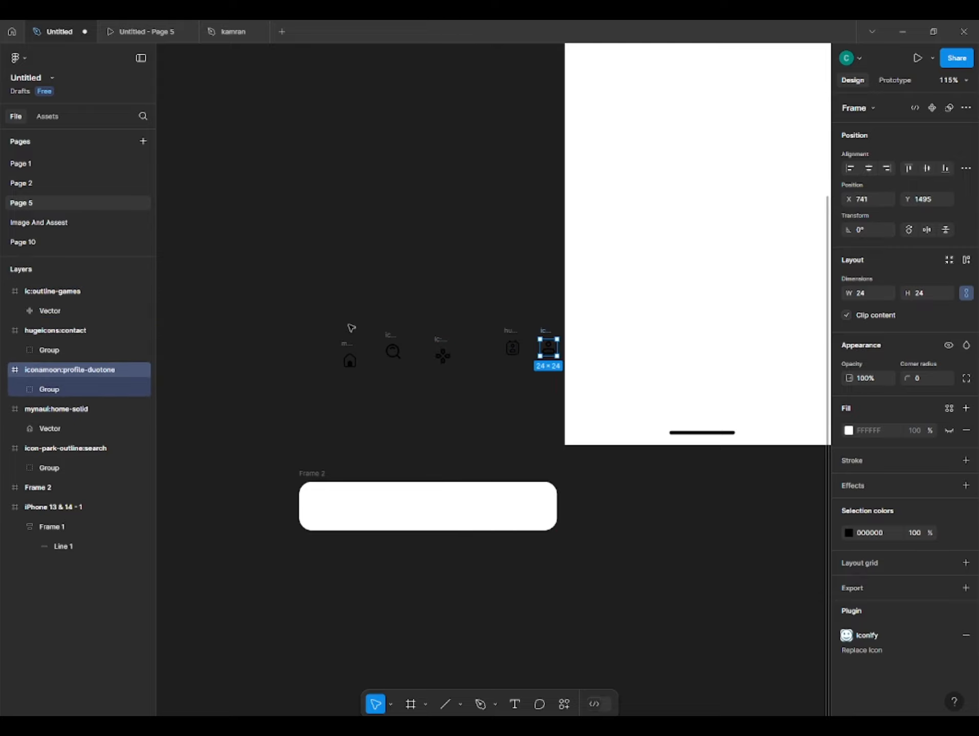
- Align the five icons on their vertical centres and distribute them horizontally with a spacing of 31
left_click_drag(312, 314, 564, 369)
left_click(927, 169)
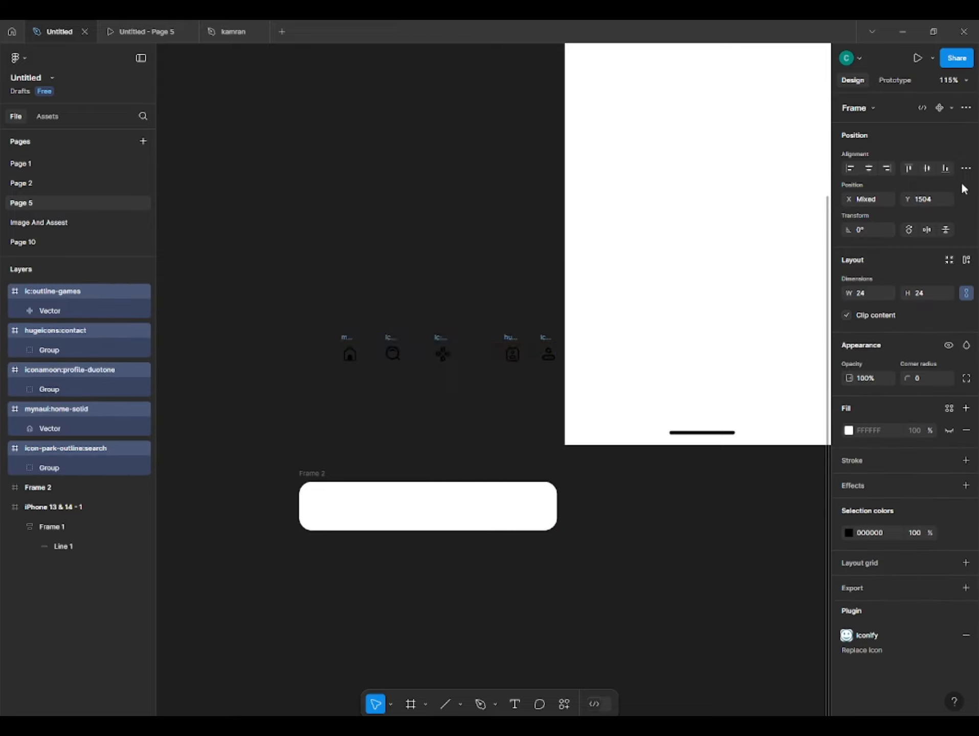
left_click(966, 168)
left_click(793, 219)
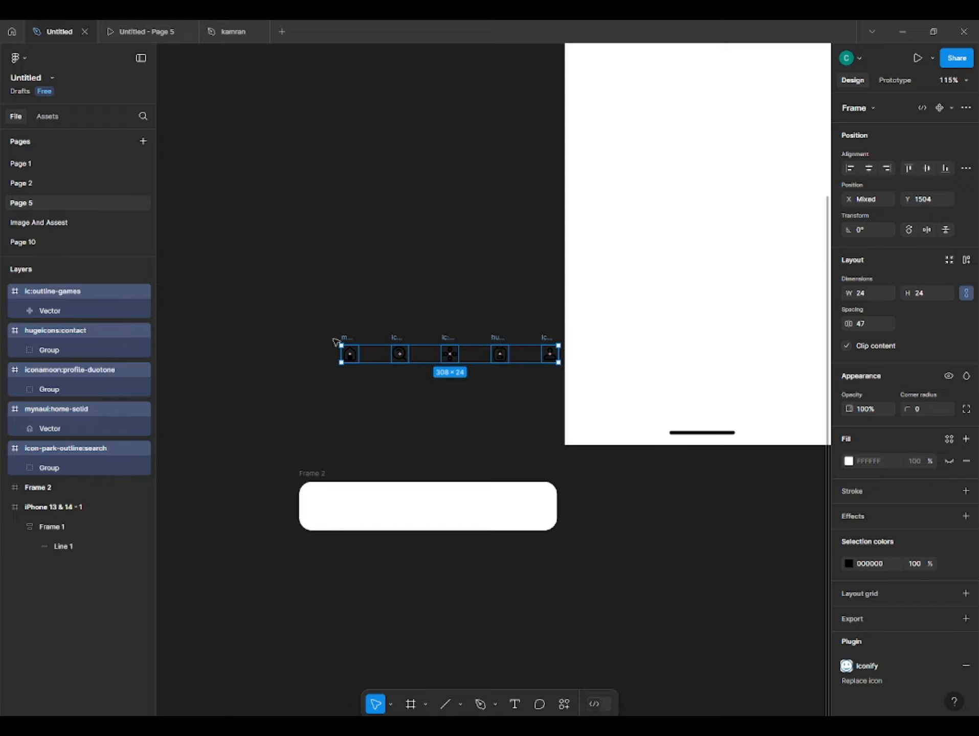
left_click_drag(849, 324, 840, 328)
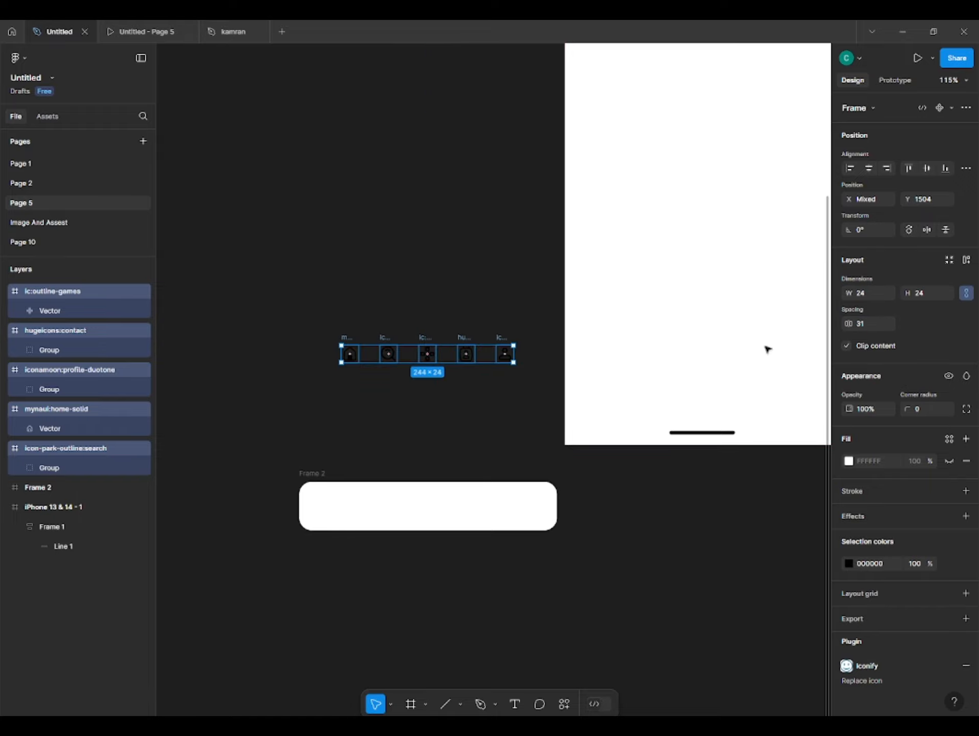
- Move the row of five icons into the rounded white bar and centre it vertically there
left_click_drag(346, 341, 349, 500)
key("ctrl+z")
left_click_drag(372, 361, 373, 507)
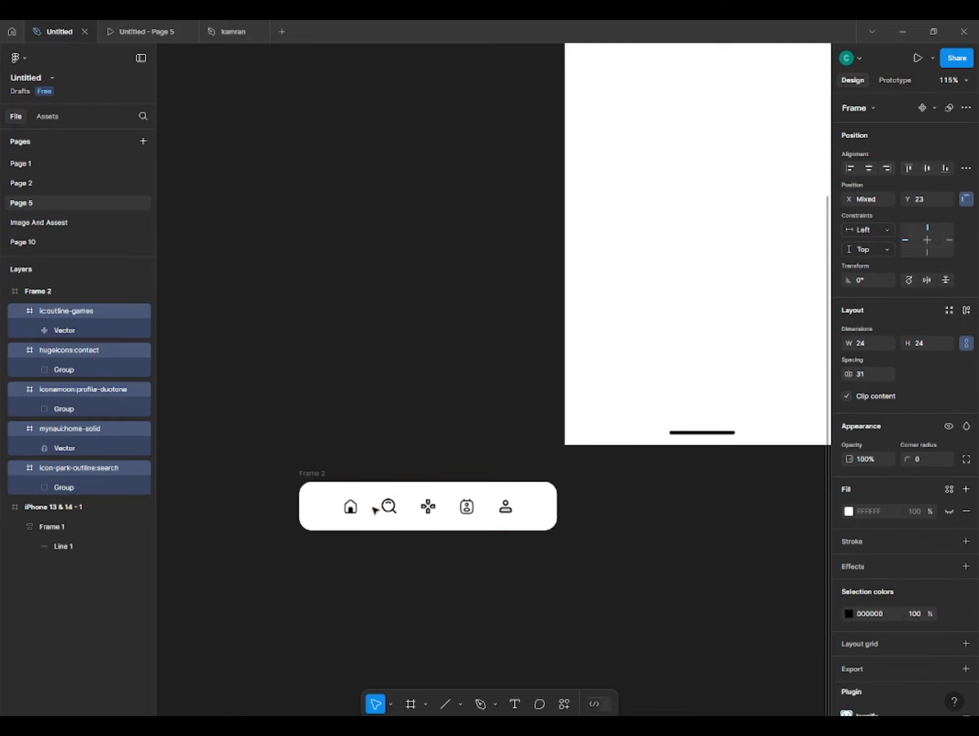
scroll(373, 507, "up", 2)
scroll(393, 501, "up", 5)
left_click_drag(308, 502, 361, 414)
scroll(361, 414, "down", 3)
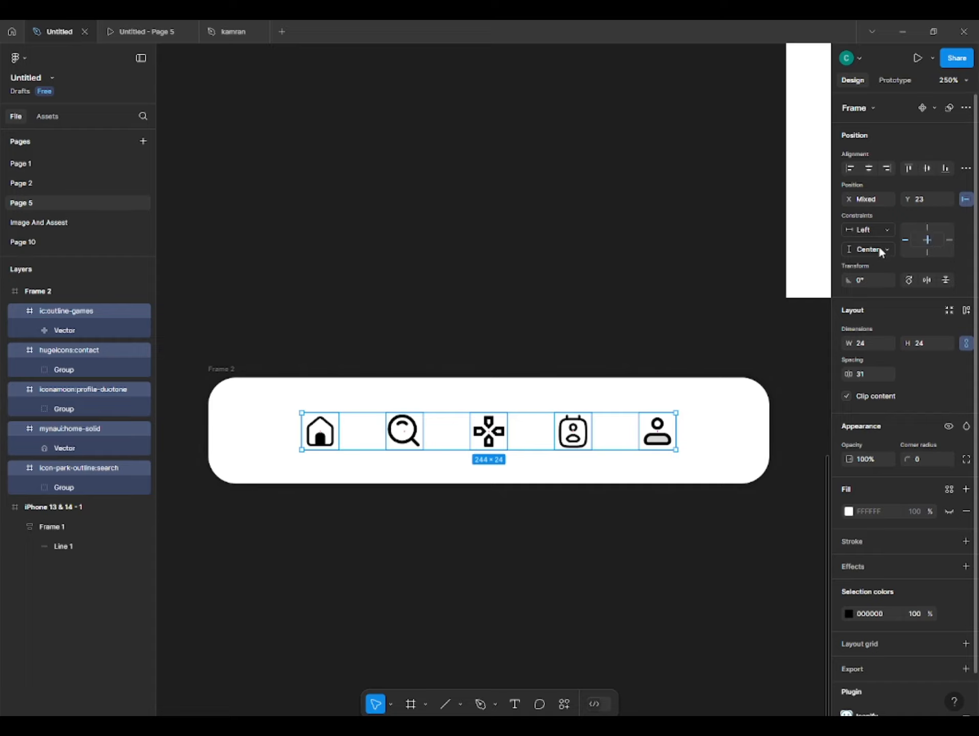
- Enlarge the home, games, contact and profile icons in the white bar to 30 × 30 and the search icon to 32 × 32
left_click(319, 433)
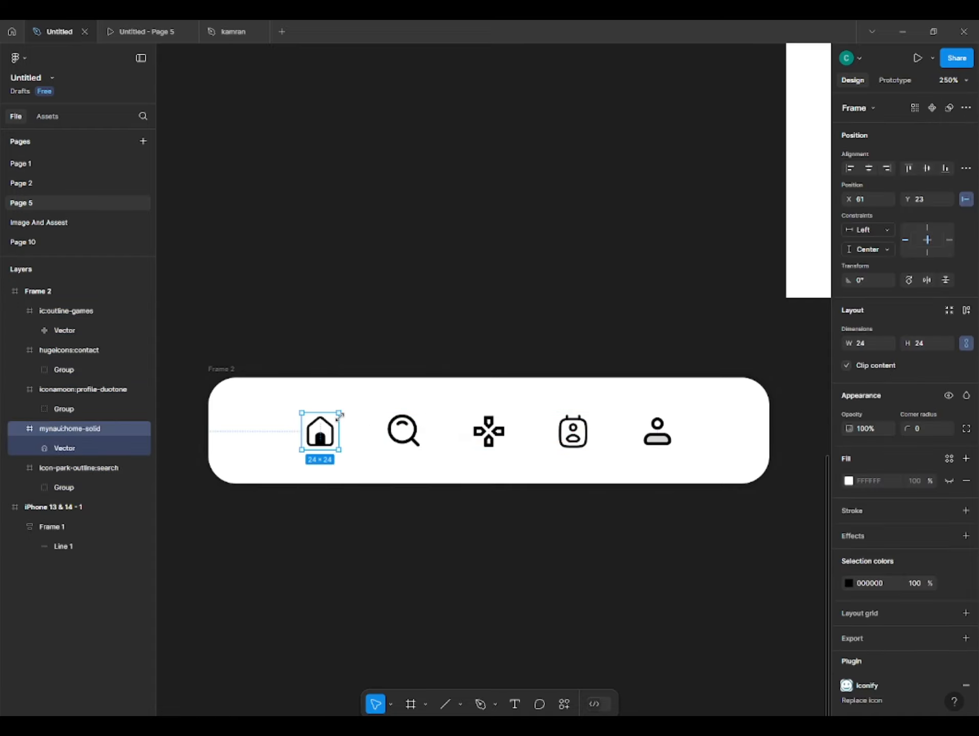
left_click(412, 416)
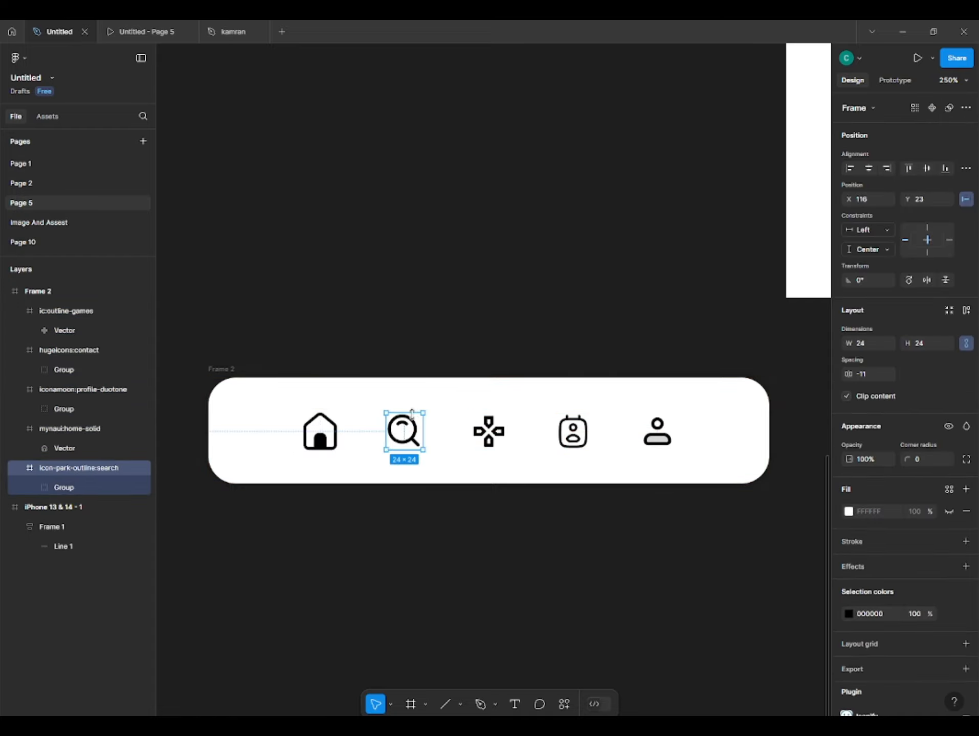
left_click(305, 446, "shift")
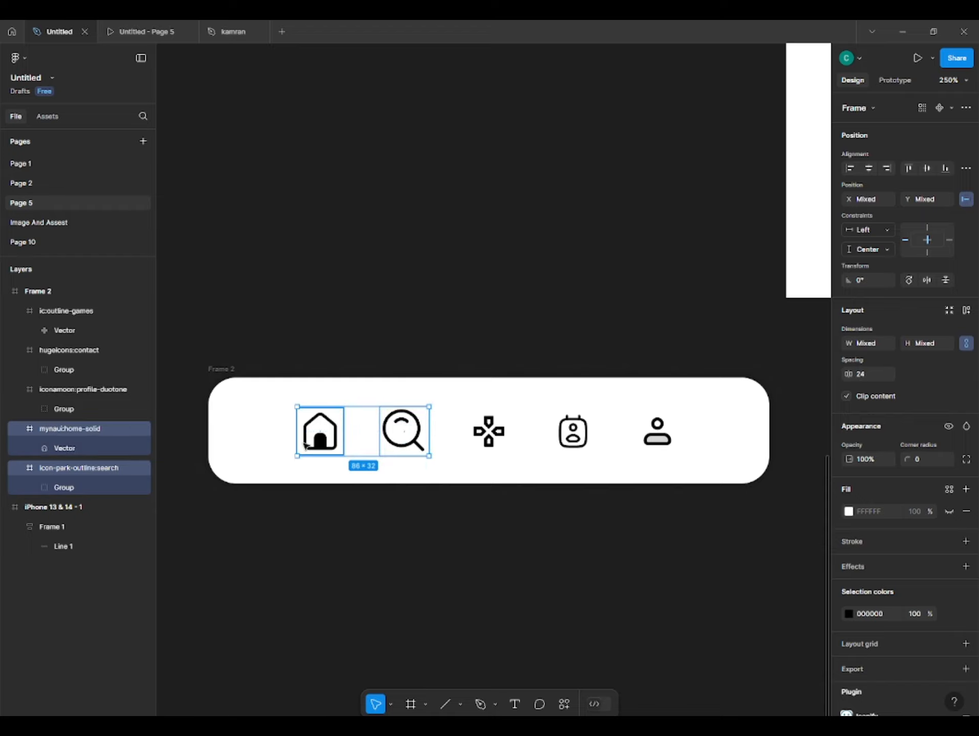
left_click(412, 424)
left_click(512, 429)
left_click(488, 431)
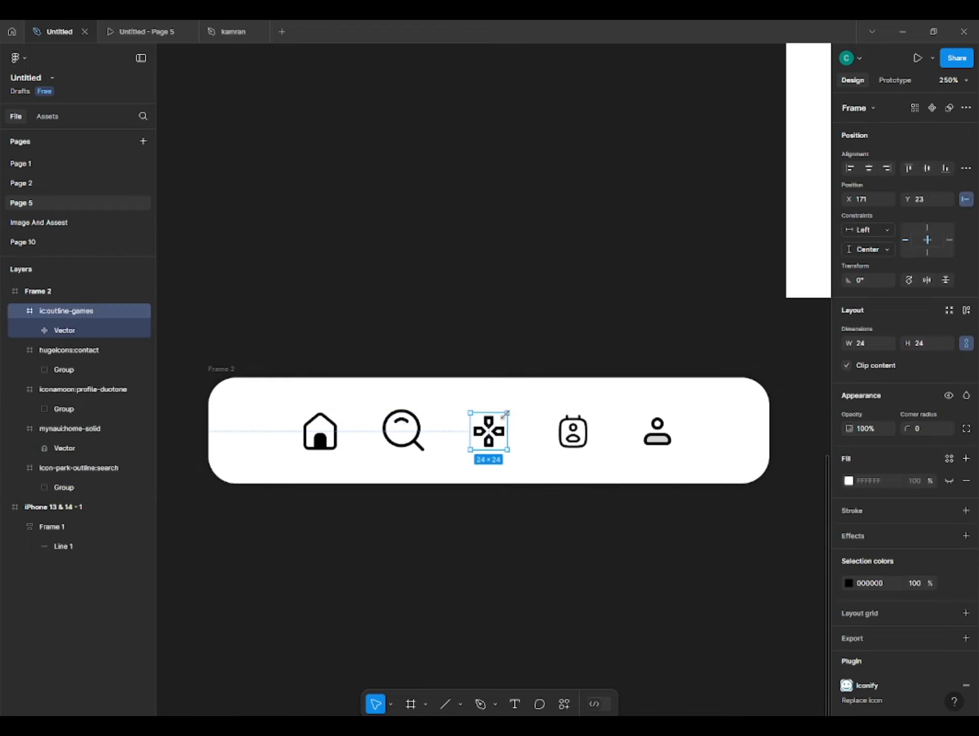
left_click(561, 417)
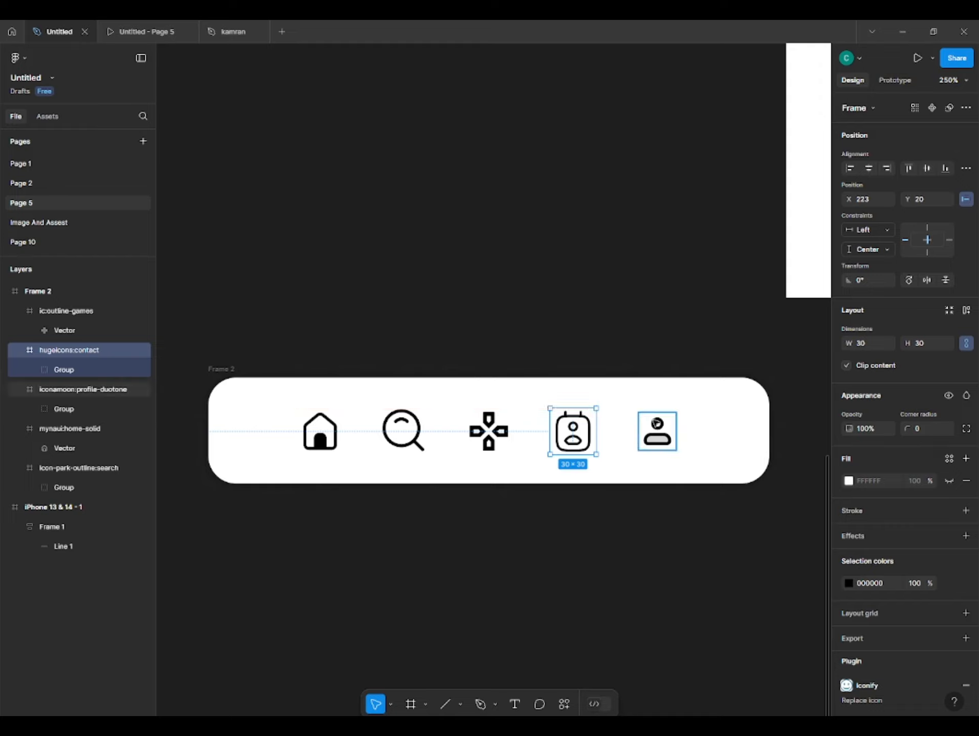
left_click(656, 422)
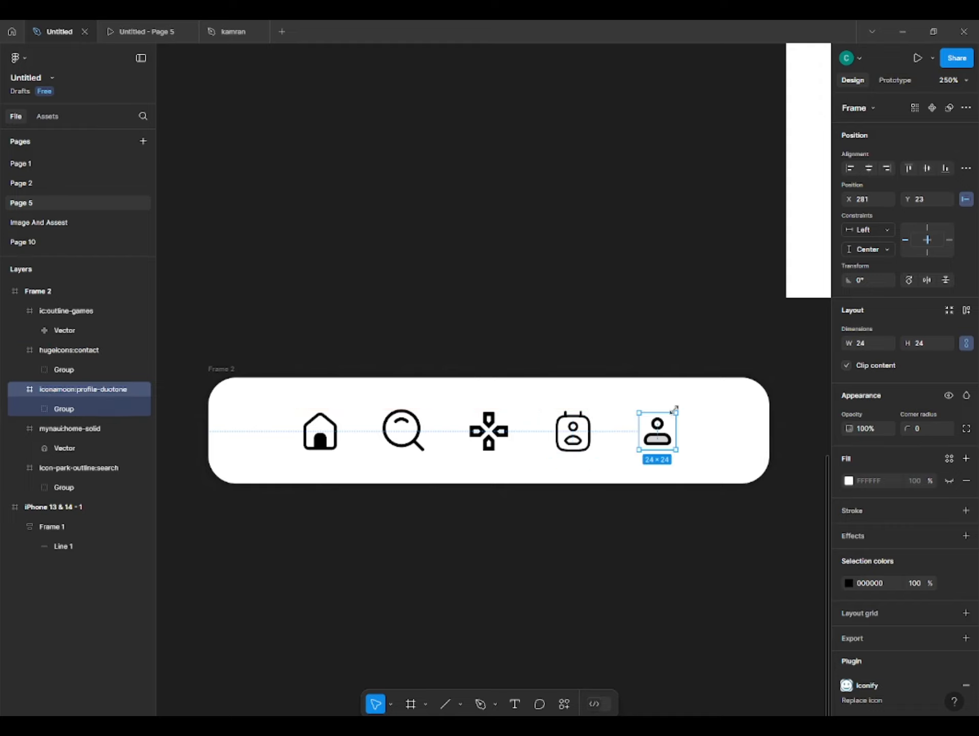
- Distribute the five icons horizontally and set the spacing between them to 38
left_click(564, 437, "shift")
left_click(488, 431, "shift")
left_click(404, 430, "shift")
left_click(320, 432, "shift")
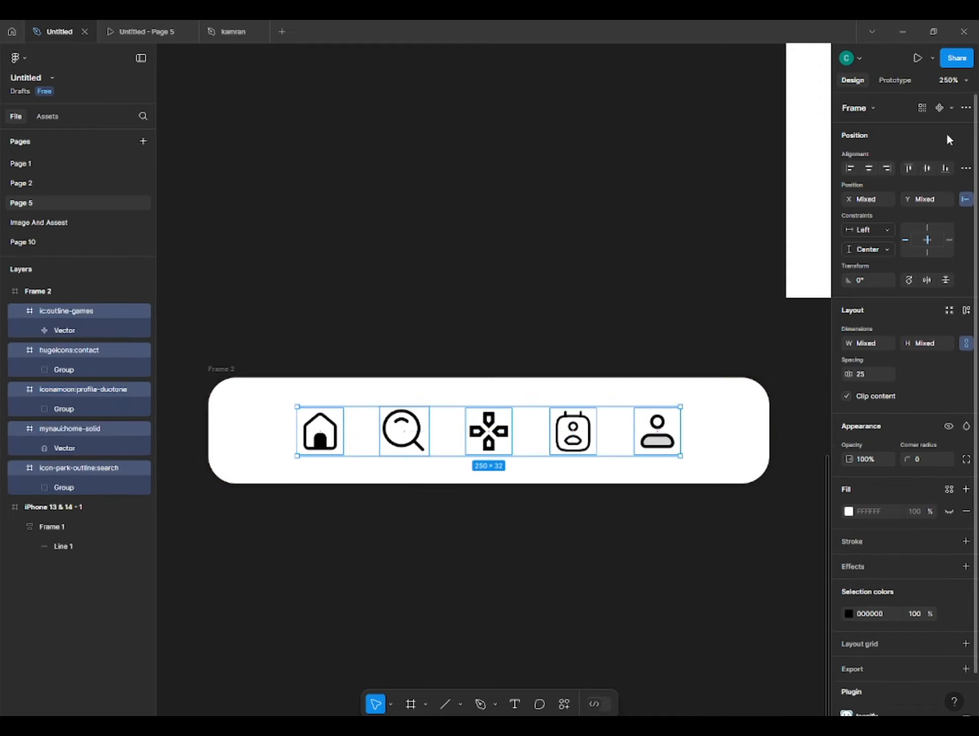
left_click(966, 168)
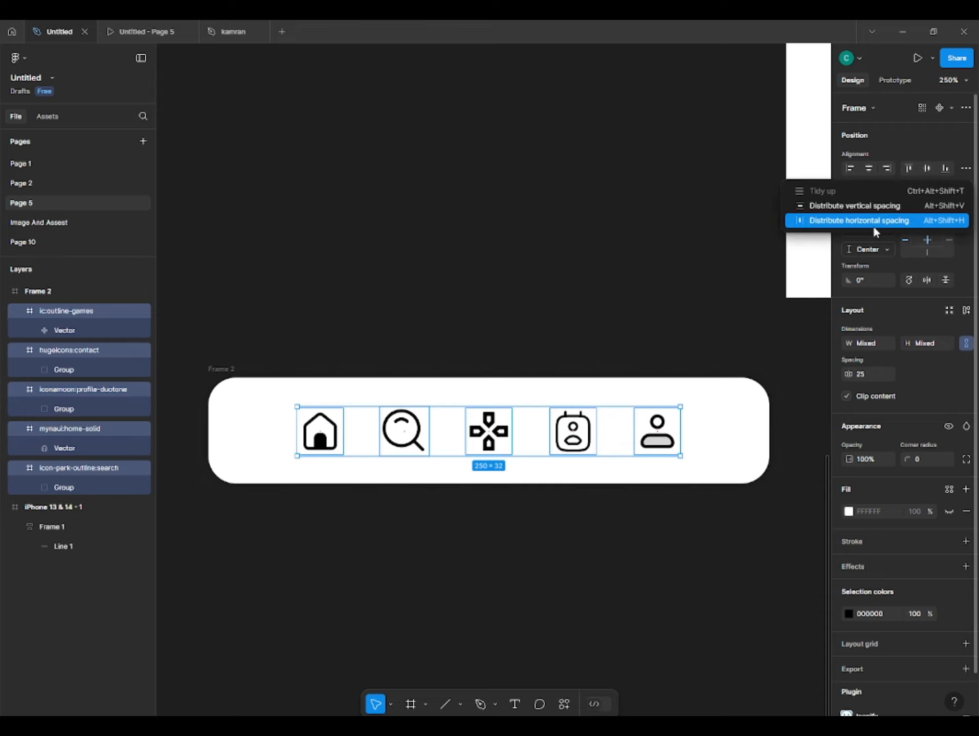
left_click(874, 224)
mouse_move(509, 430)
left_mouse_down()
mouse_move(498, 429)
mouse_move(509, 426)
left_mouse_up()
left_click_drag(848, 373, 861, 372)
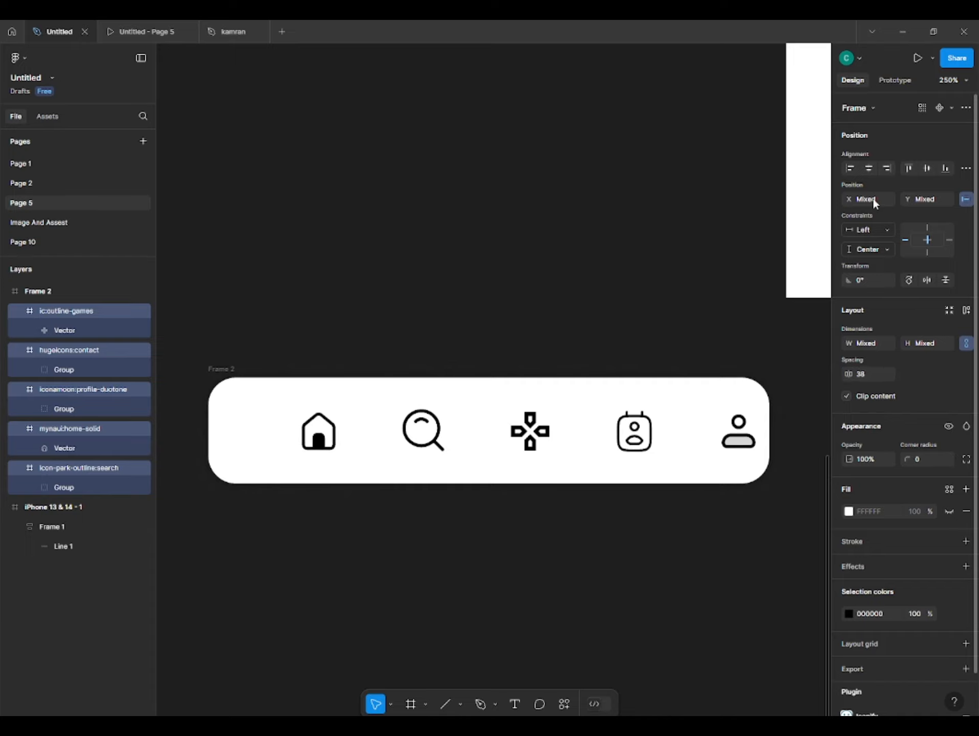
- Group the five icons and centre the group horizontally in the white bar
key("ctrl+g")
left_click(868, 168)
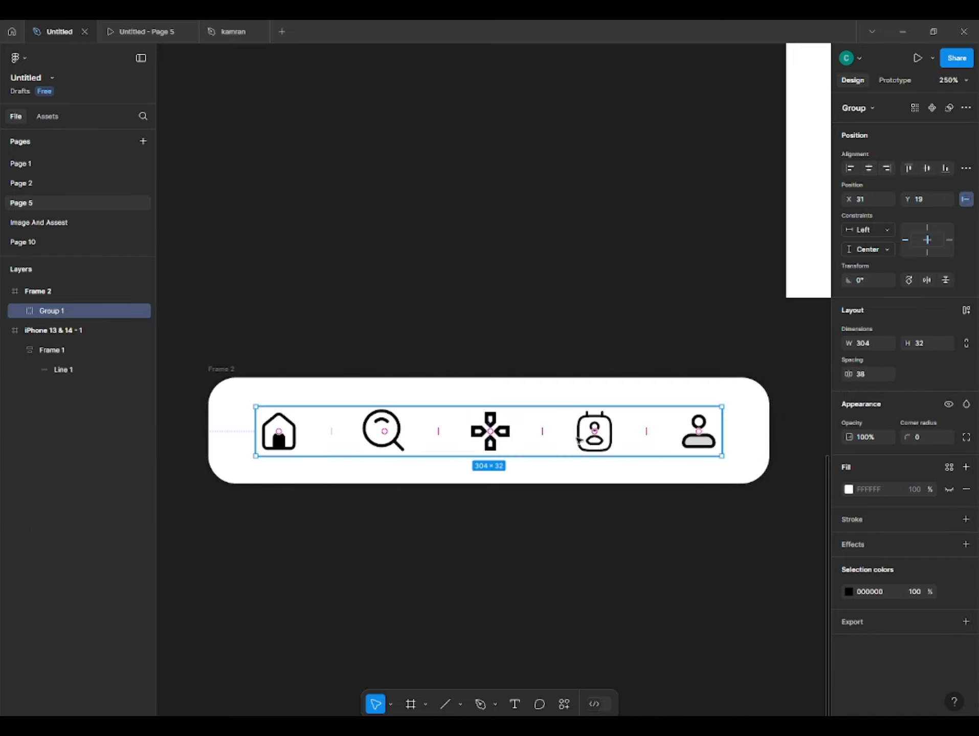
mouse_move(403, 440)
left_mouse_down()
mouse_move(395, 436)
mouse_move(404, 443)
left_mouse_up()
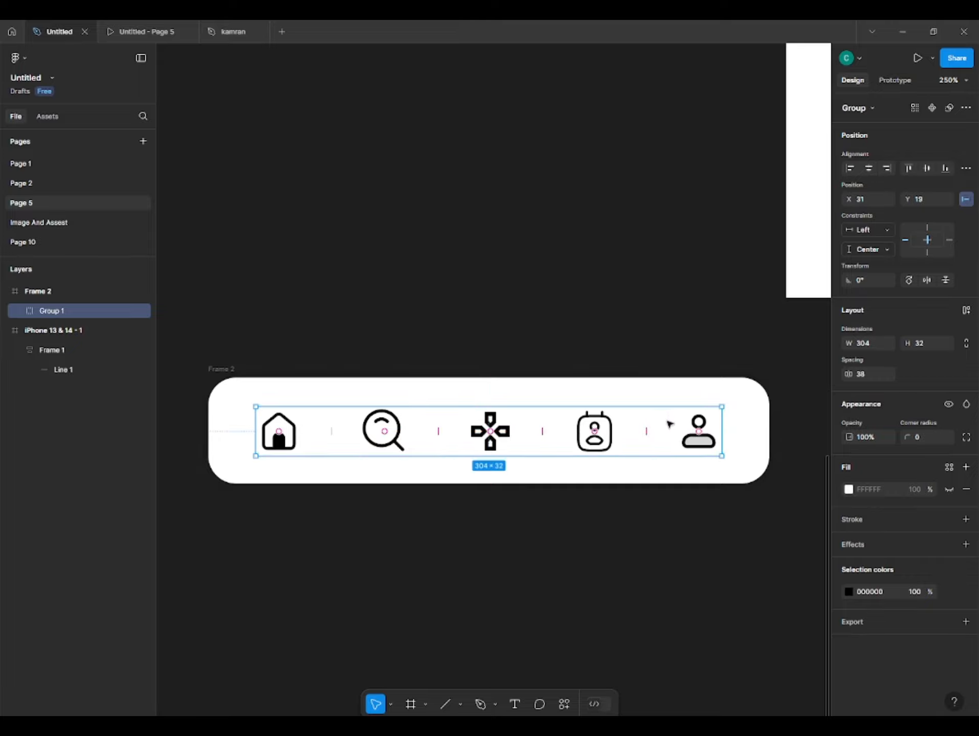
- Place two copies of the home icon side by side on the canvas below the white bar
left_click(545, 534)
scroll(540, 535, "down", 2)
left_click_drag(524, 544, 514, 498)
scroll(514, 498, "down", 2)
mouse_move(469, 457)
left_mouse_down()
mouse_move(465, 495)
mouse_move(484, 449)
mouse_move(465, 460)
left_mouse_up()
scroll(465, 480, "up", 5)
scroll(490, 443, "down", 1)
scroll(465, 460, "down", 1)
left_click_drag(354, 546, 355, 486)
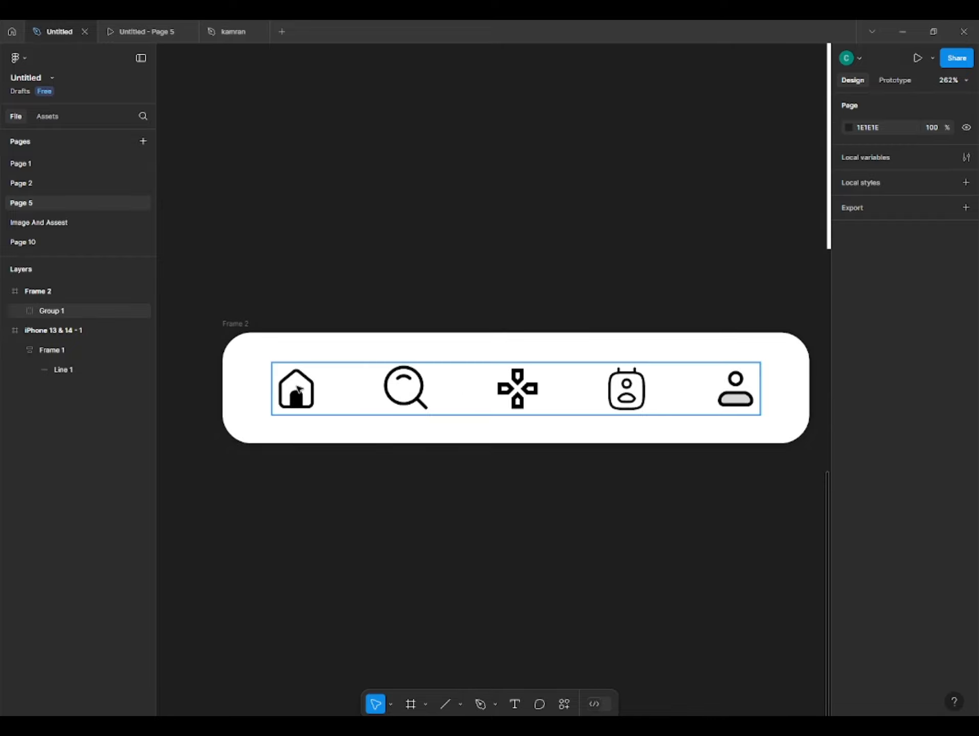
double_click(298, 388)
left_click_drag(298, 389, 386, 494)
scroll(289, 507, "up", 3)
- Recolour the second home icon copy violet, 605AFF
left_click(849, 533)
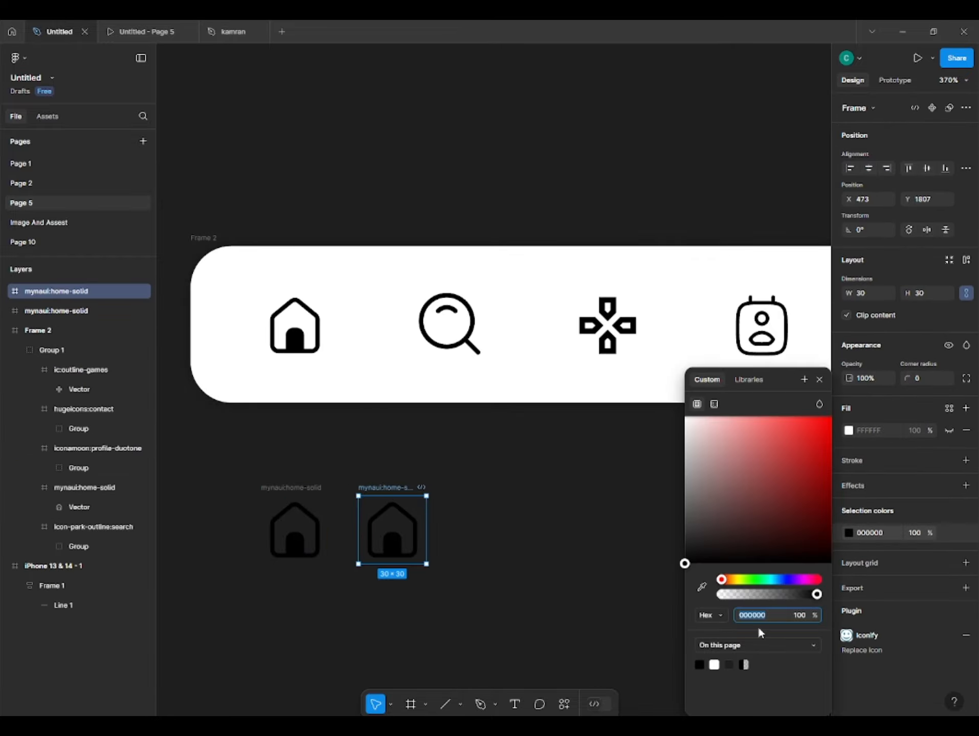
left_click_drag(765, 580, 785, 580)
left_click(804, 473)
left_click_drag(818, 421, 770, 392)
left_click(223, 526)
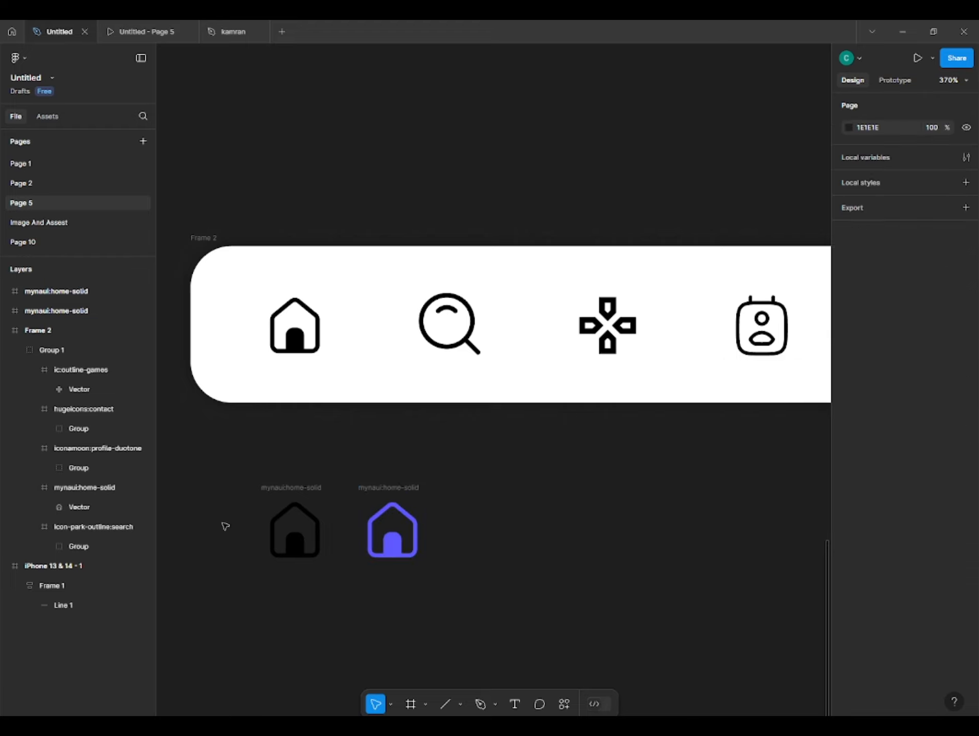
- Copy the search, games, contact and profile icons from the bar to a row below the home icon copies
double_click(468, 305)
left_click(607, 326, "shift")
left_click(762, 325, "shift")
scroll(679, 349, "down", 2)
scroll(679, 349, "right", 2)
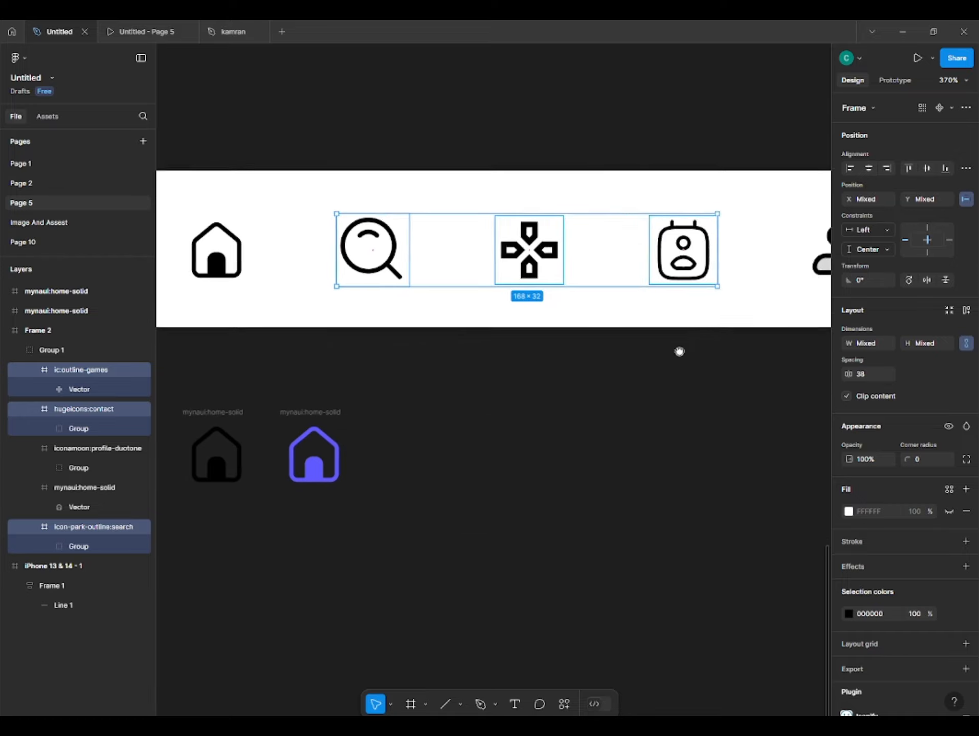
left_click(816, 280, "shift")
scroll(817, 281, "down", 4)
left_click_drag(532, 270, 445, 464)
scroll(445, 468, "up", 3)
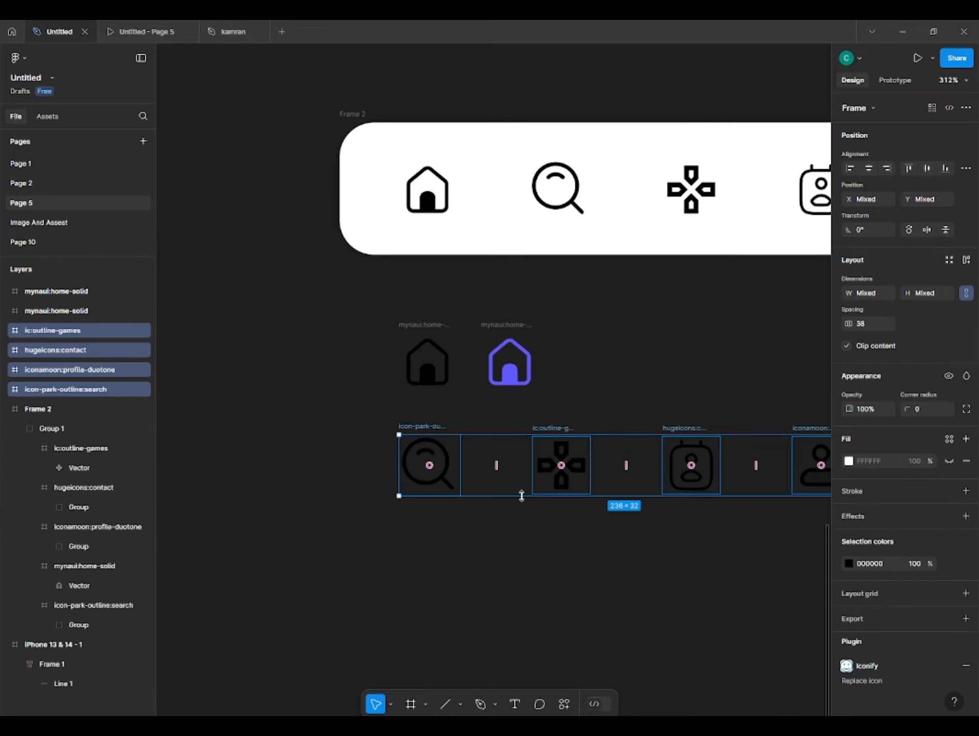
- Stack the four copied icons in a column with vertical auto layout and ungroup the resulting frame
double_click(565, 462)
key("Escape")
left_click_drag(326, 431, 838, 563)
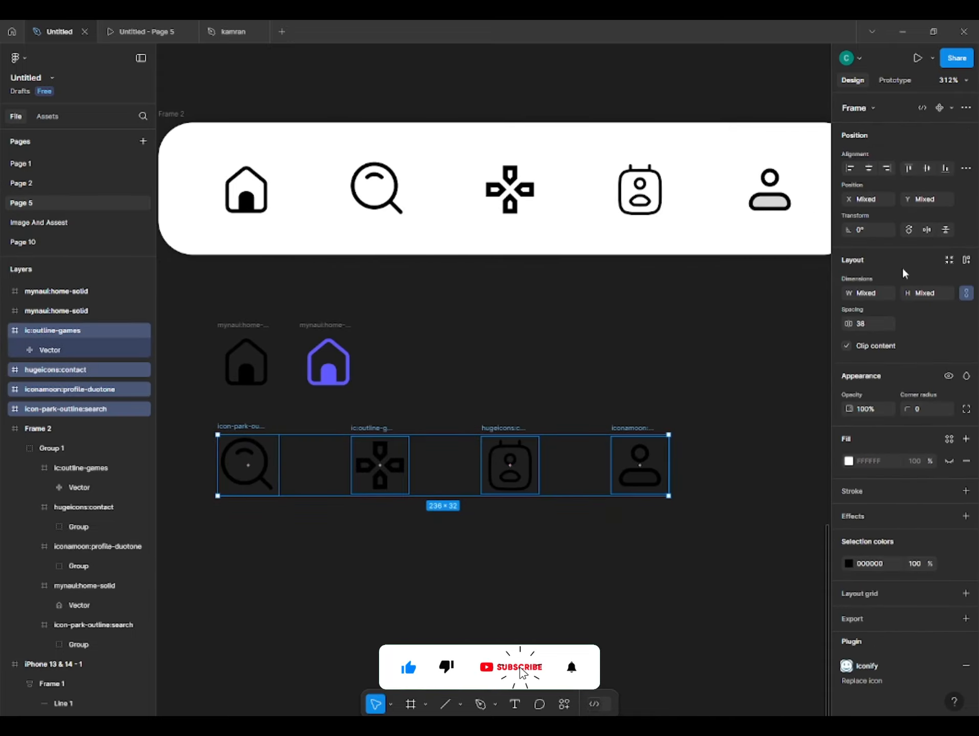
key("shift+a")
left_click(851, 325)
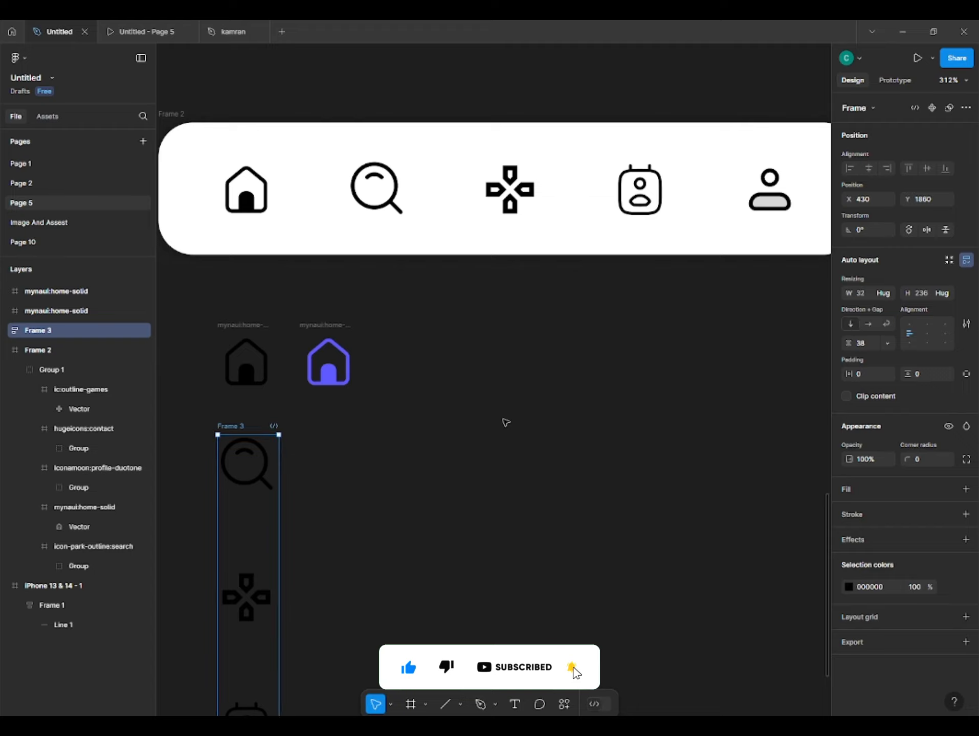
key("ctrl+shift+g")
left_click(362, 448)
- Duplicate the search, games, contact and profile icons into a second column beneath the violet home icon
scroll(432, 443, "down", 2)
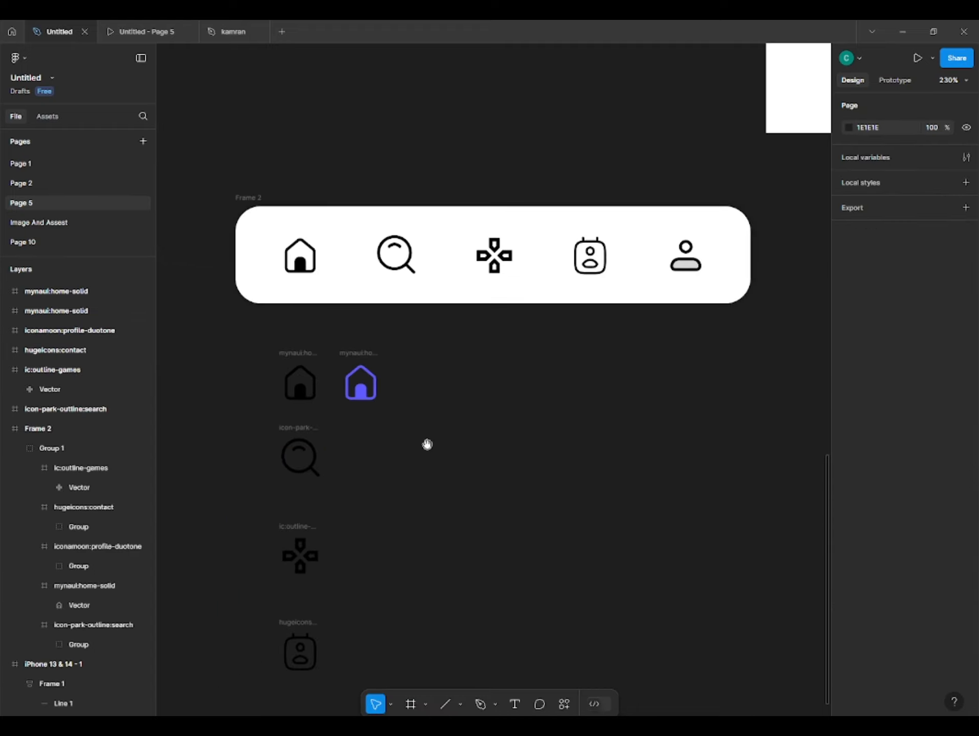
left_click_drag(426, 444, 450, 384)
left_click(333, 371)
left_click(338, 467, "shift")
scroll(337, 467, "down", 3)
left_click(324, 470, "shift")
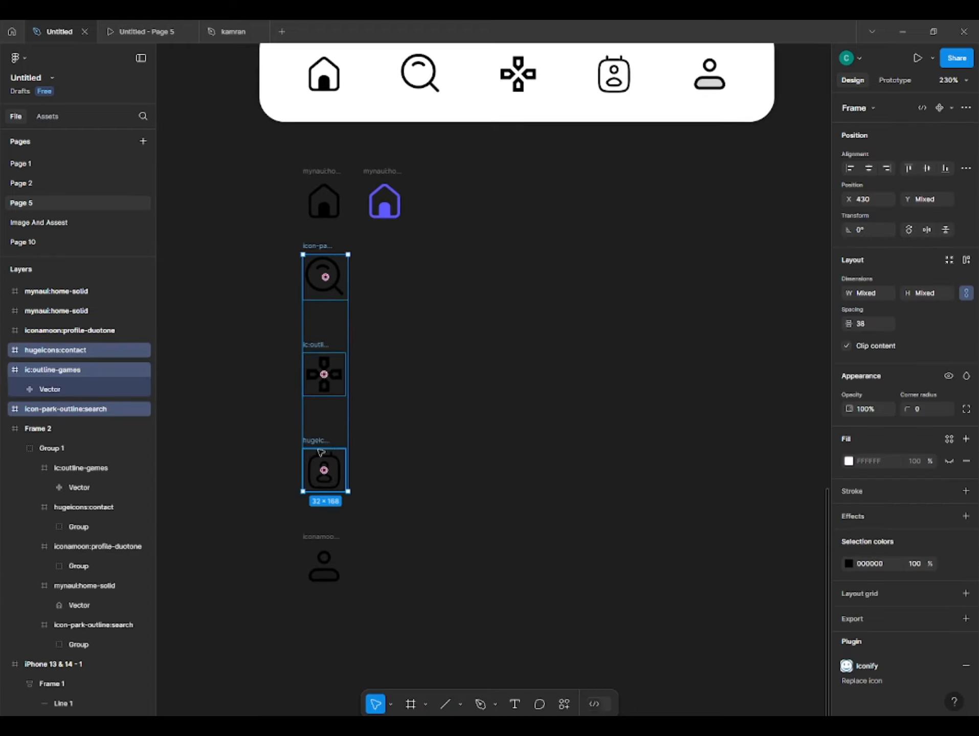
left_click(323, 566, "shift")
left_click_drag(313, 249, 382, 258)
- Set the stroke colour of the second-column search, games, contact and profile icons to violet 605AFF
left_click(384, 276)
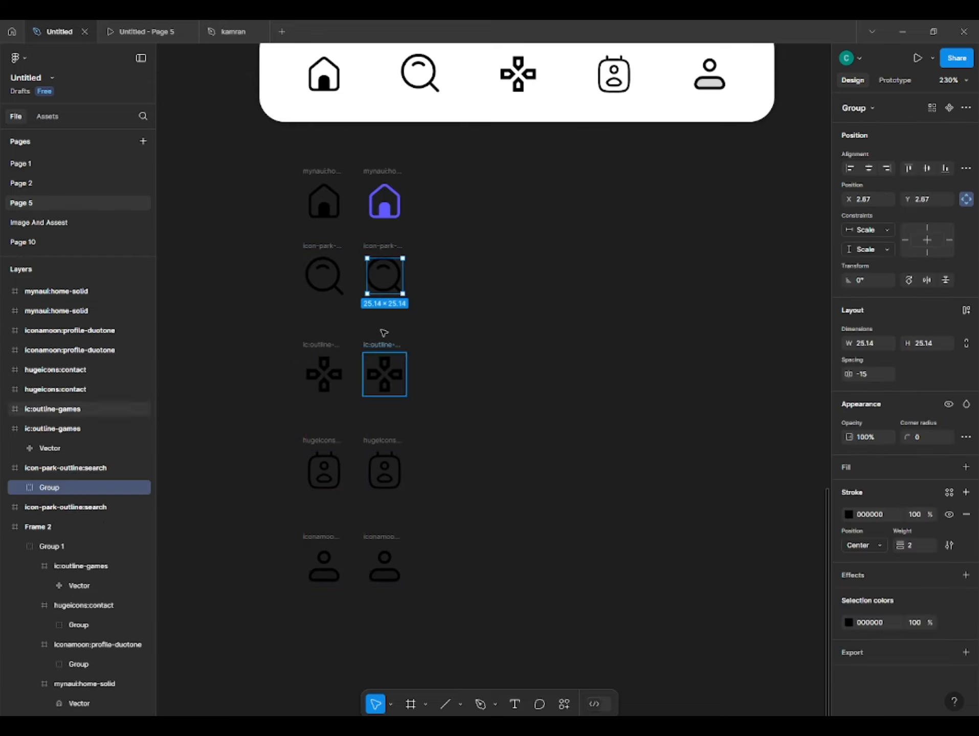
left_click(382, 251)
left_click(386, 376)
left_click(390, 276, "shift")
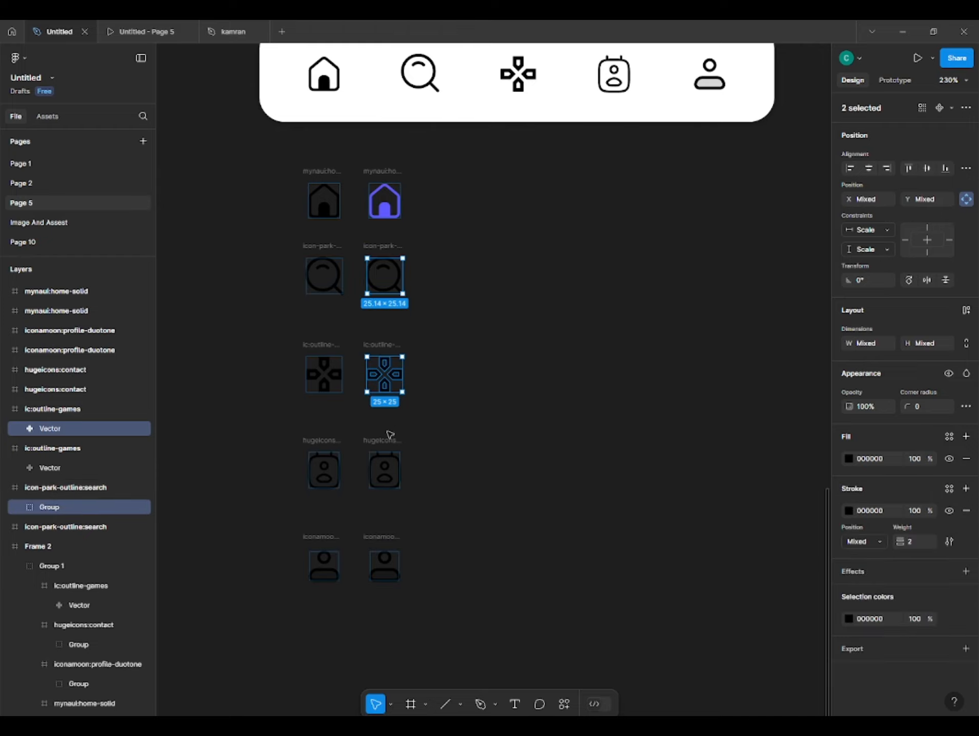
left_click(849, 511)
left_click(726, 664)
left_click(520, 354)
scroll(260, 143, "up", 3)
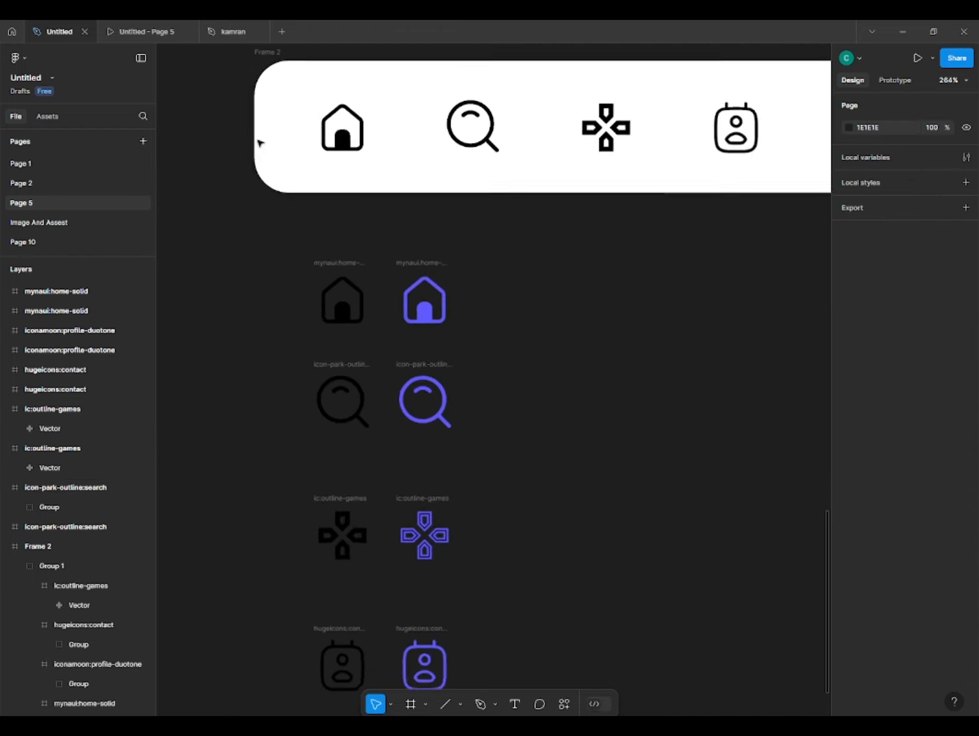
scroll(263, 153, "up", 2)
scroll(283, 264, "down", 2)
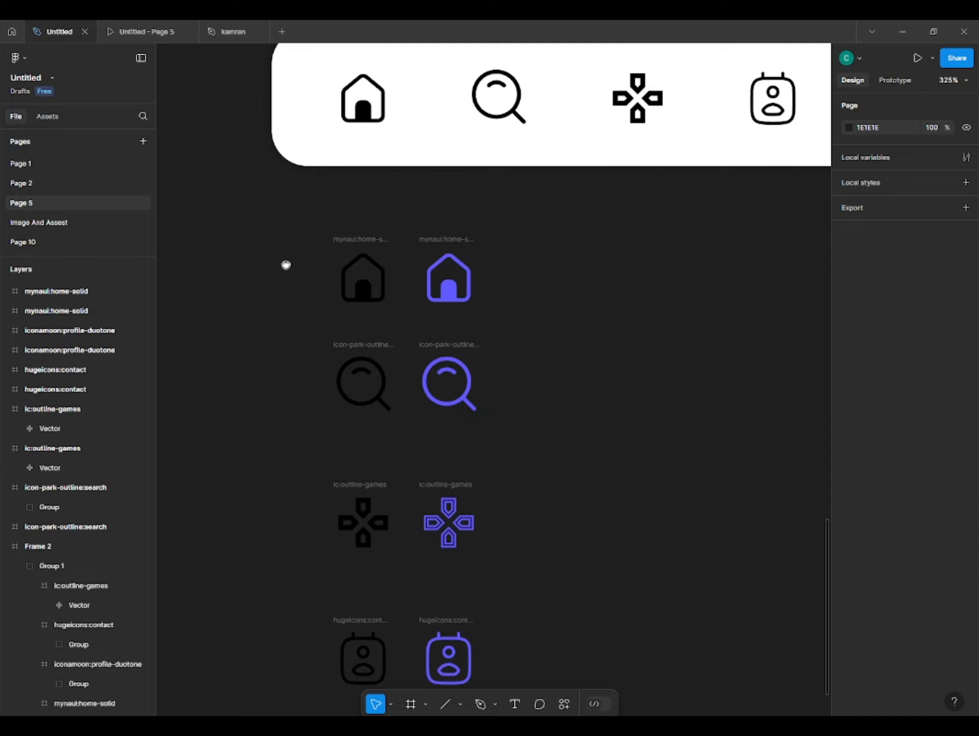
left_click(432, 267)
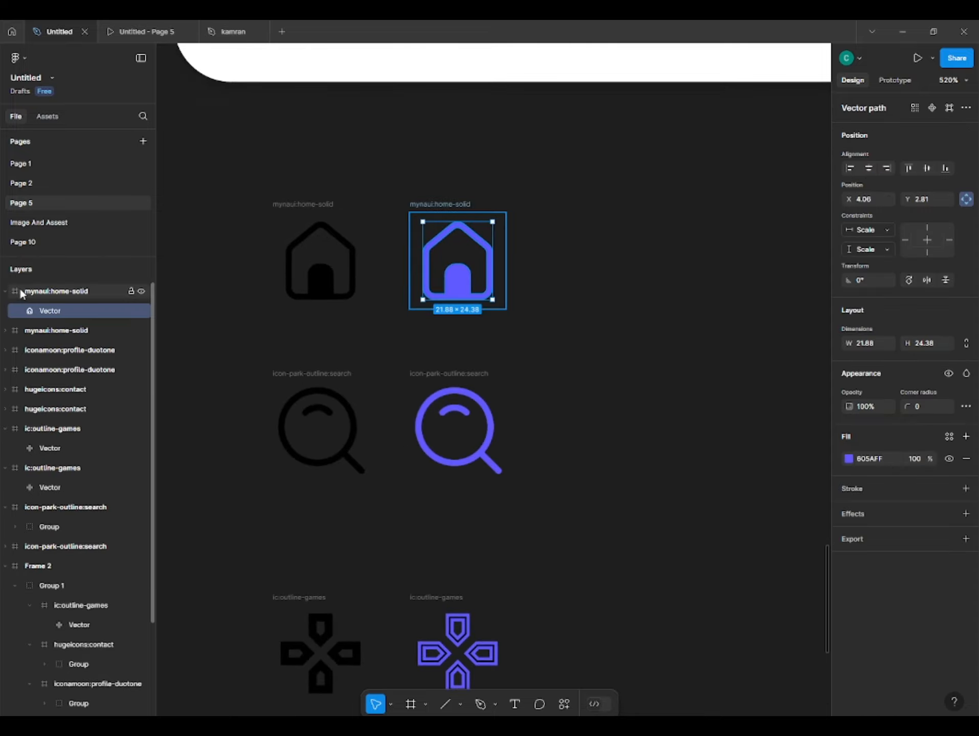
left_click(218, 328)
scroll(262, 339, "up", 2)
scroll(263, 339, "down", 3)
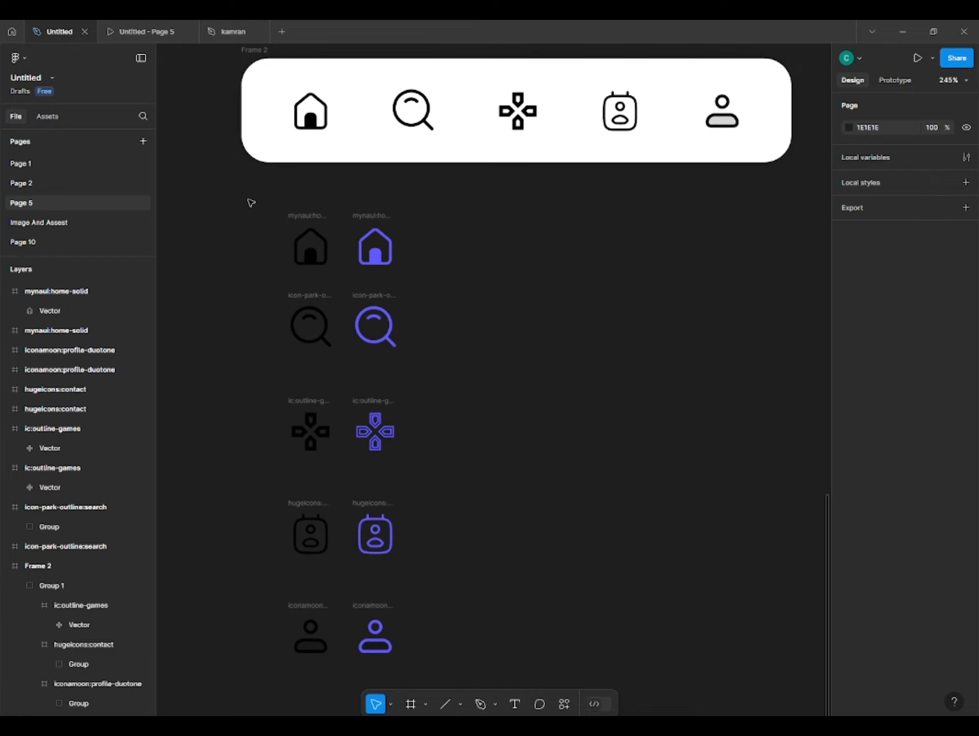
- Combine the black and violet home icons into a component set and move it to the right of the icon columns
left_click_drag(249, 203, 427, 275)
left_click(951, 108)
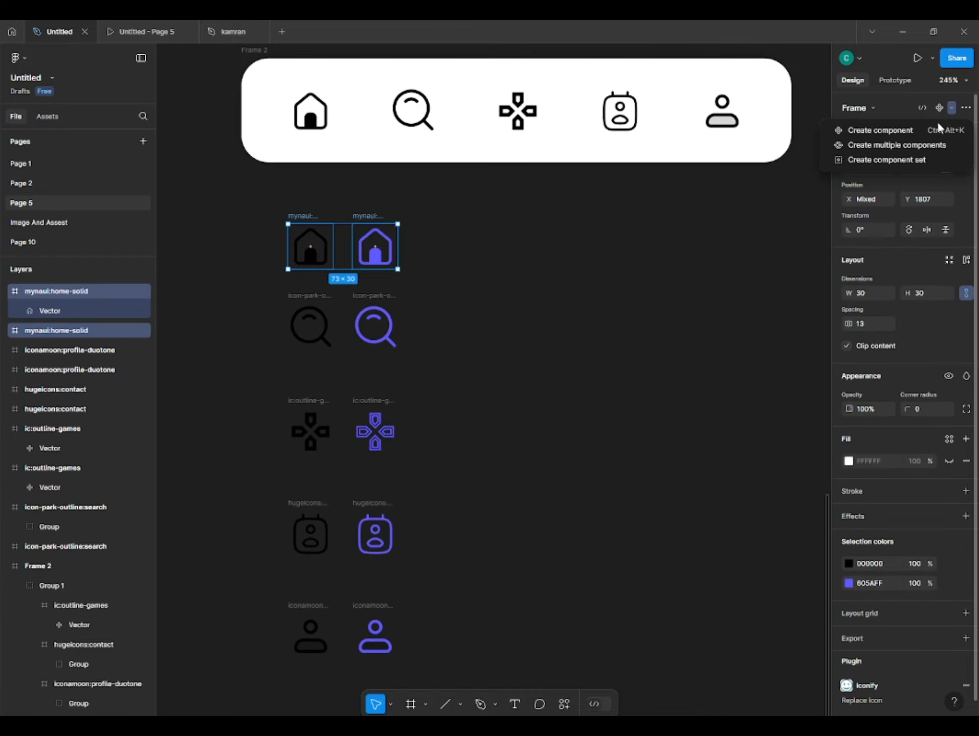
left_click(903, 161)
left_click_drag(291, 320, 443, 369)
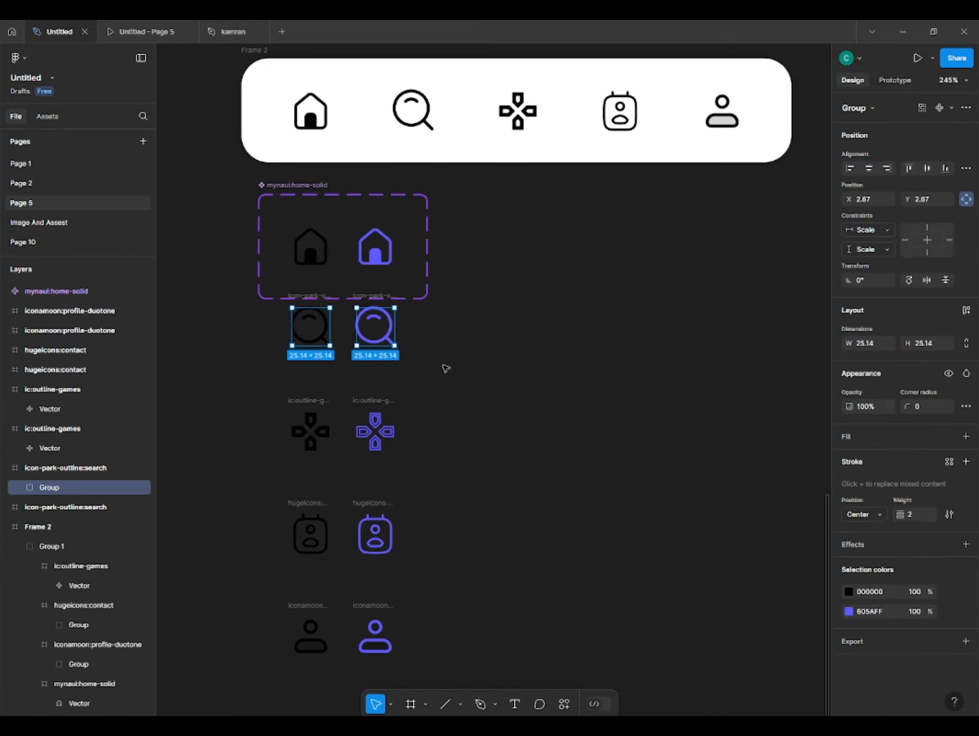
left_click(444, 369)
left_click_drag(318, 193, 490, 194)
- Combine the black and violet search icons into a component set and place it to the left of the home set
left_click_drag(246, 257, 422, 392)
left_click(951, 108)
left_click(906, 166)
left_click(297, 253)
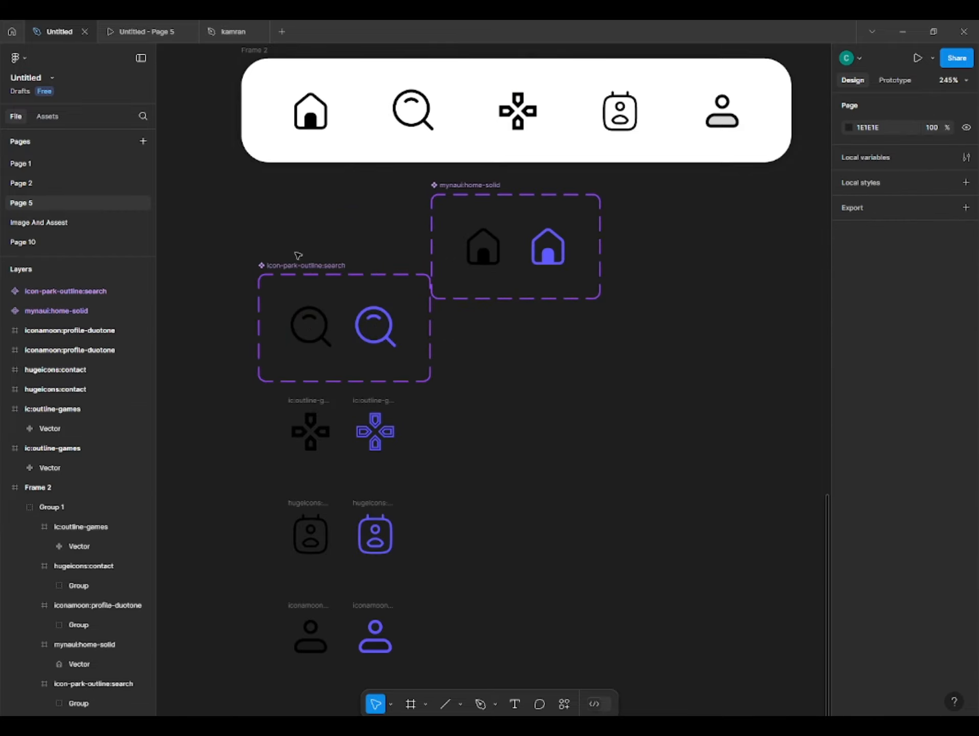
left_click_drag(268, 265, 251, 184)
- Combine the two games icons into a component set and place it directly beneath the search set
left_click(261, 384)
left_click_drag(263, 387, 444, 475)
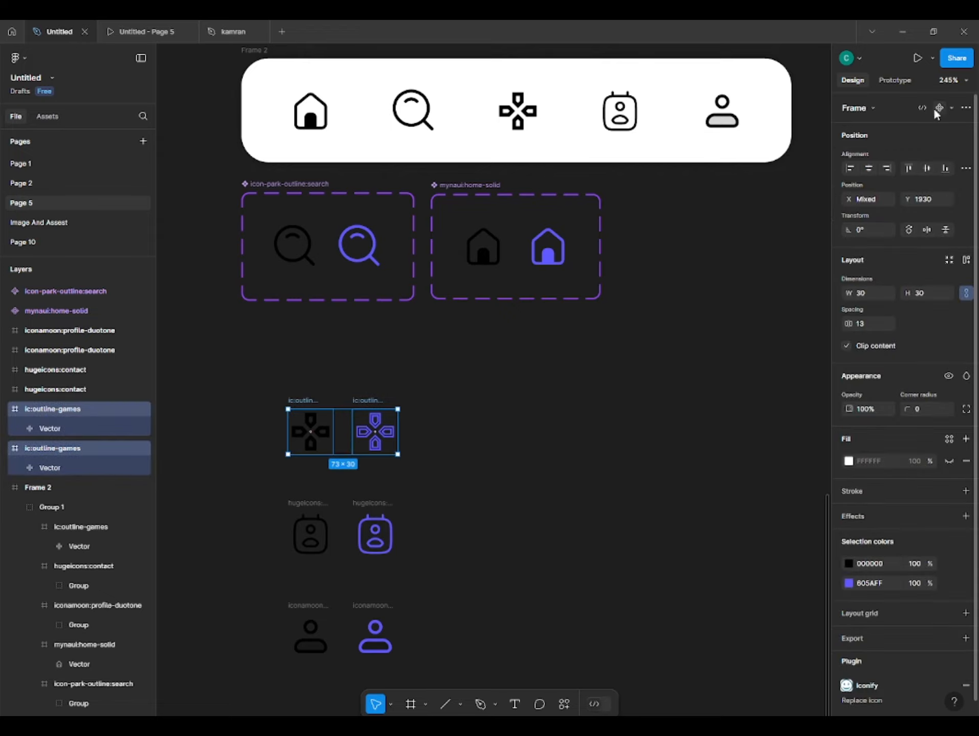
left_click(951, 108)
left_click(906, 166)
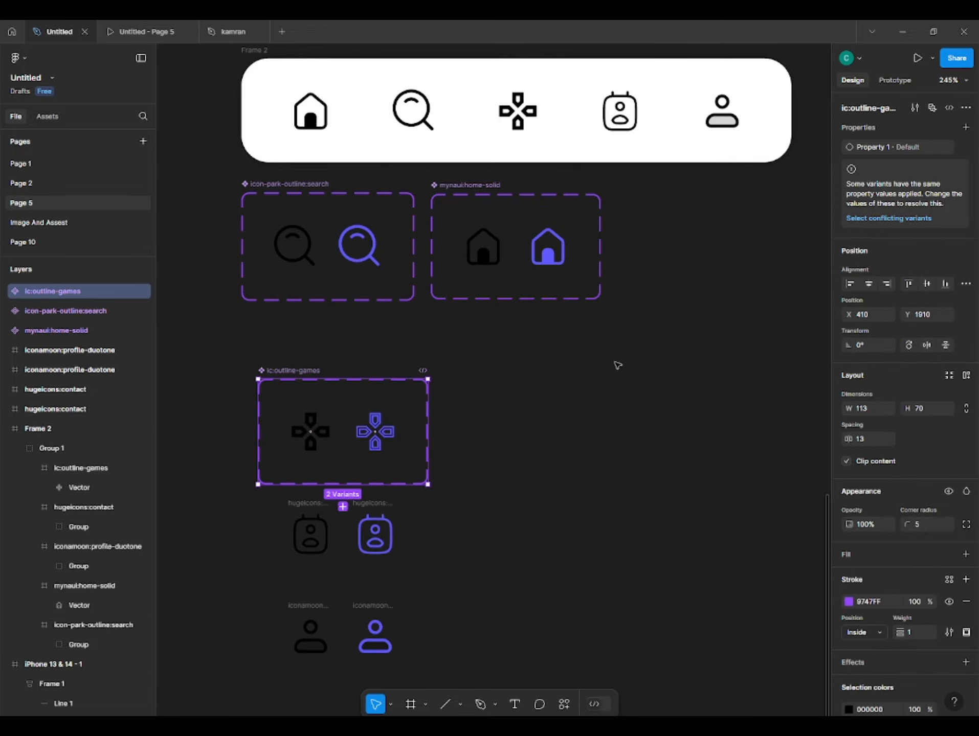
left_click_drag(264, 389, 246, 327)
- Combine the two contact icons into a component set positioned beneath the home set, beside the games set
left_click_drag(241, 472, 452, 561)
left_click_drag(310, 531, 489, 376)
left_click(951, 108)
left_click(905, 166)
- Combine the two profile icons into a component set and move it up beneath the games set
scroll(236, 537, "down", 1)
left_click_drag(234, 536, 444, 624)
left_click(951, 108)
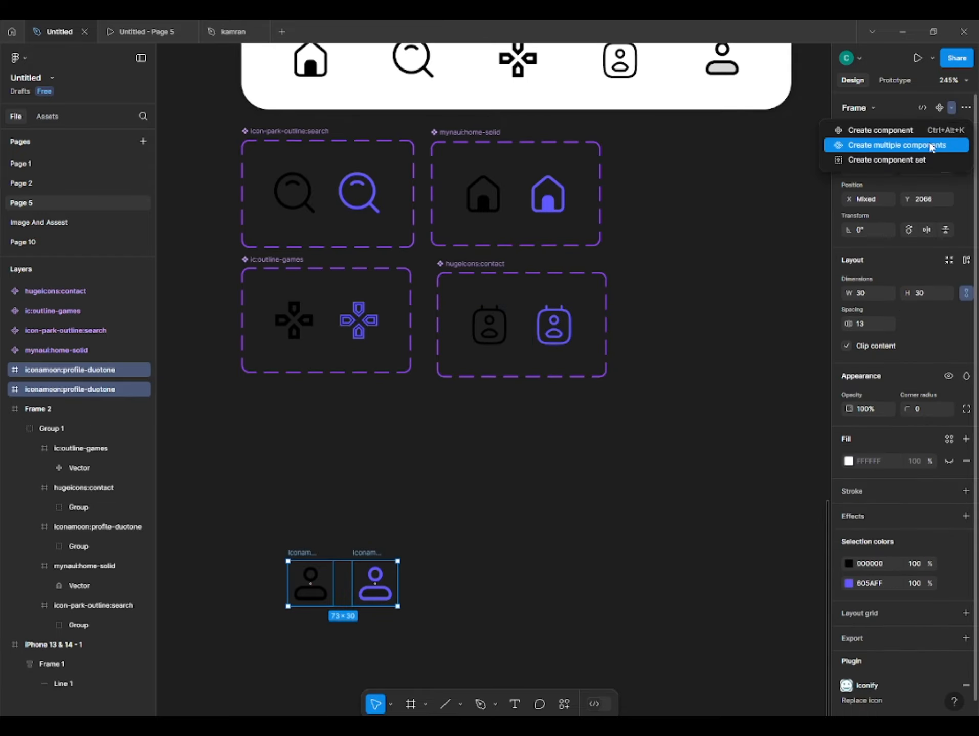
left_click(903, 160)
left_click_drag(317, 532, 317, 409)
left_click(230, 280)
- Move the group of five icons out of the white bar onto the canvas above it
scroll(230, 279, "up", 3)
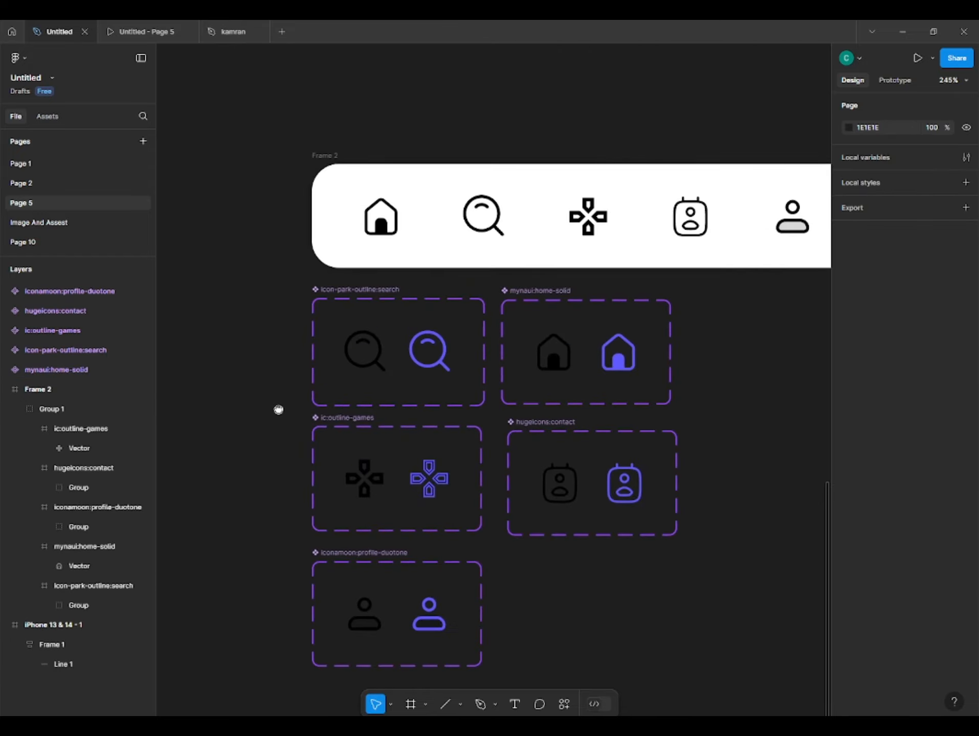
left_click(414, 212)
left_click_drag(414, 212, 428, 105)
- Place instances of the Page 5 home, search, contact, games and profile components inside the white navigation bar
left_click(42, 116)
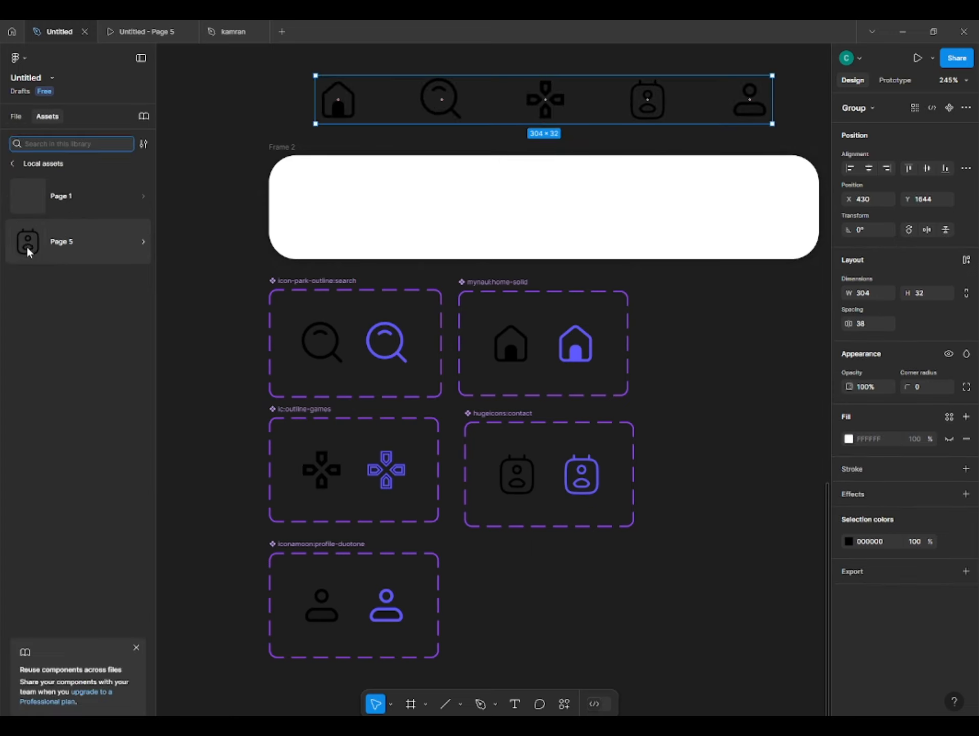
left_click(68, 238)
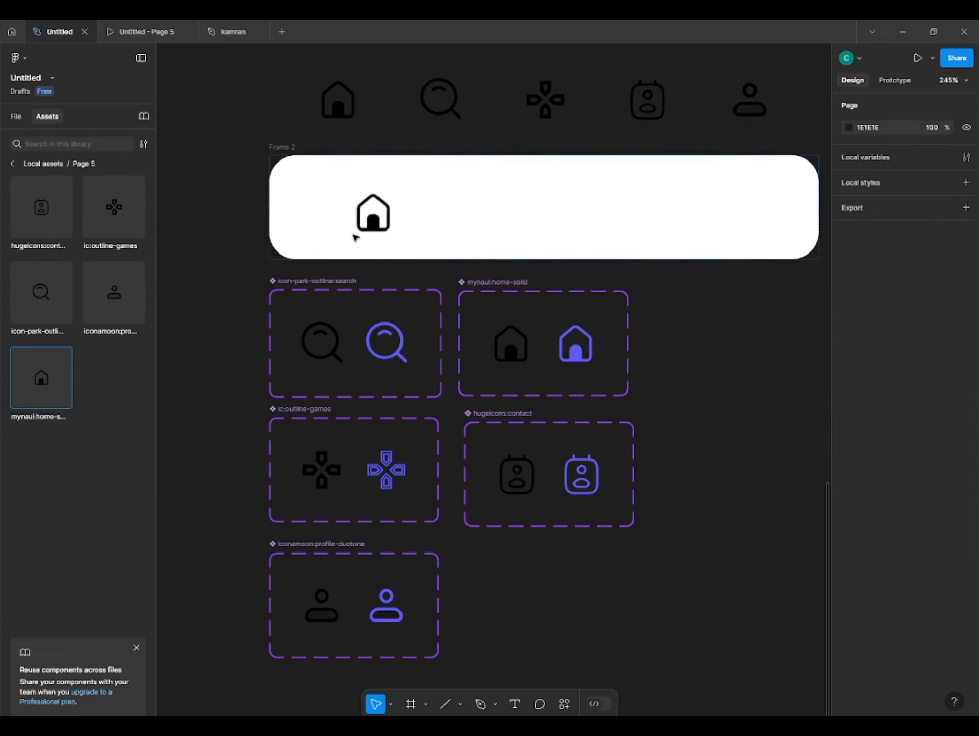
left_click_drag(90, 288, 431, 193)
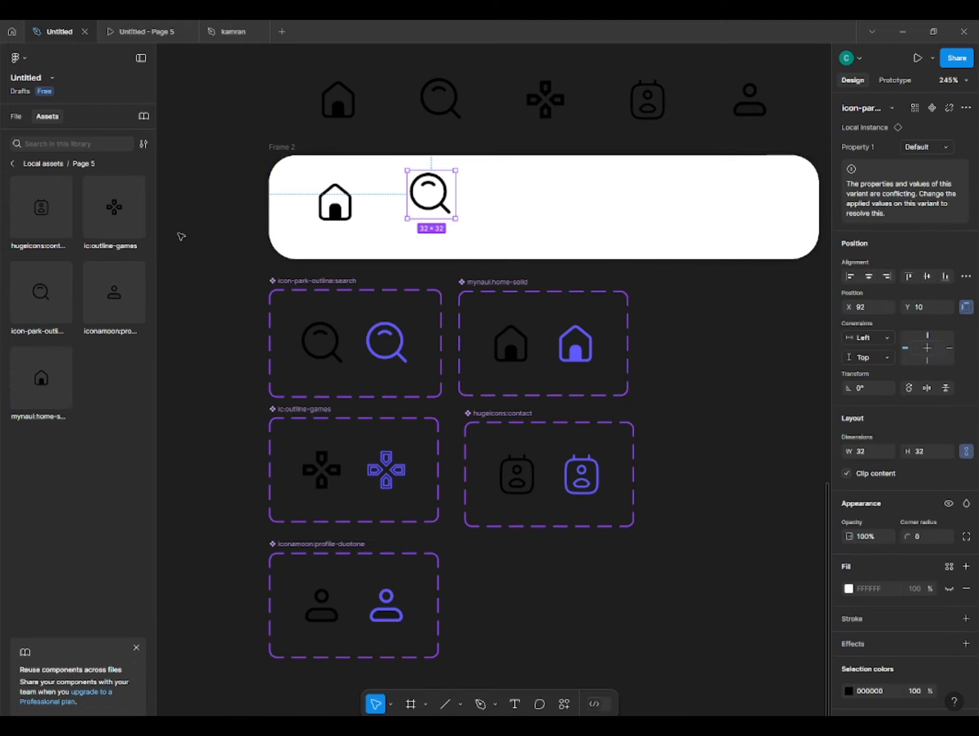
left_click_drag(41, 207, 596, 202)
left_click_drag(113, 207, 675, 217)
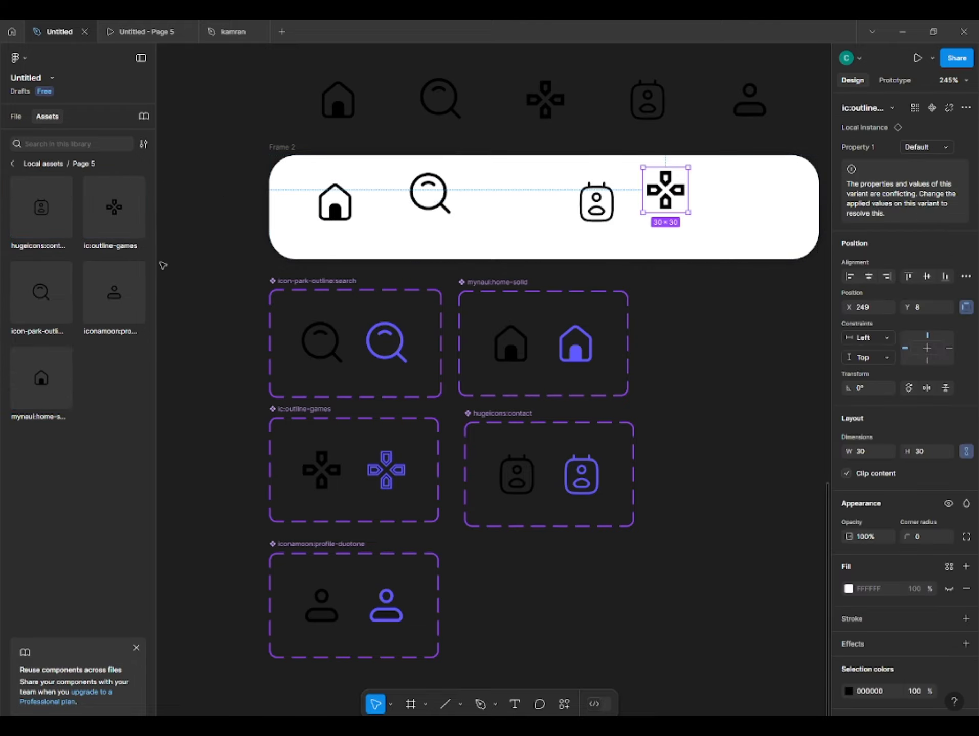
left_click_drag(114, 291, 783, 225)
- Distribute the five icon instances evenly across the white bar and align their vertical centers
left_click(665, 189)
left_click(612, 213, "shift")
left_click(430, 193, "shift")
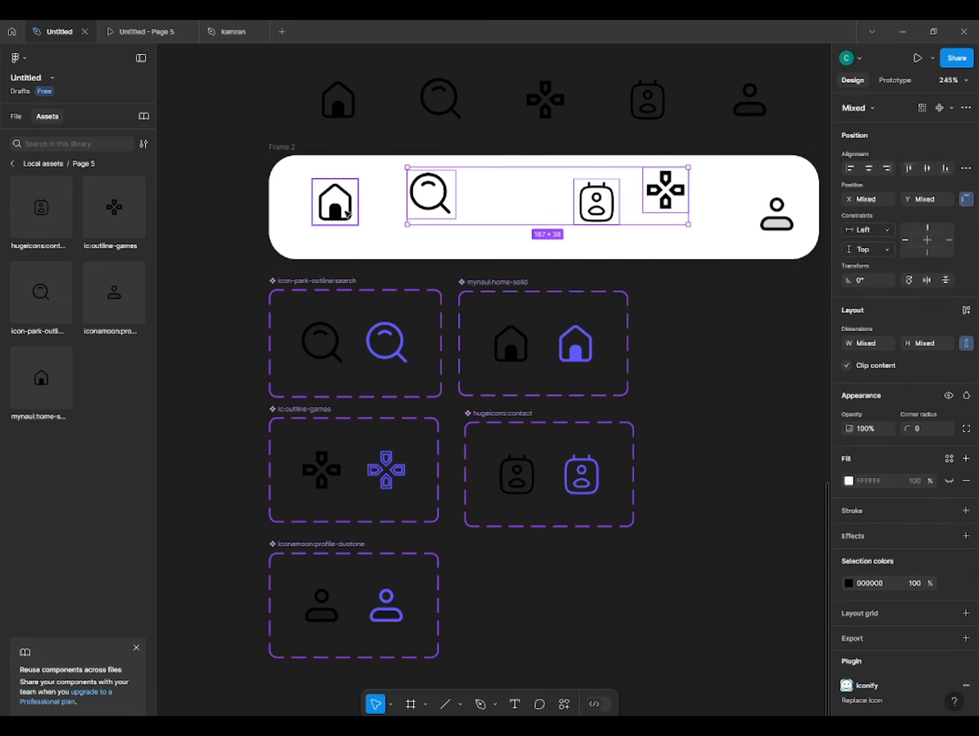
left_click(335, 202, "shift")
left_click(779, 223, "shift")
left_click(778, 223, "shift")
left_click(788, 226, "shift")
key("alt+shift+h")
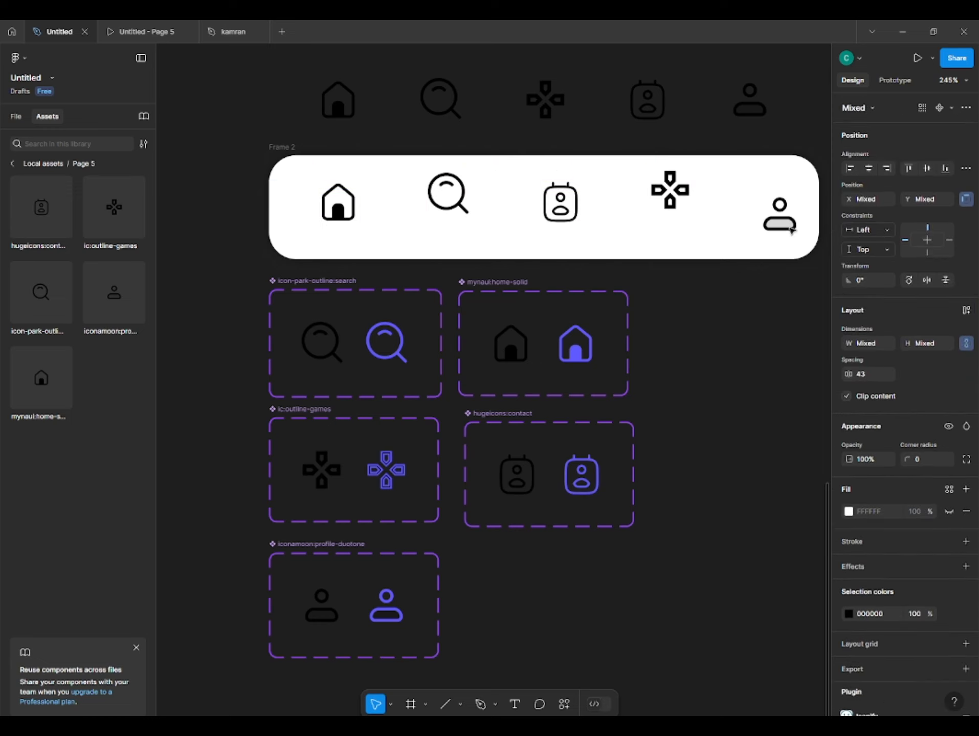
left_click(927, 168)
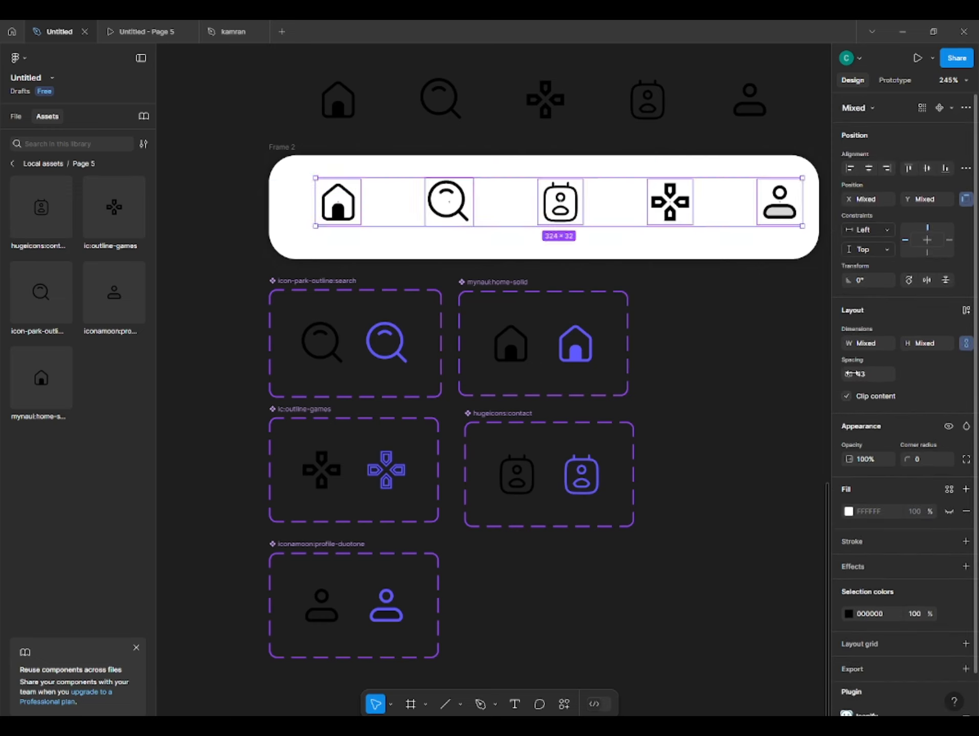
- Set the spacing between the five icons to 39 and center the row inside the white bar
left_click_drag(851, 374, 849, 373)
left_click_drag(563, 210, 558, 214)
key("alt")
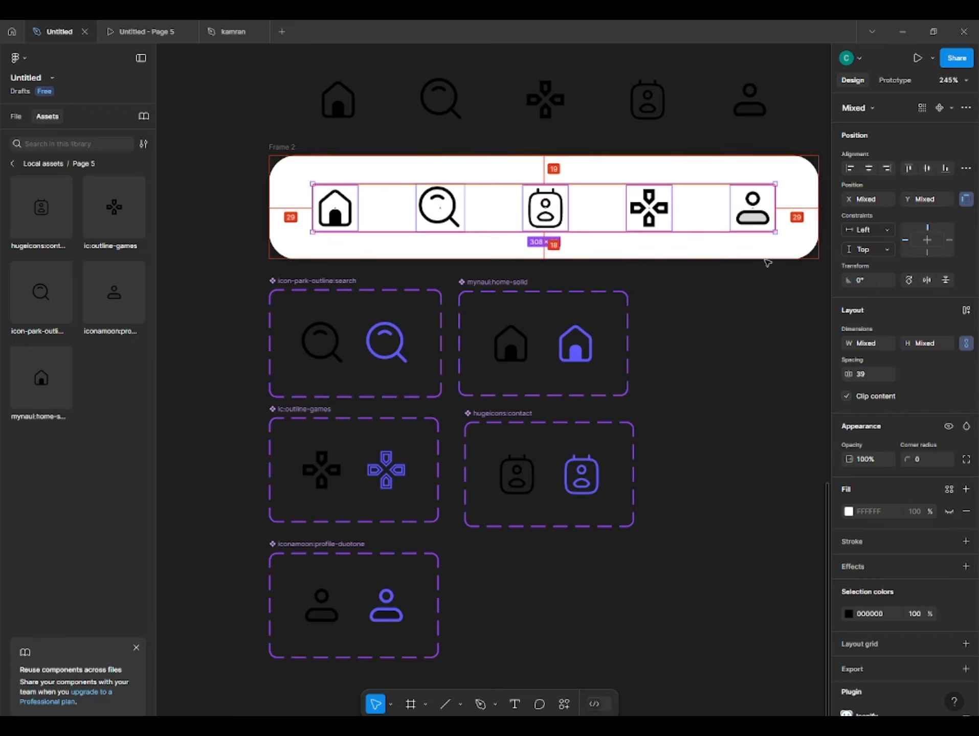
left_click(801, 335)
- Link the black search variant to the violet one with a While hovering trigger and Smart animate
scroll(758, 321, "down", 1)
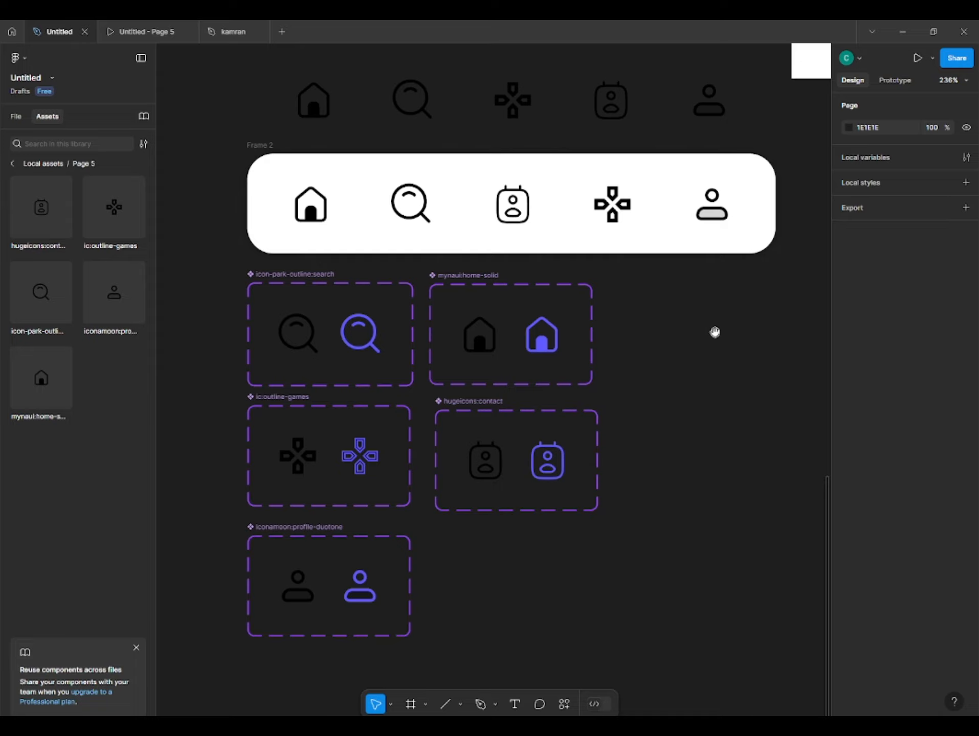
left_click(298, 334)
key("shift+e")
scroll(435, 299, "up", 3)
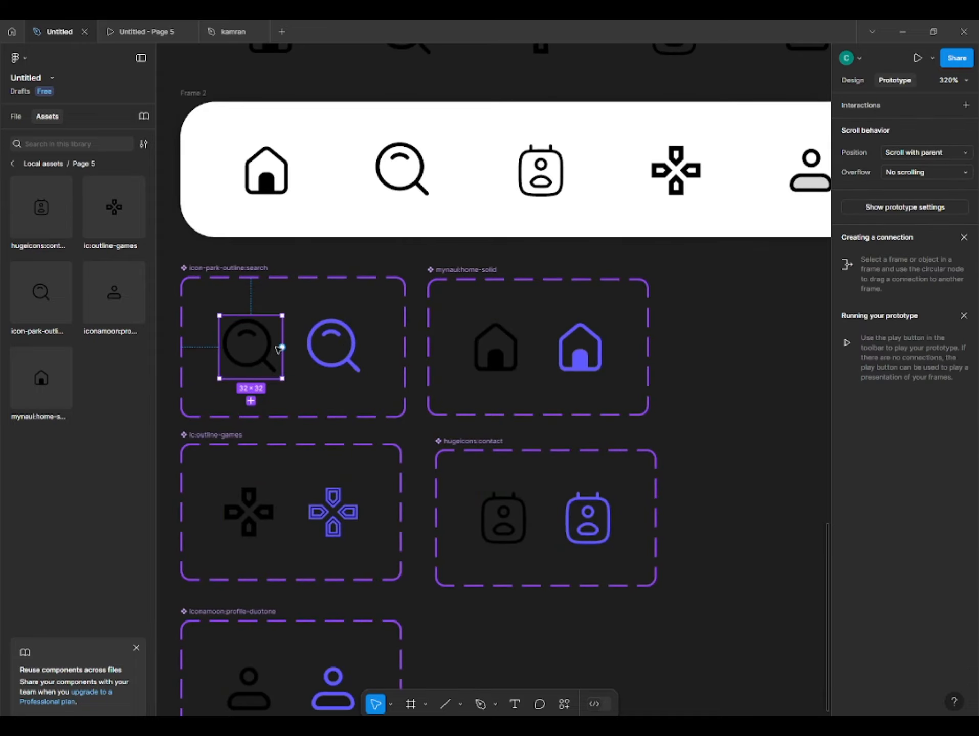
left_click_drag(331, 347, 333, 348)
left_click(346, 406)
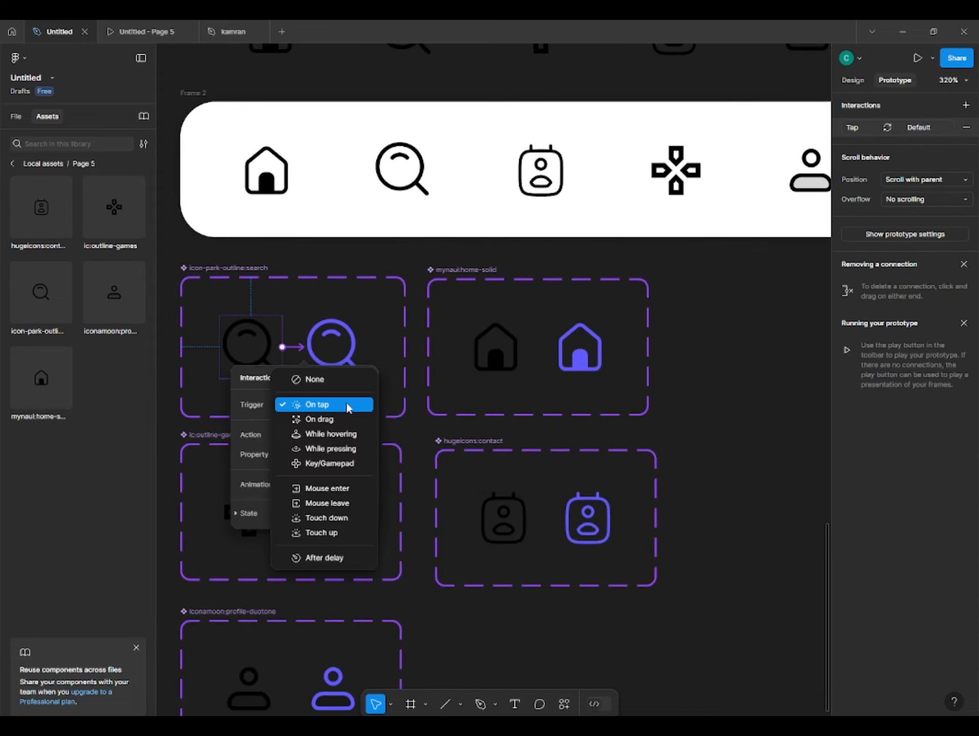
left_click(340, 432)
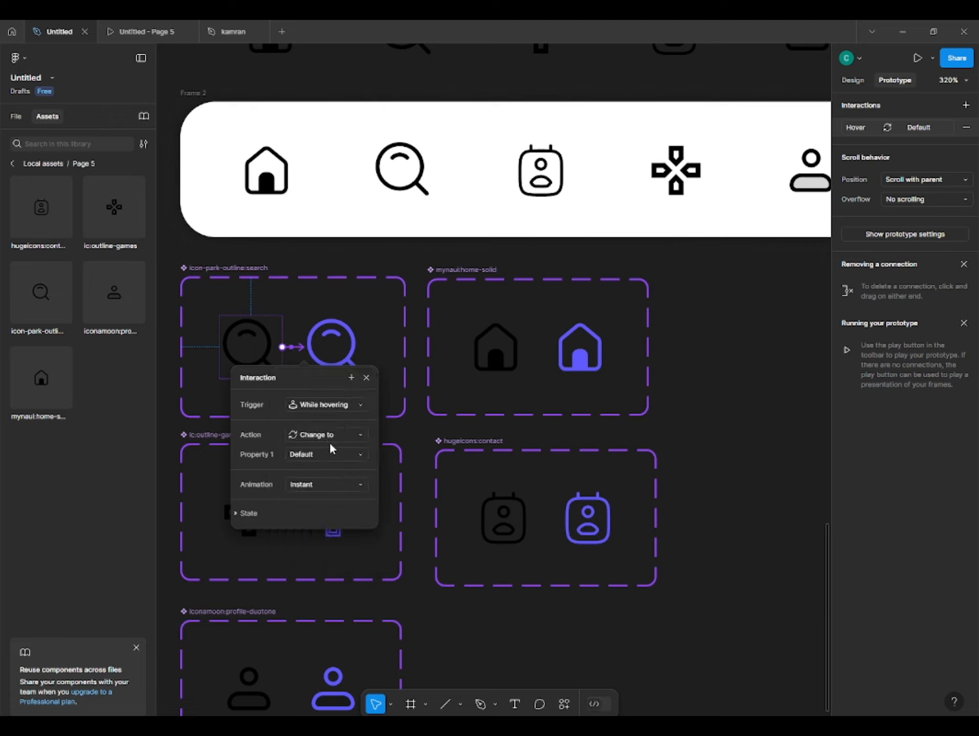
left_click(319, 482)
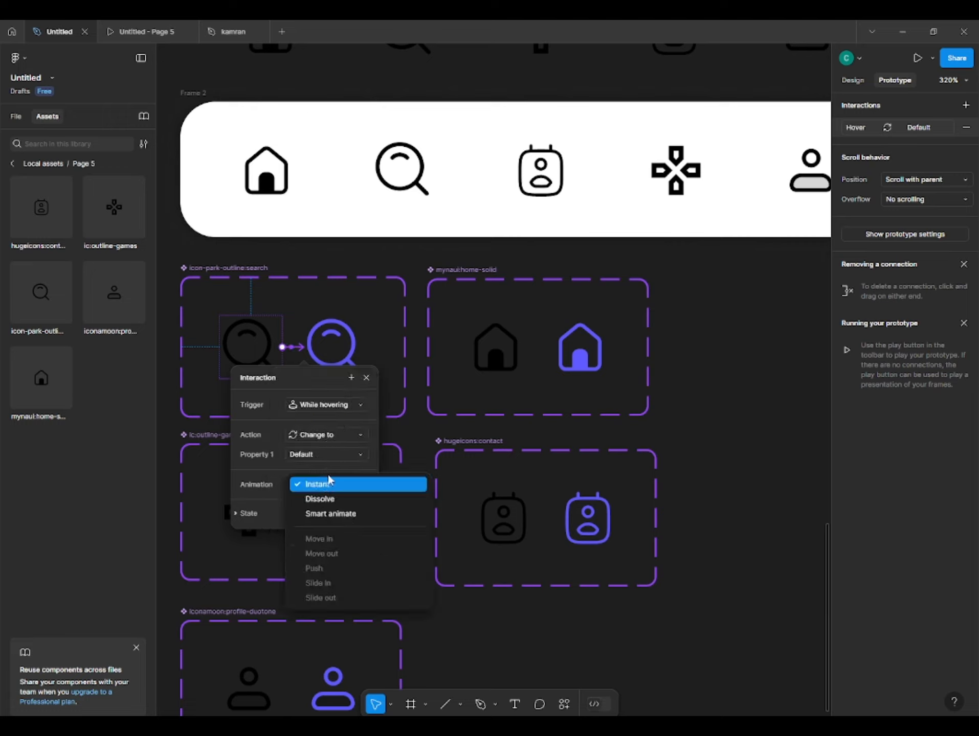
left_click(332, 512)
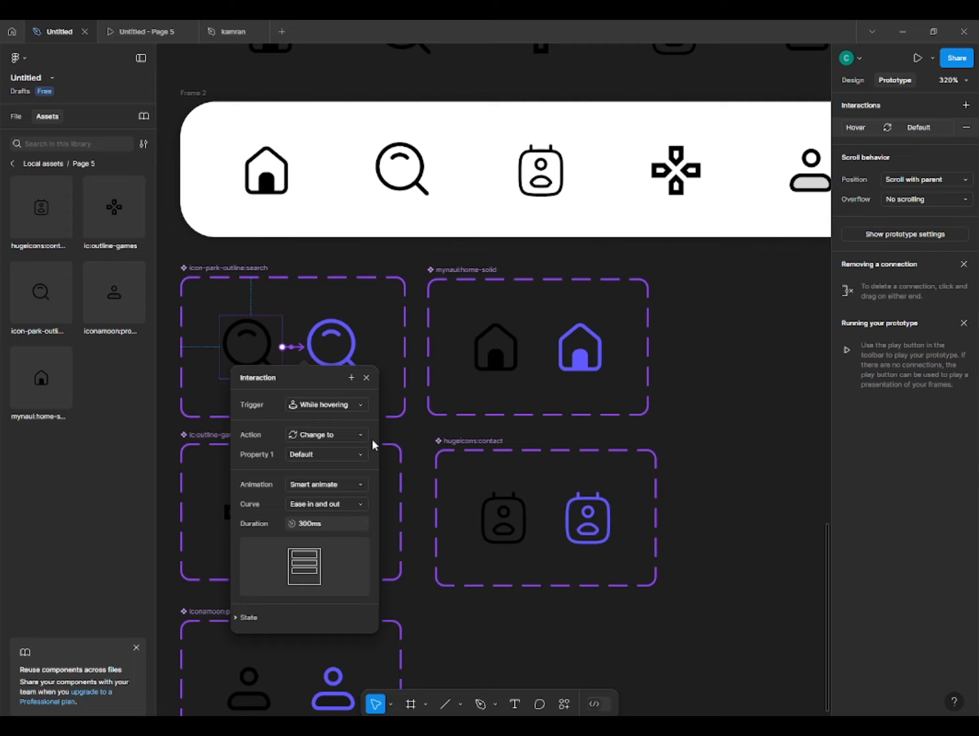
left_click(708, 384)
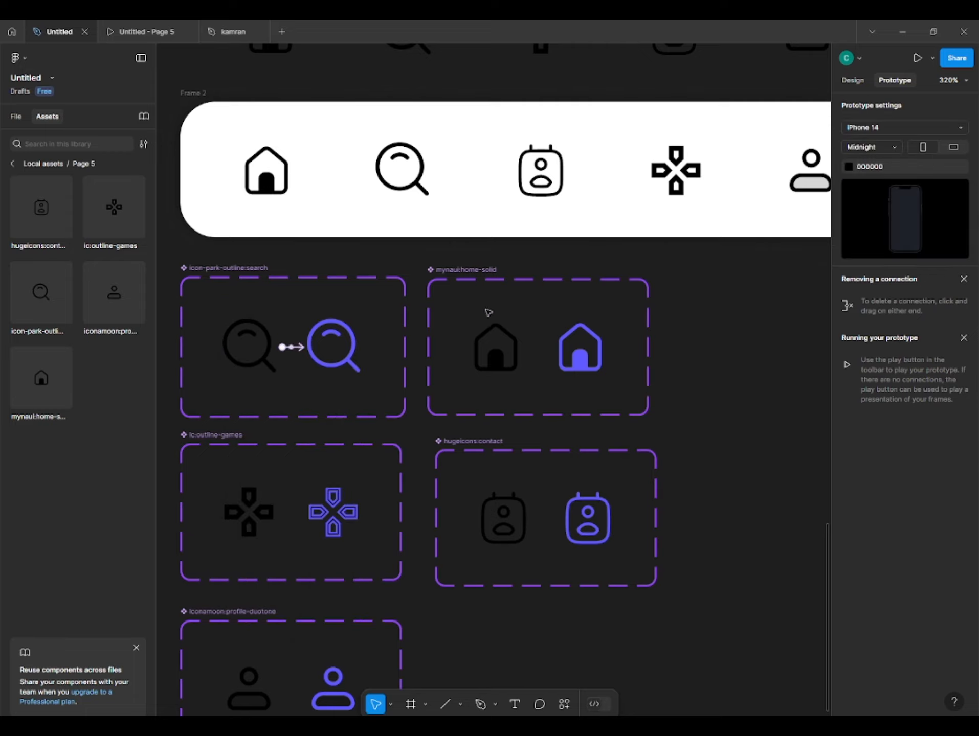
- Link the violet search variant back to the black one with a Mouse leave trigger
left_click(336, 365)
left_click_drag(335, 379, 240, 358)
left_click(283, 405)
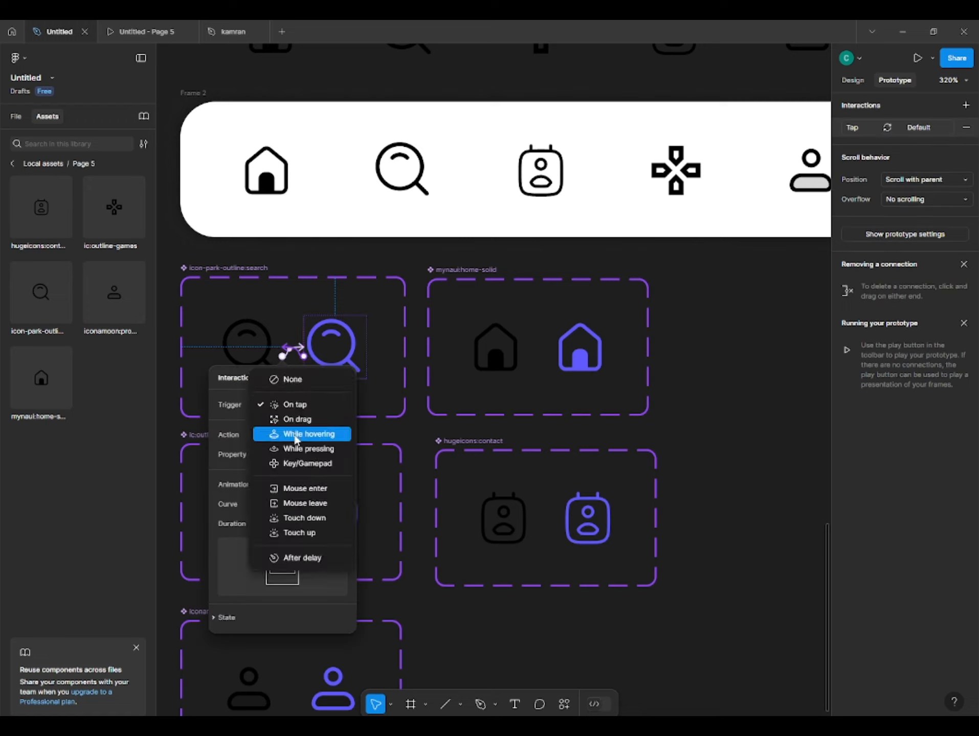
left_click(294, 504)
- Link the black home variant to the violet one with a While hovering trigger
left_click(499, 347)
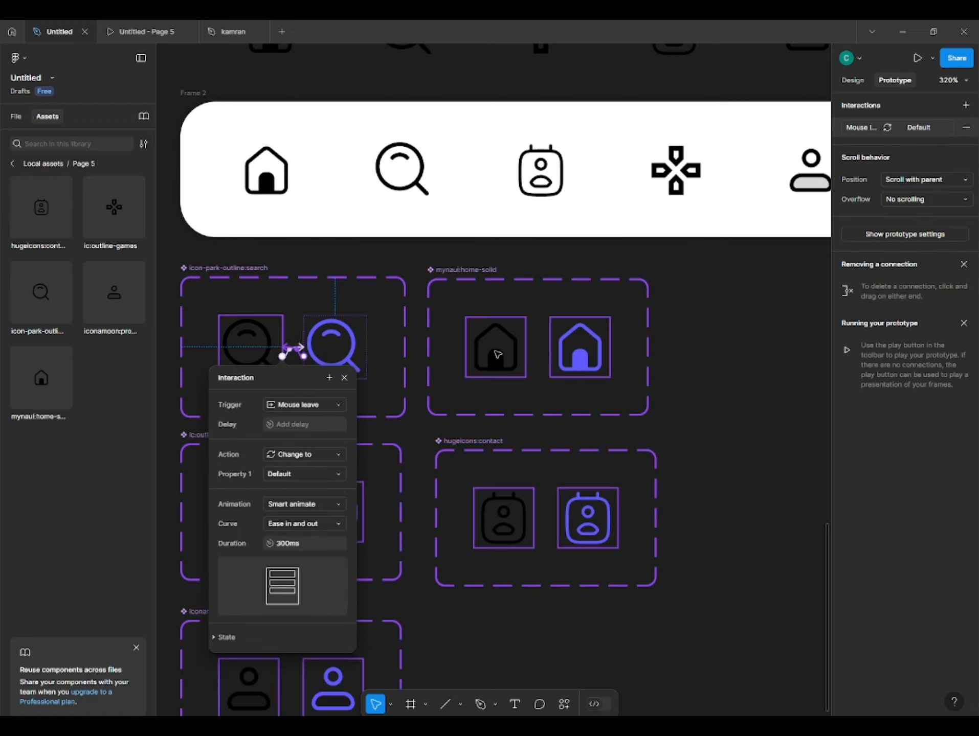
left_click_drag(571, 356, 573, 358)
left_click(571, 405)
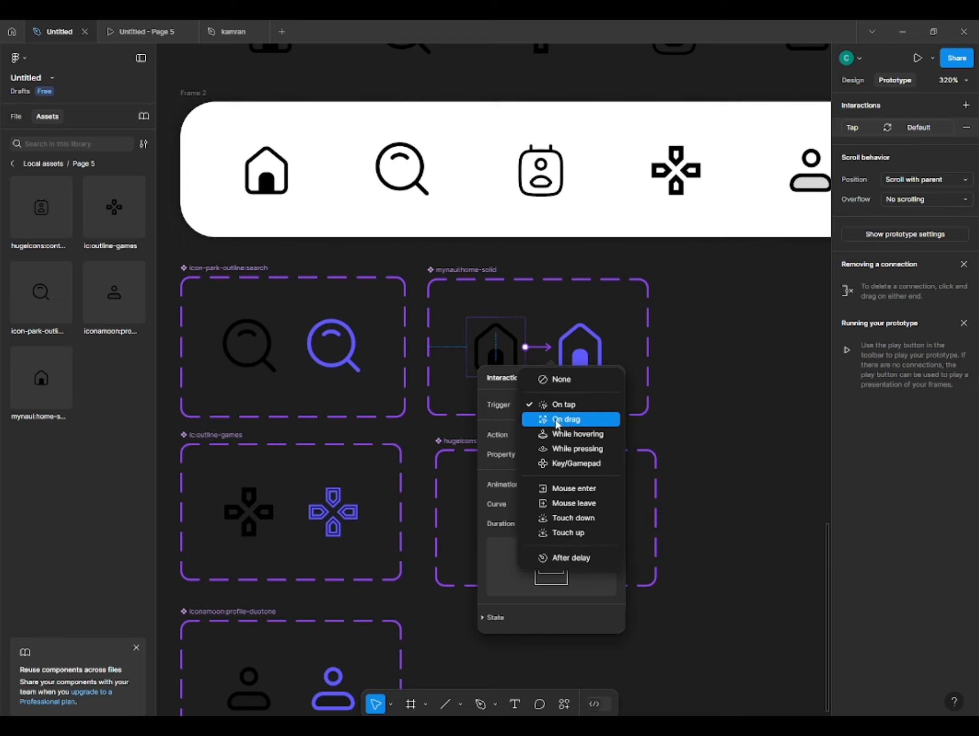
left_click(568, 432)
left_click(680, 460)
- Link the violet home variant back to the black one with a Mouse leave trigger
left_click(579, 350)
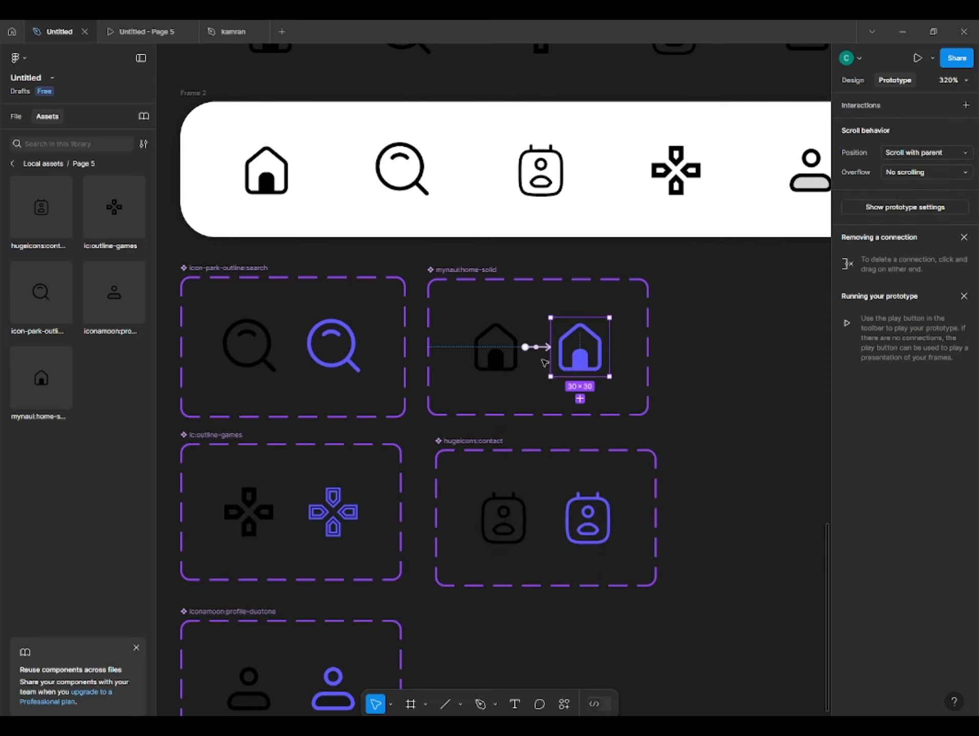
left_click_drag(551, 353, 500, 355)
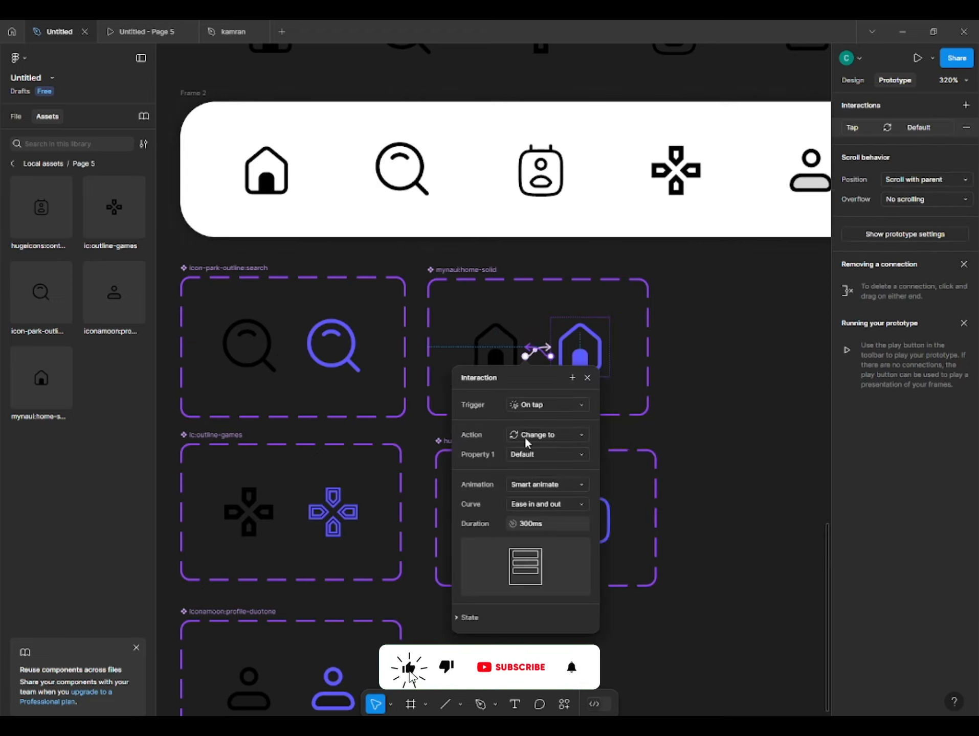
left_click(547, 404)
left_click(537, 504)
left_click(703, 446)
- Link the black games variant to the violet one with a While hovering trigger
left_click(251, 511)
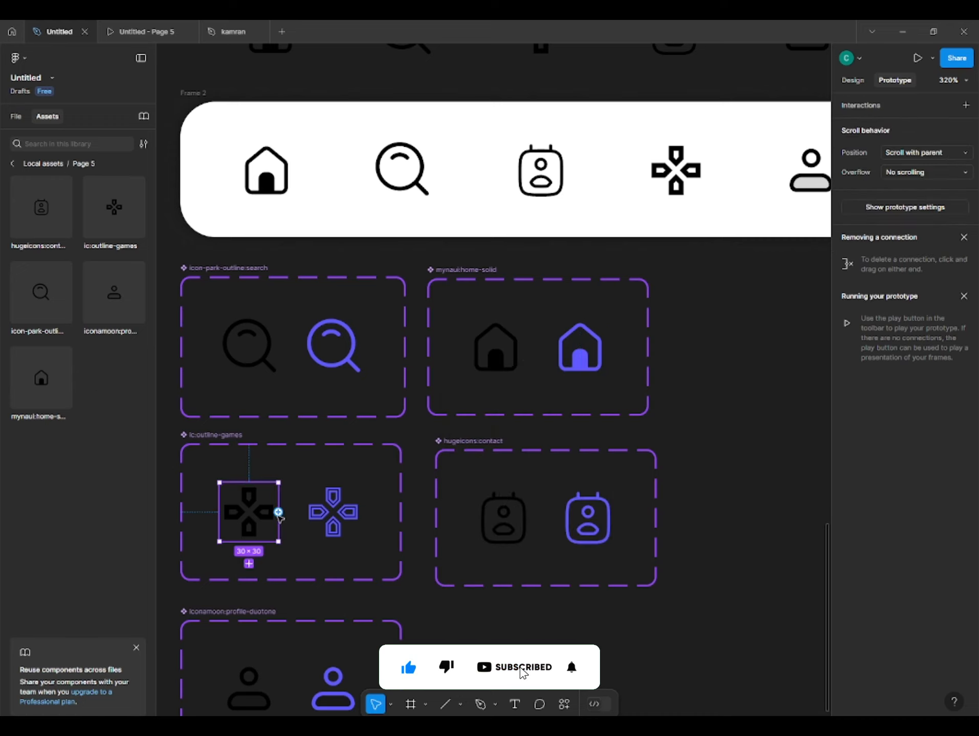
left_click_drag(338, 513, 335, 512)
left_click(334, 548)
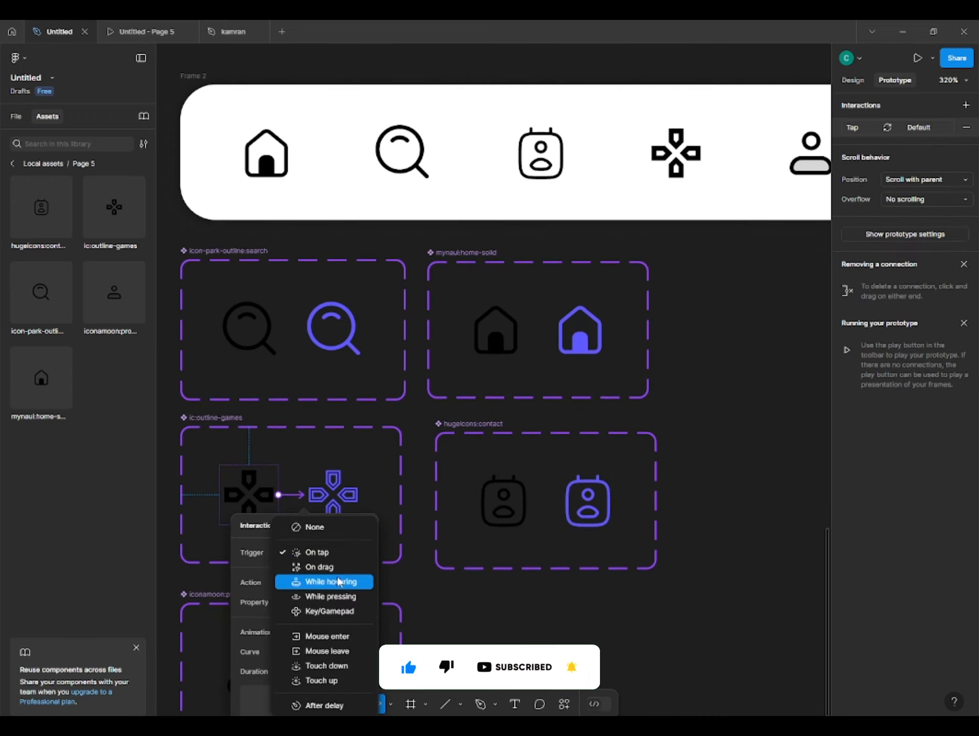
left_click(330, 580)
left_click(525, 557)
- Link the violet games variant back to the black one with a Mouse leave trigger
left_click(302, 443)
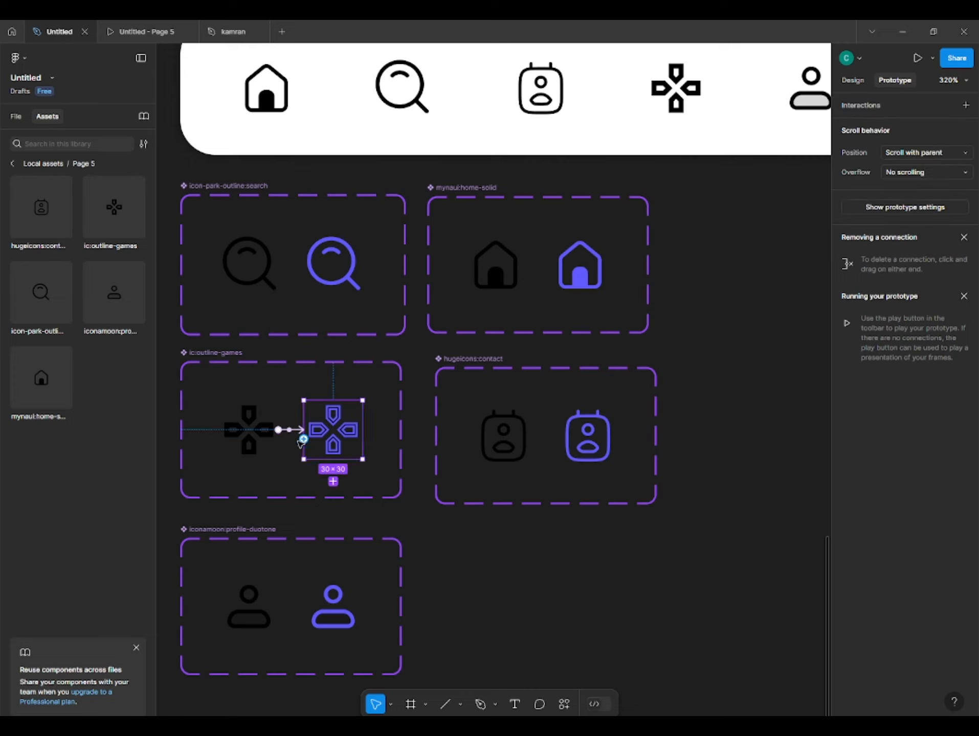
left_click_drag(238, 448, 239, 446)
left_click(299, 485)
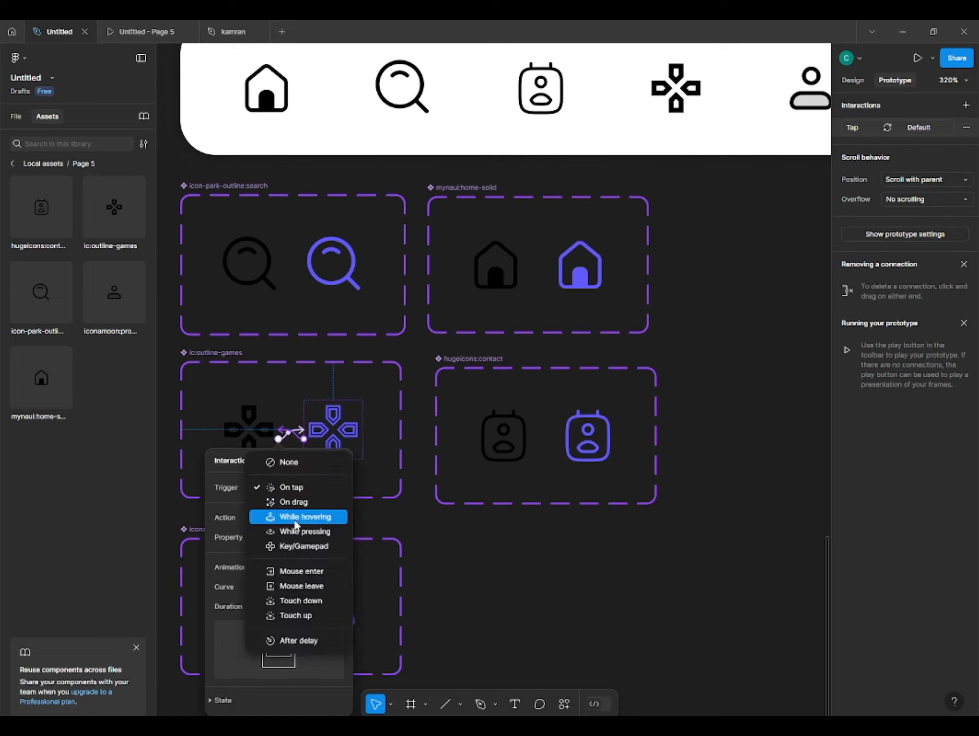
left_click(306, 585)
- Link the black contact variant to the violet one with a While hovering trigger
left_click(527, 450)
left_click_drag(565, 440, 569, 439)
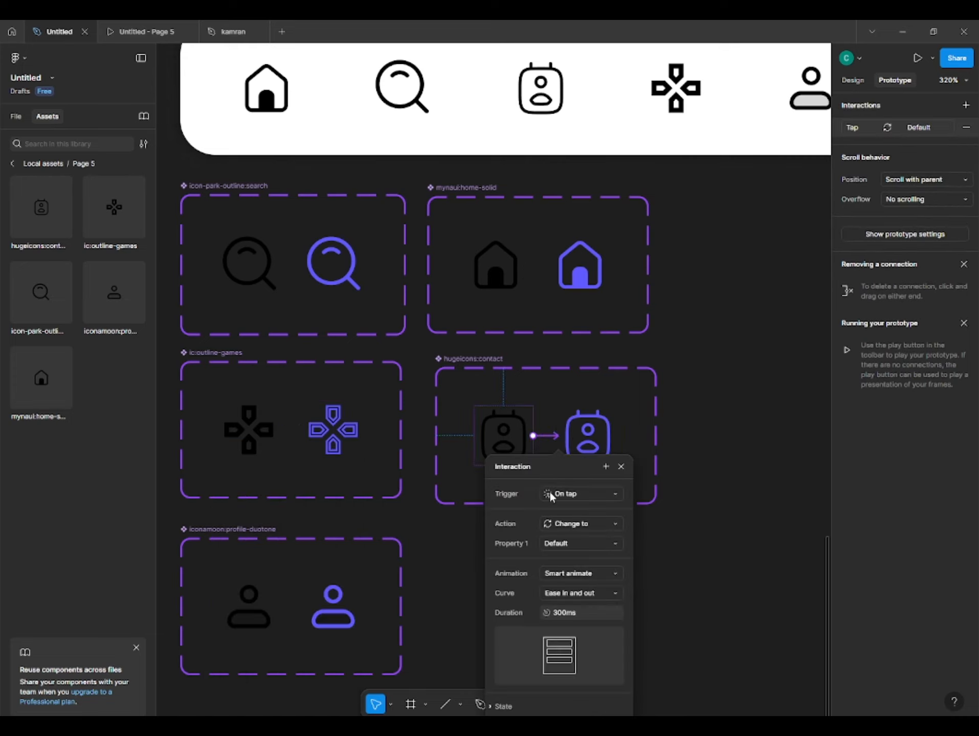
left_click(563, 494)
left_click(554, 522)
left_click(619, 463)
- Link the violet contact variant back to the black one with a Mouse leave trigger
left_click(616, 460)
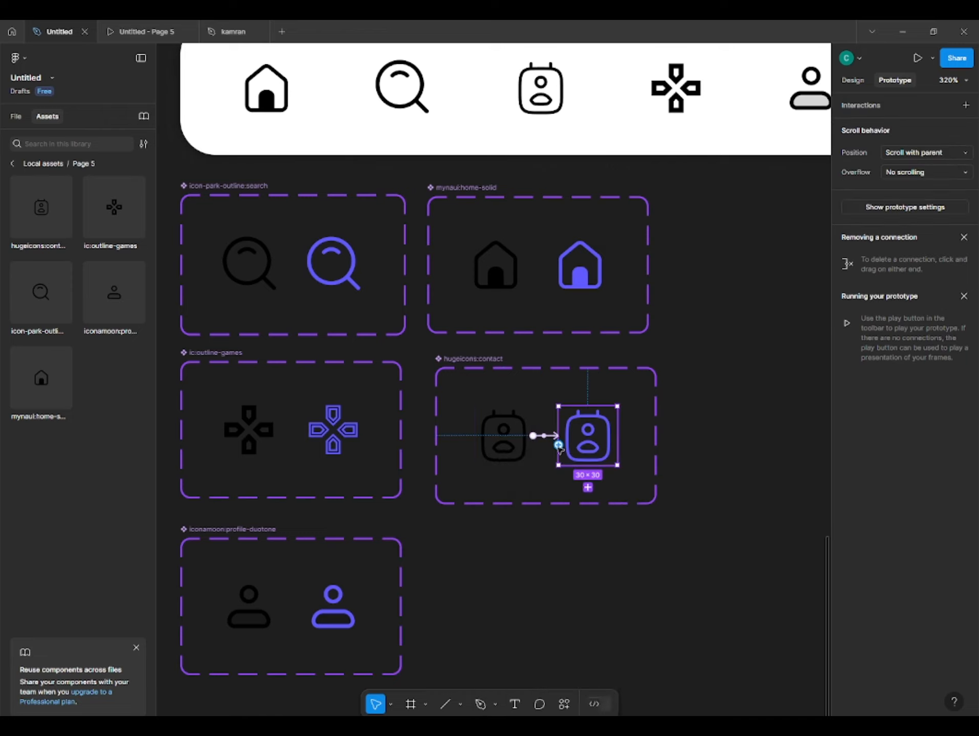
left_click_drag(481, 454, 482, 455)
left_click(522, 493)
left_click(536, 593)
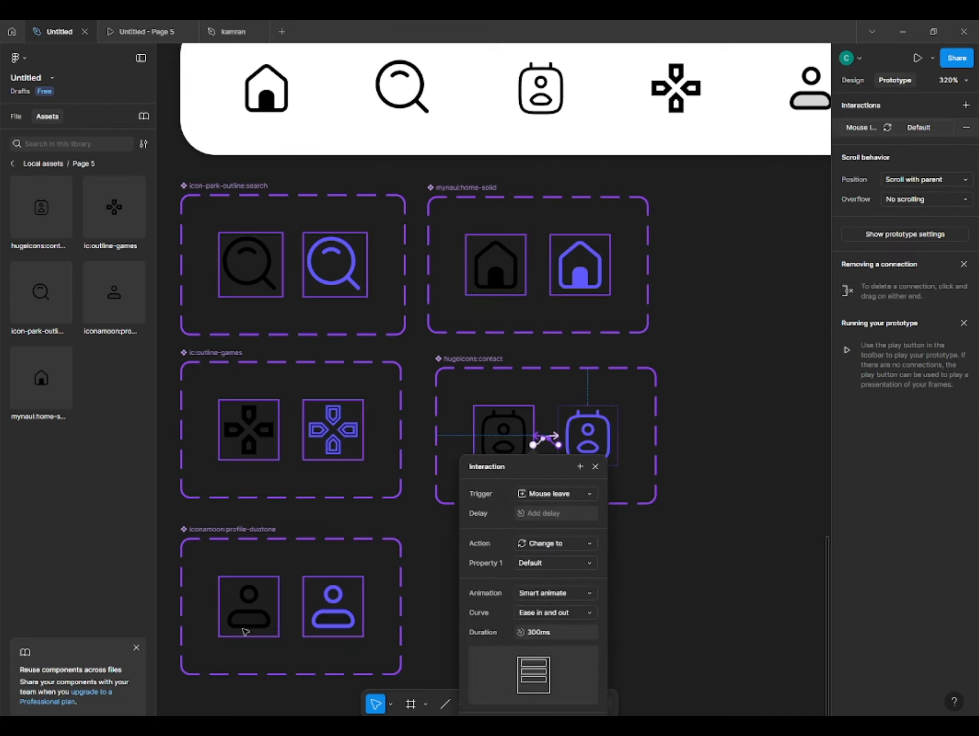
- Link the black profile variant to the violet one with a While hovering trigger
left_click(258, 609)
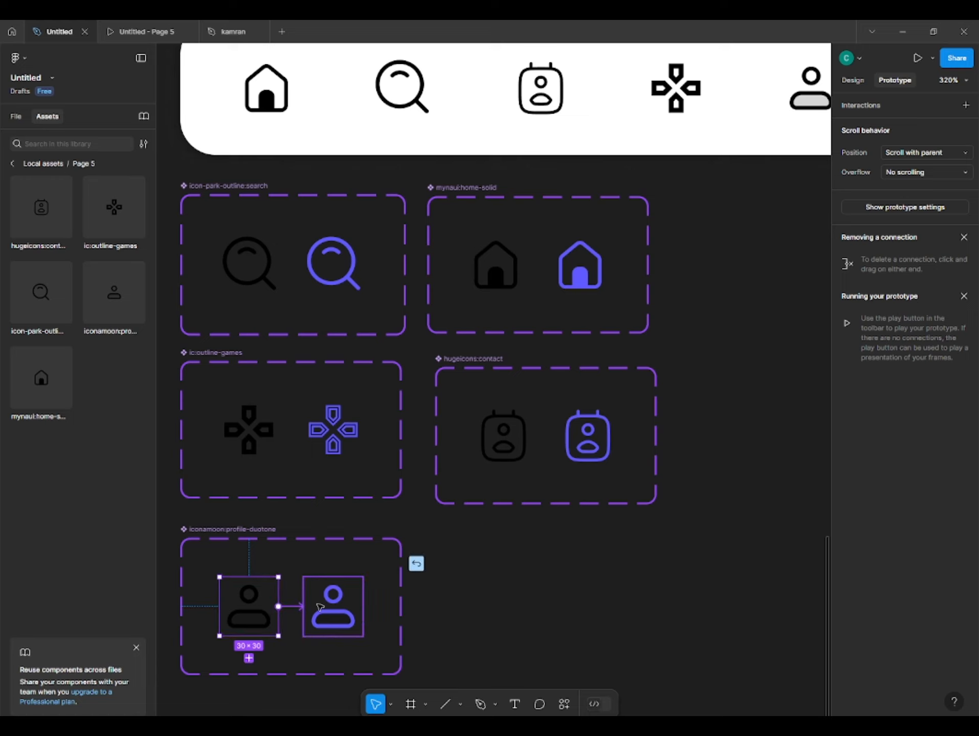
left_click_drag(320, 606, 320, 607)
left_click(329, 527)
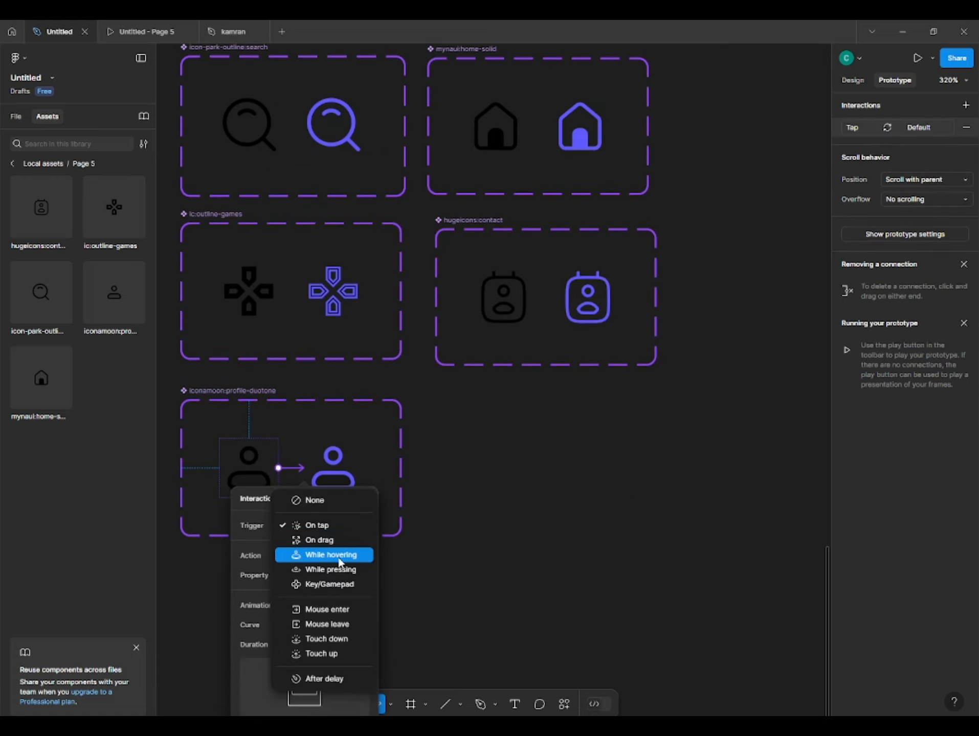
left_click(331, 554)
- Link the violet profile variant back to the black one with a Mouse leave trigger
left_click(354, 489)
left_click_drag(225, 477, 225, 478)
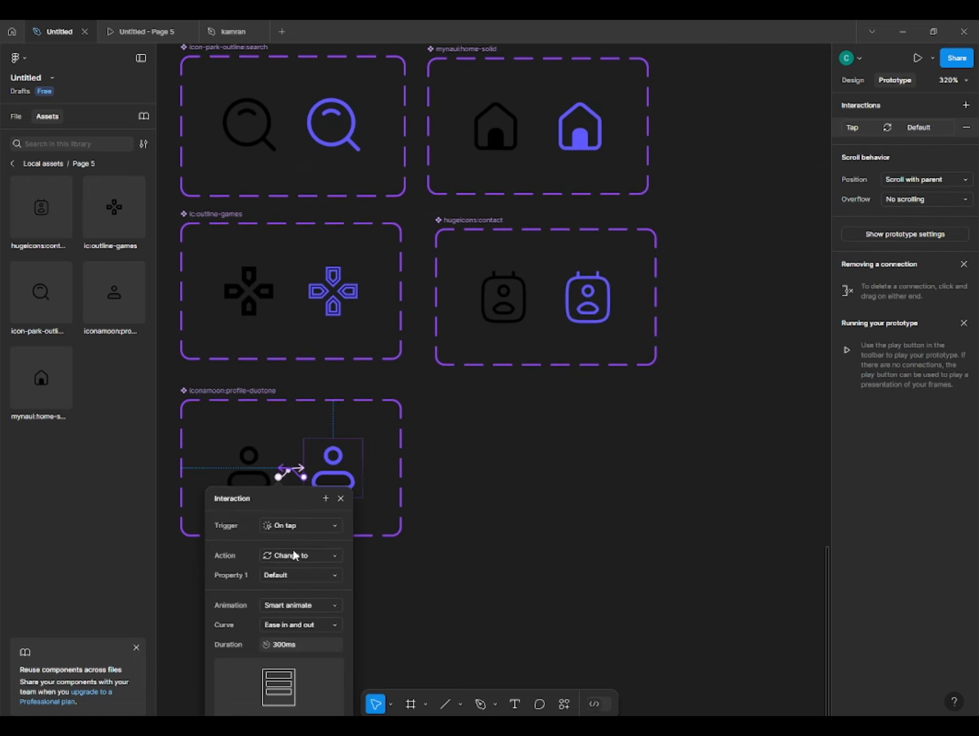
left_click(287, 525)
left_click(297, 623)
left_click(451, 551)
- Move the white navigation bar into the iPhone 13 & 14 screen, centered just above the black home indicator line
scroll(467, 529, "down", 5)
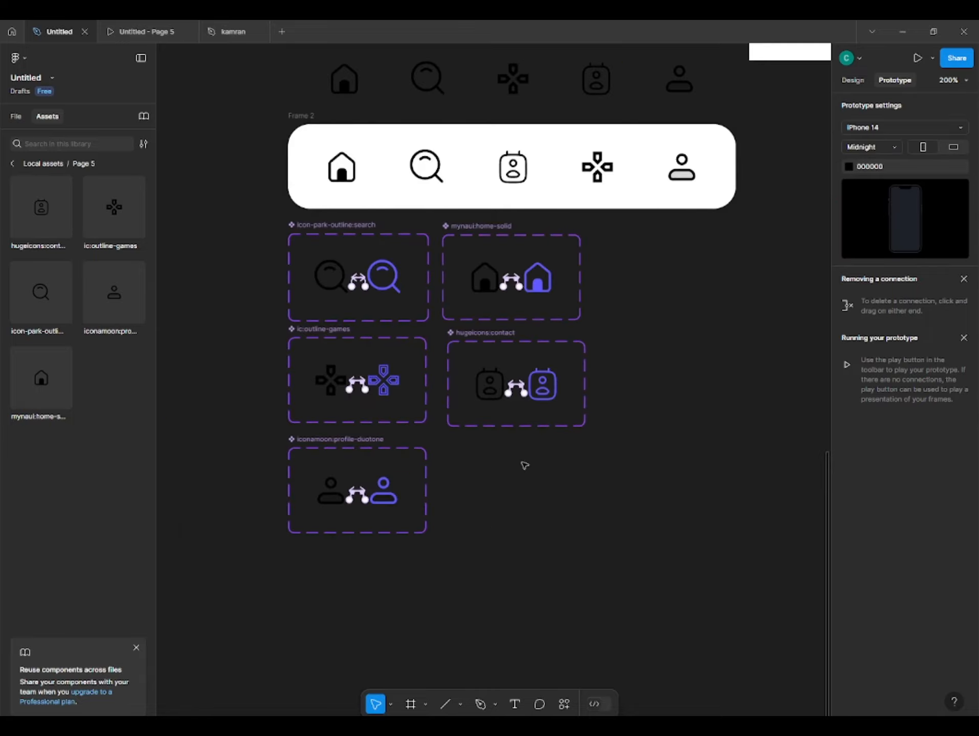
scroll(341, 301, "up", 3)
scroll(306, 256, "down", 4)
scroll(274, 327, "up", 3)
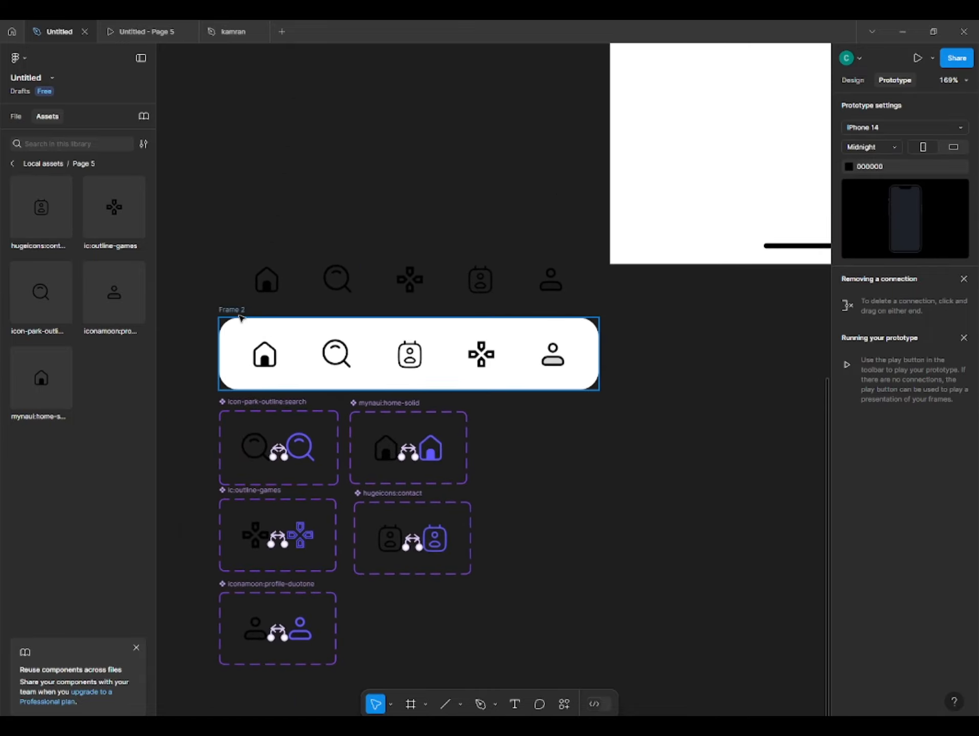
left_click_drag(239, 312, 580, 125)
left_click_drag(580, 125, 466, 271)
left_click_drag(525, 222, 458, 225)
scroll(514, 208, "down", 1)
left_click_drag(398, 282, 402, 290)
left_click(334, 370)
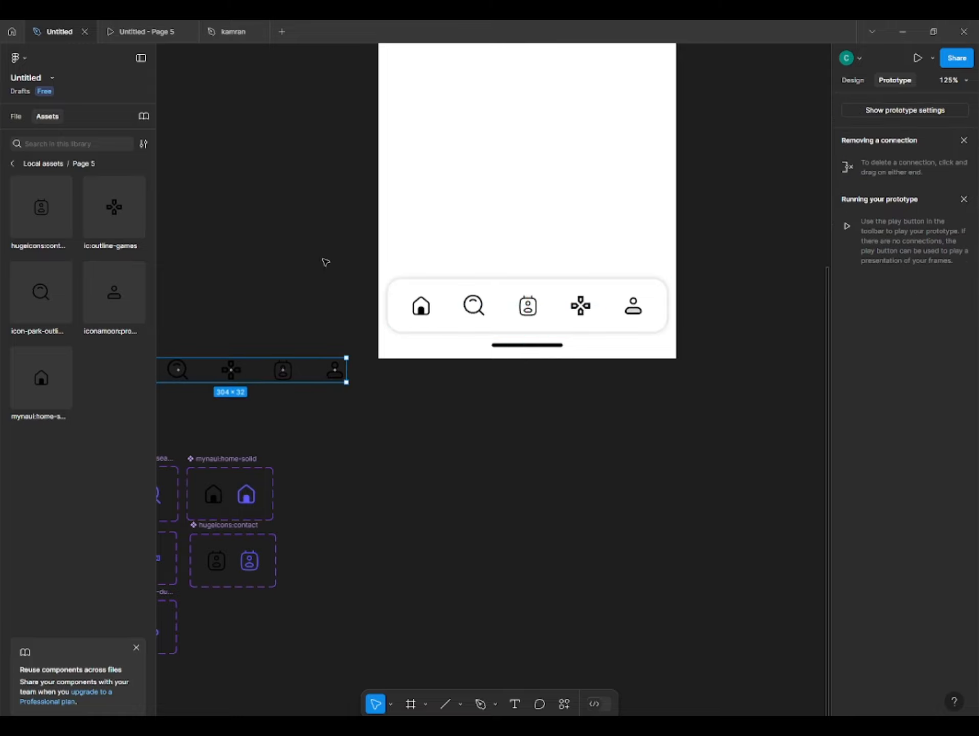
- Run the prototype of the iPhone 13 & 14 screen to preview the navigation bar
scroll(324, 261, "down", 2)
left_click_drag(347, 75, 371, 280)
left_click(393, 169)
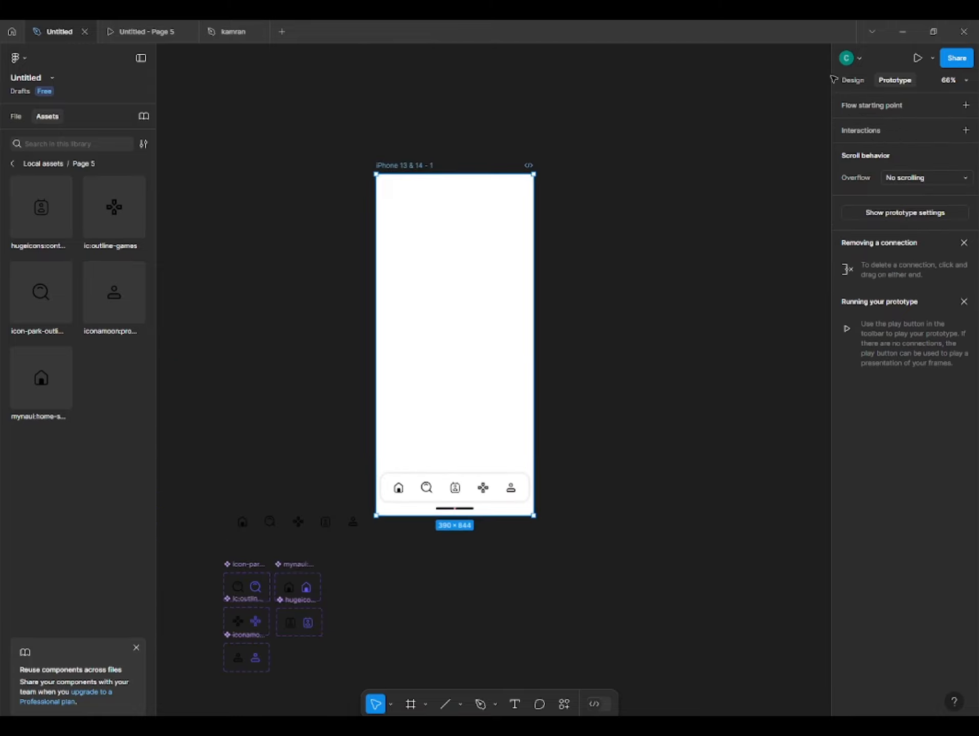
left_click(919, 58)
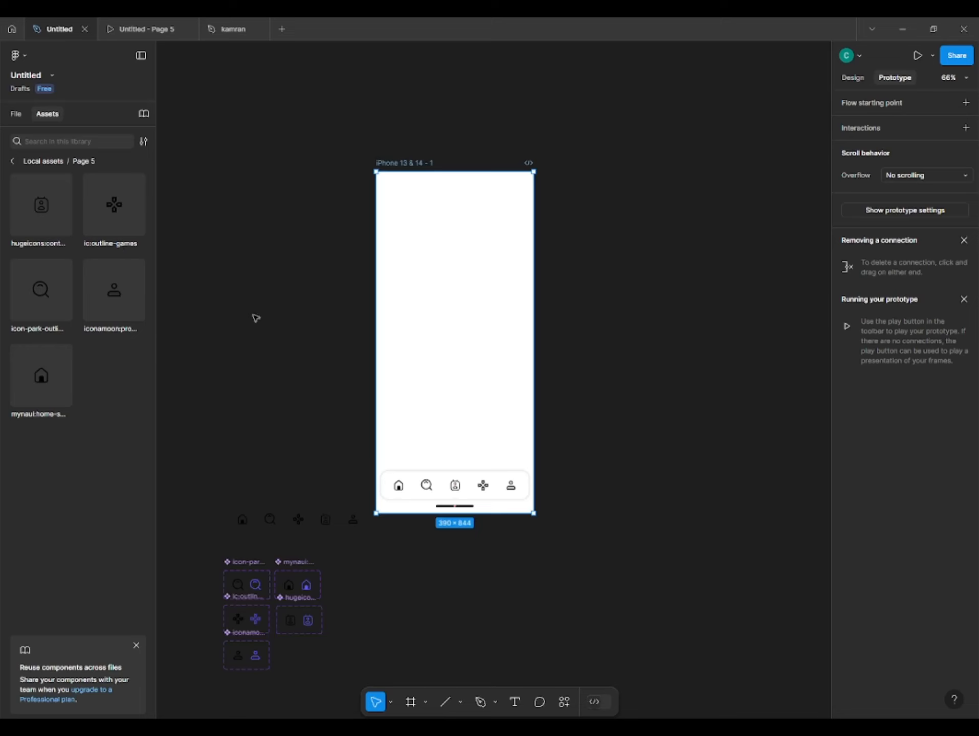
- Move the navigation bar out of the iPhone screen onto the canvas below it and place a copy directly underneath
left_click(256, 319)
left_click_drag(426, 492, 519, 496)
left_click_drag(498, 417, 349, 372)
scroll(394, 443, "up", 5)
left_click(364, 347)
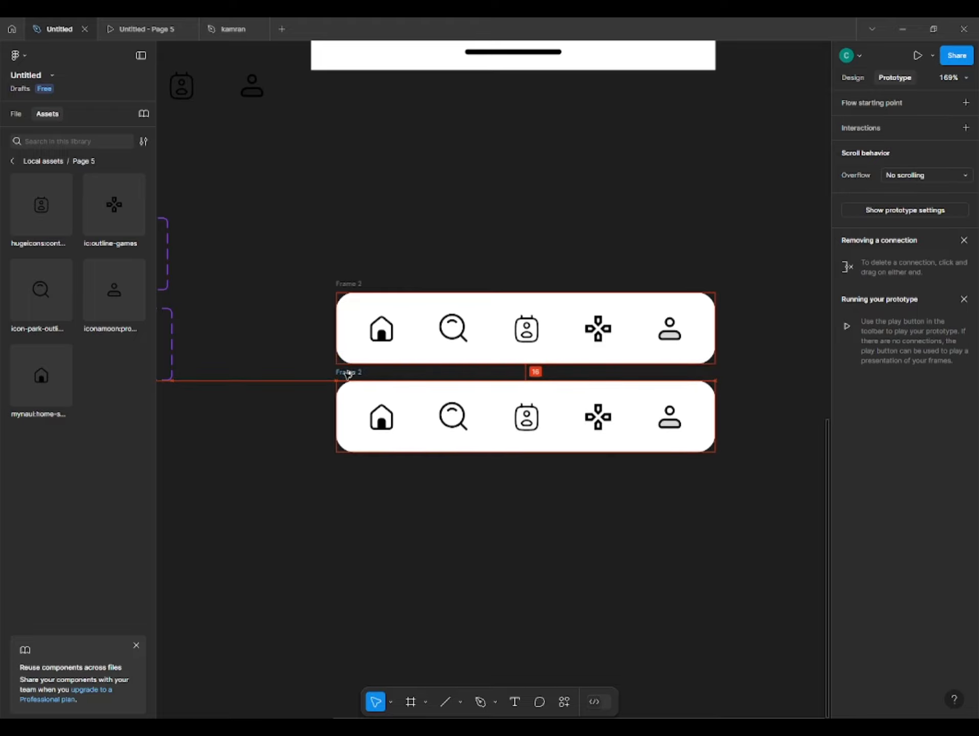
- Duplicate the navigation bar four more times, stacking the copies evenly in one vertical column
scroll(388, 368, "down", 2)
left_click(341, 359)
left_click(865, 74)
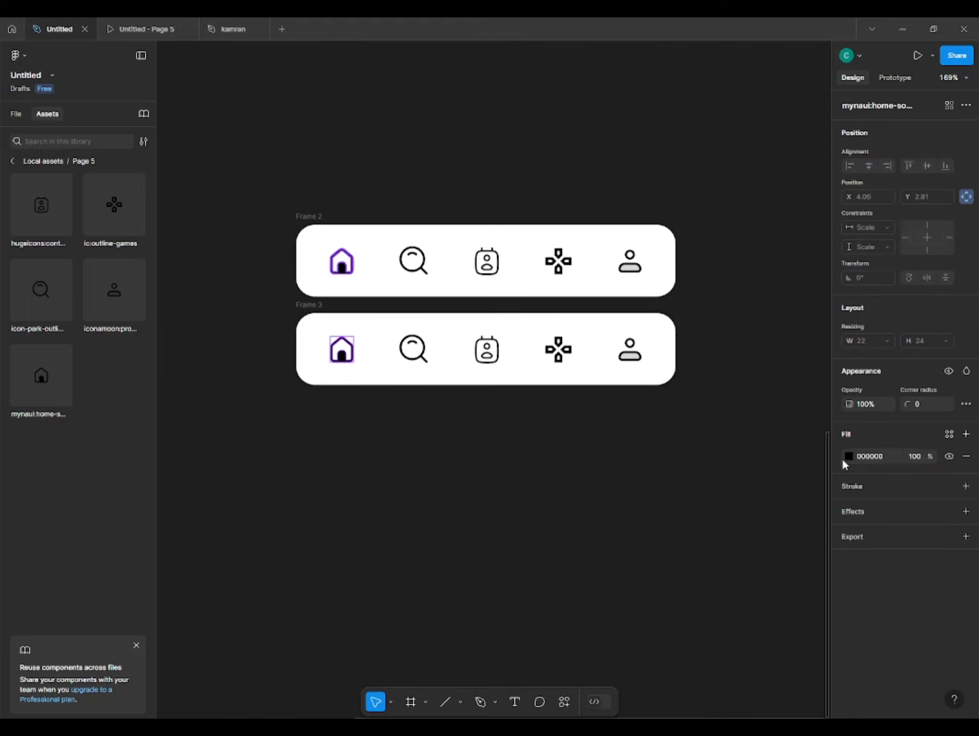
left_click_drag(306, 306, 291, 396)
key("ctrl+d")
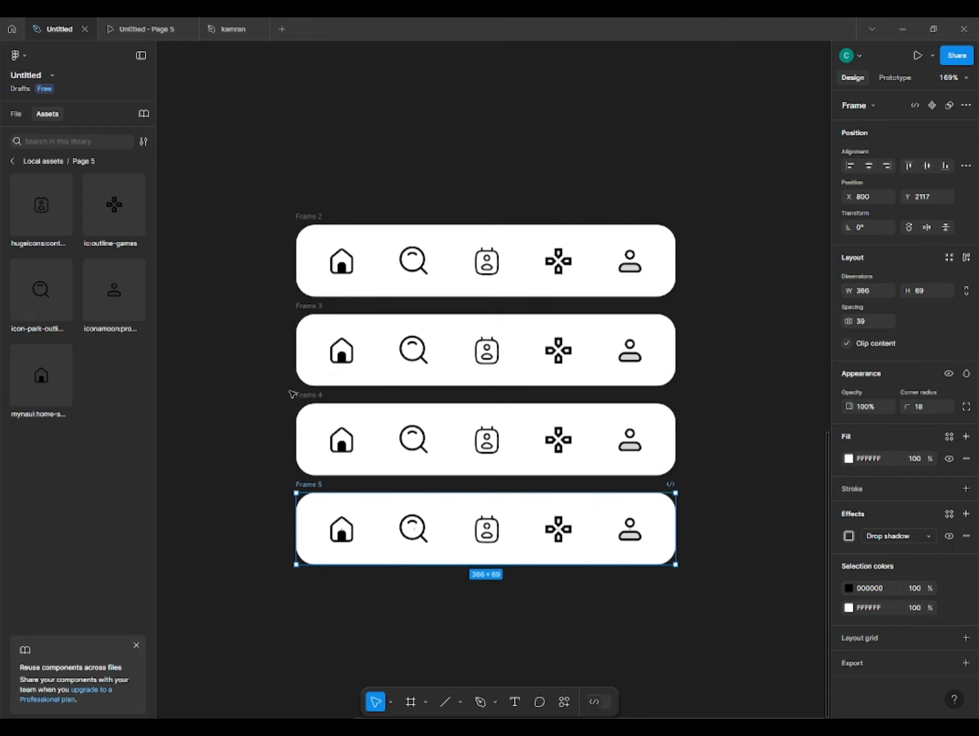
key("ctrl+d")
key("ctrl+d")
- Rename the first three navigation bar frames in the column as Main Frame, Home and Search
scroll(291, 394, "down", 1)
left_click(303, 210)
double_click(334, 122)
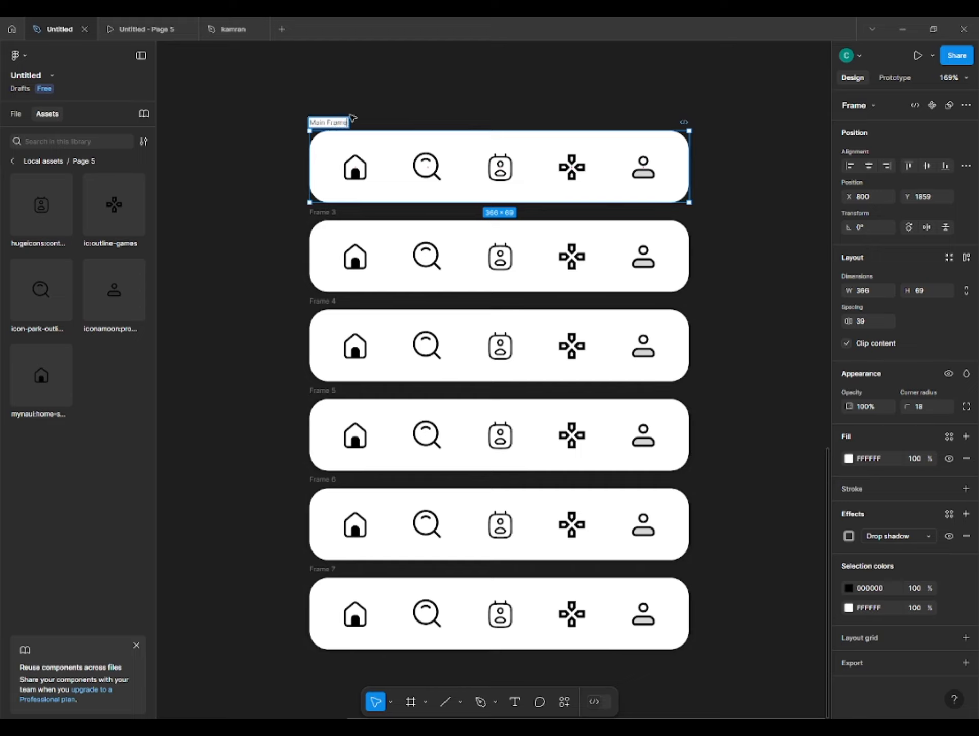
double_click(323, 212)
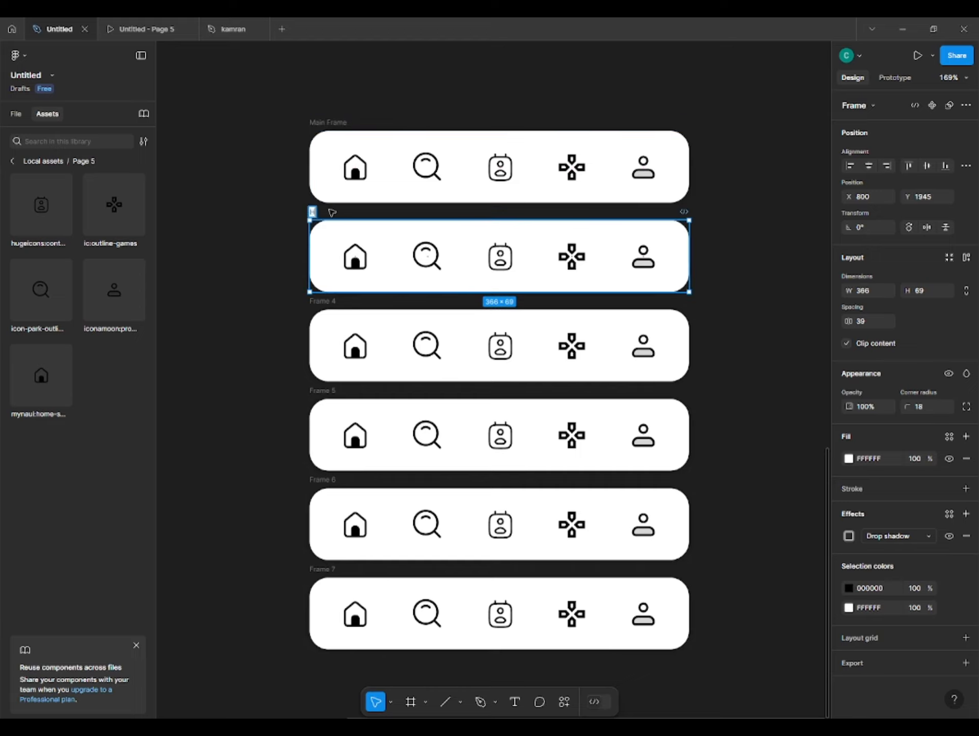
double_click(336, 302)
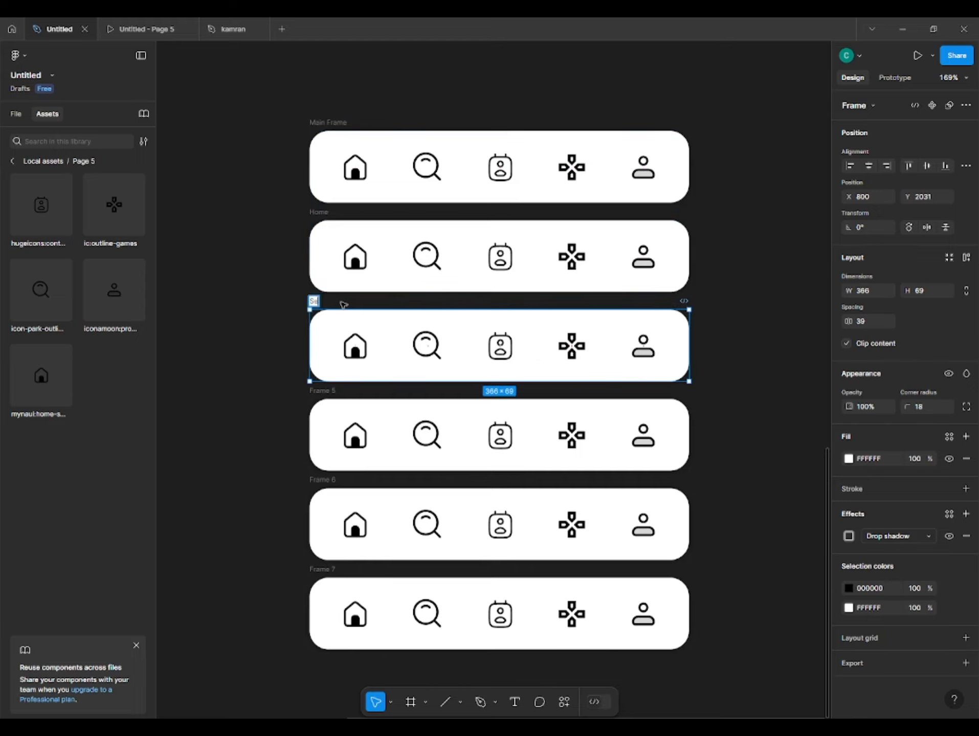
- Rename the remaining three navigation bar frames as Contact, Games and Profile
double_click(319, 392)
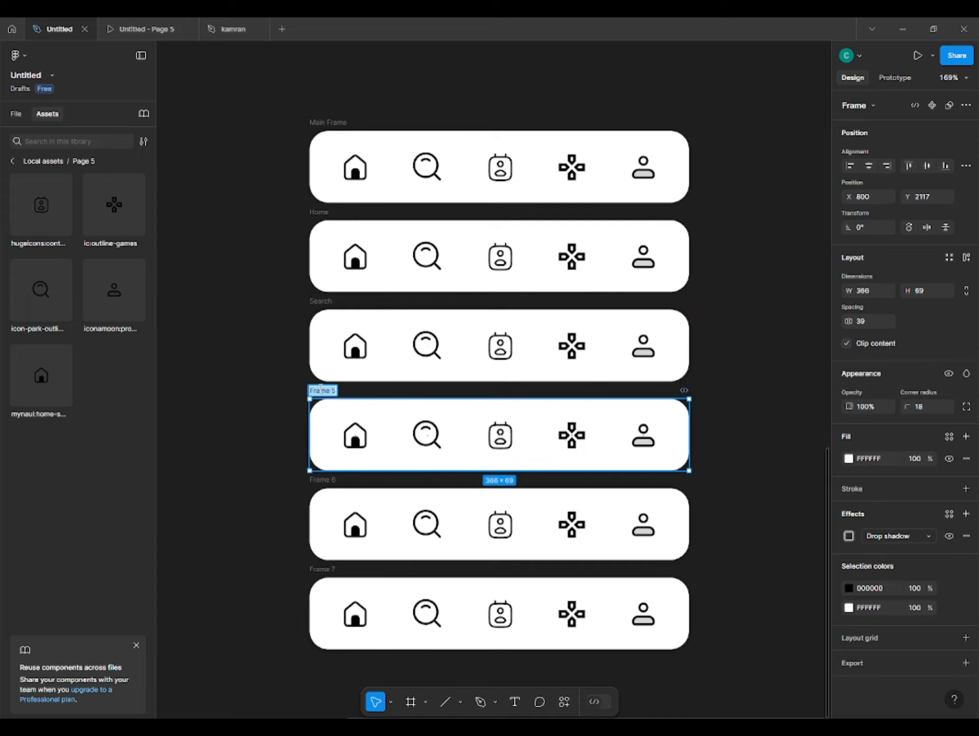
type("Contact")
key("Return")
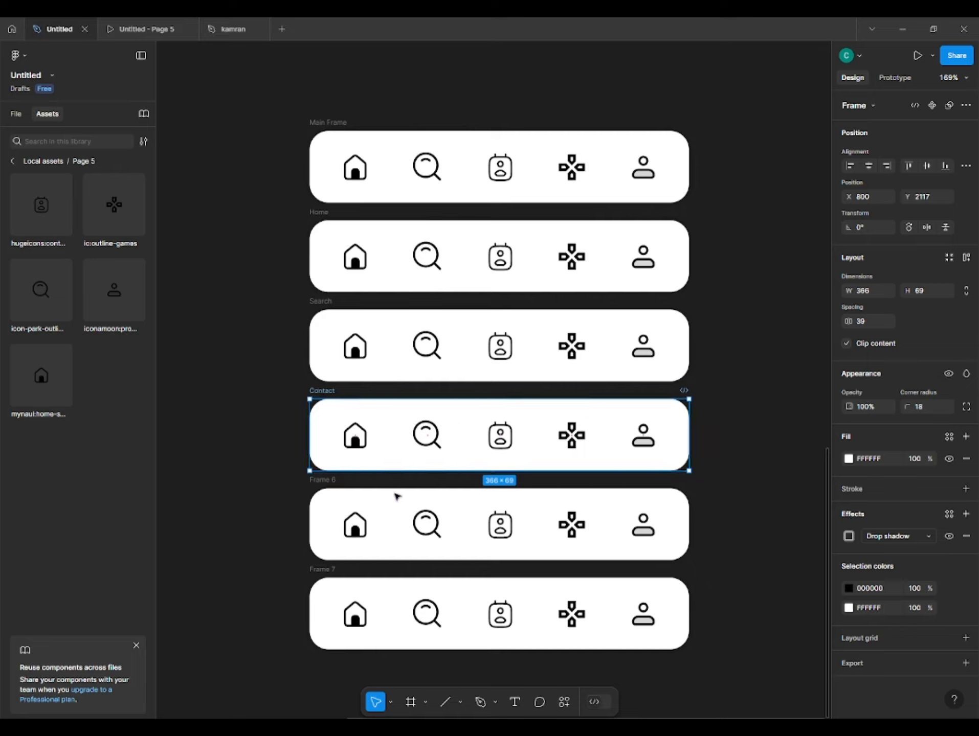
double_click(325, 480)
type("Games")
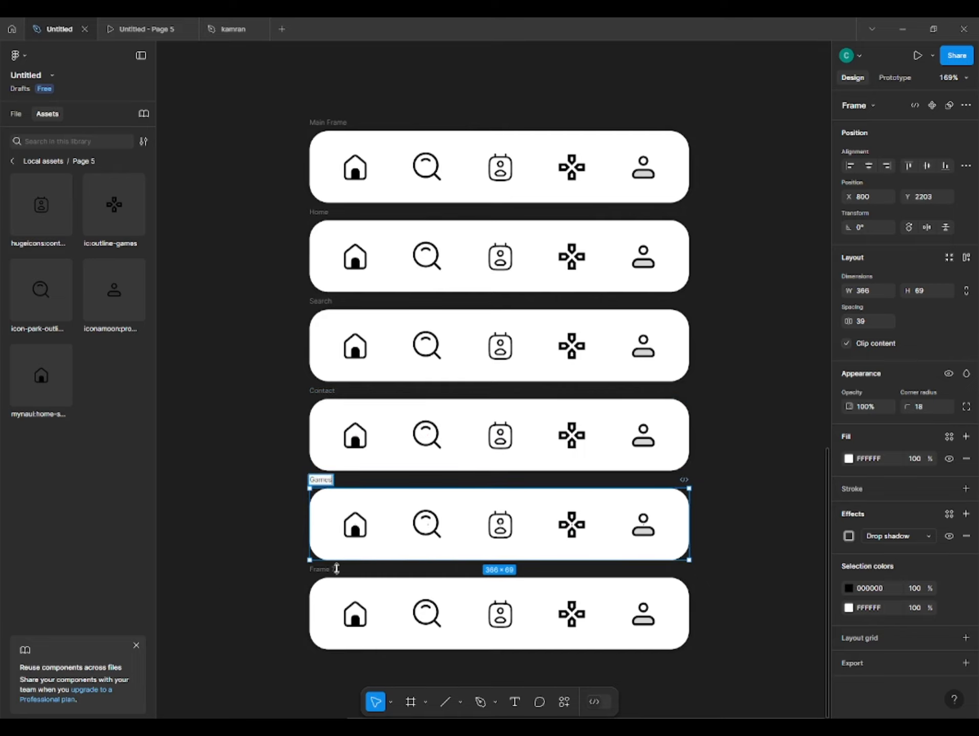
left_click(321, 571)
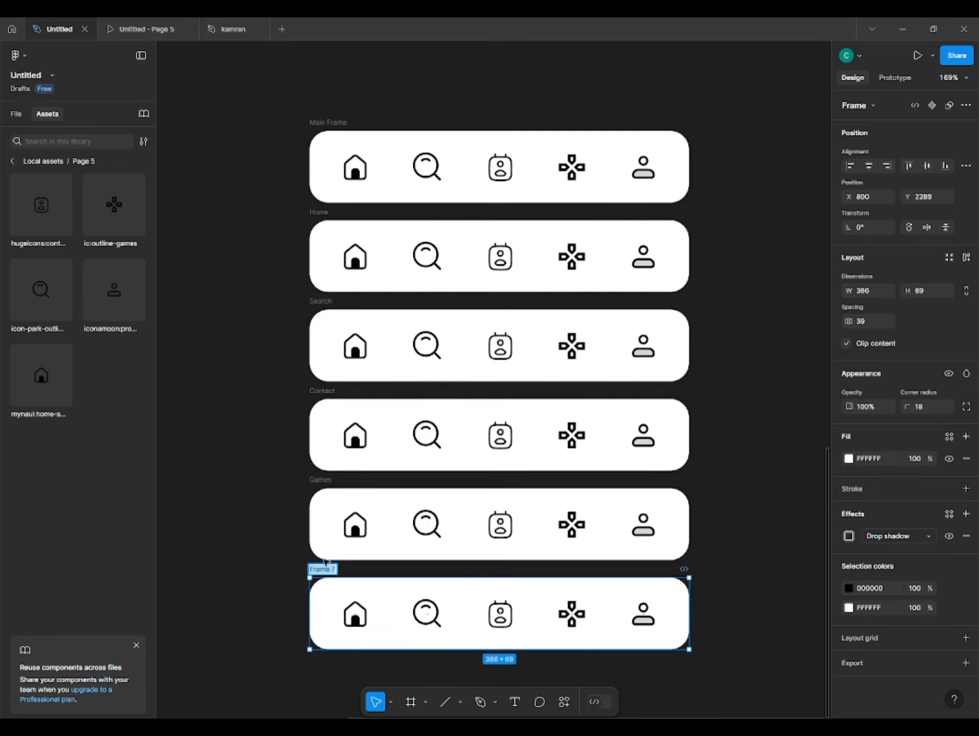
left_click(241, 578)
- Recolor the icon matching each frame's name in the Home, Search, Contact, Games and Profile bars to violet 605AFF
scroll(295, 208, "up", 3)
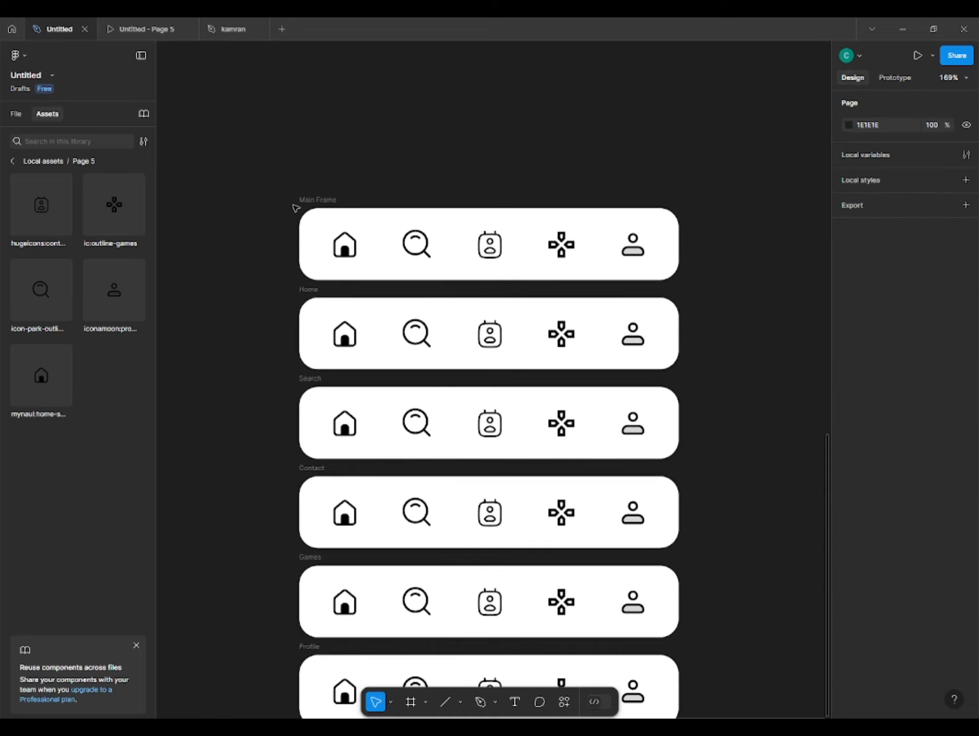
left_click(351, 324)
scroll(384, 348, "down", 1)
left_click(417, 375, "shift")
left_click(489, 464, "shift")
left_click(561, 554, "shift")
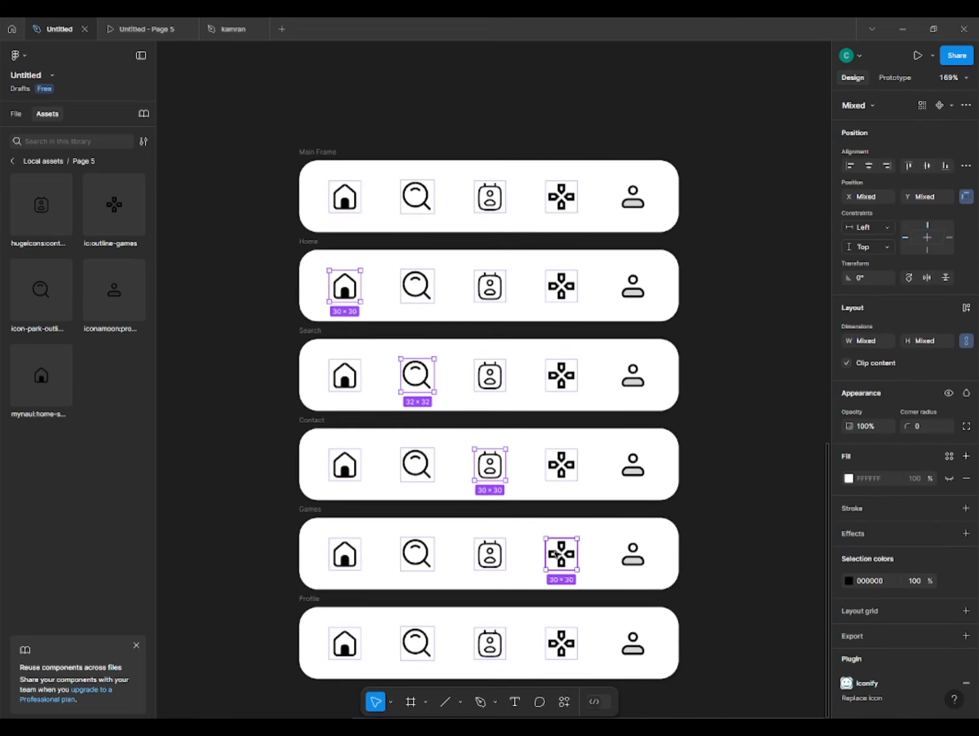
left_click(633, 643, "shift")
left_click(848, 581)
left_click(737, 660)
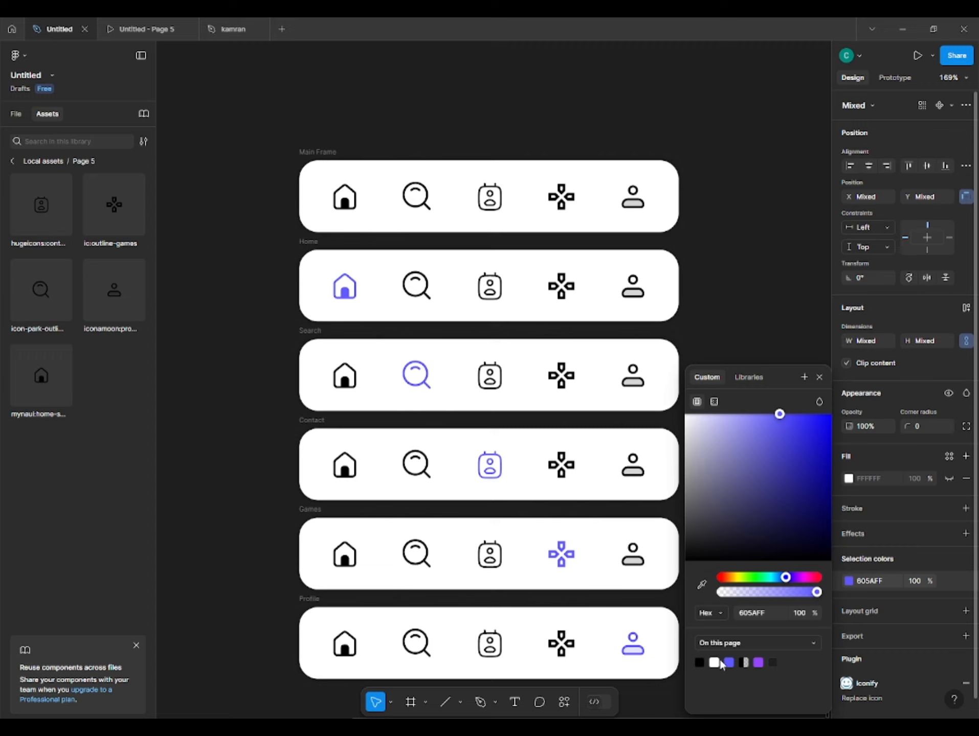
left_click(228, 354)
- Connect the black home icons in the Main Frame, Search, Contact, Games and Profile bars to the Home frame
left_click(344, 378)
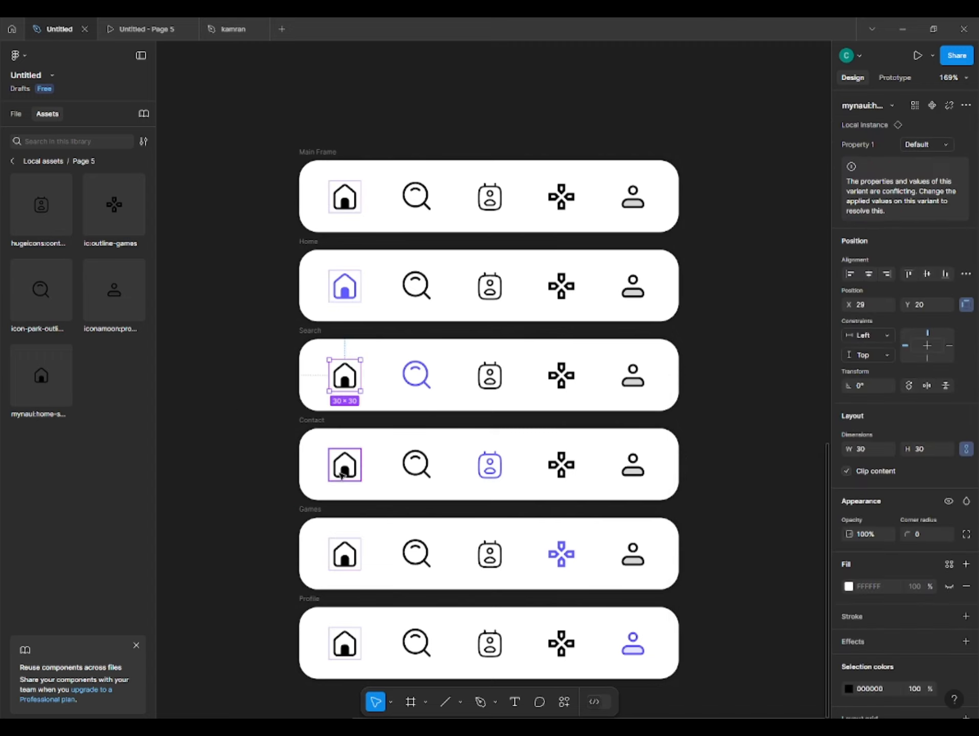
left_click(334, 562, "shift")
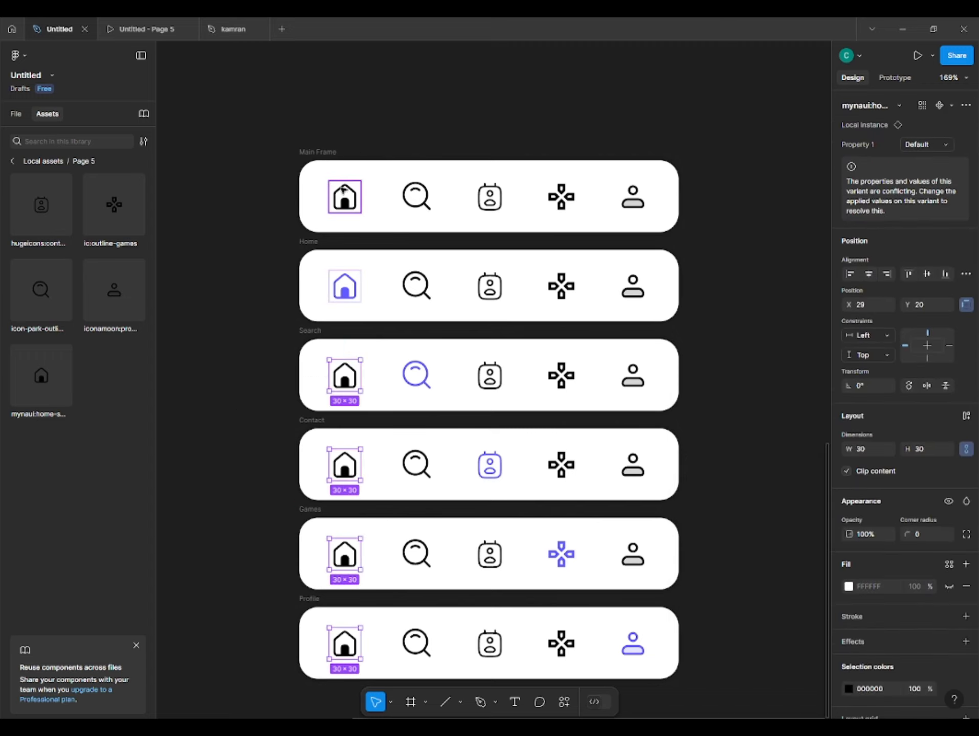
left_click(343, 191, "shift")
left_click(894, 77)
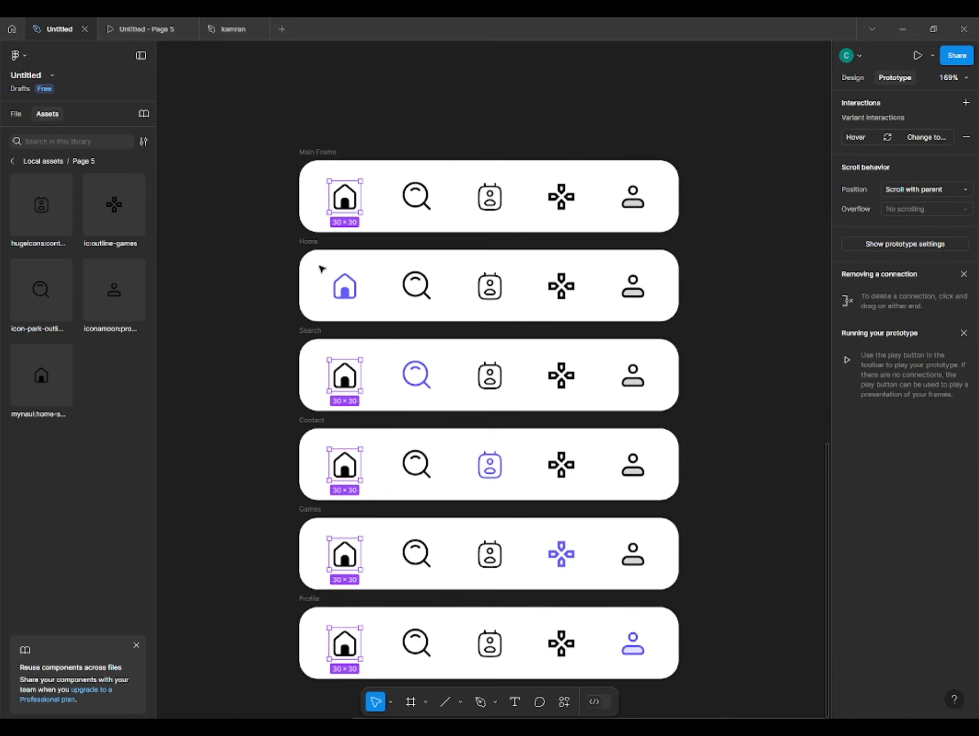
left_click_drag(345, 213, 342, 266)
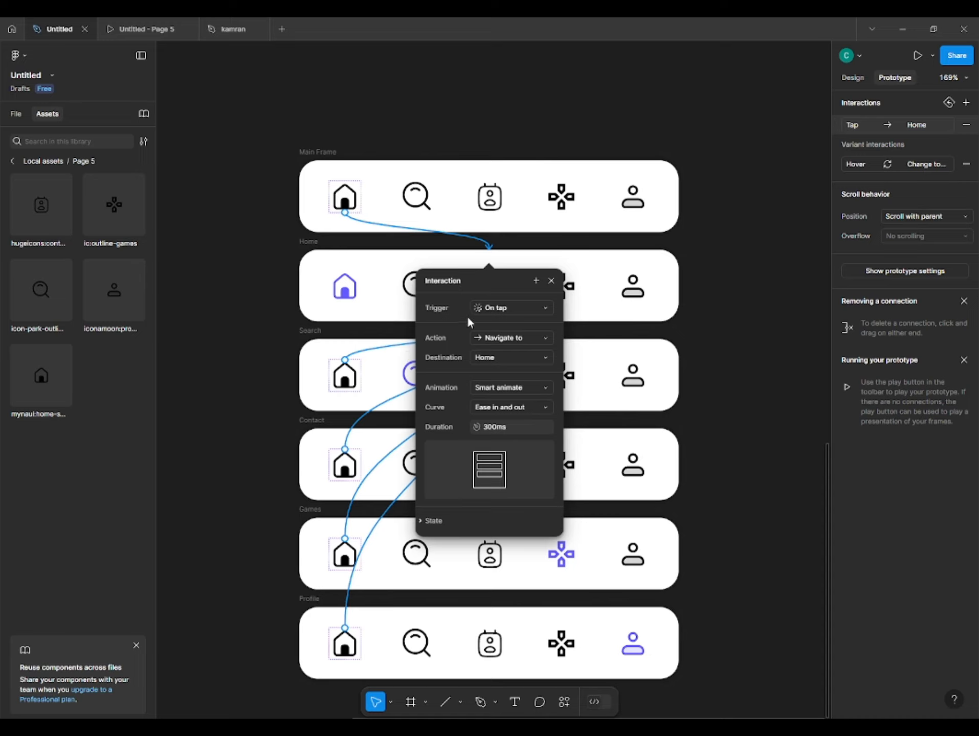
- Keep the On tap trigger for the home icon connections and set their animation to Instant
left_click(495, 307)
left_click(494, 308)
left_click(508, 389)
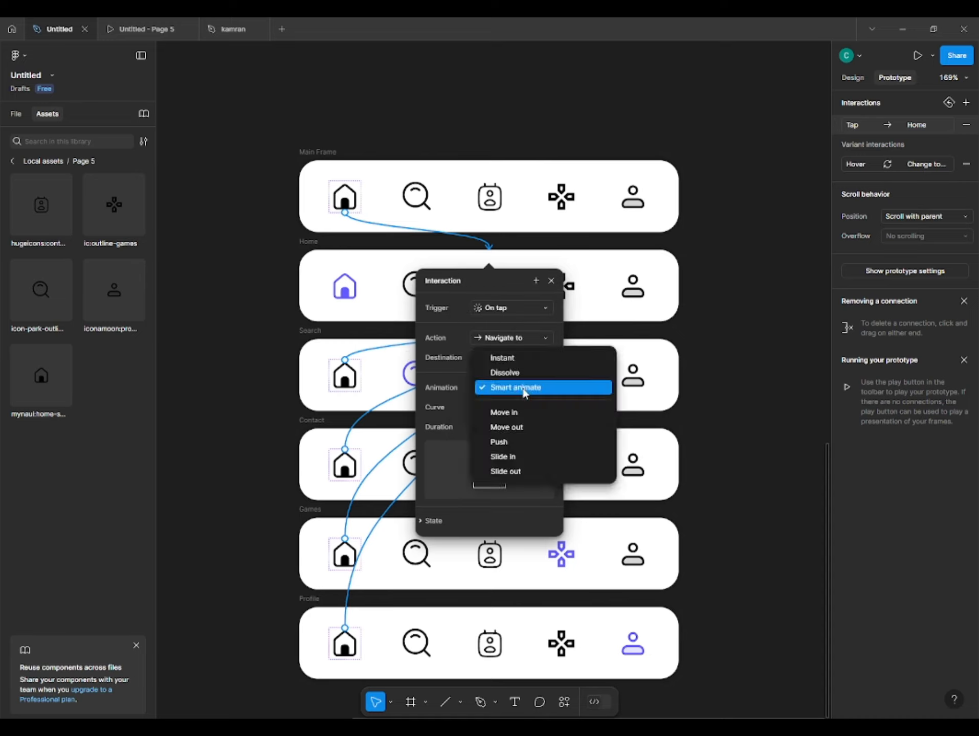
left_click(497, 360)
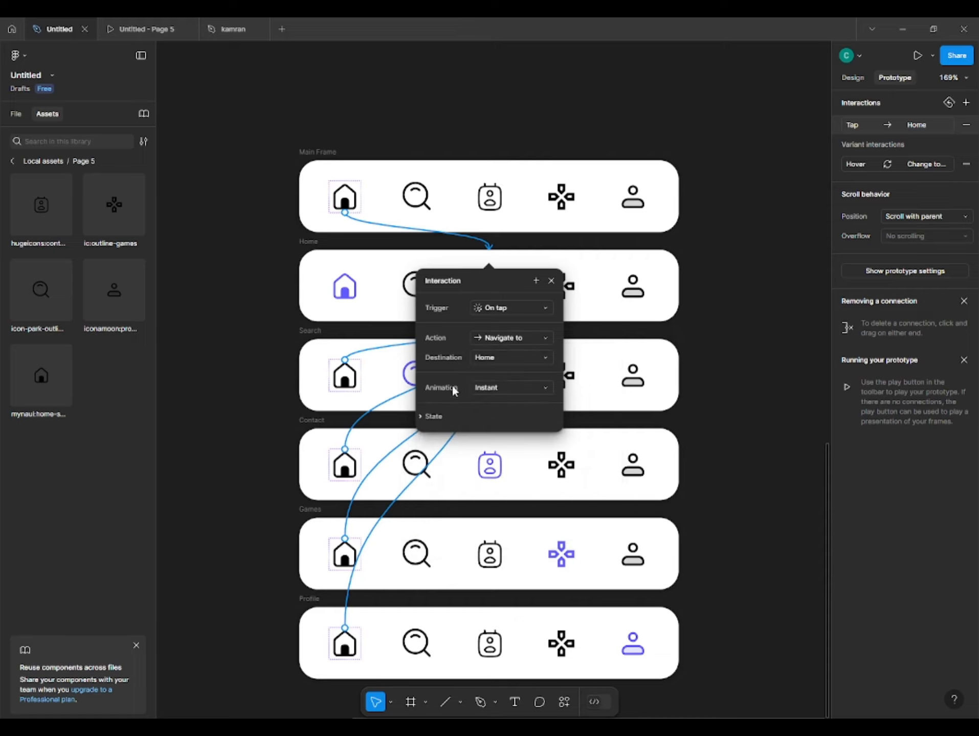
left_click(254, 351)
- Link the search icons in the Main Frame and Home bars to the Search frame with an instant On tap interaction
left_click(405, 205)
left_click(421, 281)
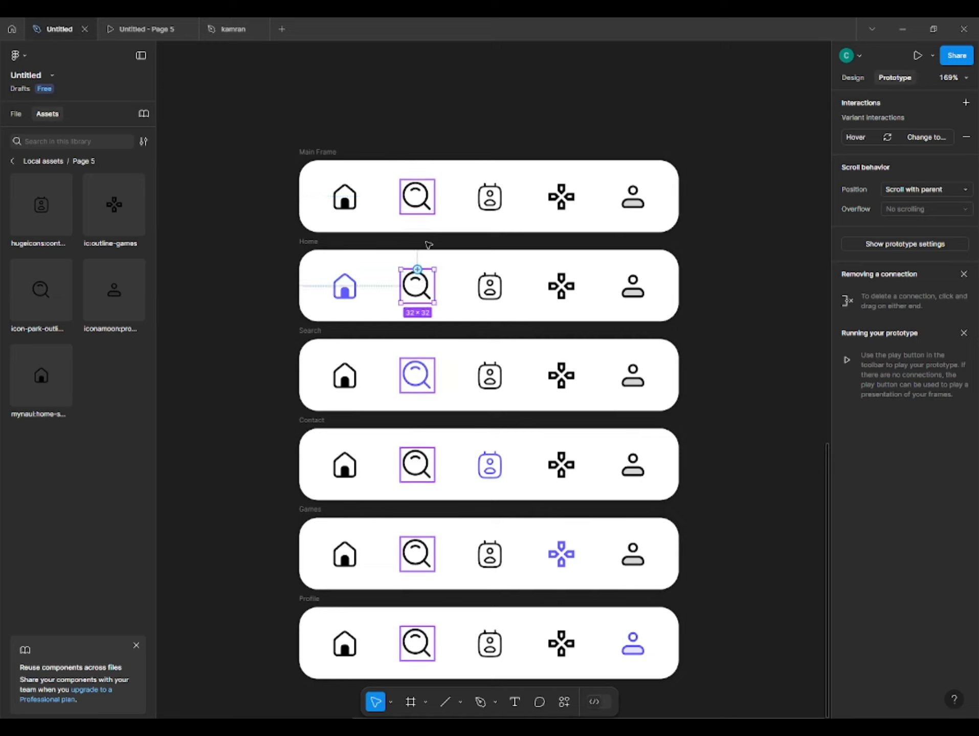
left_click(415, 473, "shift")
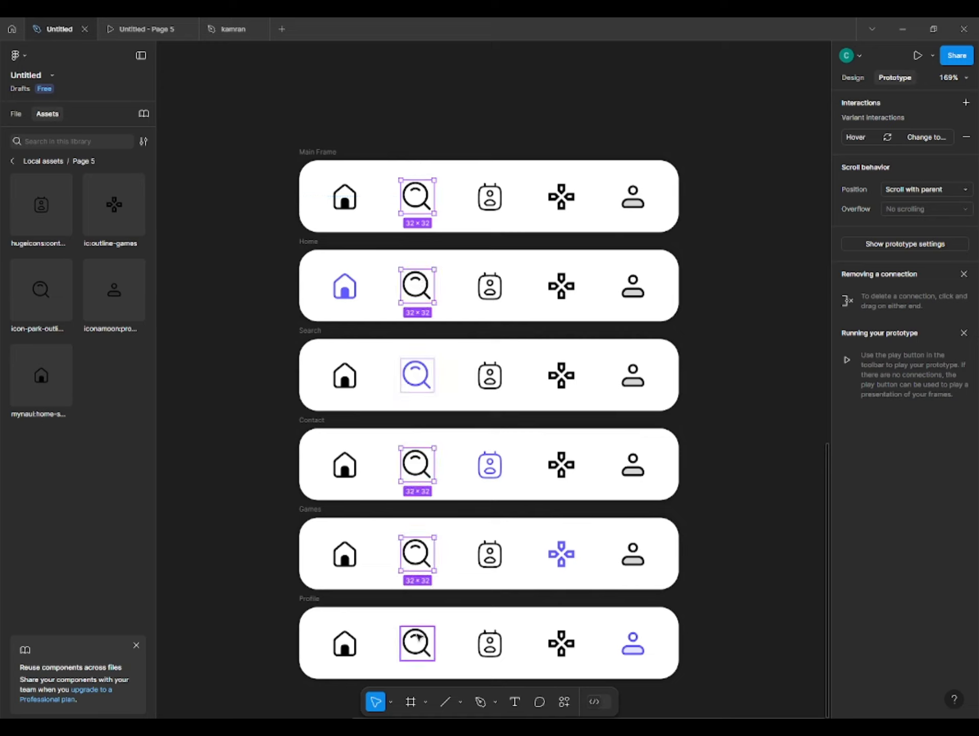
left_click(419, 638, "shift")
left_click_drag(417, 303, 410, 353)
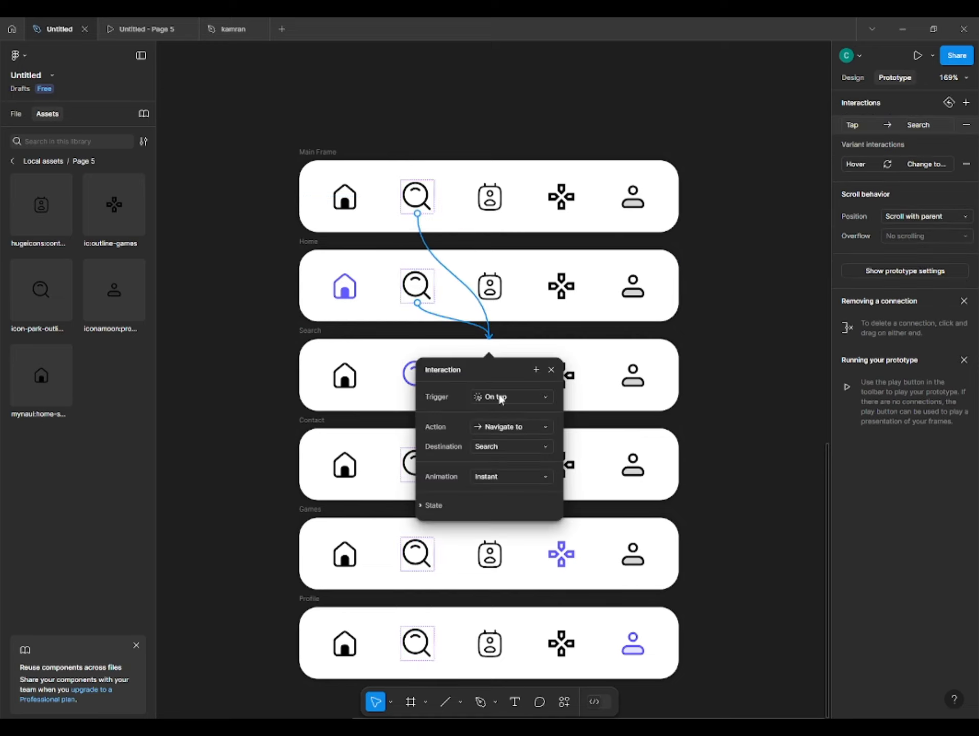
left_click(722, 385)
- Link the search icons in the Contact, Games and Profile bars to the Search frame with an instant On tap interaction
left_click(417, 465)
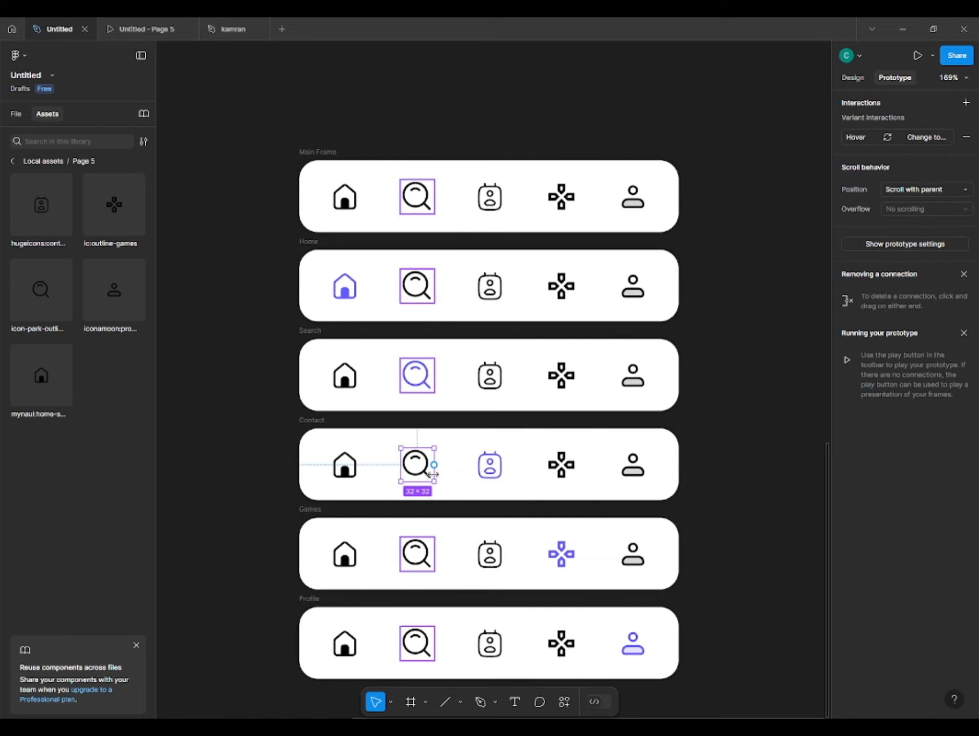
left_click(417, 554, "shift")
left_click(417, 643, "shift")
left_click_drag(436, 554, 470, 378)
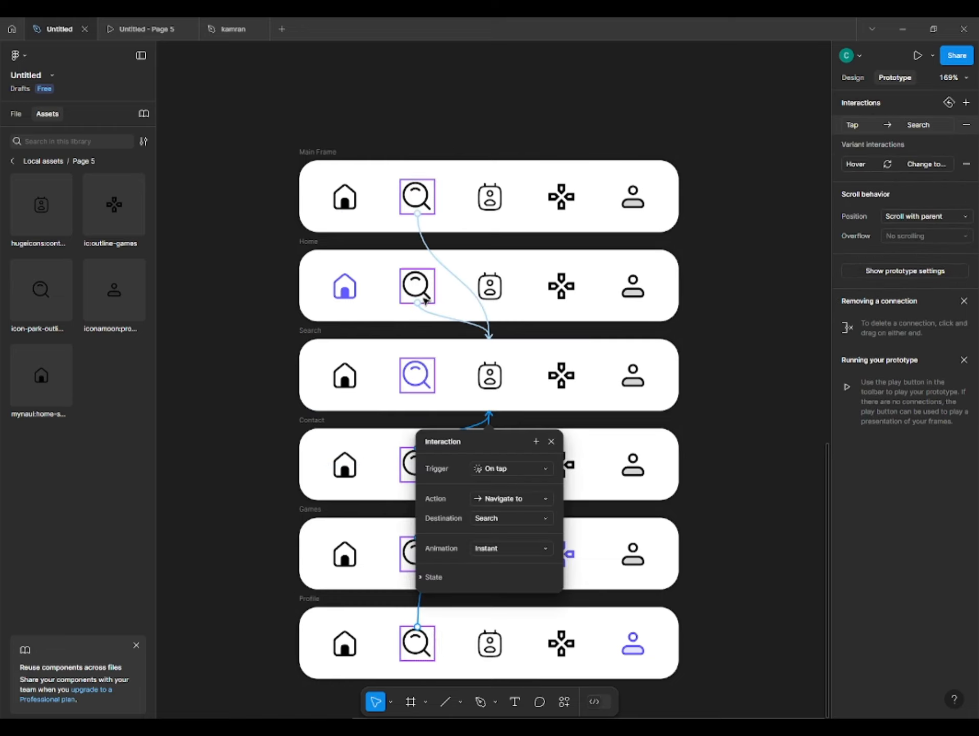
left_click(713, 456)
- Link the black contact icons in the other bars to the Contact frame with an instant On tap interaction
left_click(490, 192)
left_click(490, 285, "shift")
left_click(490, 375, "shift")
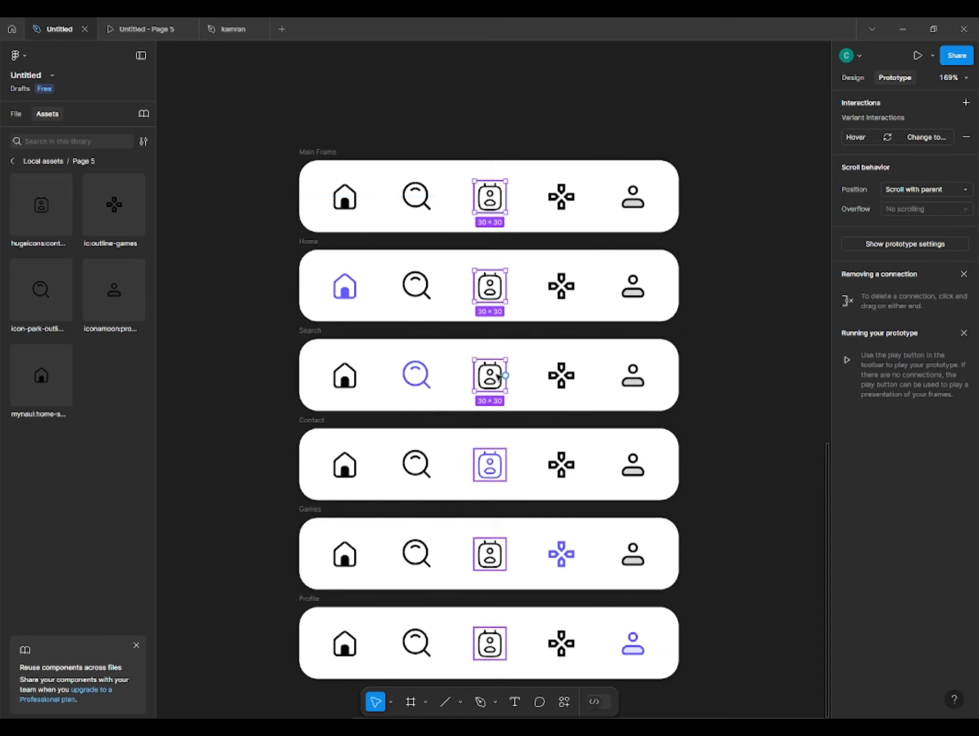
left_click(490, 555, "shift")
left_click_drag(508, 553, 515, 467)
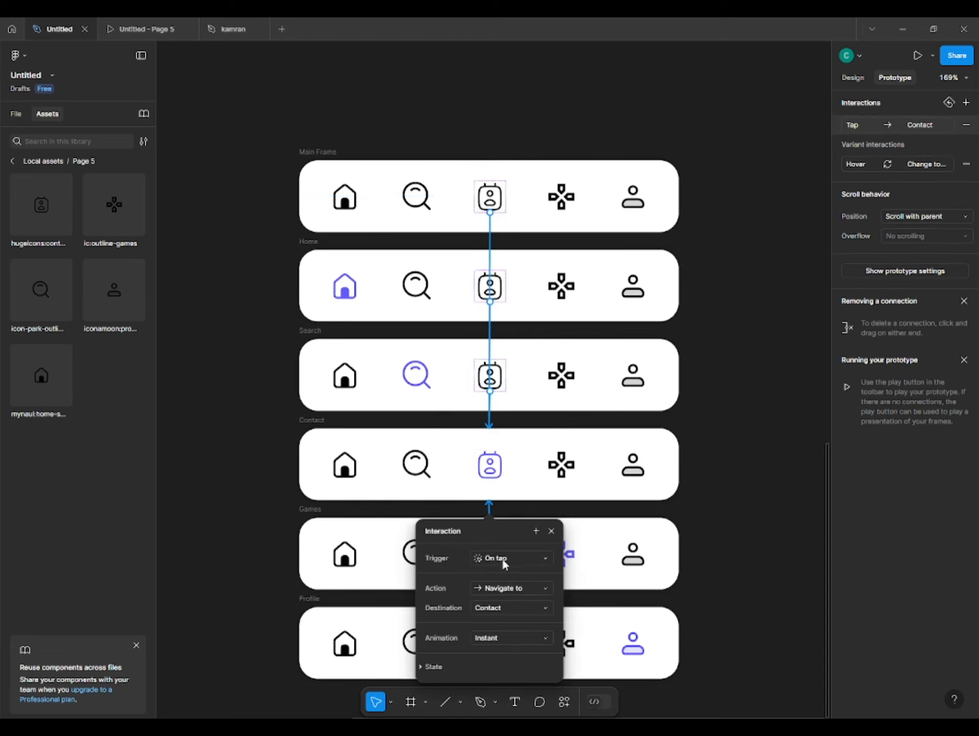
- Link the black games icons in the other five bars to the Games frame with an instant On tap interaction
left_click(561, 197)
left_click(561, 294, "shift")
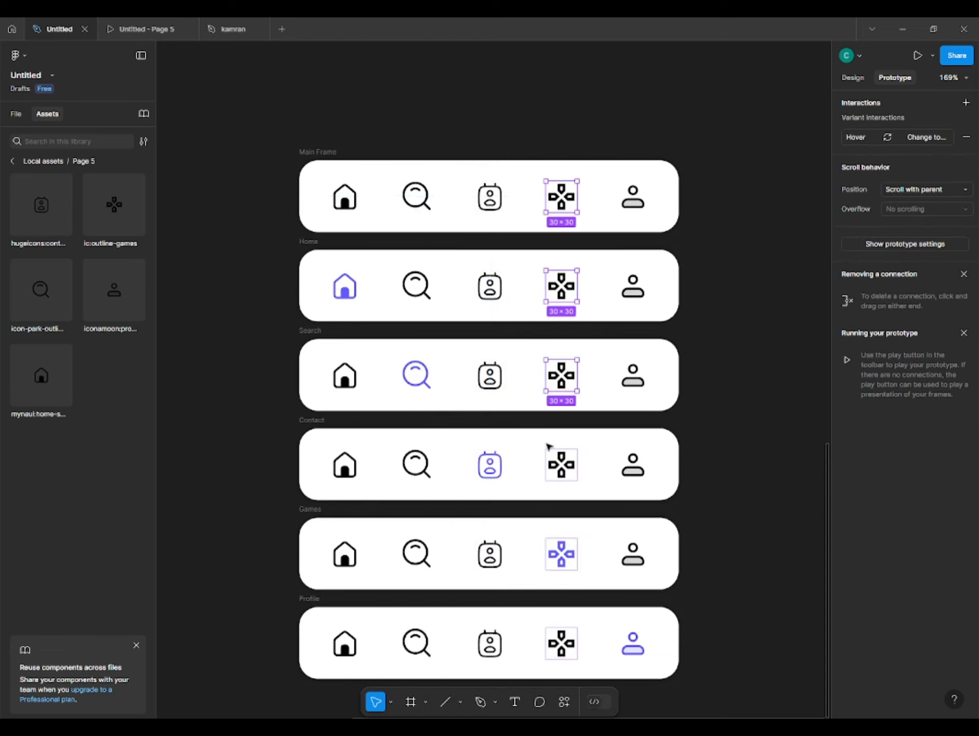
left_click(561, 465, "shift")
left_click(561, 644, "shift")
left_click_drag(578, 644, 492, 529)
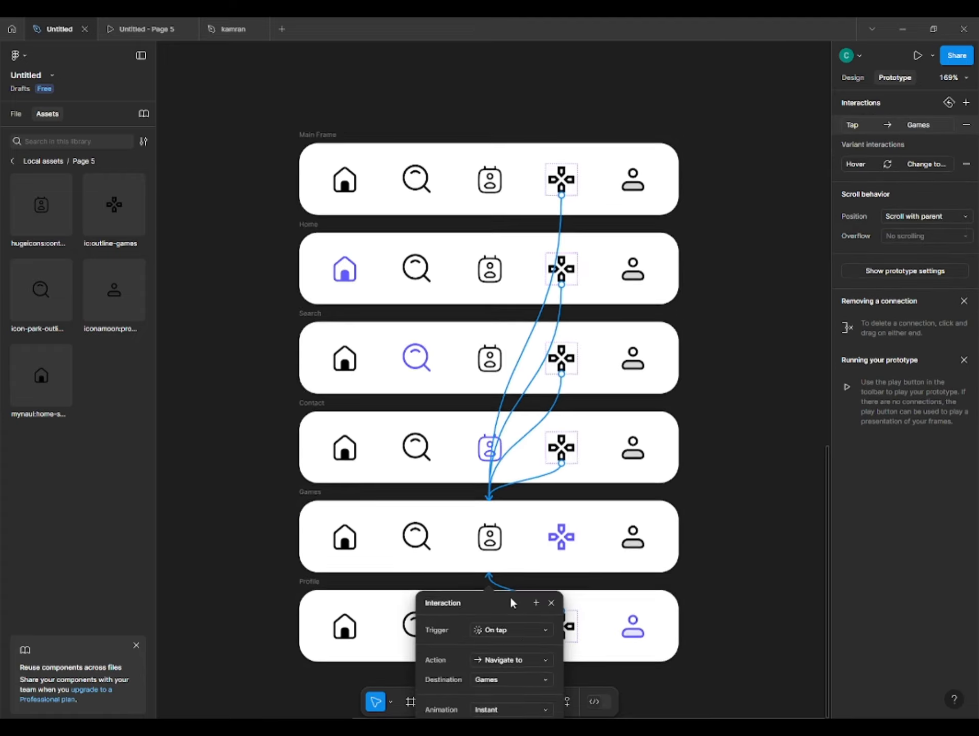
scroll(513, 604, "down", 3)
left_click(588, 552)
- Link the black profile icons in the other five bars to the Profile frame with an instant On tap interaction
left_click(636, 397)
left_click(632, 307, "shift")
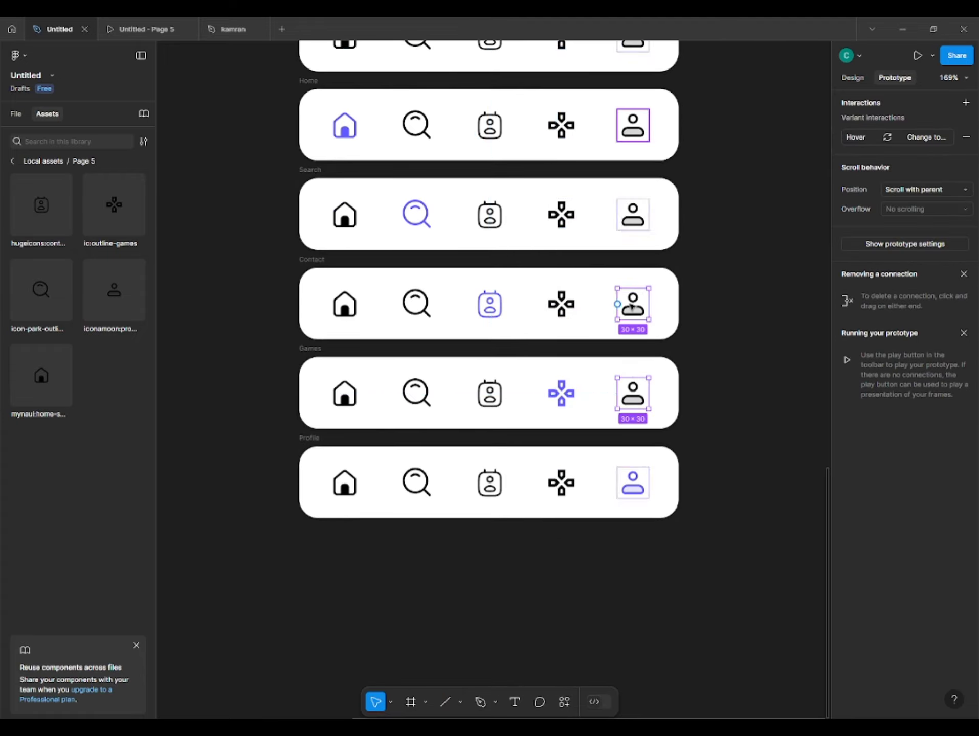
left_click(634, 140, "shift")
scroll(637, 133, "up", 1)
left_click(633, 56, "shift")
left_click_drag(651, 56, 563, 496)
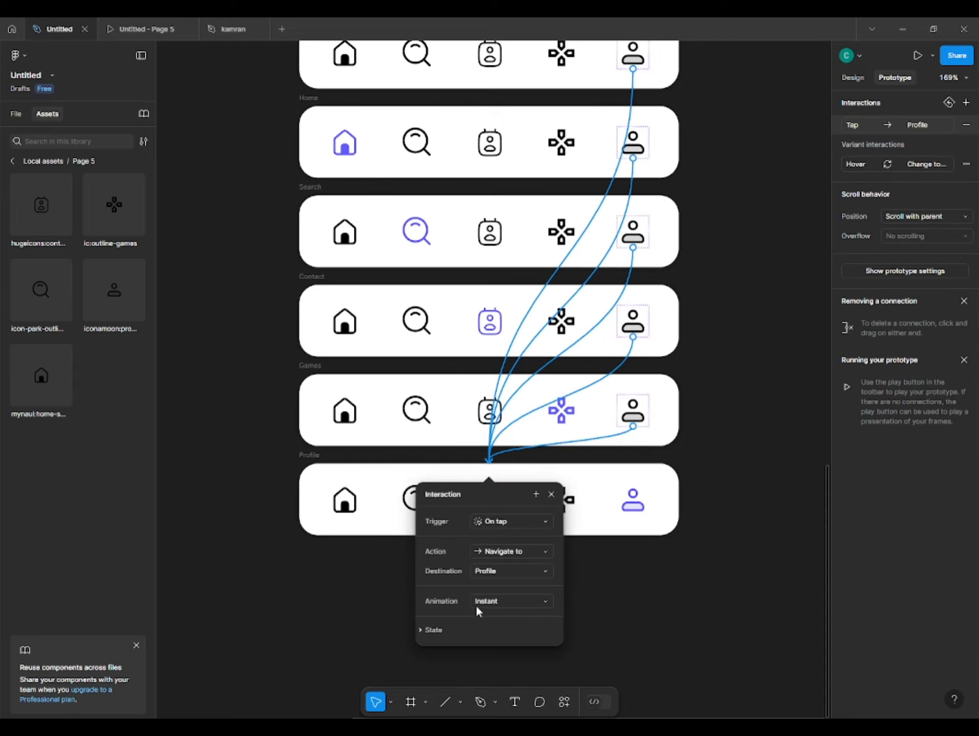
left_click(588, 637)
- Combine all six navigation bar frames into one component set
scroll(597, 622, "down", 1)
scroll(599, 620, "down", 5, "ctrl")
left_click_drag(404, 229, 653, 621)
left_click(852, 77)
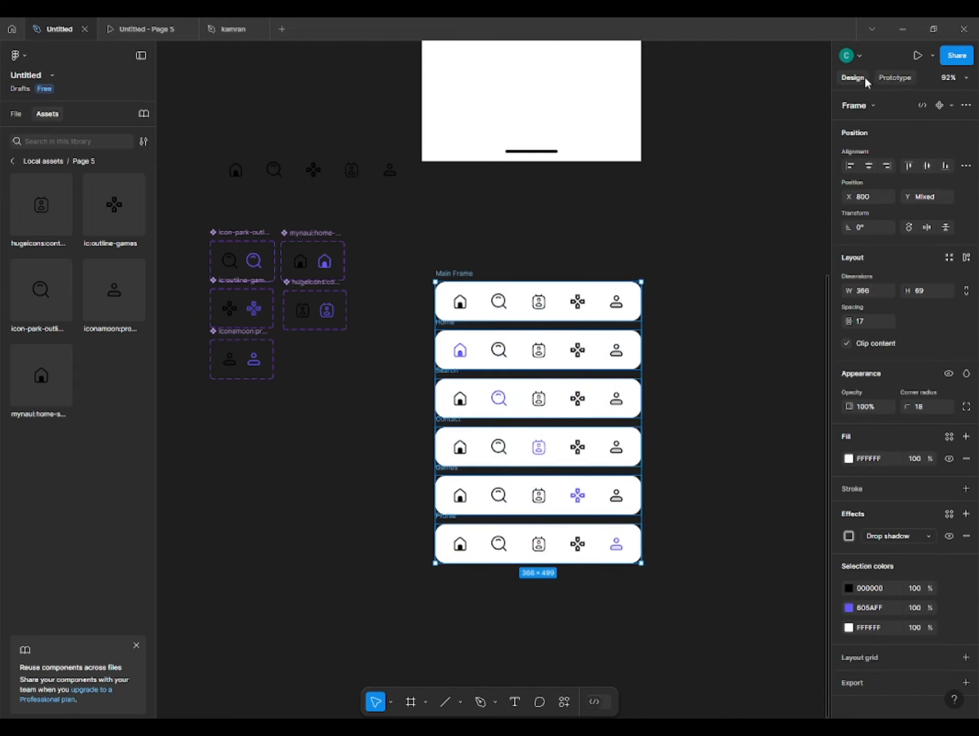
left_click(951, 105)
left_click(913, 159)
left_click(451, 232)
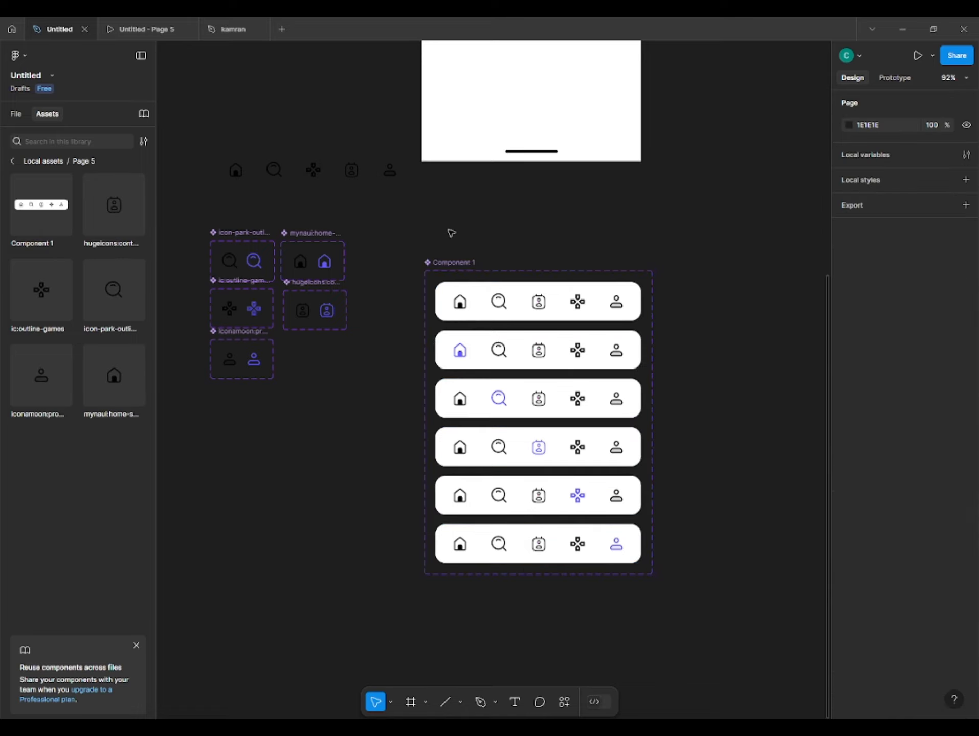
- Place an instance of the navigation bar component in the iPhone screen, centered just above the black home indicator line
left_click(24, 217)
left_click_drag(221, 179, 452, 247)
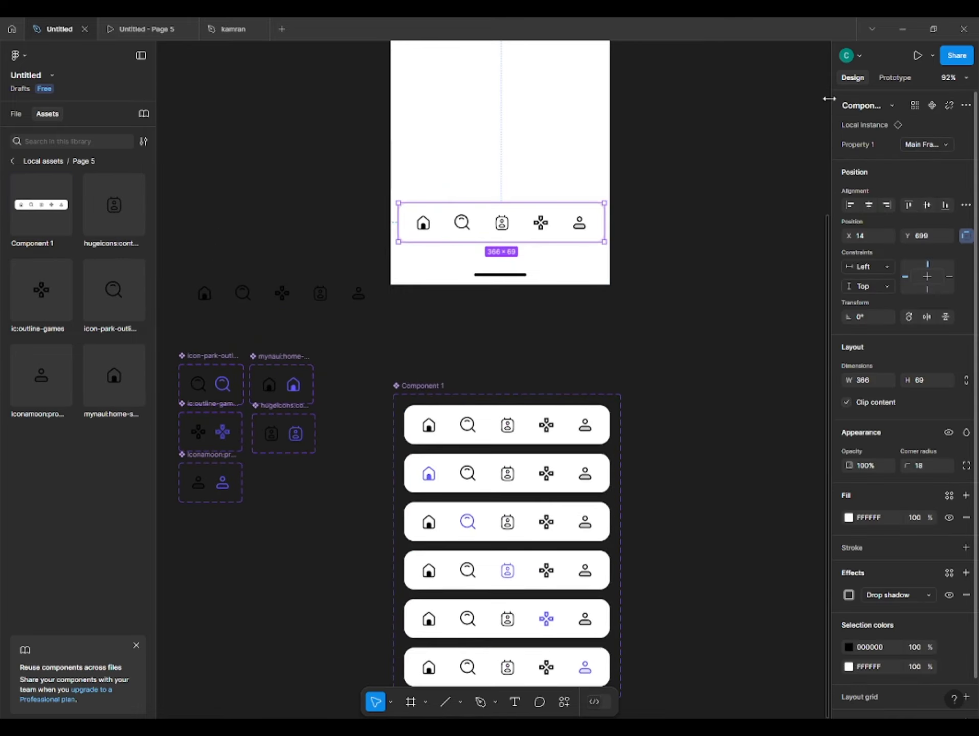
left_click_drag(534, 222, 534, 241)
left_click(278, 199)
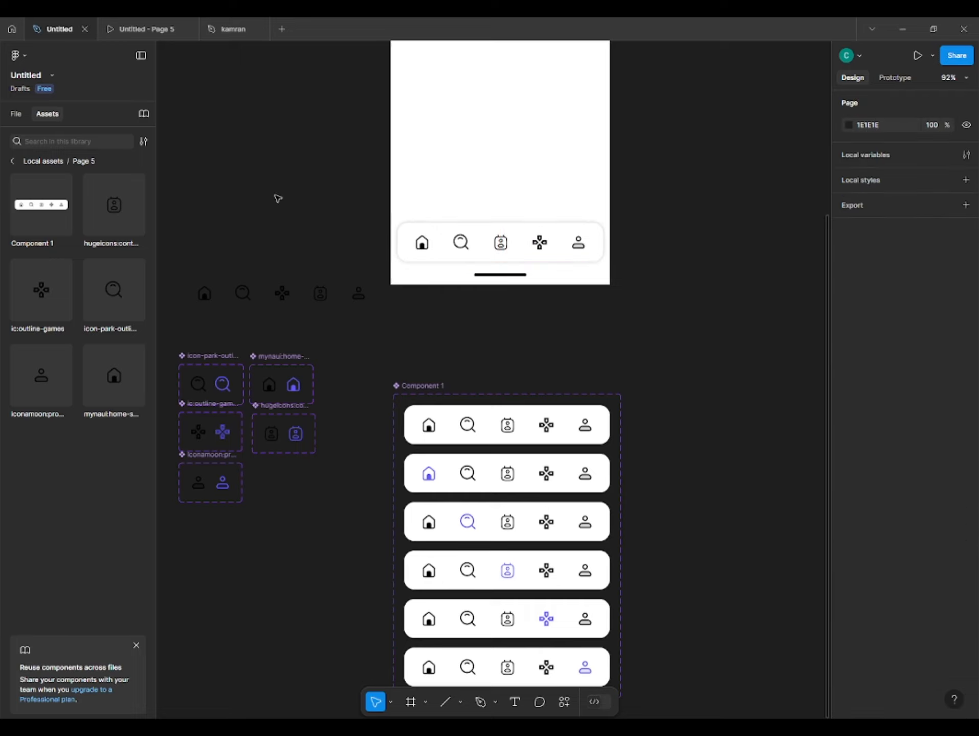
left_click_drag(434, 239, 437, 246)
left_click(293, 156)
scroll(350, 97, "up", 1)
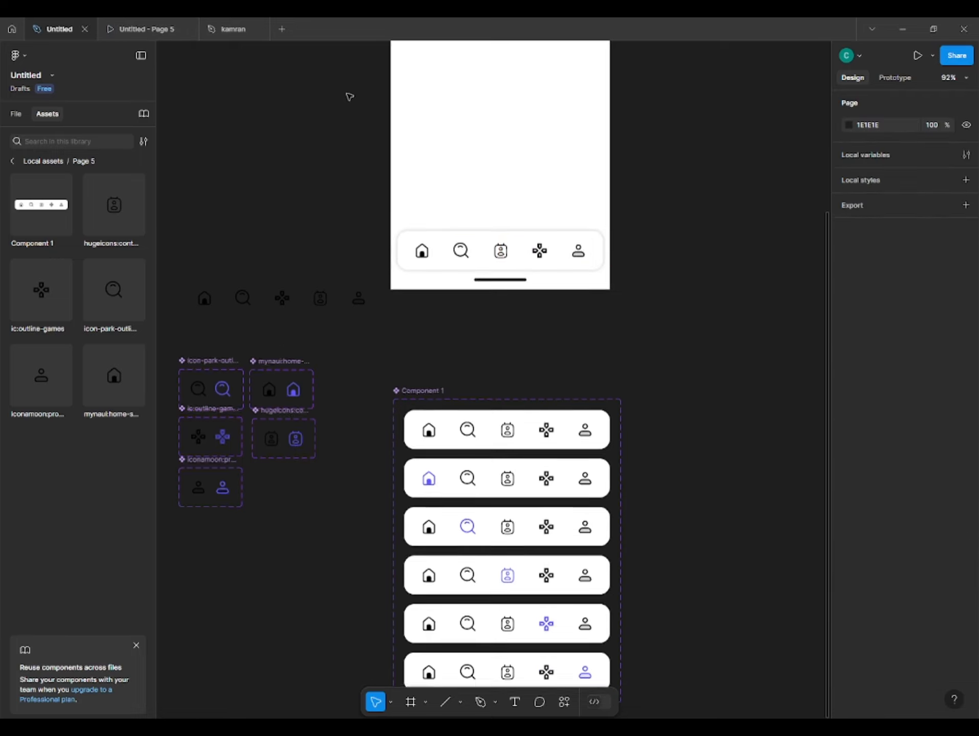
- Close the old preview and present the iPhone 13 & 14 frame as a prototype
scroll(350, 97, "up", 1)
left_click(187, 29)
scroll(400, 68, "up", 5)
left_click(409, 92)
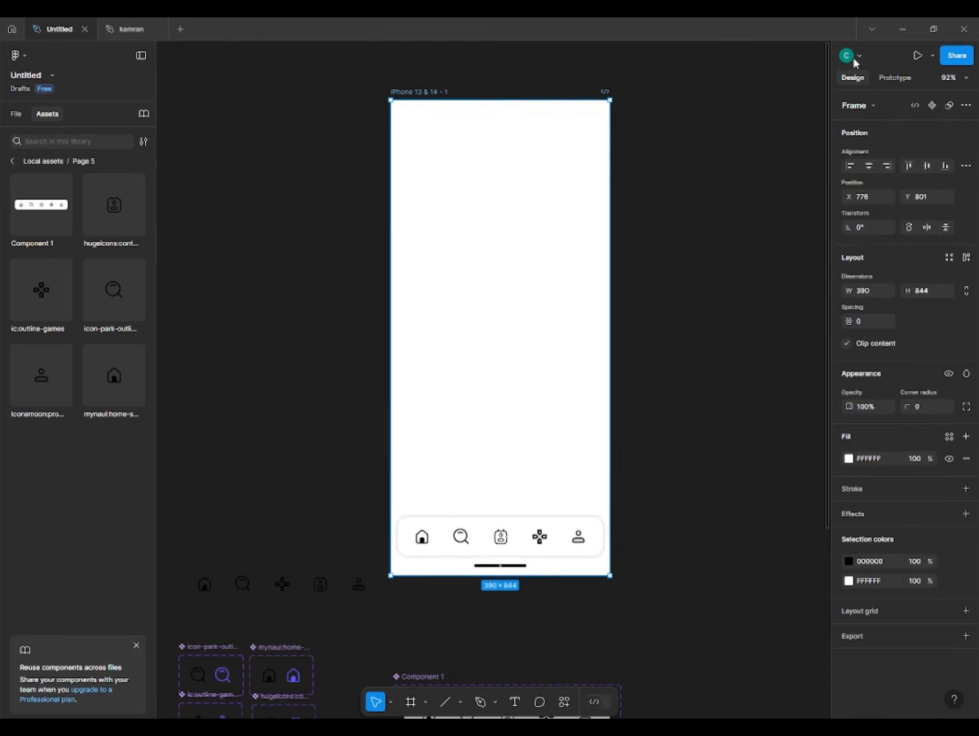
left_click(913, 57)
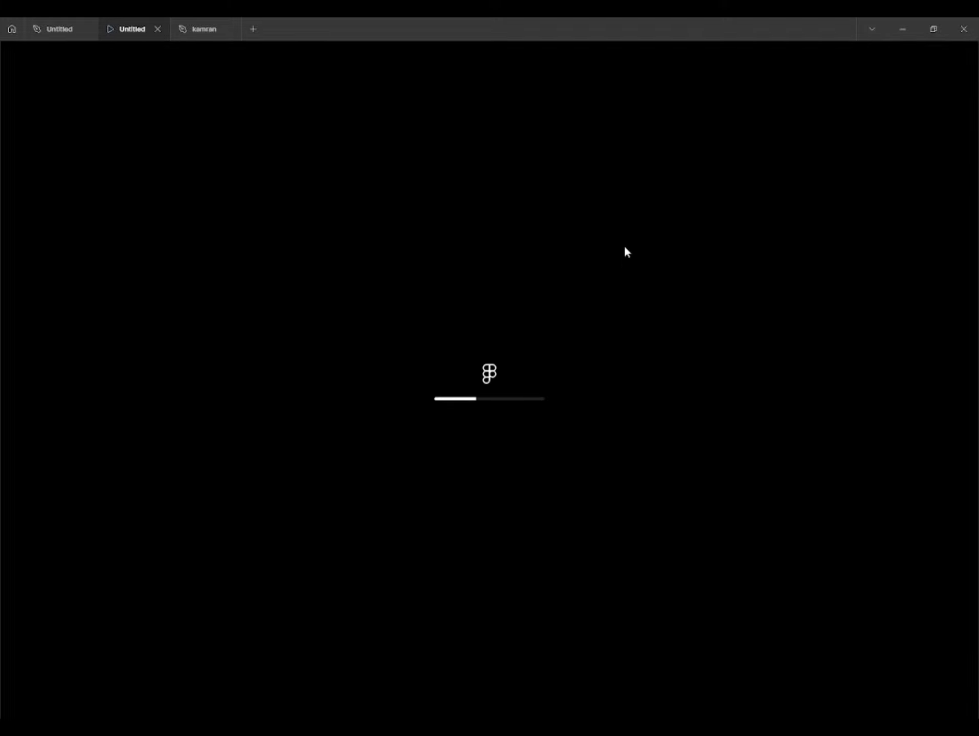
- Test the navigation bar in the prototype by tapping its home, search, contact and games icons
left_click(478, 617)
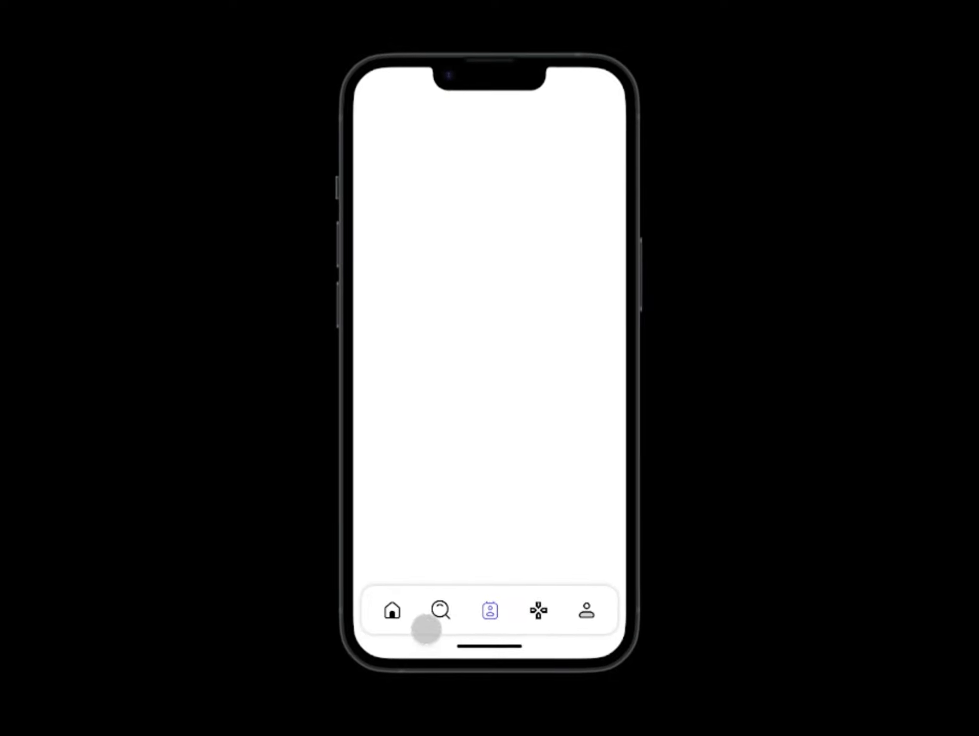
left_click(432, 620)
left_click(394, 610)
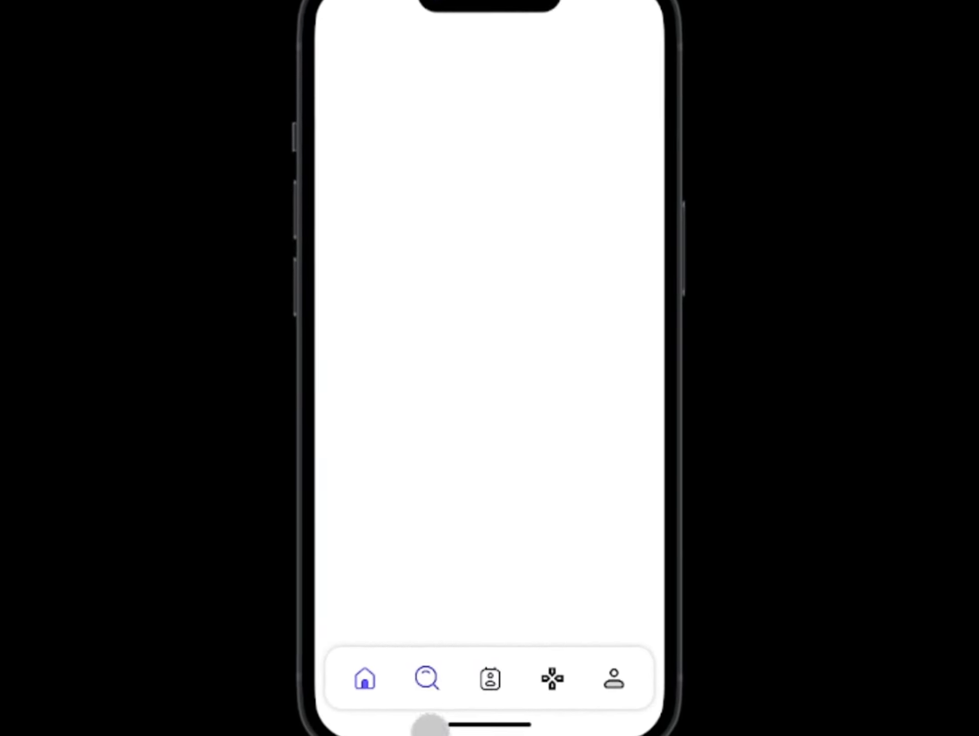
left_click(432, 674)
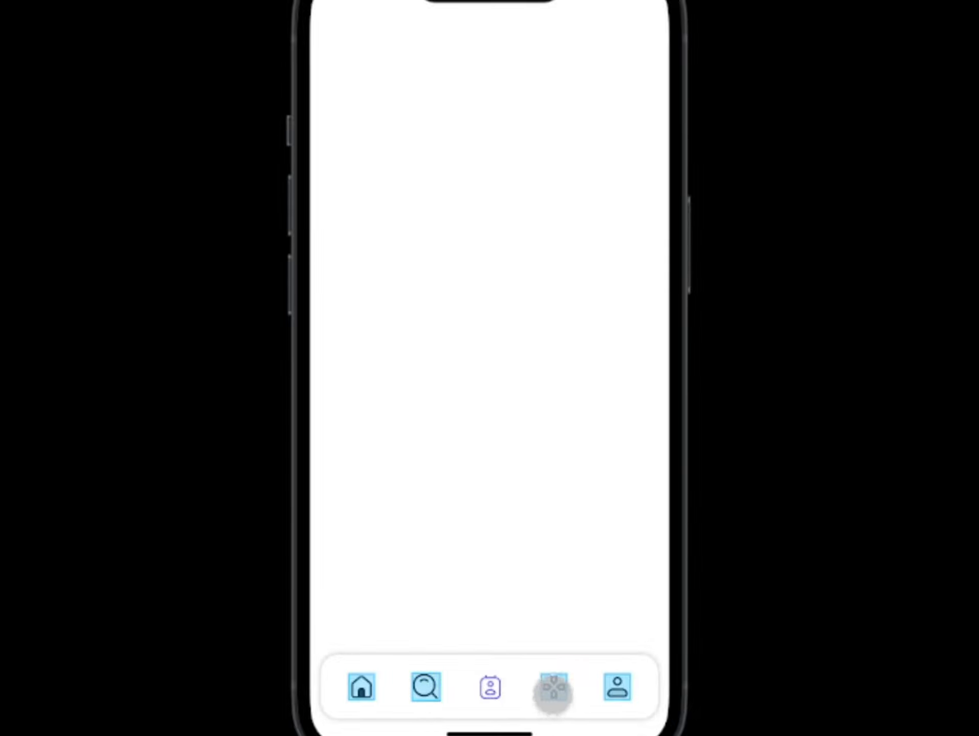
left_click(560, 697)
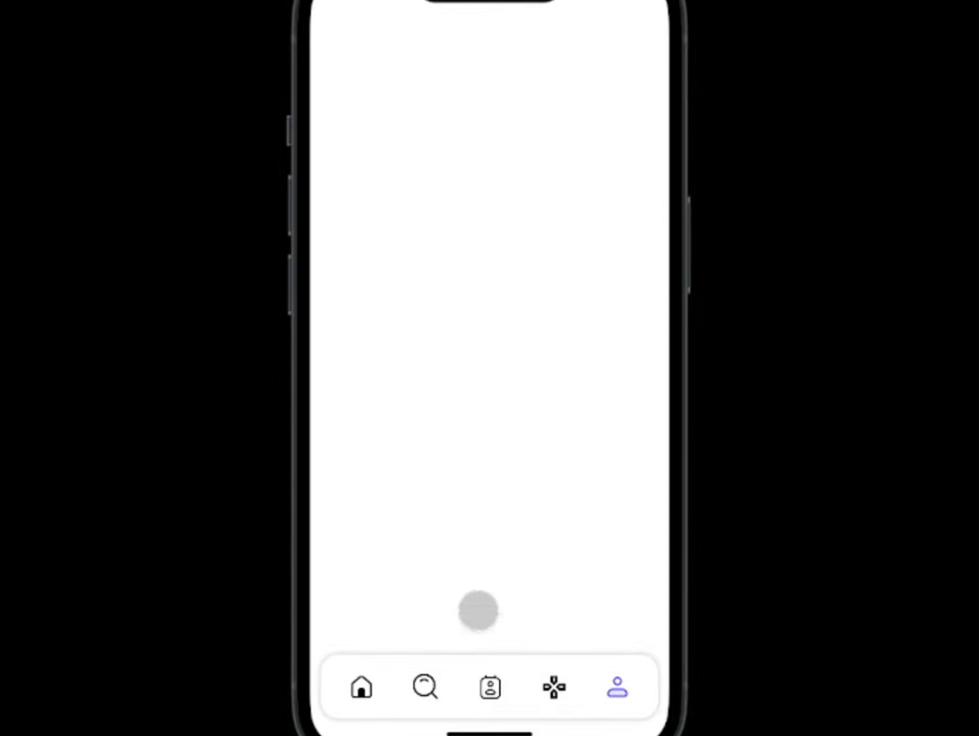
left_click(557, 683)
left_click(492, 687)
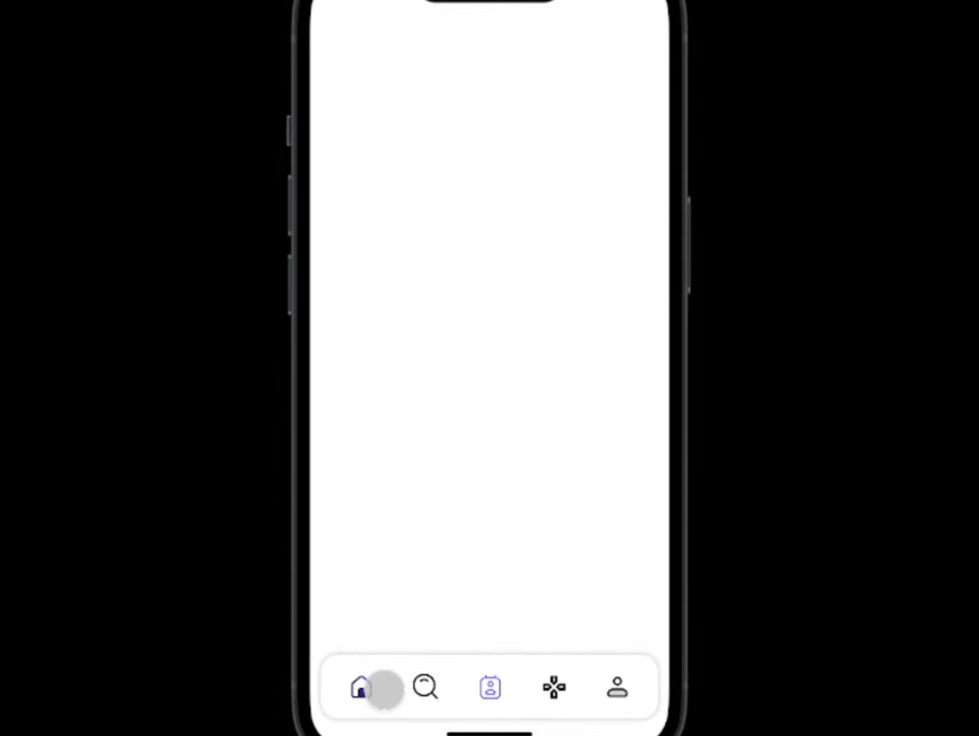
left_click(416, 686)
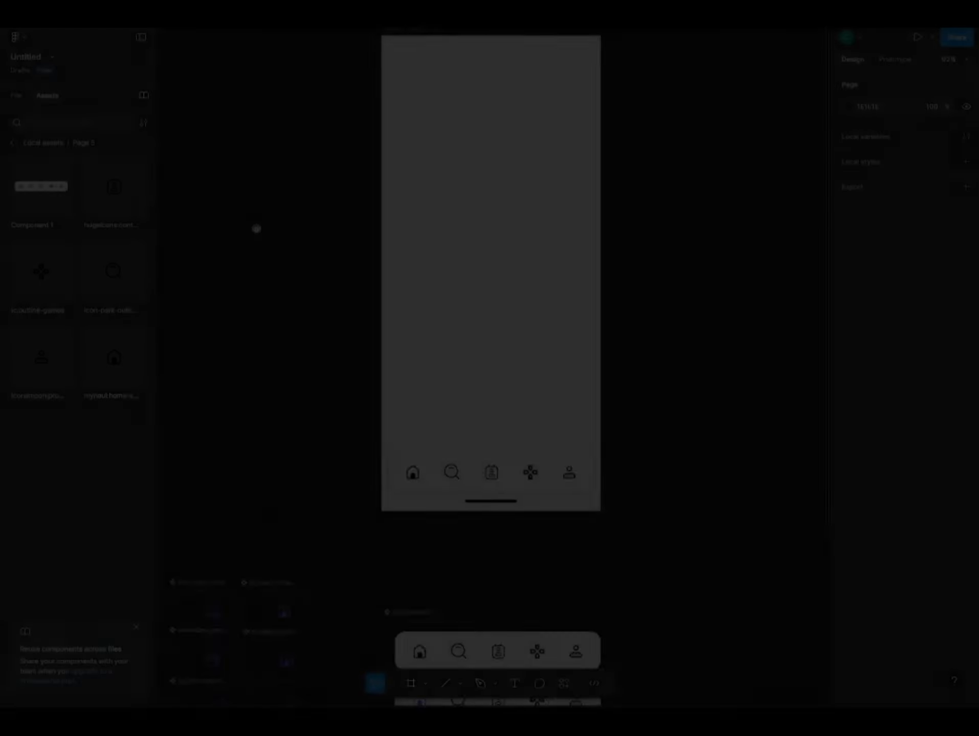
- Copy one black home, search, contact, games and profile icon from the bar variants onto the empty canvas beside the component set
left_click_drag(257, 229, 246, 110)
scroll(246, 110, "down", 2)
left_click_drag(234, 308, 294, 203)
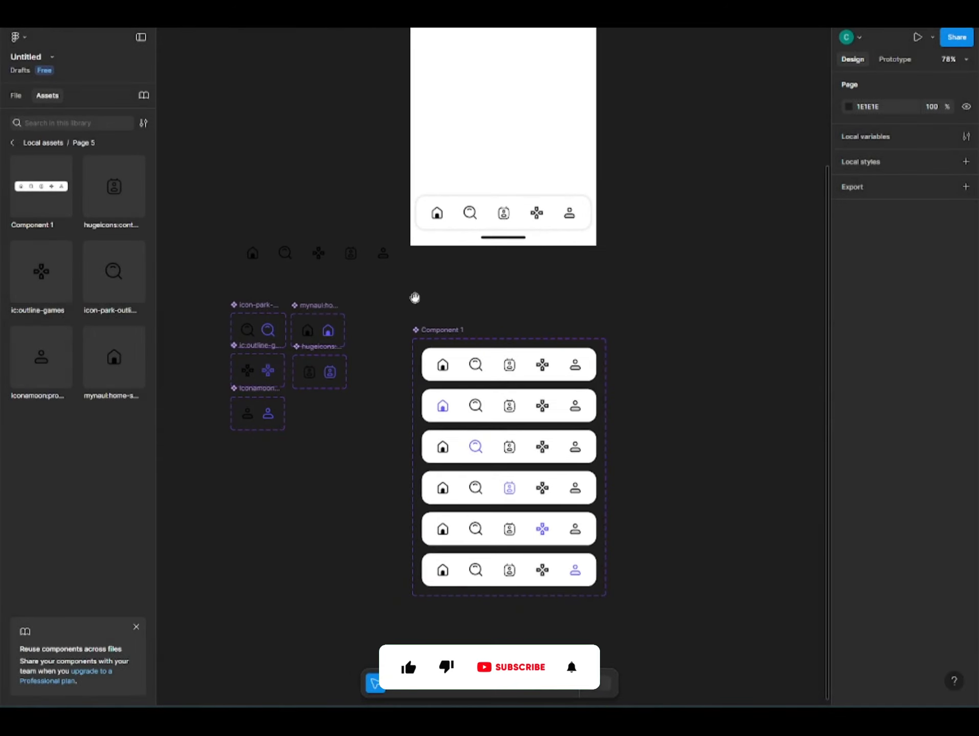
left_click_drag(415, 298, 348, 281)
scroll(338, 245, "up", 3)
double_click(602, 581)
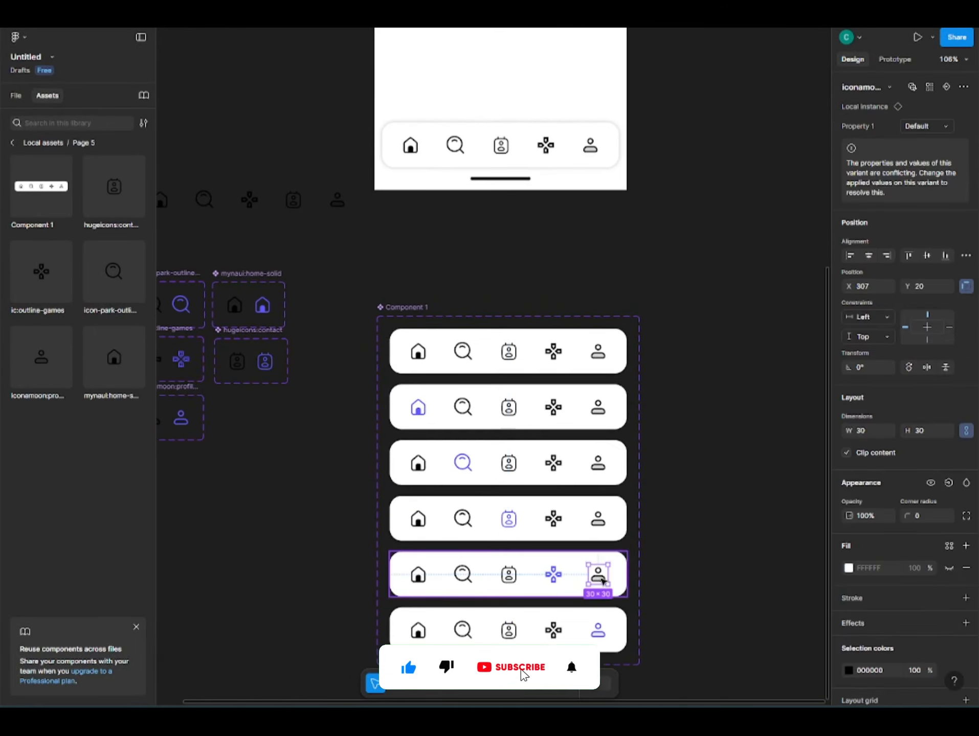
left_click(563, 520, "shift")
left_click(504, 469, "shift")
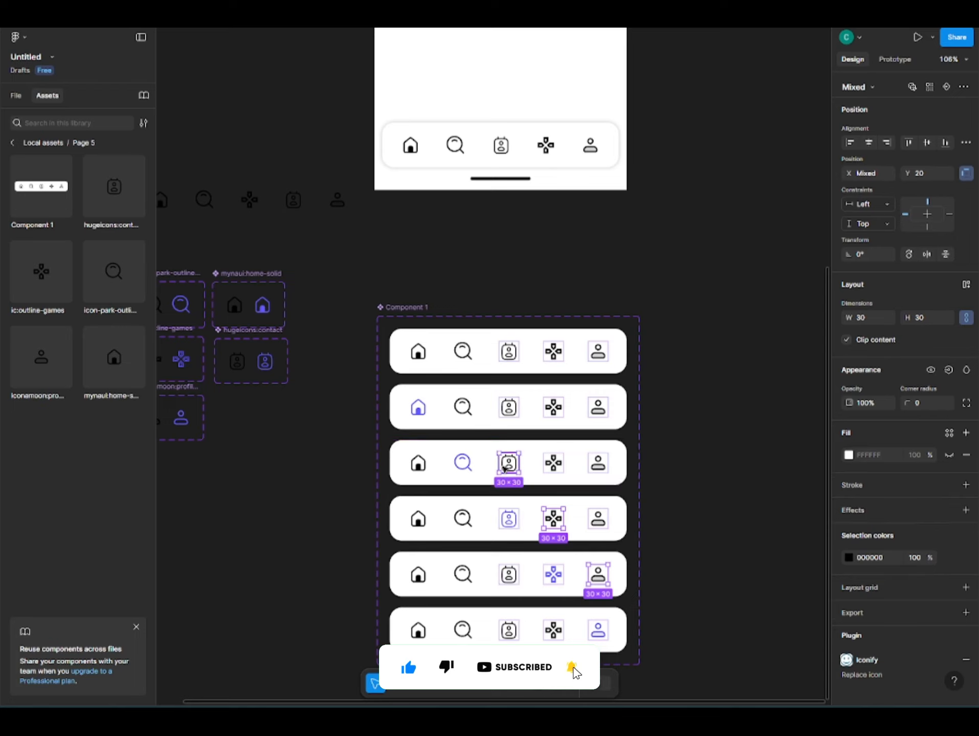
left_click(463, 409, "shift")
left_click(418, 357, "shift")
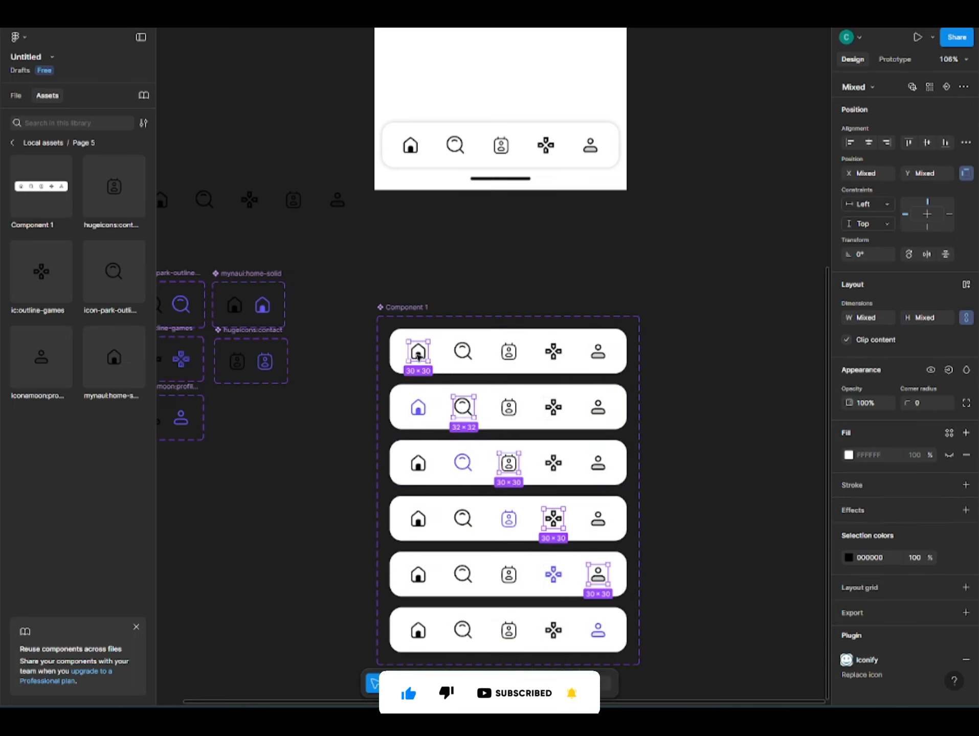
left_click_drag(418, 356, 787, 329)
key("ctrl+z")
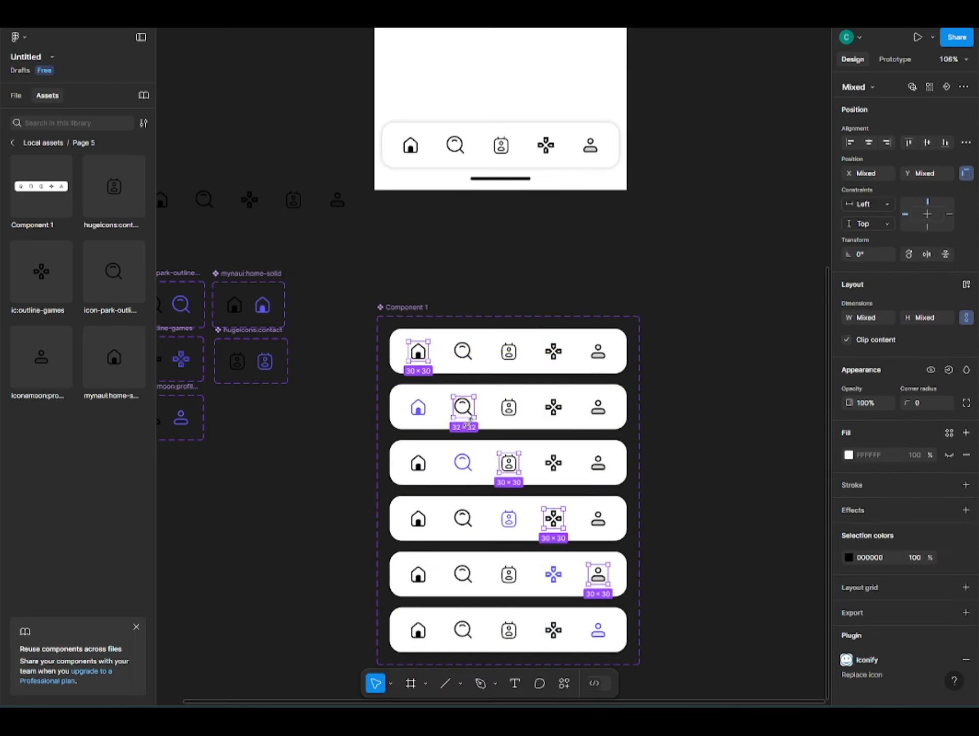
left_click_drag(464, 415, 728, 387)
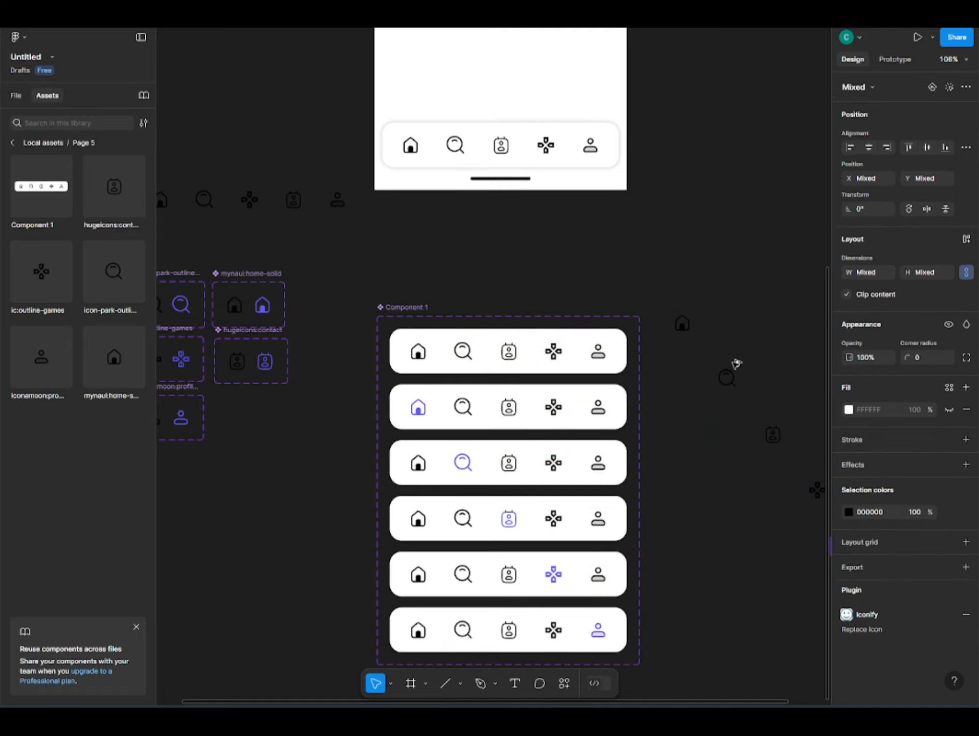
left_click_drag(716, 296, 434, 354)
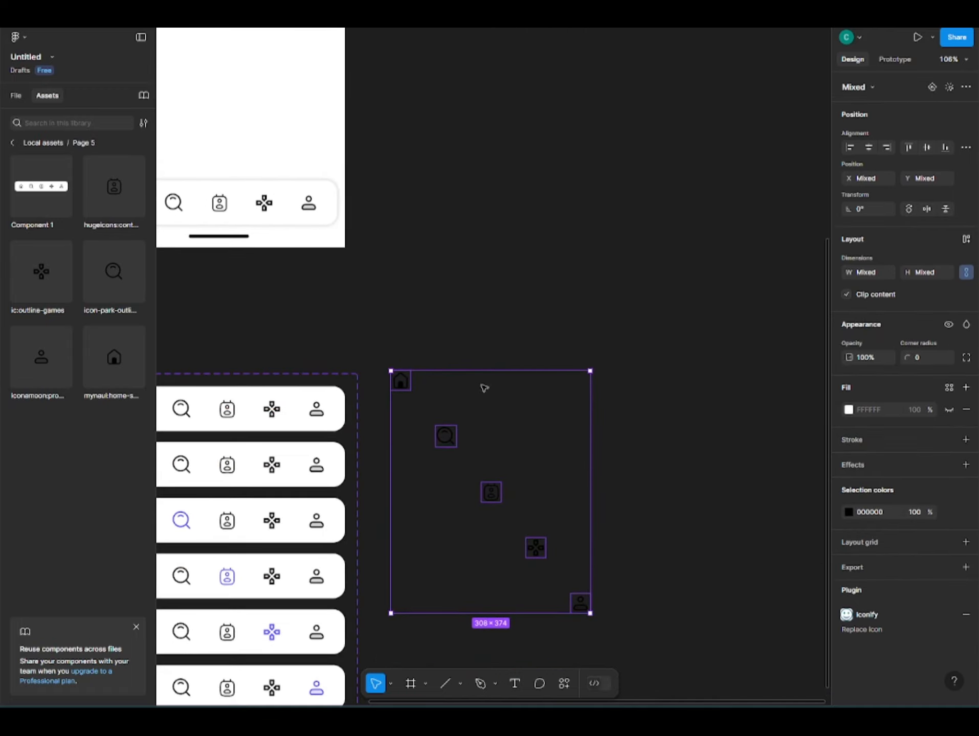
- Align the five copied icons by their vertical centers into one row and shift the row slightly upward
left_click(927, 147)
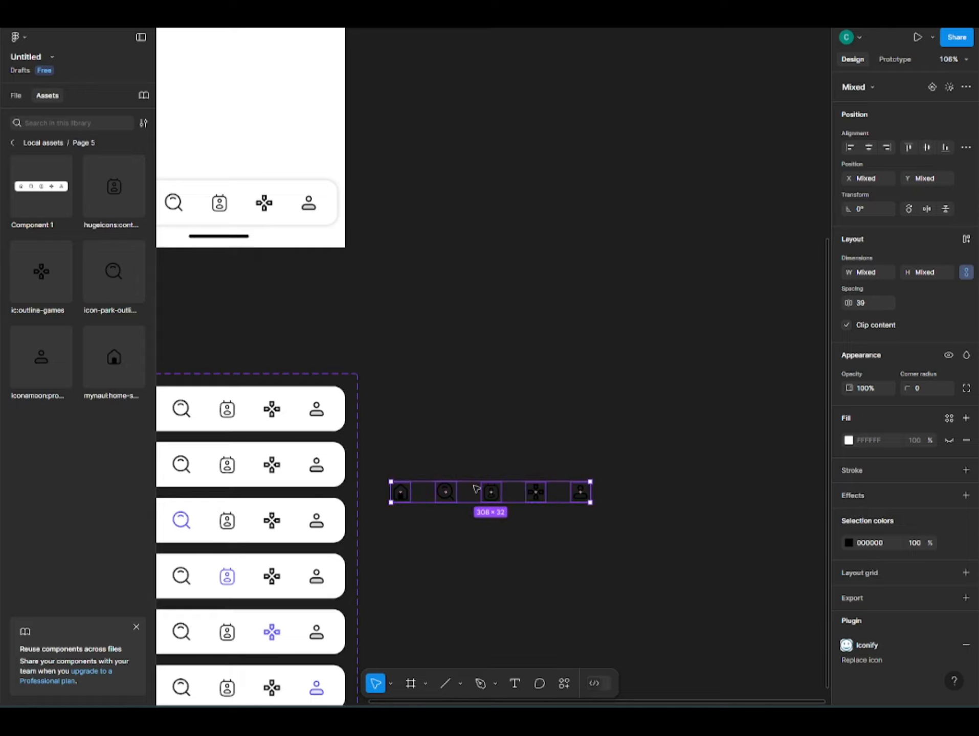
left_click(459, 553)
scroll(460, 550, "left", 2)
left_click_drag(425, 467, 686, 531)
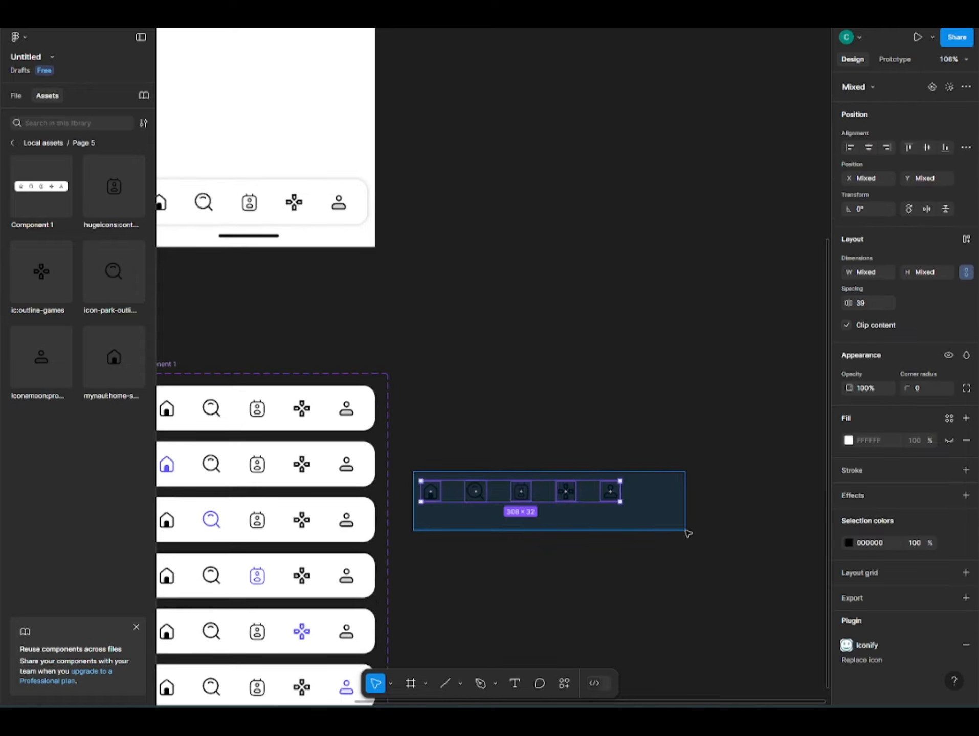
left_click(529, 495)
left_click(415, 469)
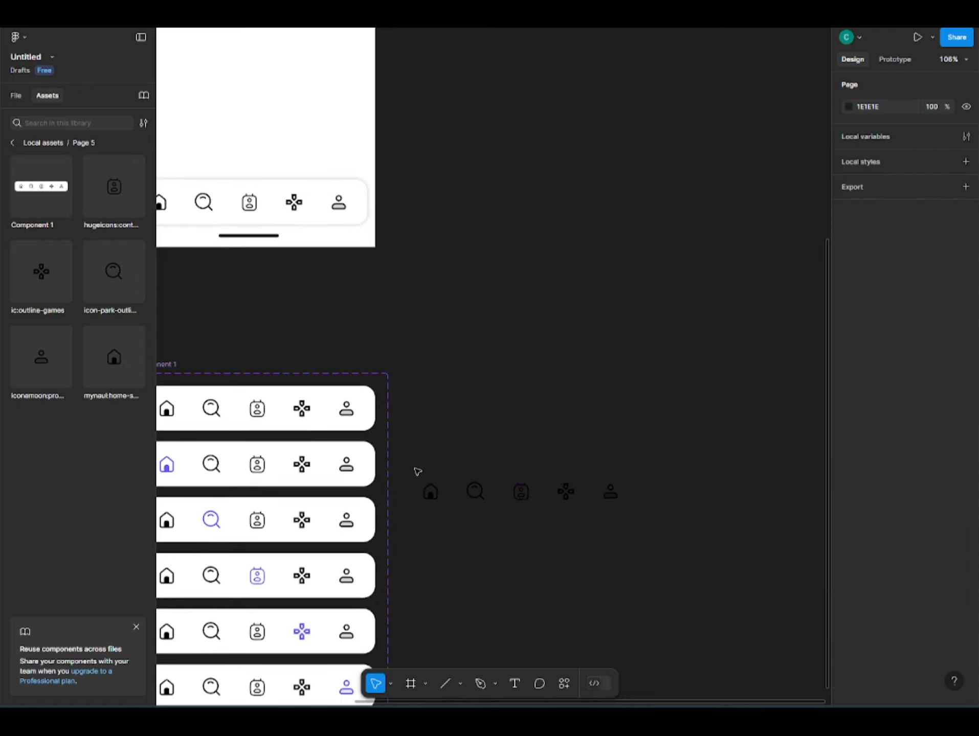
left_click_drag(412, 466, 640, 540)
left_click_drag(522, 497, 561, 426)
- Create a new frame above the copied icon row and size it to 366 × 69
left_click(504, 312)
scroll(459, 522, "up", 3)
scroll(459, 522, "left", 3)
left_click(512, 358)
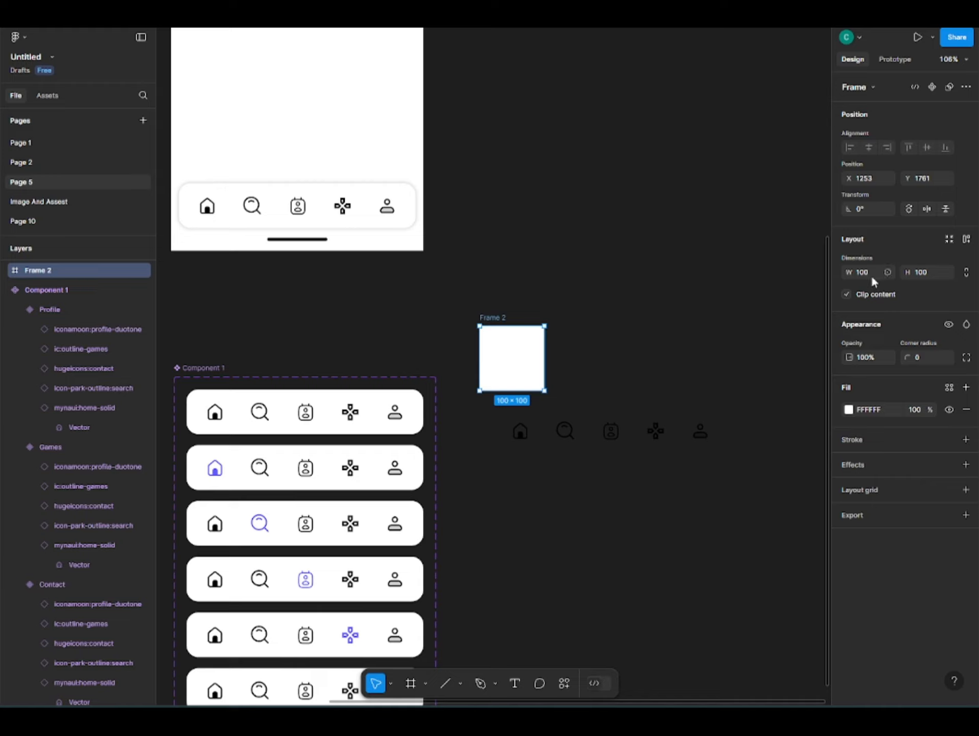
type("366")
left_click(923, 273)
key("Return")
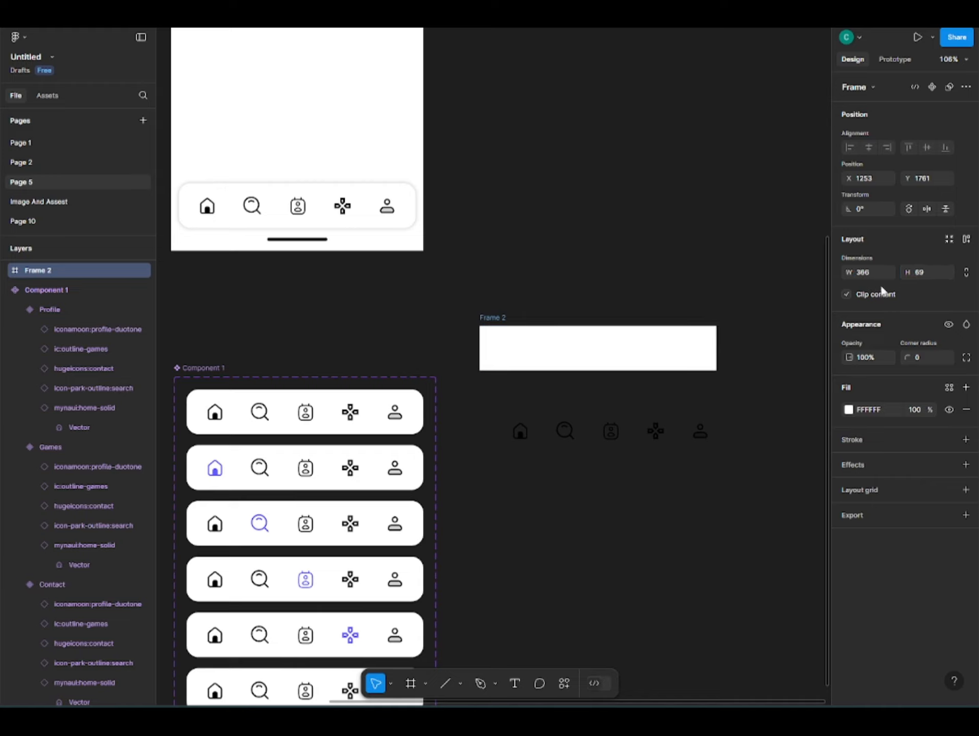
- Set the new frame's corner radius to 18, matching the main bar, and move it directly above the icon row
left_click(374, 395)
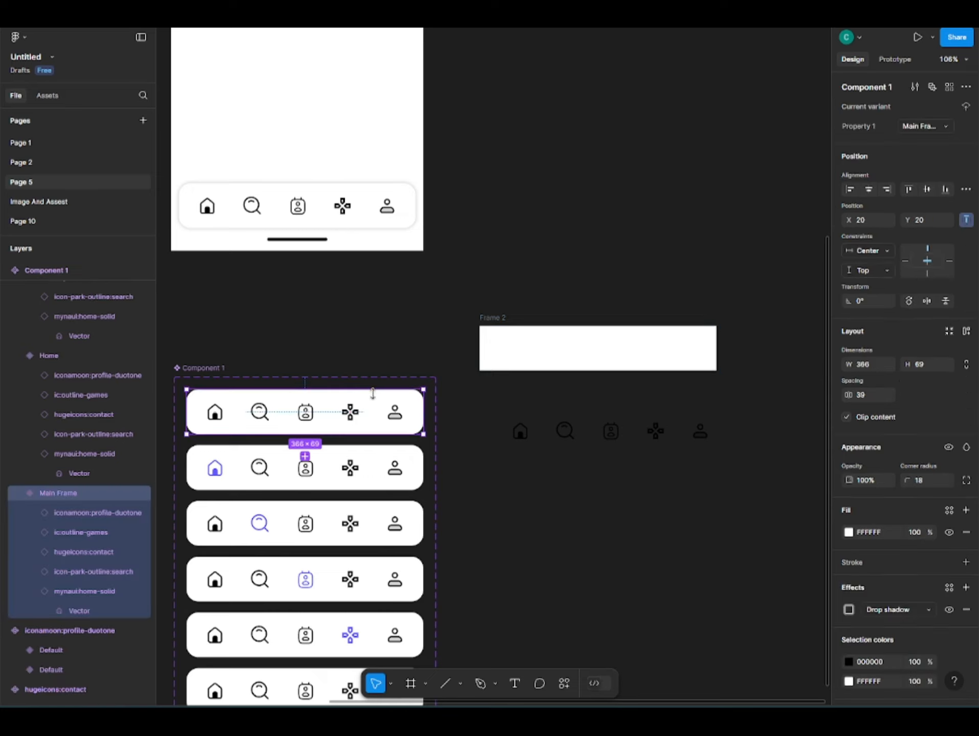
left_click(617, 367)
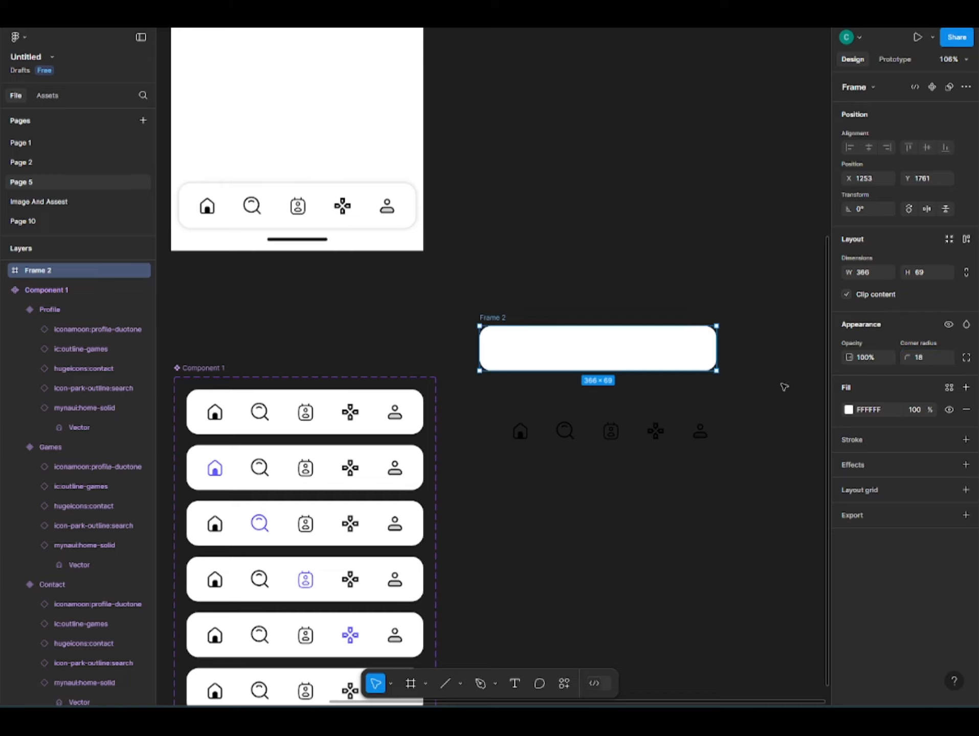
left_click_drag(577, 359, 595, 387)
left_click(520, 439)
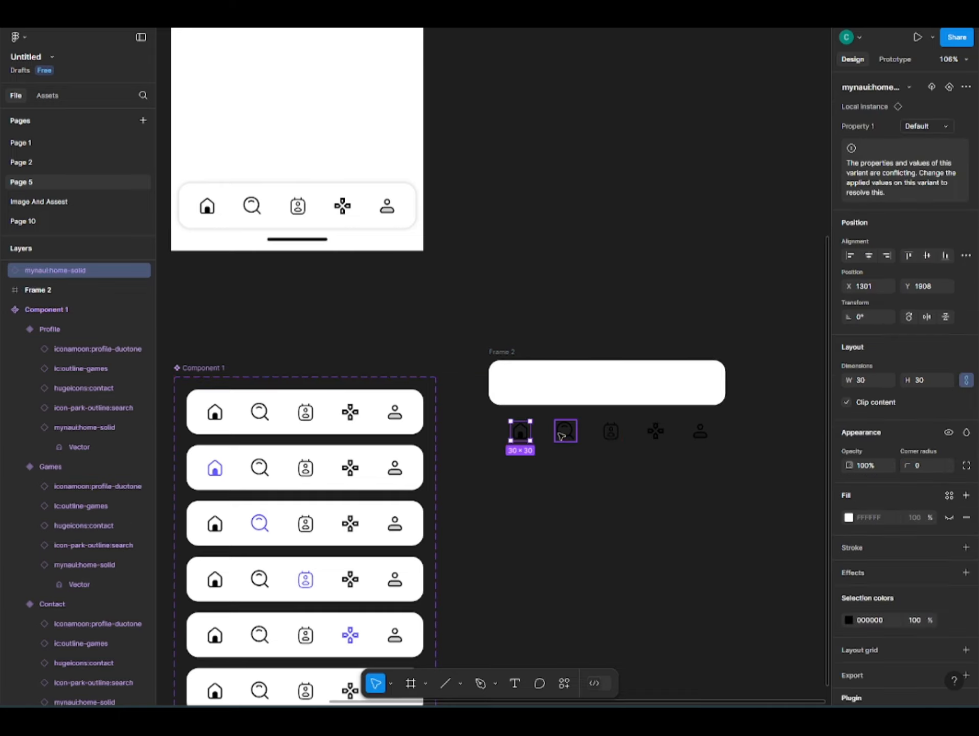
left_click(564, 431, "shift")
left_click(611, 431, "shift")
left_click(655, 431, "shift")
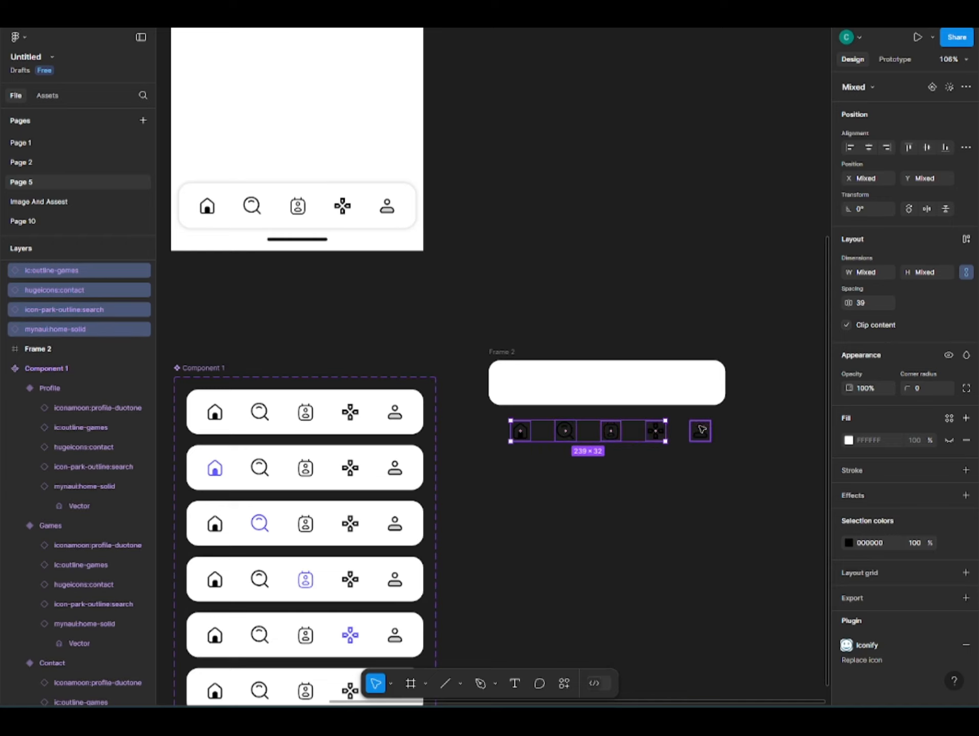
left_click(635, 493)
- Move the home, search, games and profile icons into the center of the new frame, leaving the contact icon outside
left_click(521, 431)
left_click(564, 431, "shift")
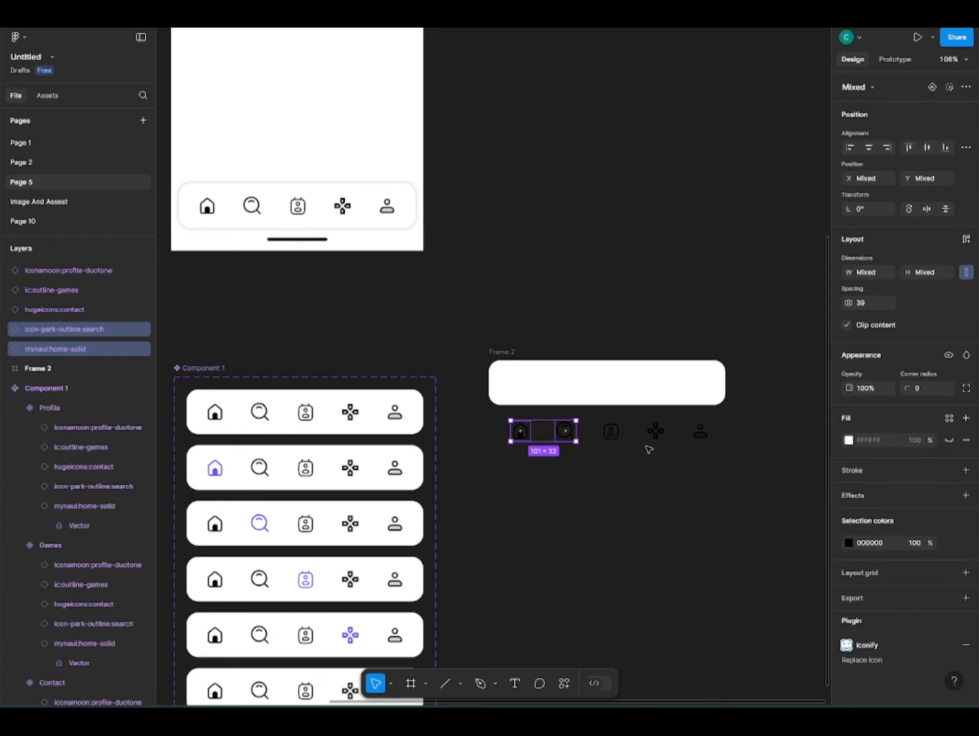
left_click(655, 431, "shift")
left_click(699, 434, "shift")
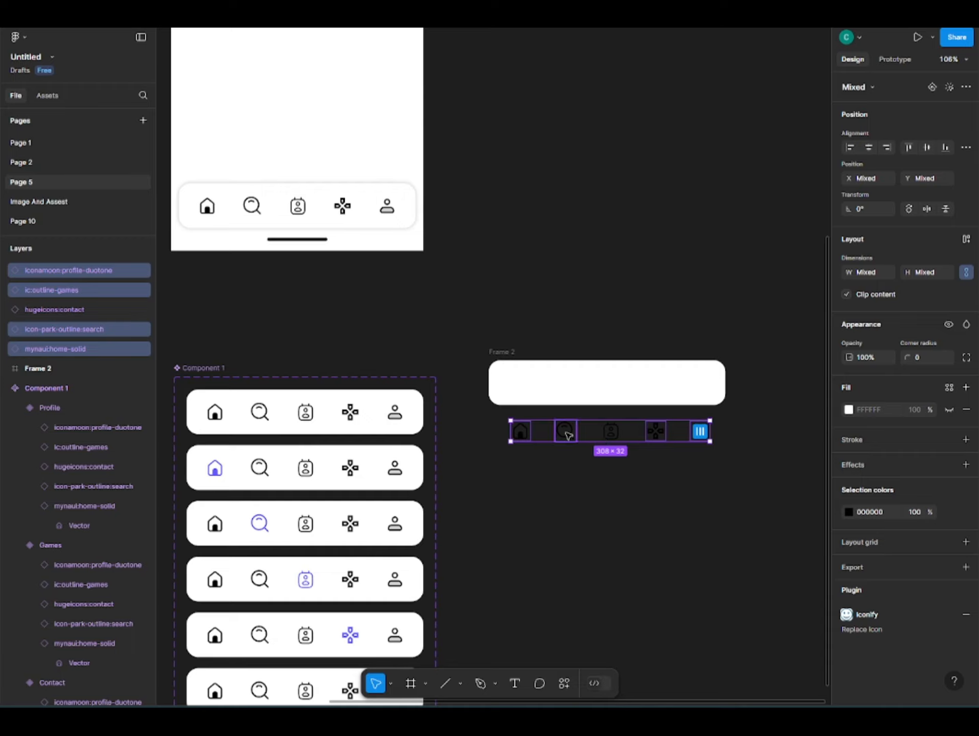
left_click_drag(567, 435, 569, 383)
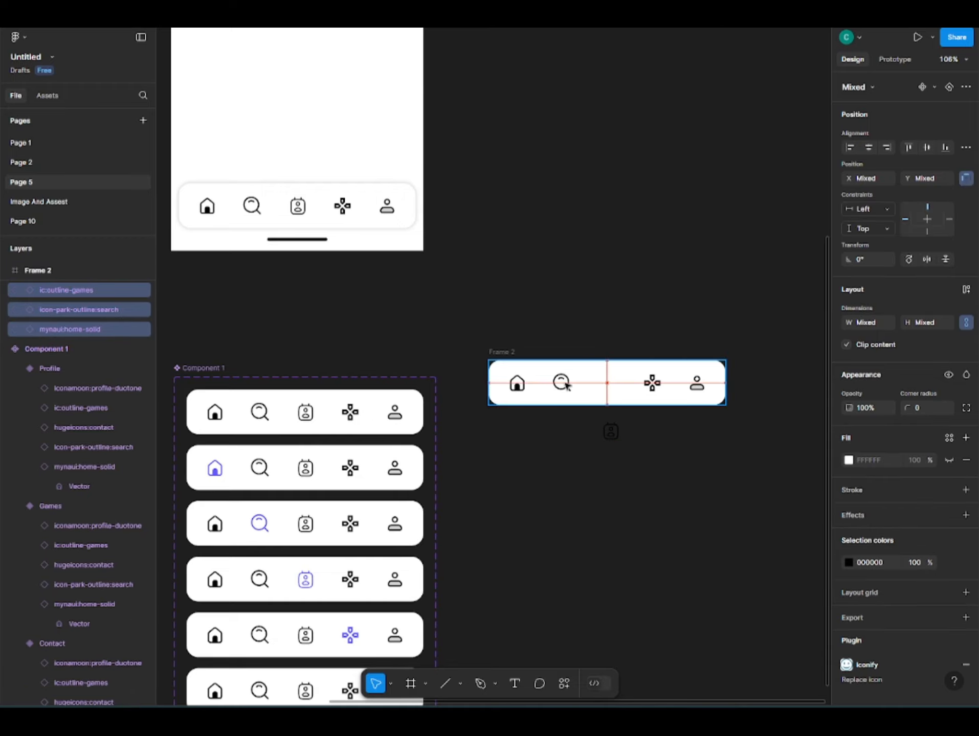
- Try to tidy up the four icons inside the new frame, then undo it
scroll(573, 408, "up", 4)
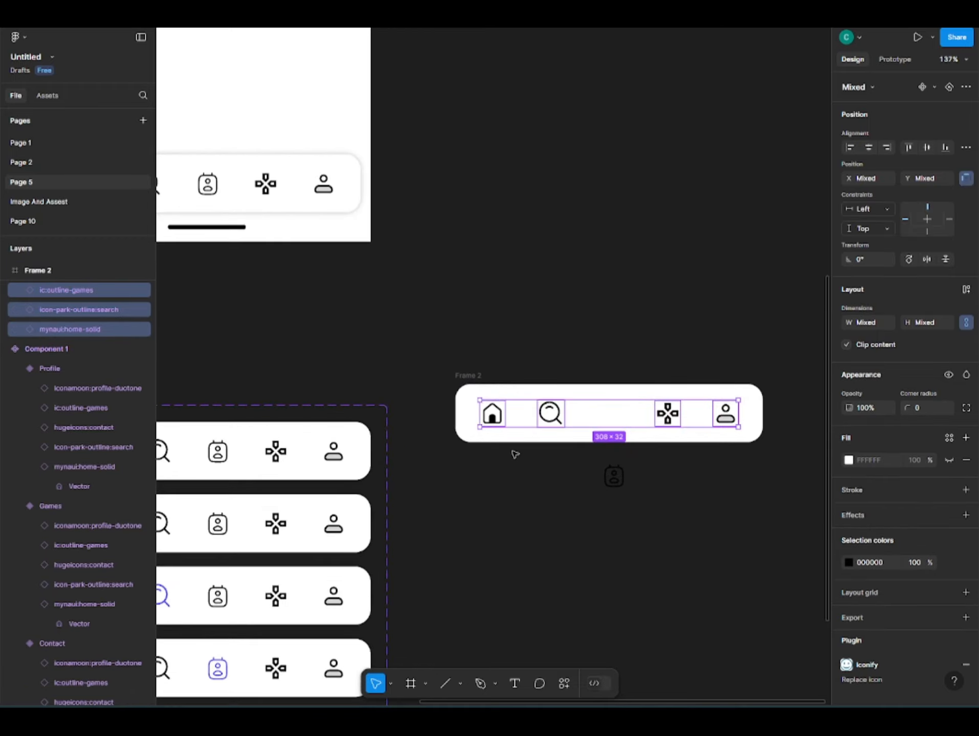
left_click_drag(557, 471, 513, 502)
scroll(526, 517, "up", 2)
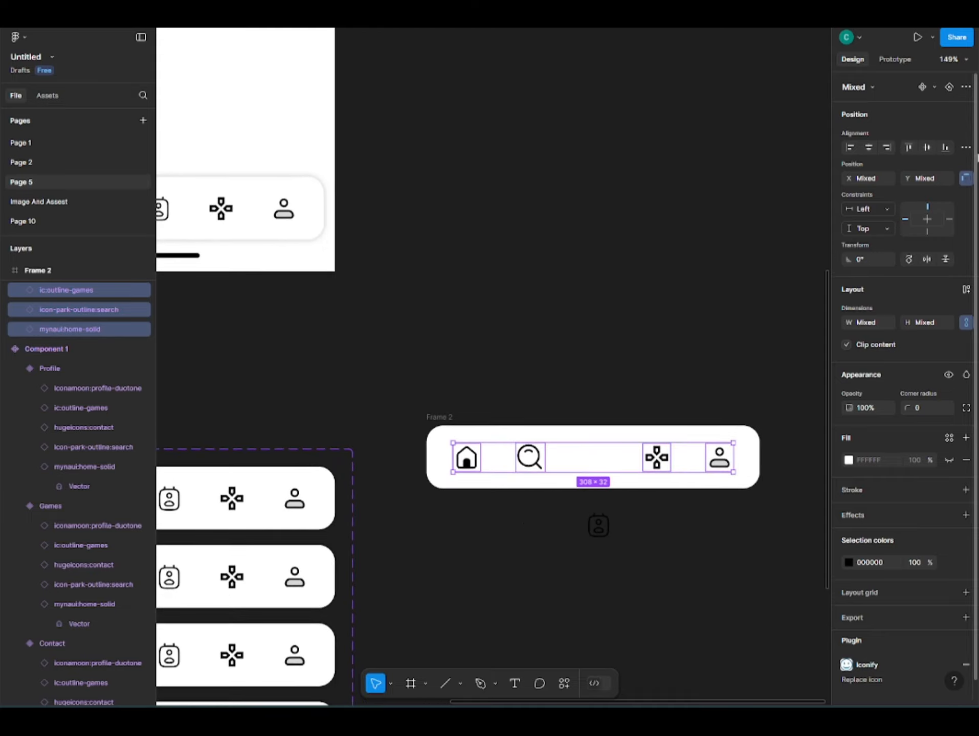
left_click(965, 147)
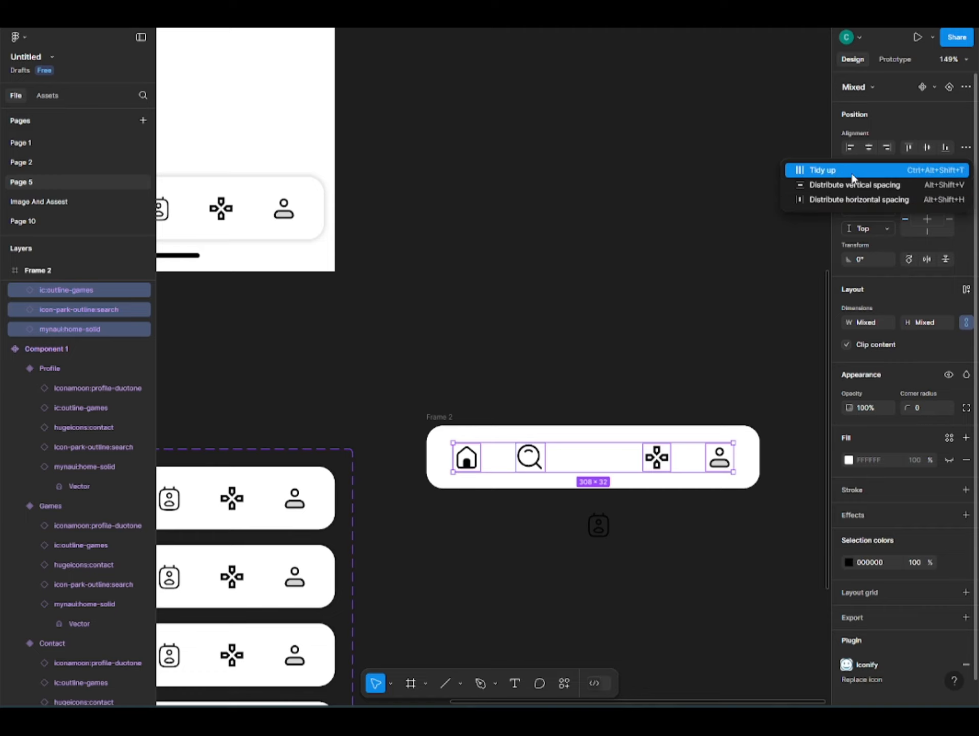
left_click(820, 170)
key("ctrl+z")
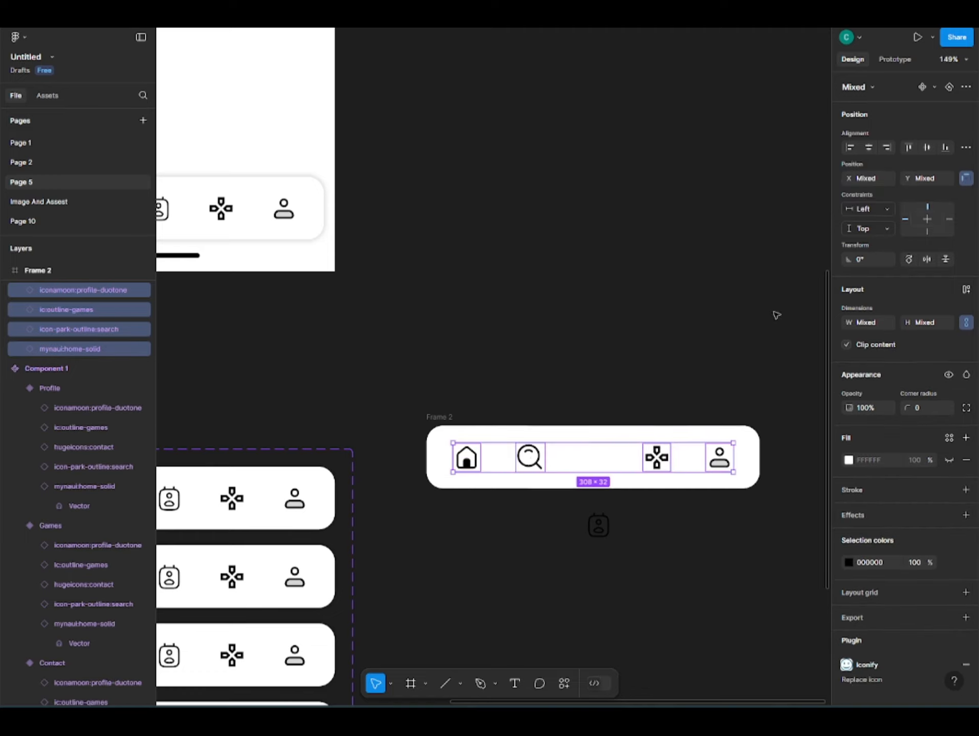
- Distribute the four icons in the new frame with equal horizontal spacing
left_click(965, 147)
left_click(808, 199)
left_click(578, 366)
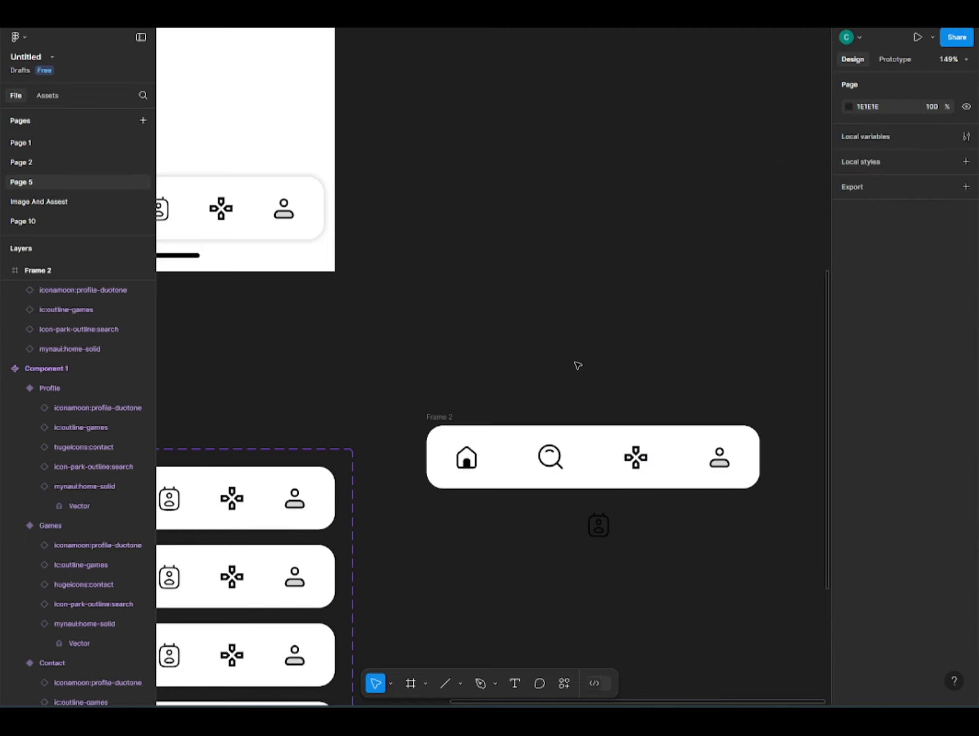
scroll(507, 412, "down", 2)
scroll(471, 443, "up", 5, "ctrl")
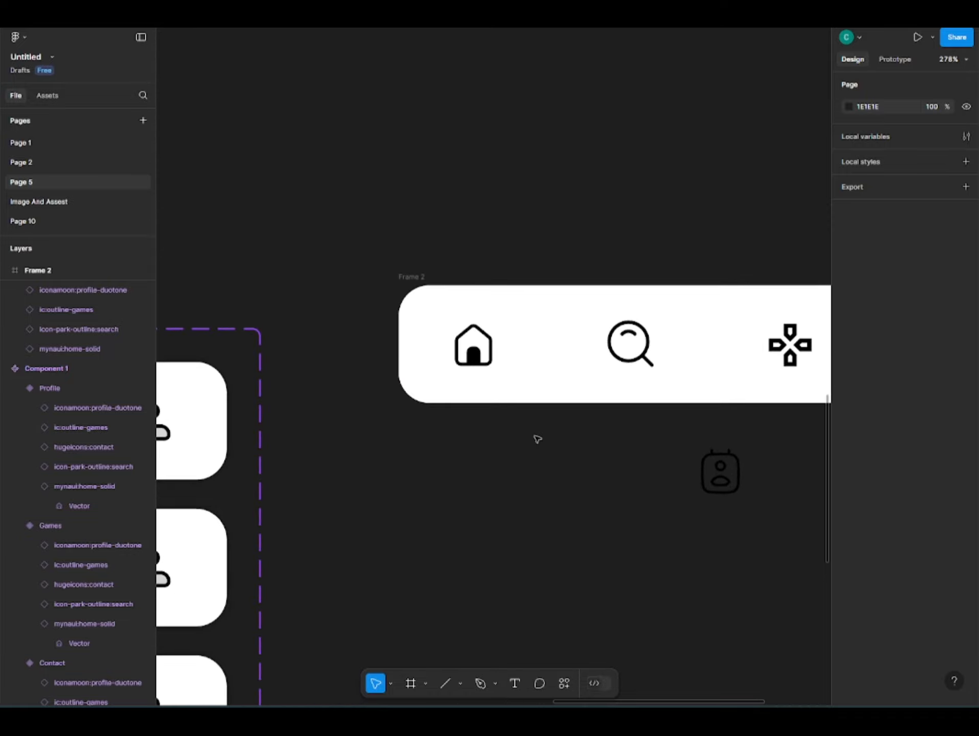
scroll(537, 438, "down", 3, "ctrl")
left_click_drag(455, 446, 408, 468)
left_click(380, 408)
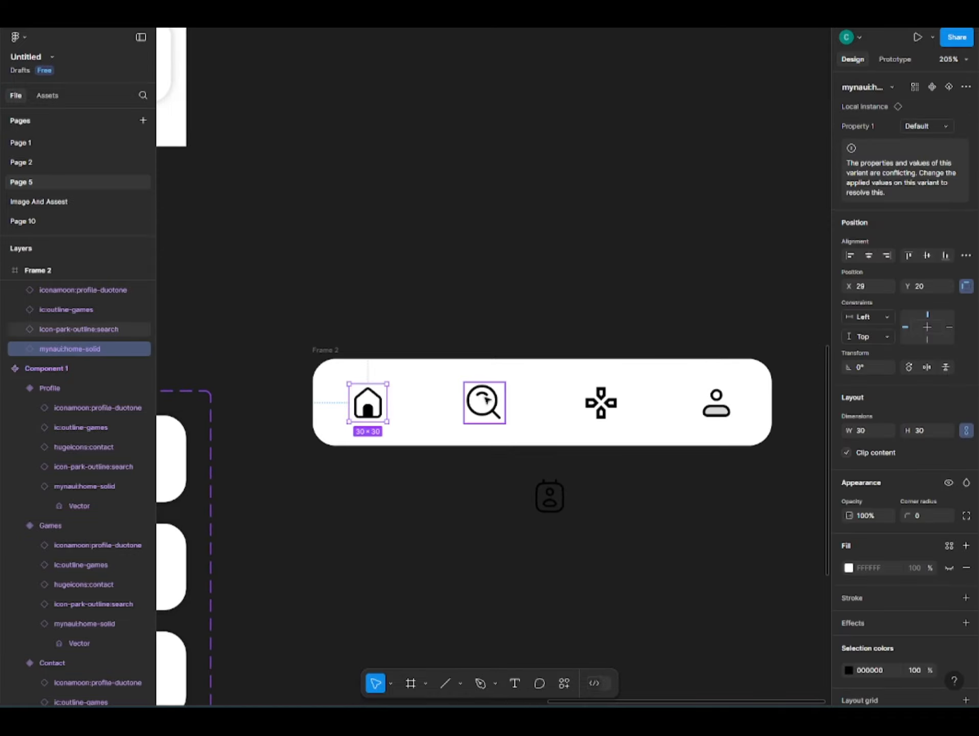
left_click(486, 403, "shift")
left_click(601, 403, "shift")
left_click(725, 404, "shift")
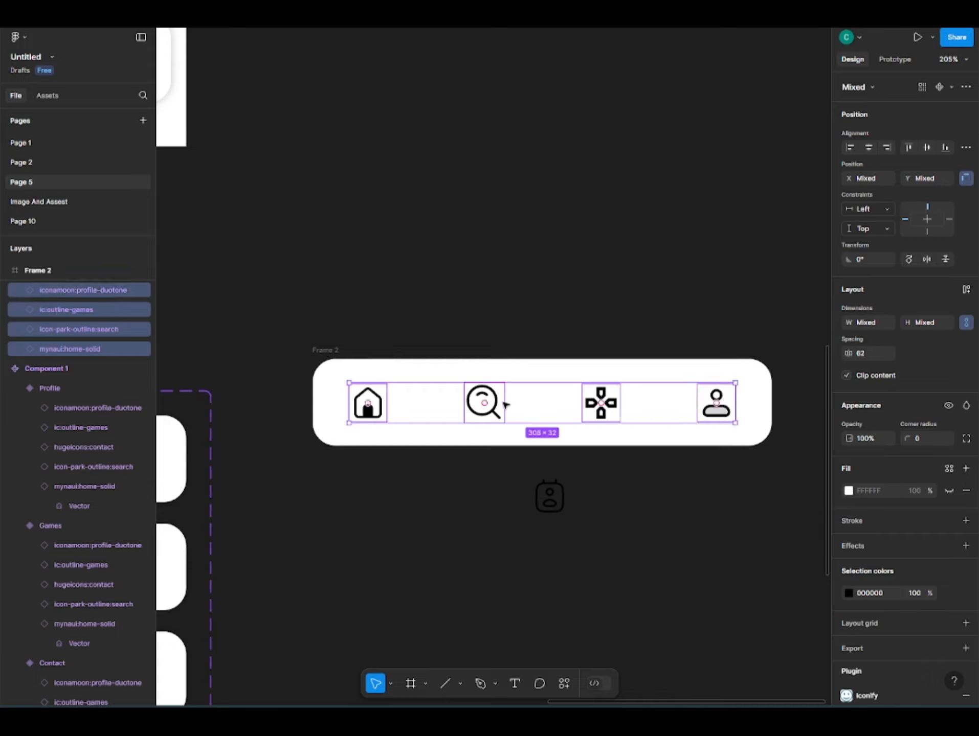
scroll(434, 437, "up", 3, "ctrl")
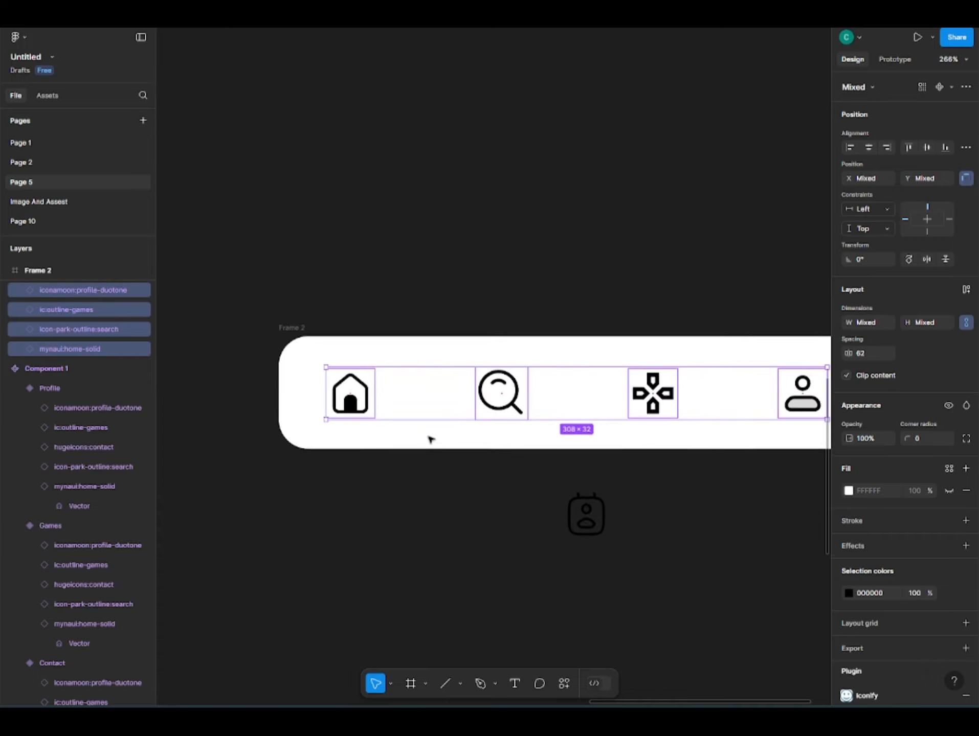
left_click(374, 449)
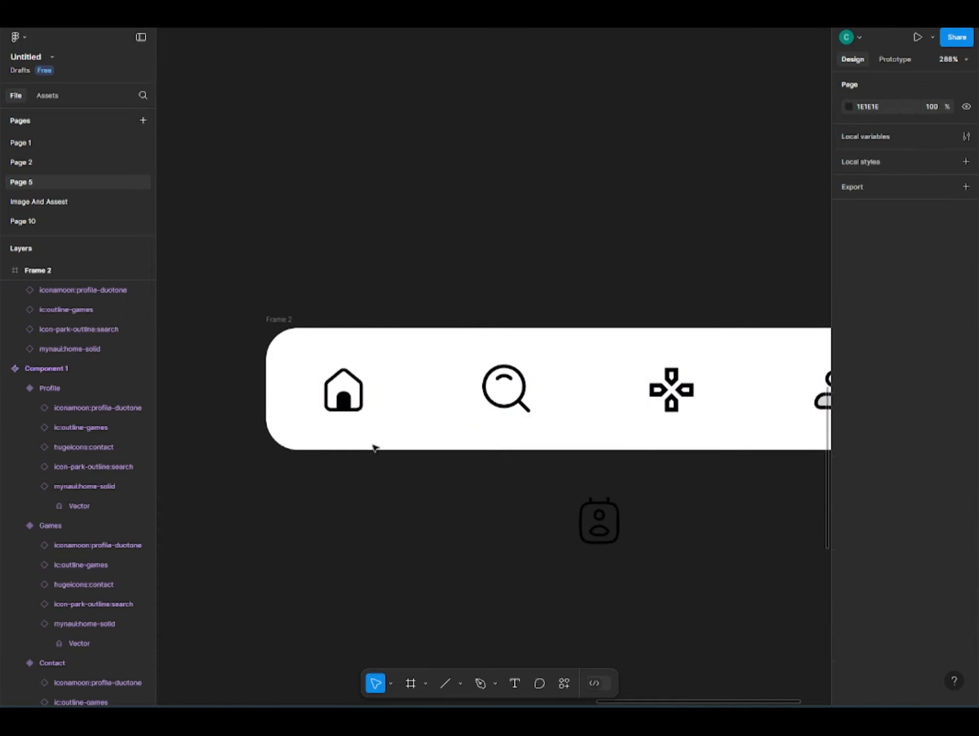
- Enlarge the home, search, games and profile icons in the bar to 42 × 42 each, scaling them from their centers
left_click(347, 387)
left_click_drag(368, 363, 378, 352)
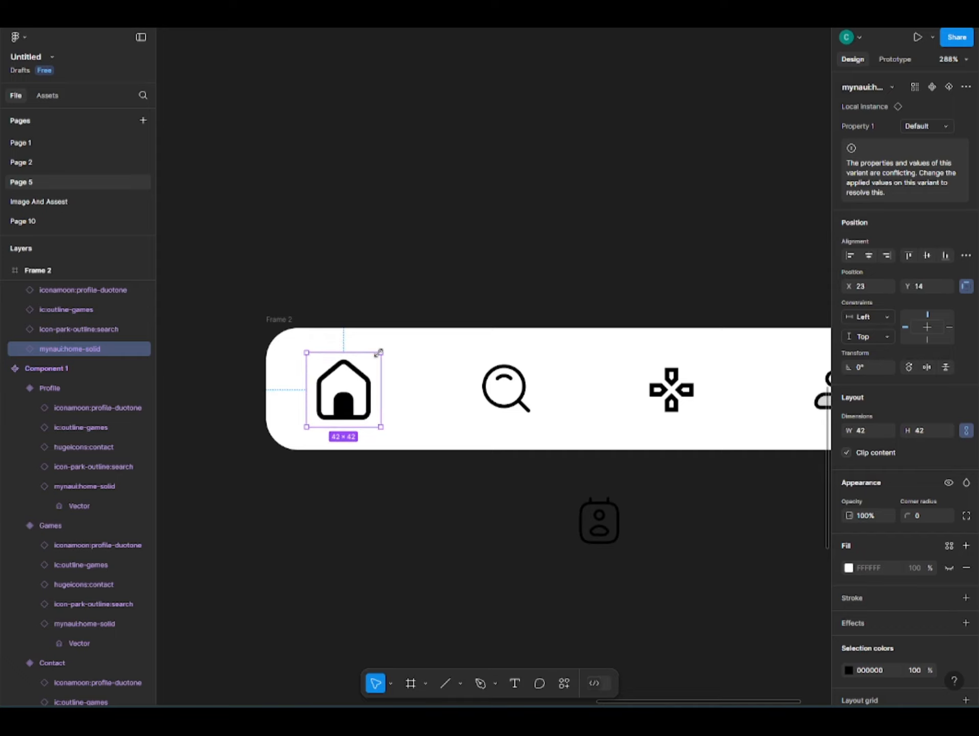
left_click(492, 390)
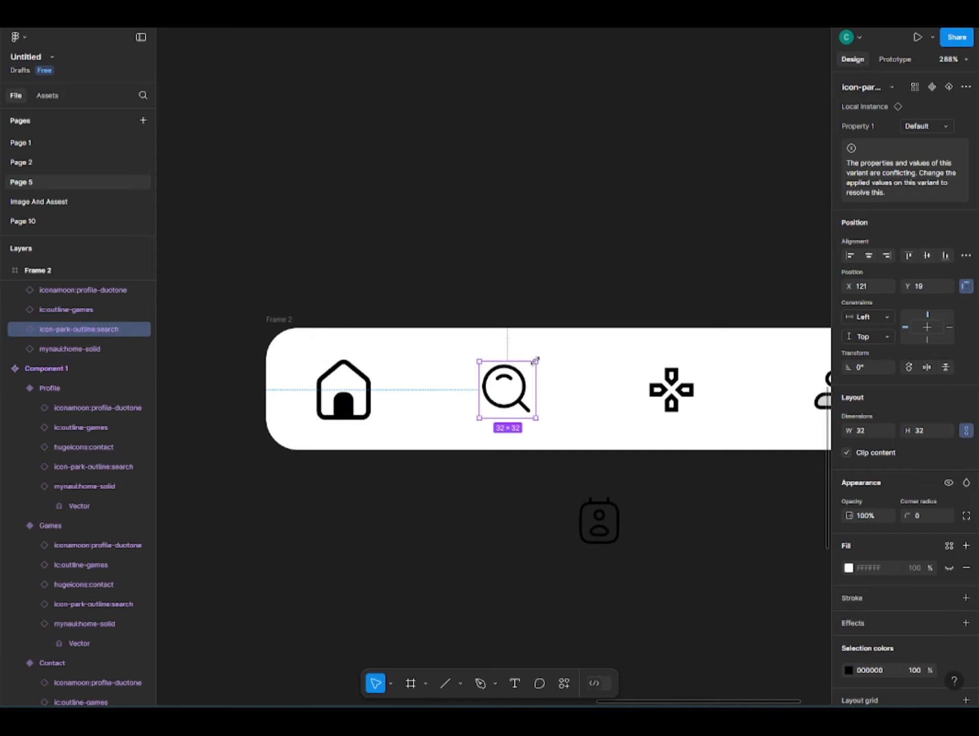
left_click_drag(535, 361, 545, 351)
left_click(344, 390, "shift")
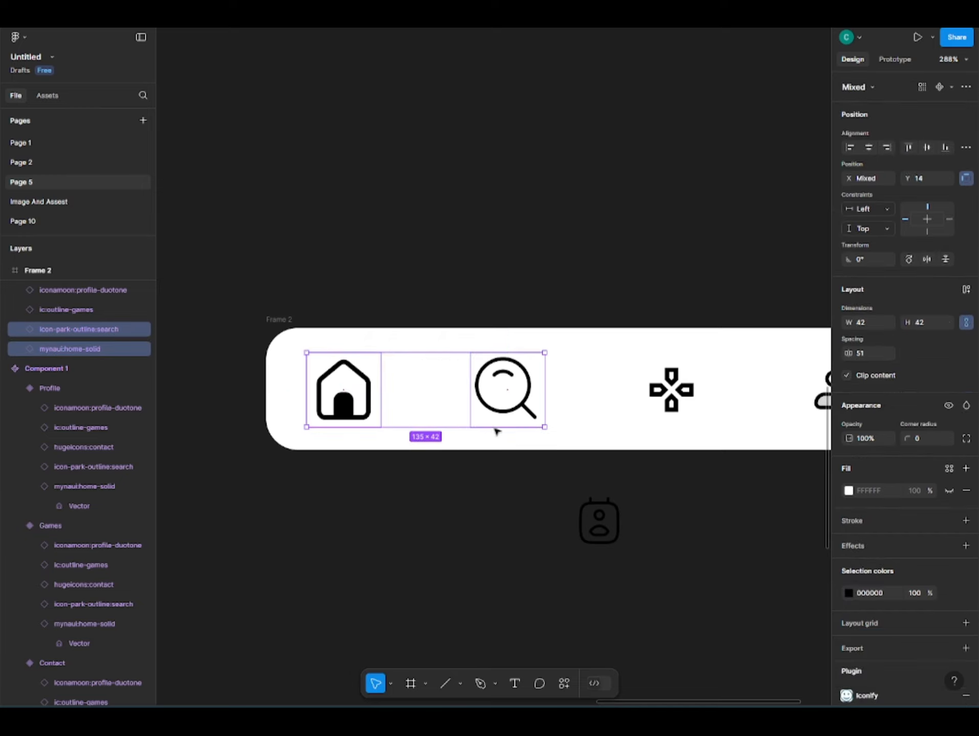
scroll(496, 430, "right", 5)
left_click(583, 369)
left_click_drag(588, 365, 598, 353)
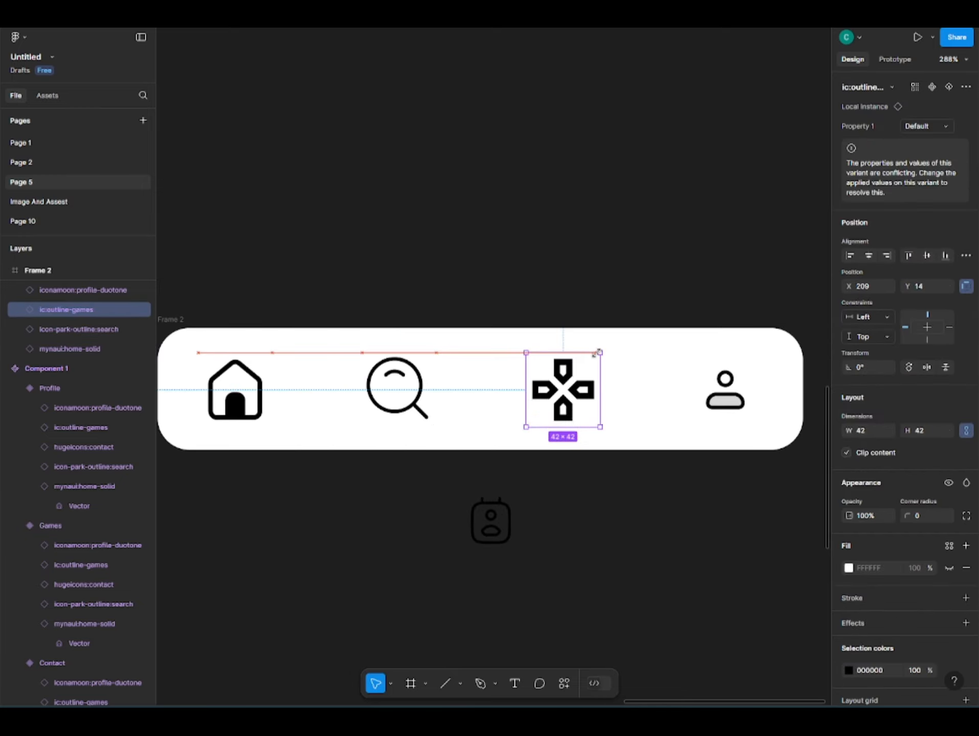
left_click(746, 374)
left_click_drag(755, 360, 760, 351)
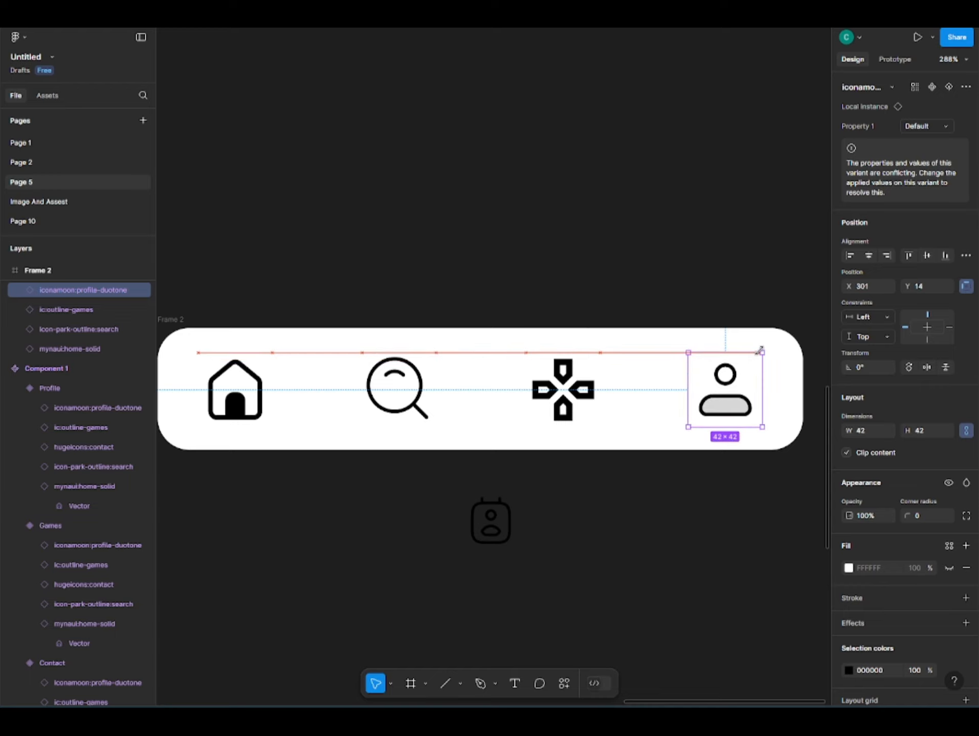
- Tidy up the four enlarged icons so they have equal horizontal gaps of 50 in the bar
left_click(596, 403, "shift")
left_click(425, 405, "shift")
left_click(253, 404, "shift")
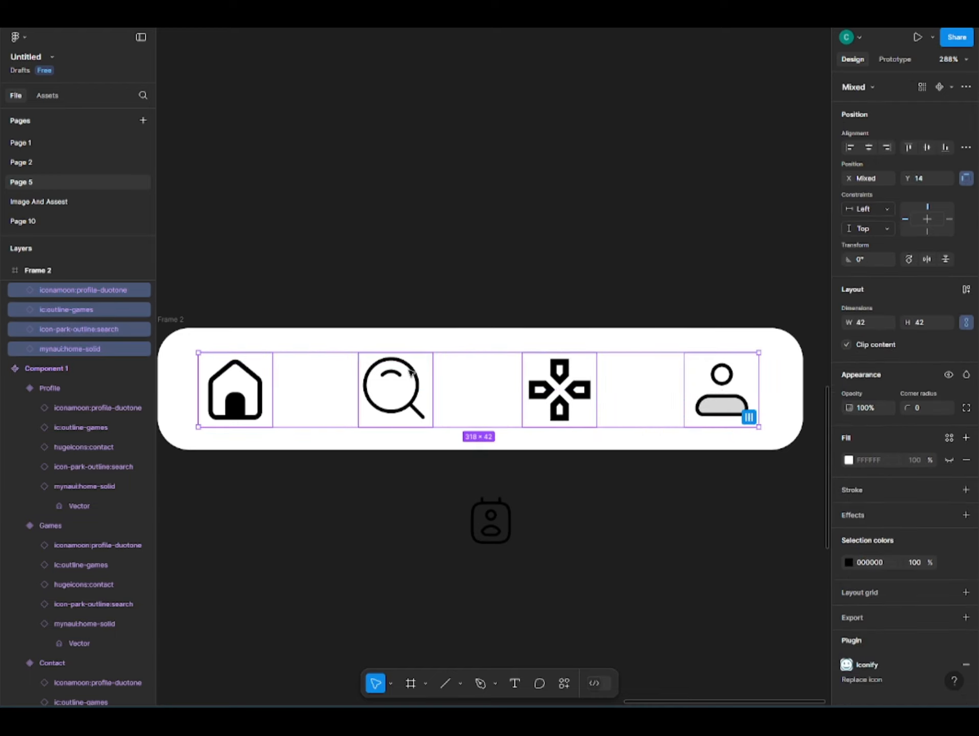
left_click(749, 418)
key("alt")
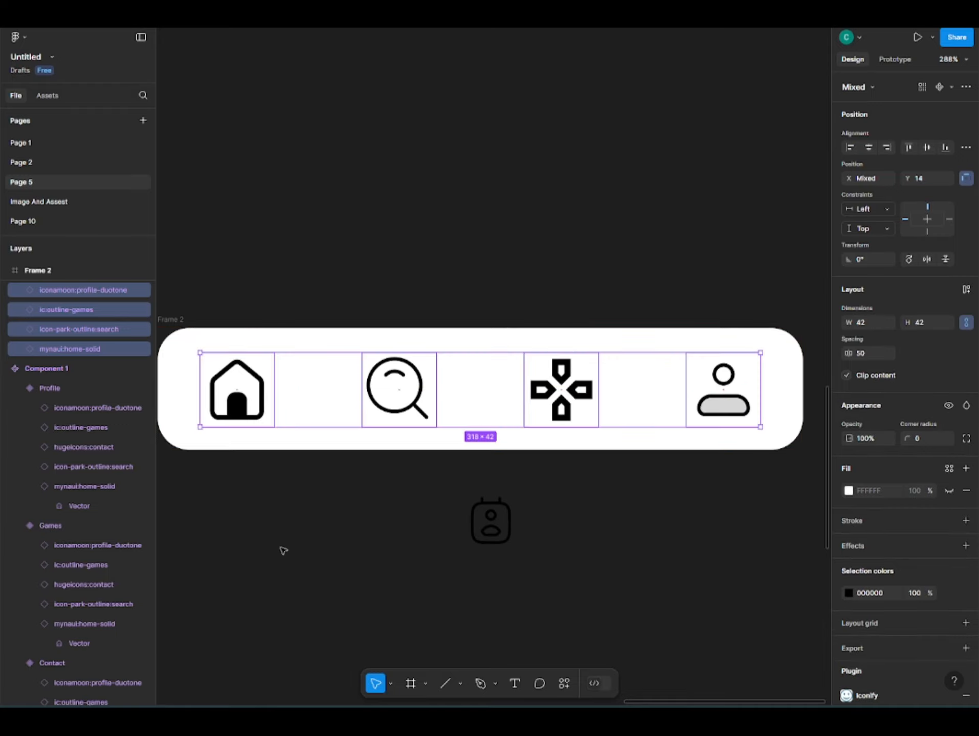
scroll(232, 528, "down", 3)
left_click(231, 528)
left_click_drag(235, 529, 331, 483)
scroll(302, 489, "down", 5)
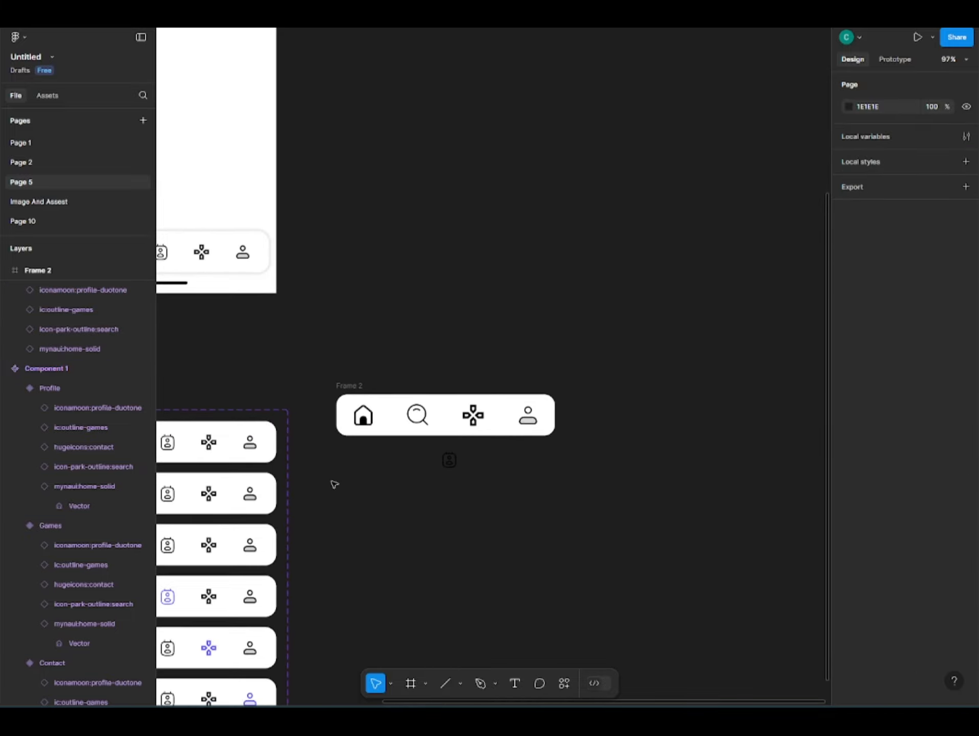
scroll(361, 456, "up", 8)
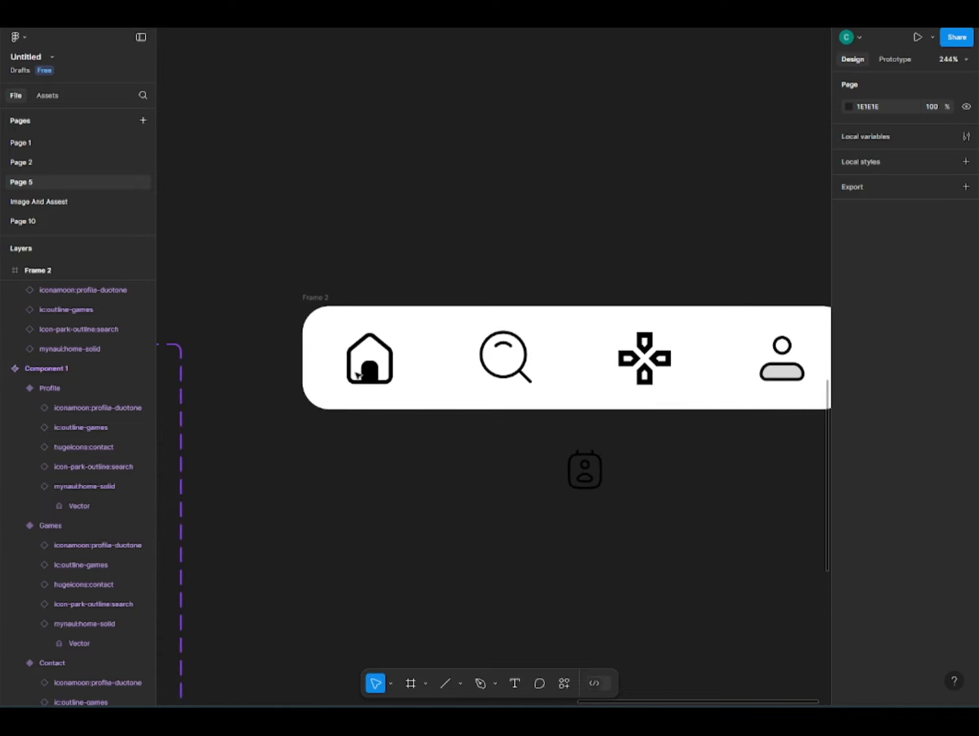
- Wrap the home, search, games and profile icons each in its own auto layout frame with 10 padding
left_click(351, 362)
scroll(351, 362, "up", 2)
scroll(370, 364, "up", 2)
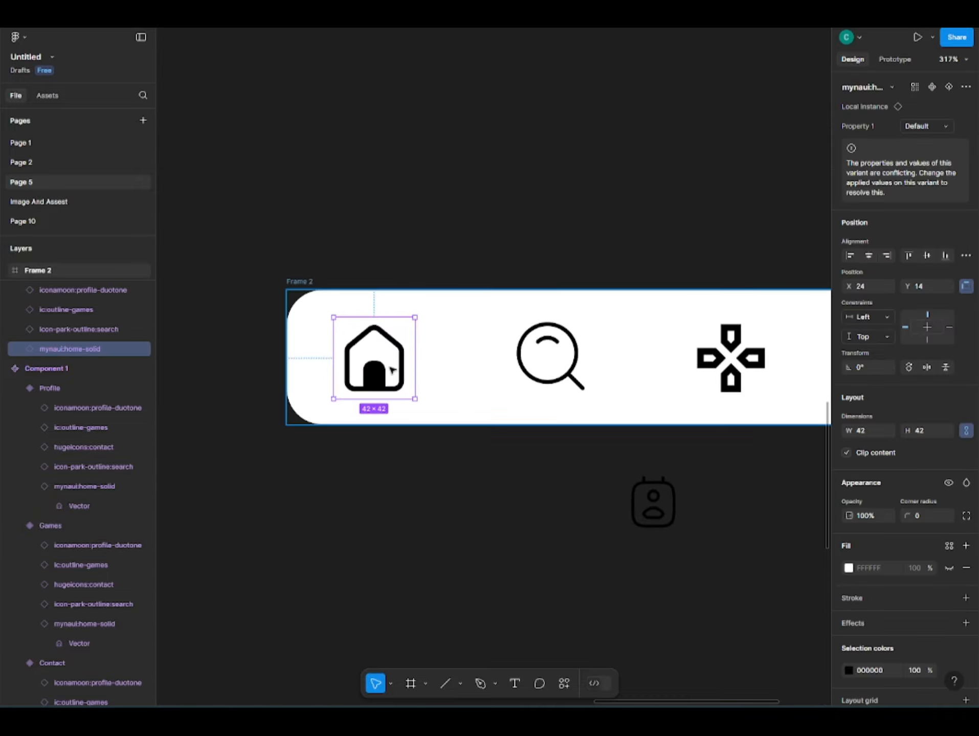
key("shift+a")
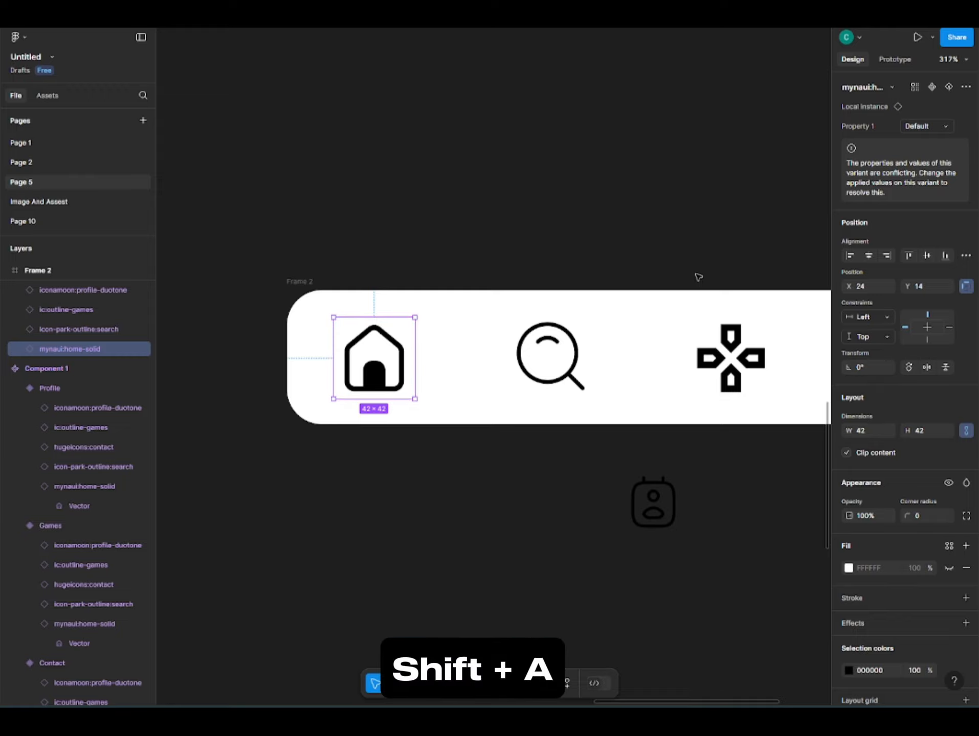
key("shift+a")
left_click(574, 357)
key("shift+a")
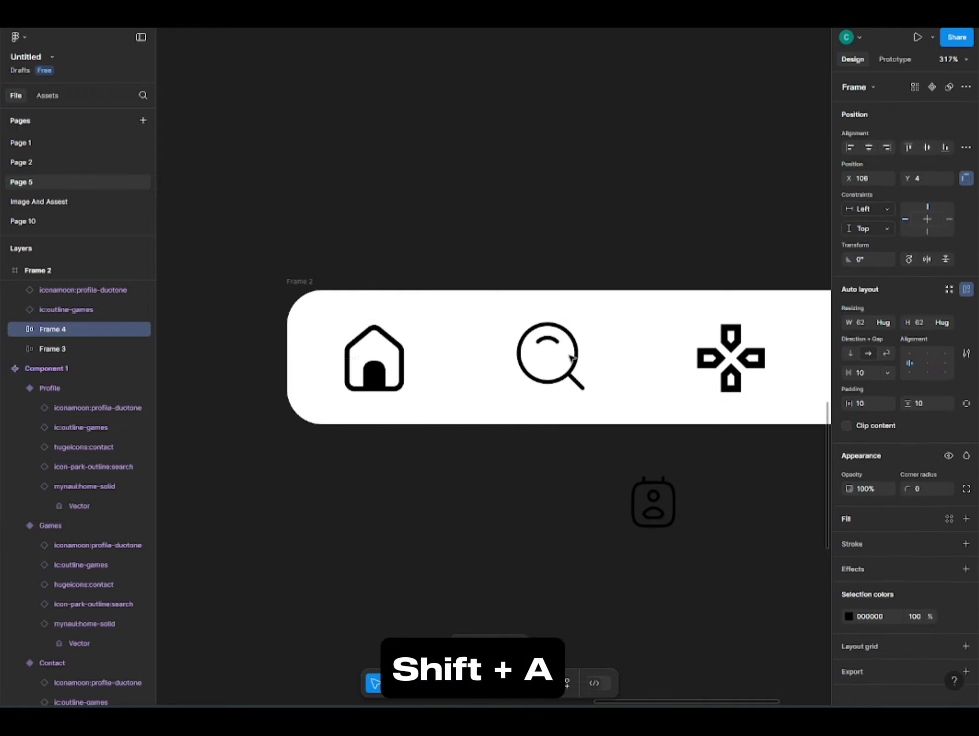
left_click(725, 340)
key("shift+a")
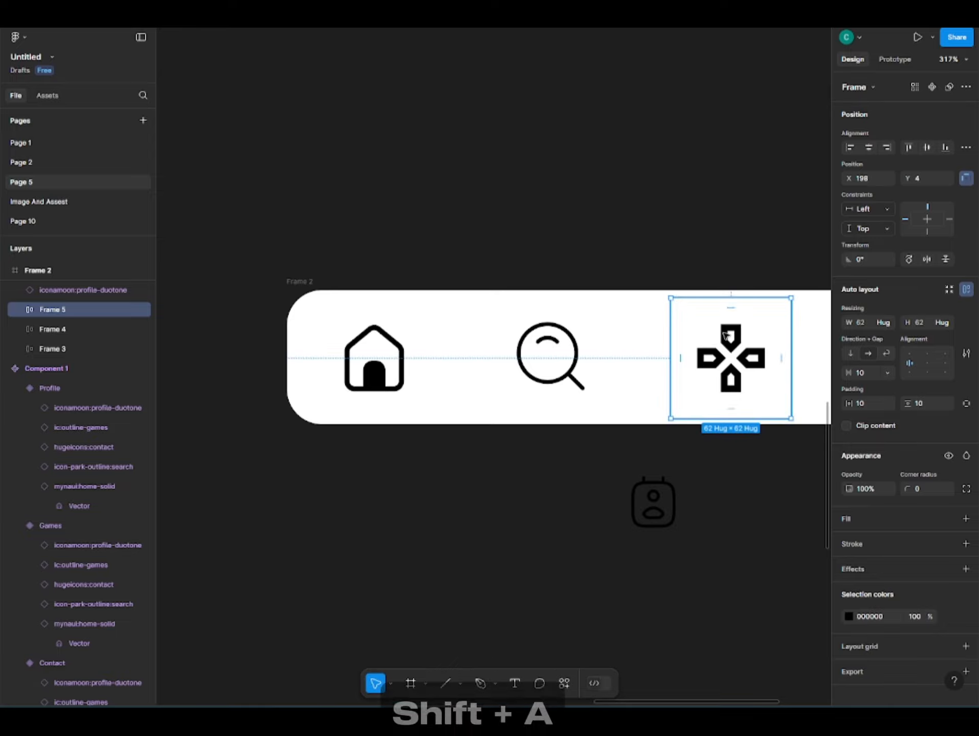
scroll(725, 336, "right", 4)
left_click(737, 364)
key("shift+a")
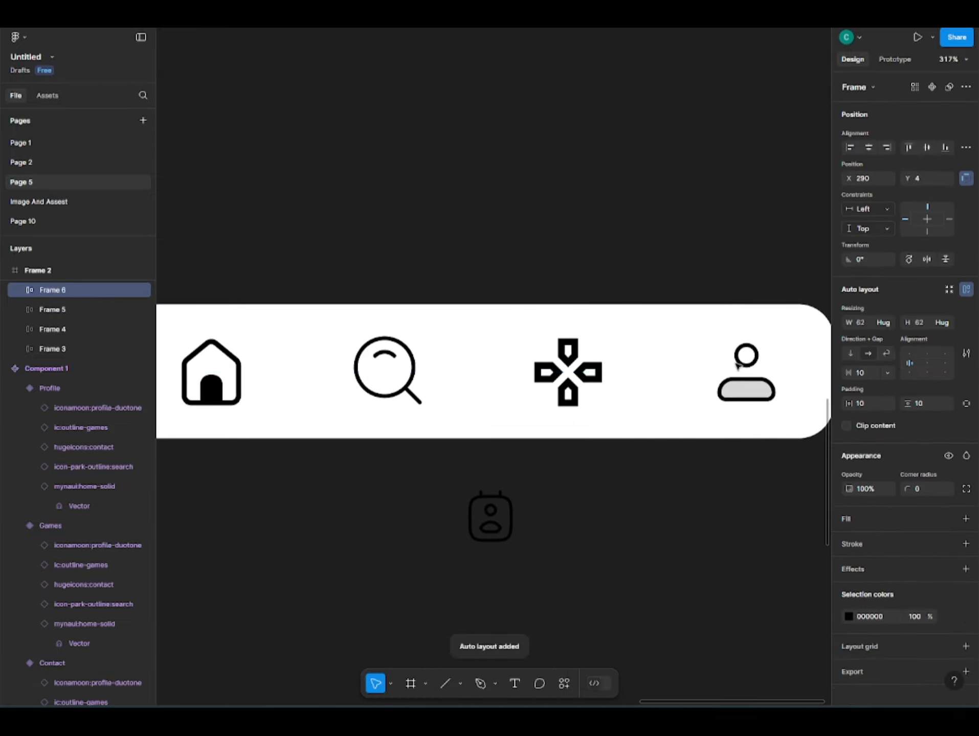
- Increase the white bar's height to 91 from its center and set its corner radius to 25
left_click(620, 287)
scroll(616, 289, "down", 2)
left_click(621, 312)
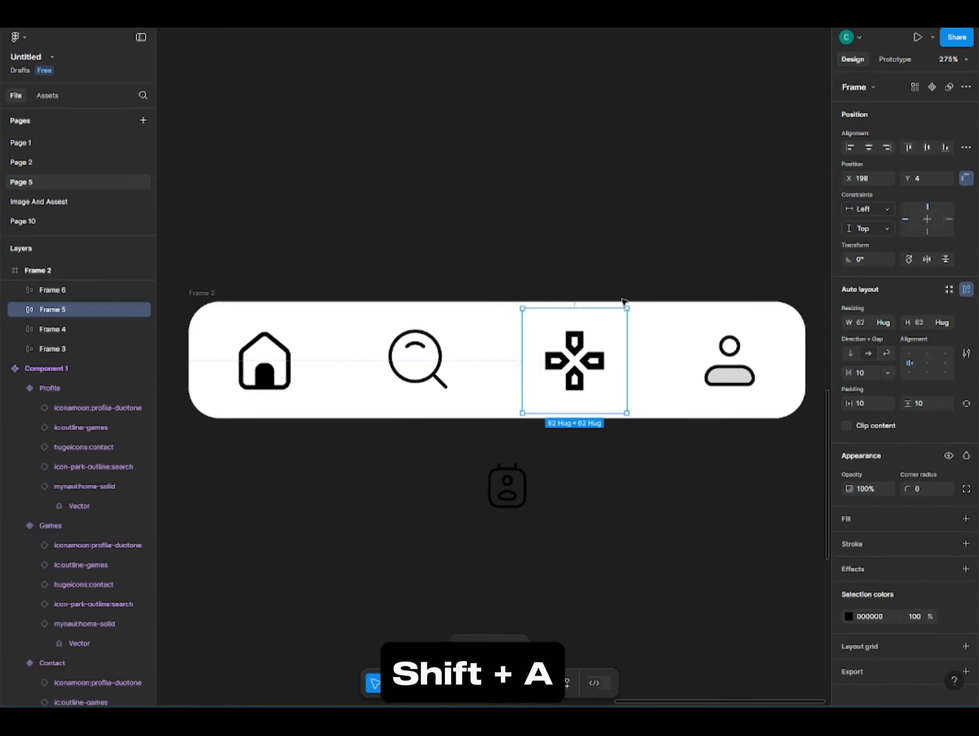
left_click(200, 305)
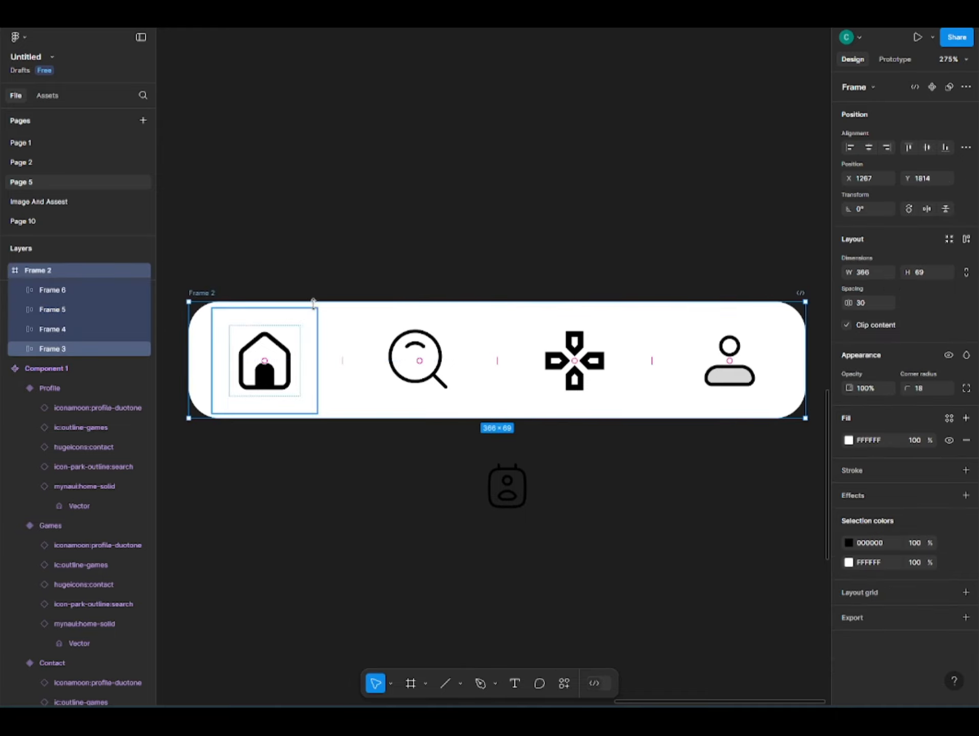
left_click_drag(317, 302, 321, 282)
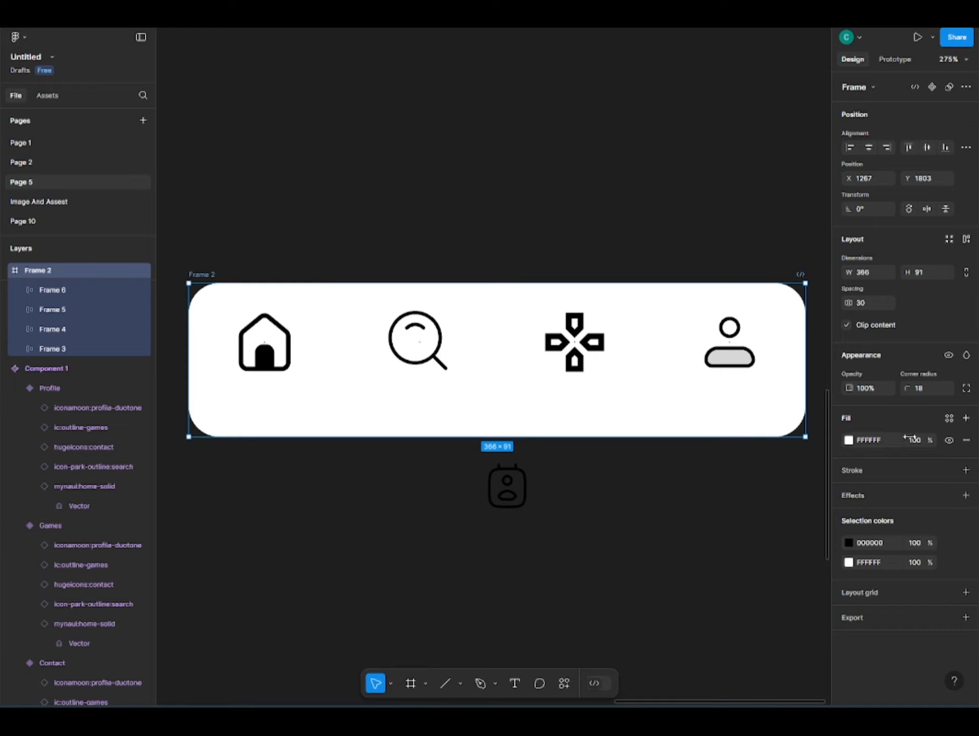
left_click_drag(901, 381, 938, 377)
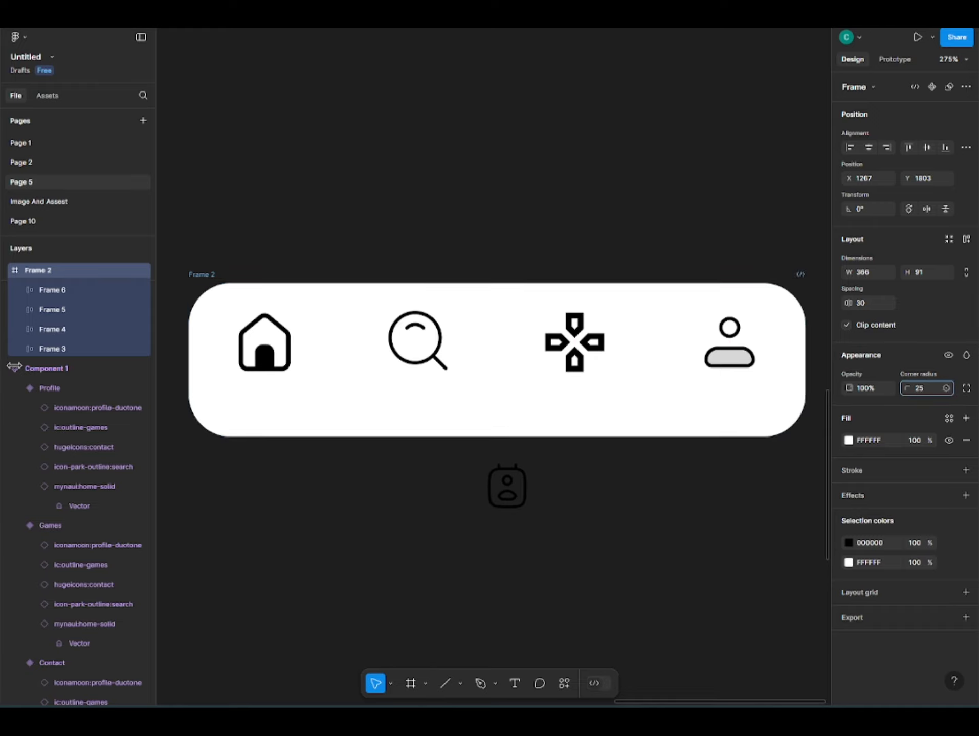
- Nudge the four icon frames down together to Y 15, centering them vertically in the taller bar
left_click(271, 383)
left_click(389, 374, "shift")
left_click(533, 354, "shift")
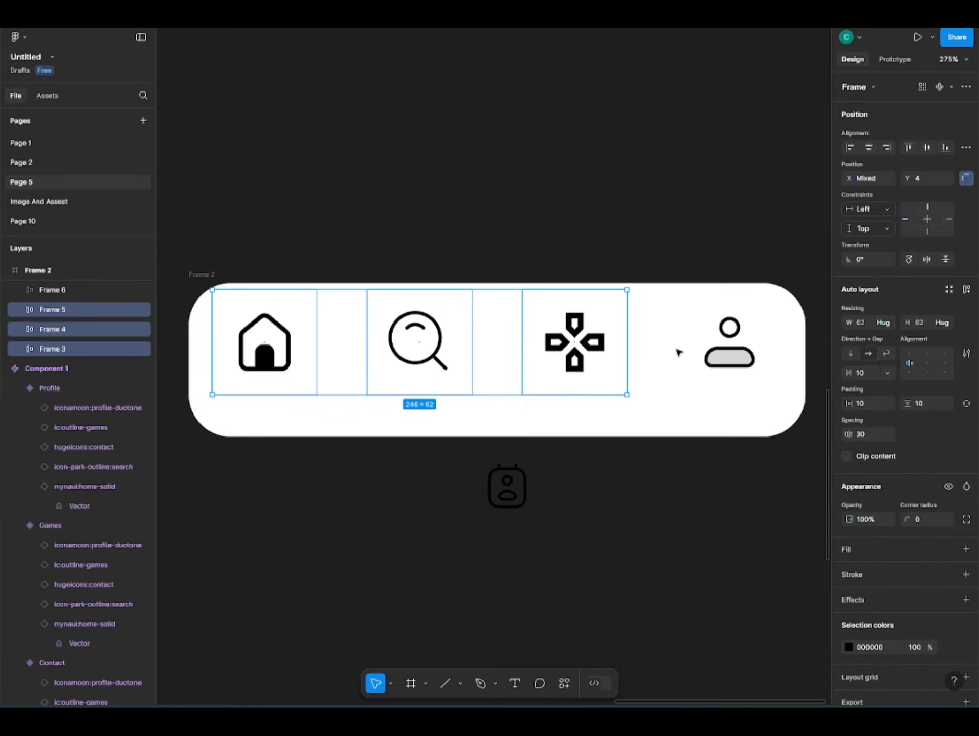
left_click(678, 352, "shift")
key("Down")
key("Down")
key("Down")
key("Down")
key("Down")
key("Down")
key("Down")
key("Down")
key("Down")
key("Down")
key("Down")
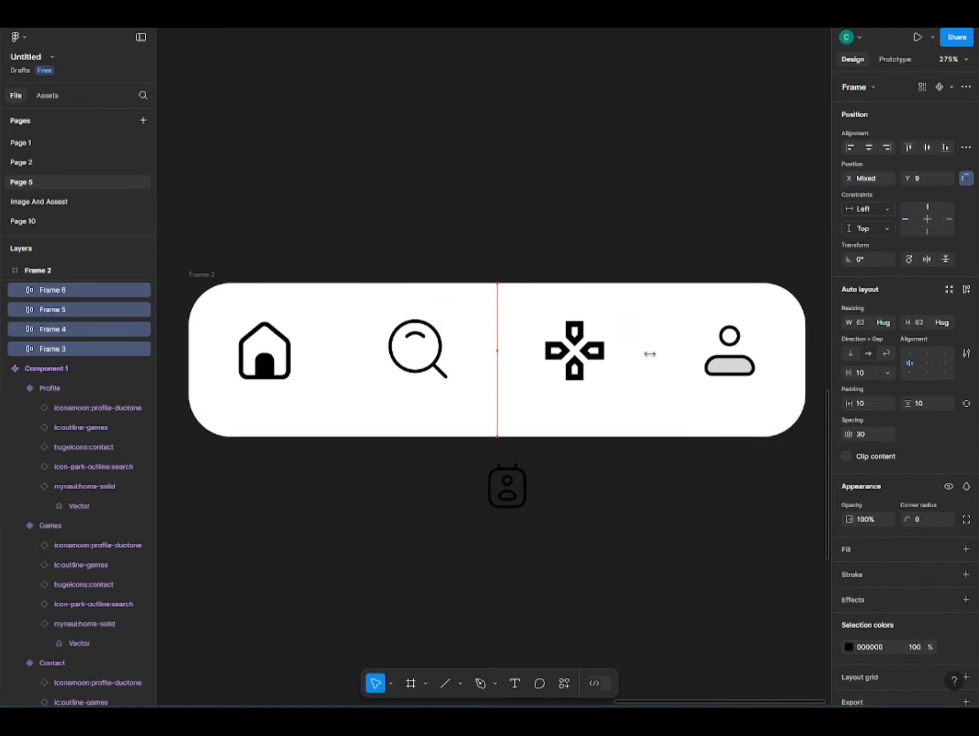
- Delete the leftover contact icon beneath the bar
left_click(249, 536)
left_click(243, 391)
left_click(325, 694)
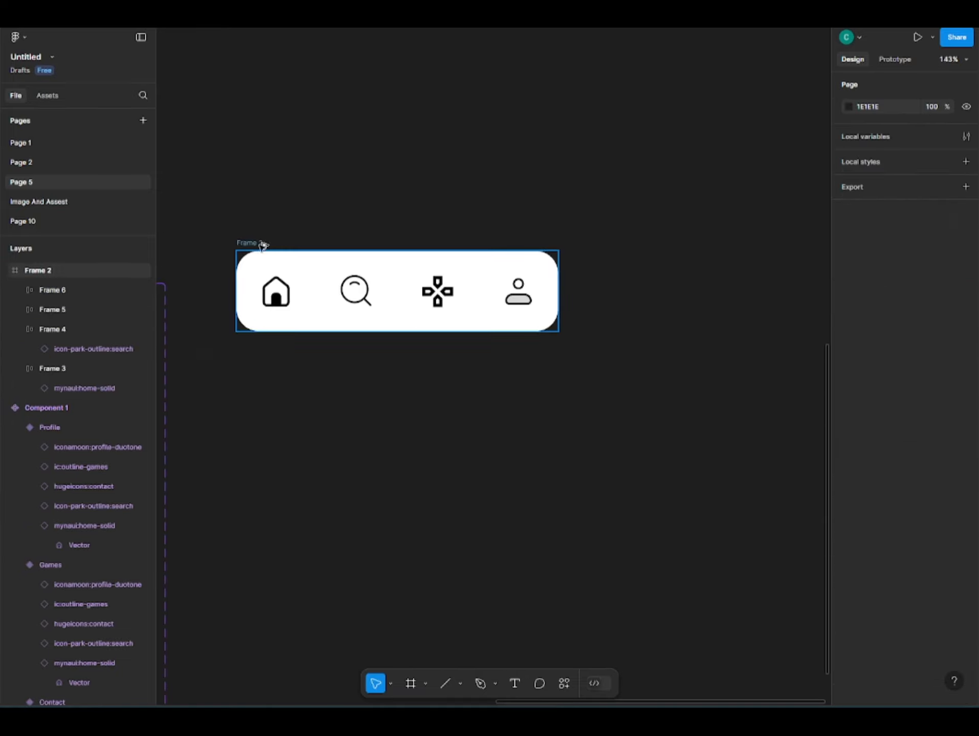
- Duplicate the navigation bar and place the copy directly below the original
left_click_drag(262, 245, 263, 334)
scroll(271, 385, "up", 3)
left_click(277, 379)
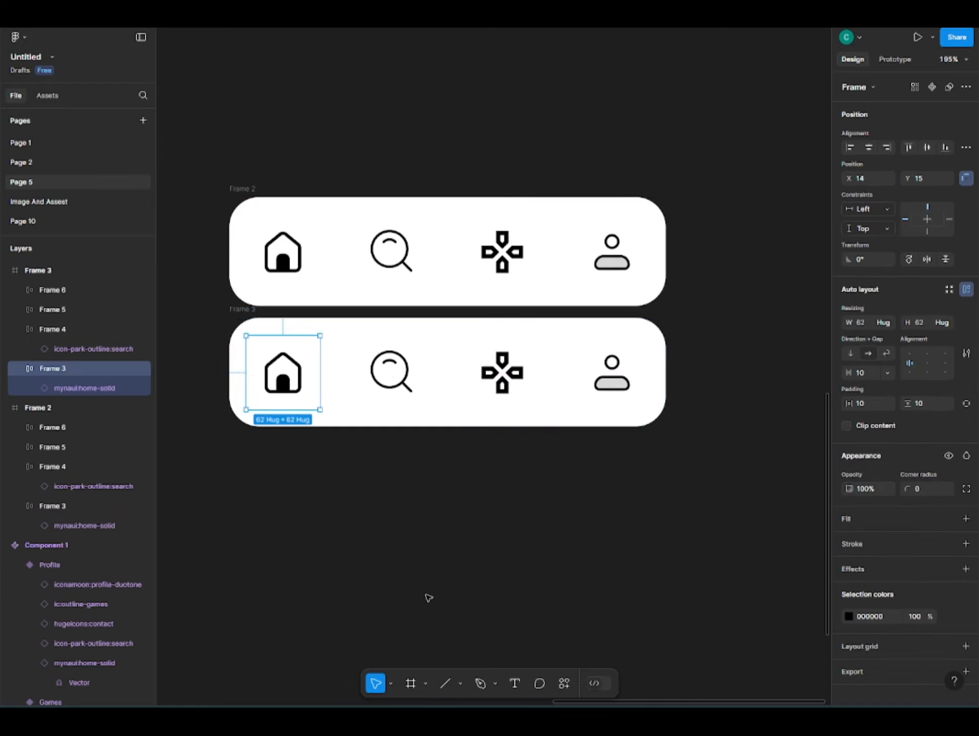
- Create a HOME text label in Lexend SemiBold and place it after the home icon inside the copied bar's home frame
left_click(313, 482)
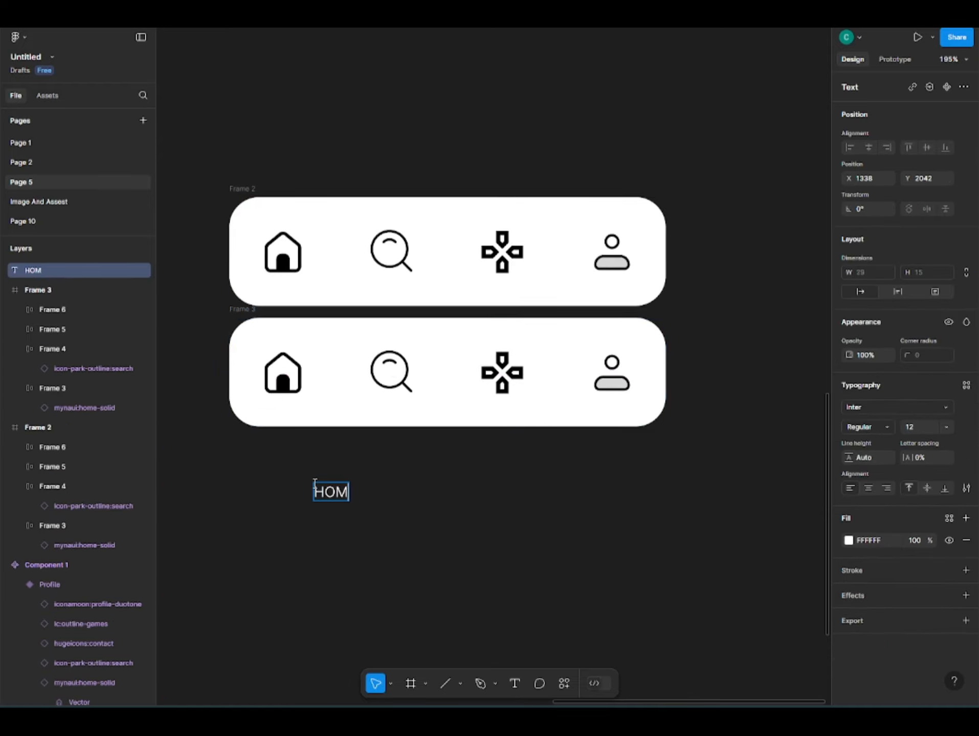
left_click(868, 402)
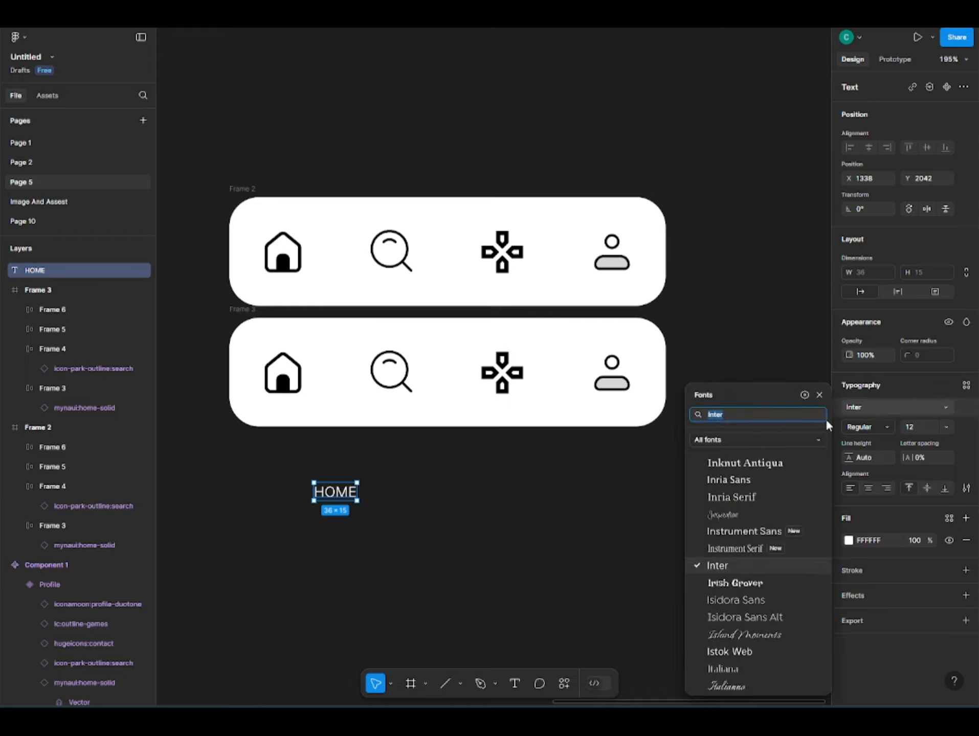
type("lexe")
left_click(707, 439)
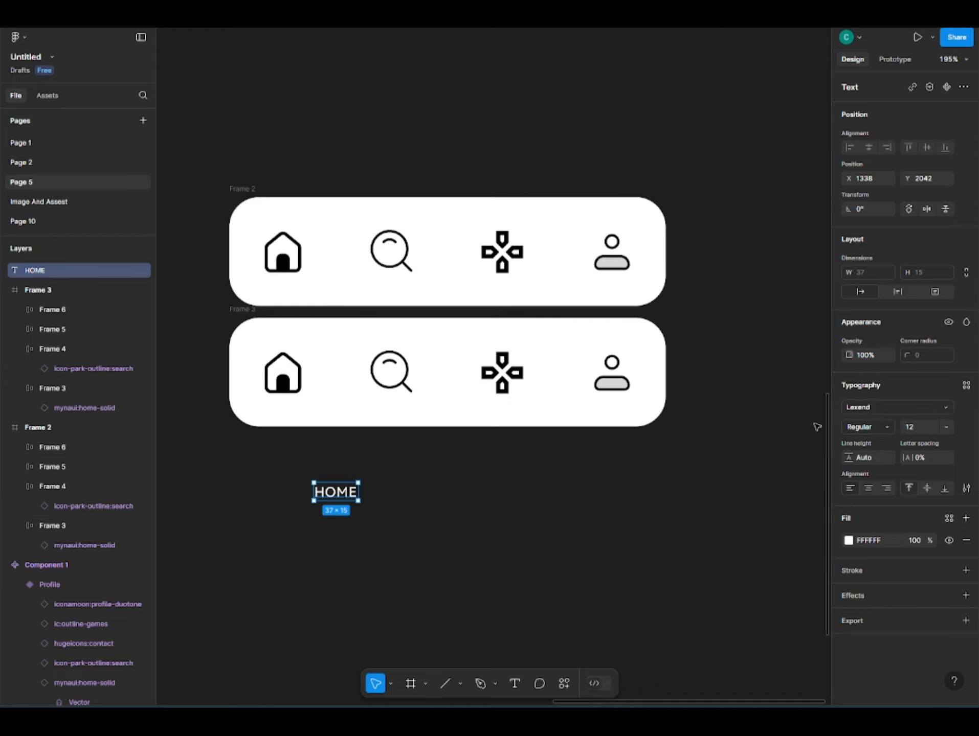
left_click(867, 427)
left_click(872, 454)
left_click_drag(335, 492, 400, 371)
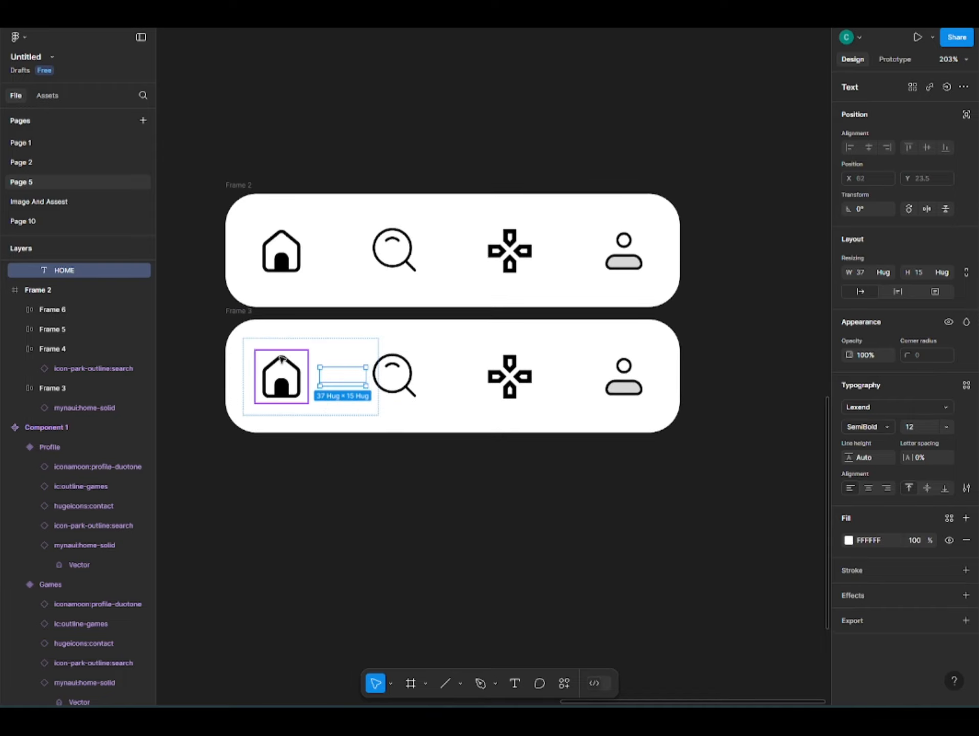
- Round the copied bar's home frame to a corner radius of 5 and fill it with purple 9747FF
left_click(281, 360)
left_click(302, 344)
left_click_drag(925, 486, 10, 487)
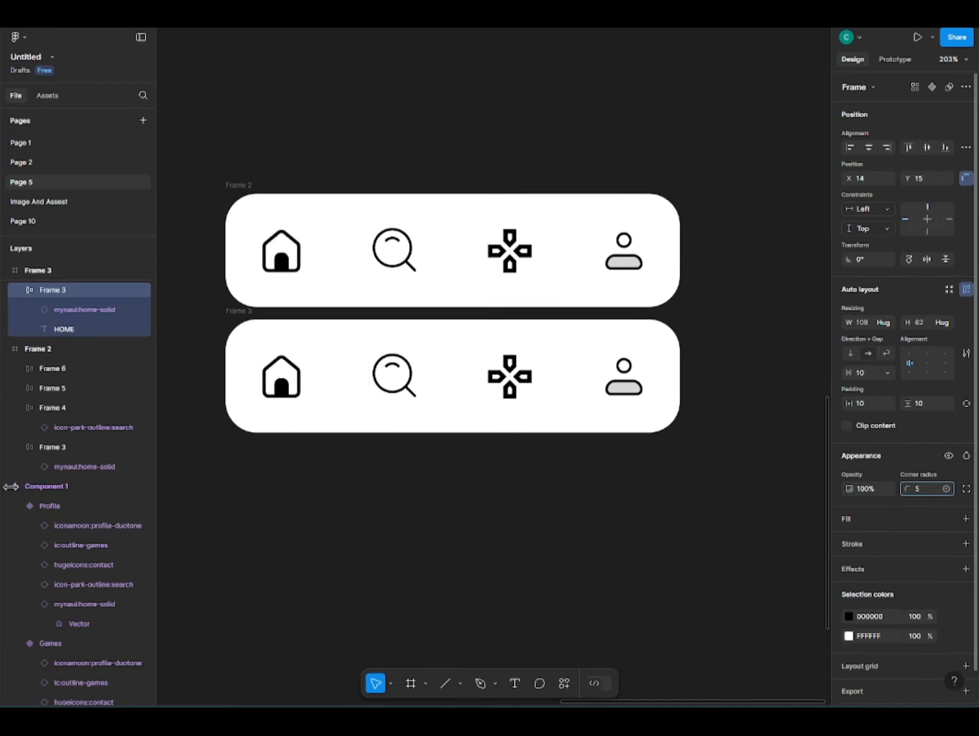
left_click(855, 520)
left_click(849, 542)
left_click(757, 643)
left_click(624, 547)
- Recolor the home icon inside the purple frame to white
double_click(292, 376)
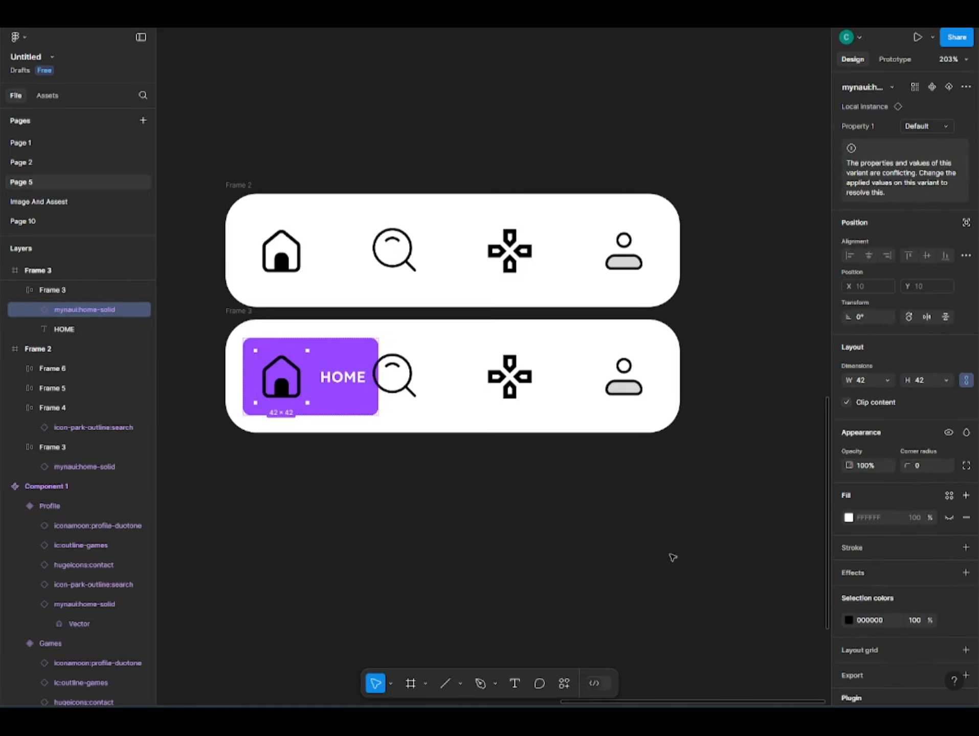
left_click(849, 621)
left_click(714, 644)
left_click(542, 476)
- Distribute the home, search, gamepad and profile items of the second bar with equal horizontal spacing
scroll(376, 379, "up", 3)
left_click(293, 403)
left_click(424, 380, "shift")
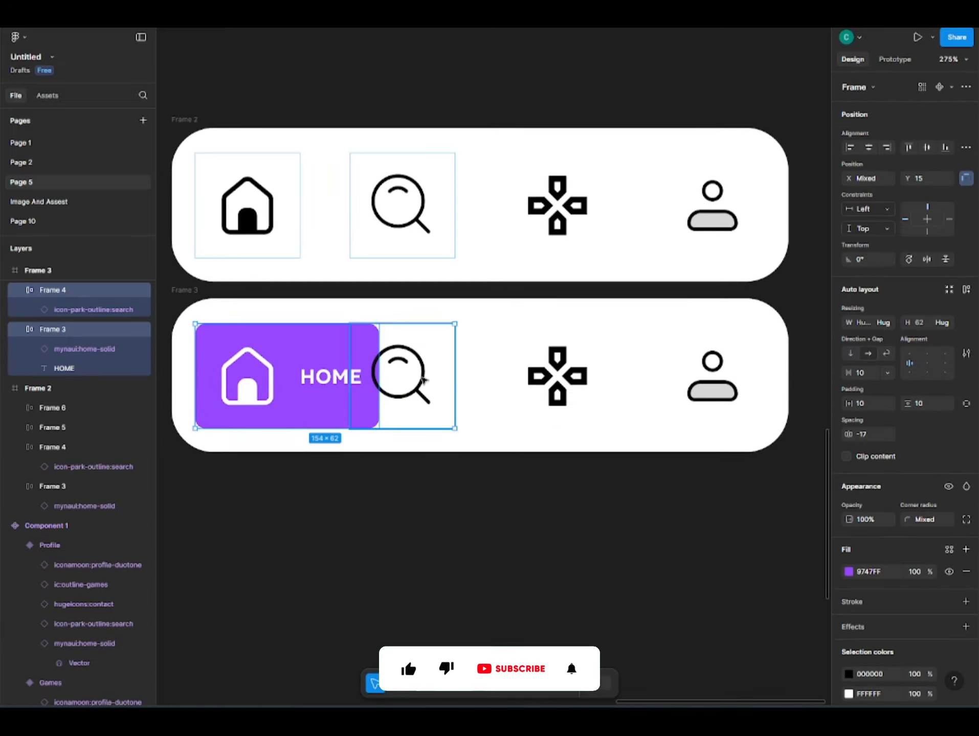
left_click(558, 376, "shift")
left_click(710, 376, "shift")
left_click(965, 148)
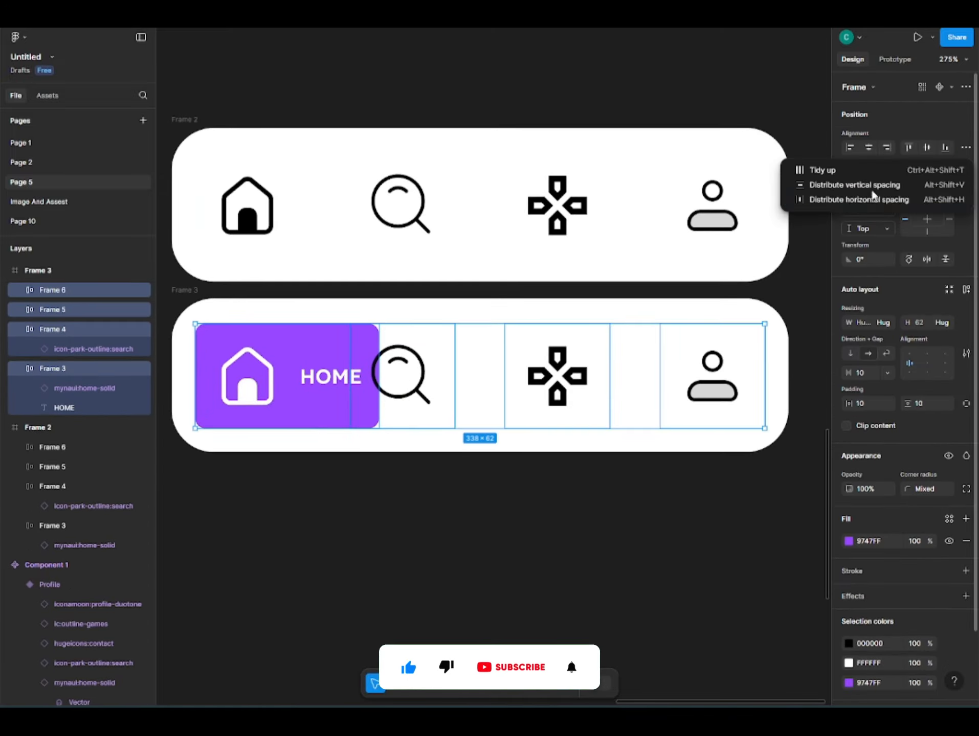
left_click(818, 195)
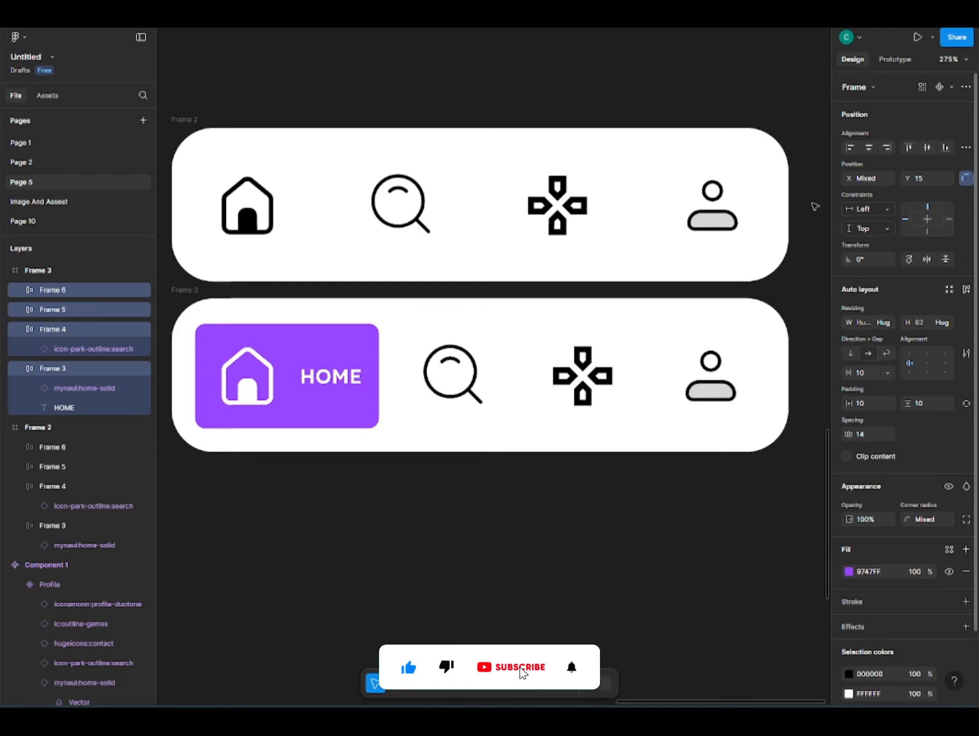
- Increase the corner radius of the purple home button to 17
left_click(358, 524)
left_click(330, 409)
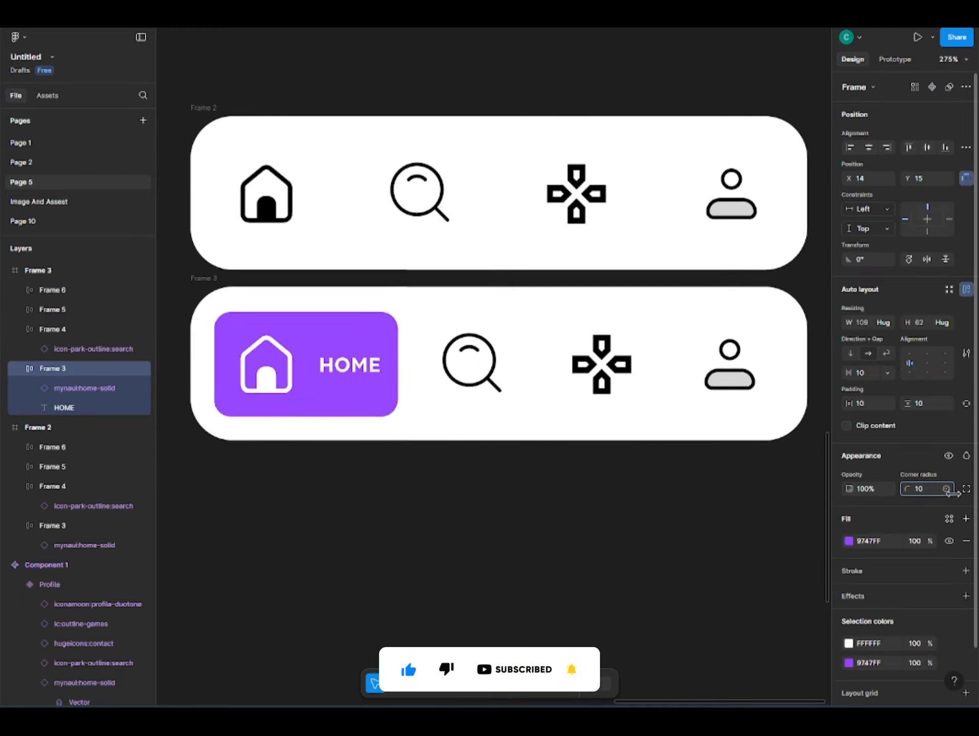
left_click_drag(953, 494, 66, 499)
left_click(289, 504)
scroll(222, 500, "left", 1)
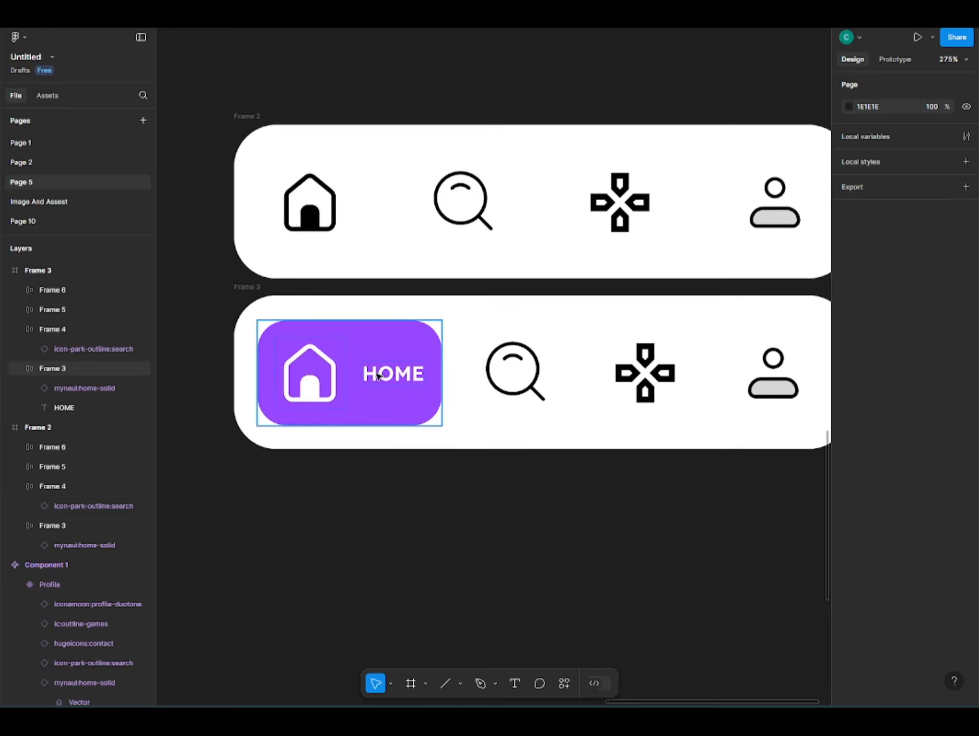
- Try a zero gap and 20 horizontal padding on the purple home button, and undo the padding change
left_click(379, 377)
left_click_drag(856, 372, 864, 403)
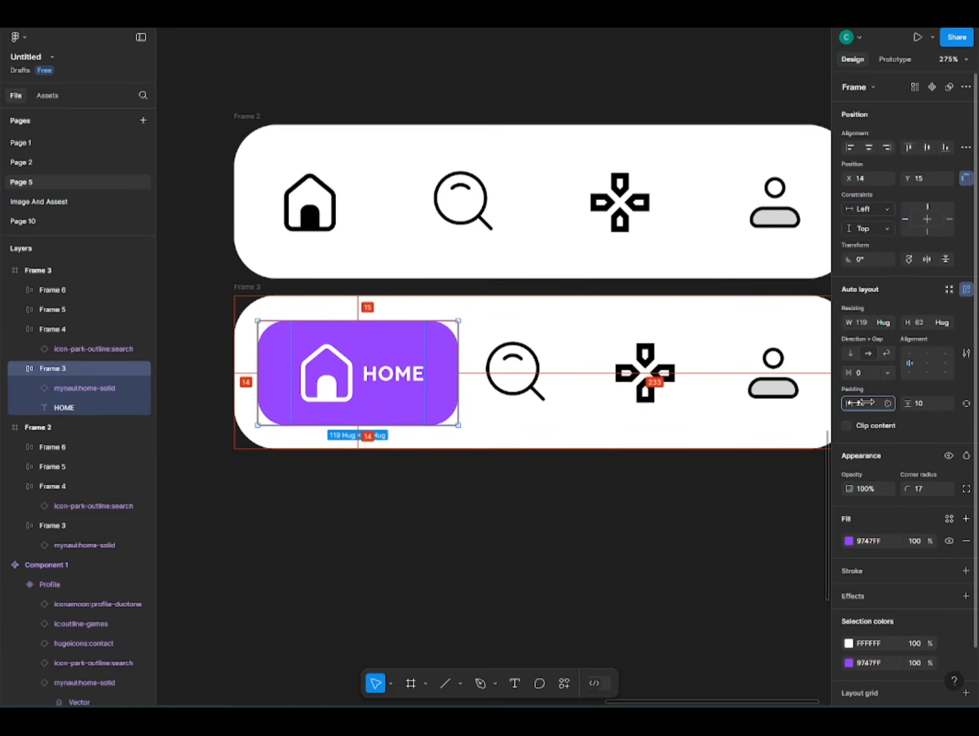
left_click(306, 525)
left_click_drag(306, 524, 286, 494)
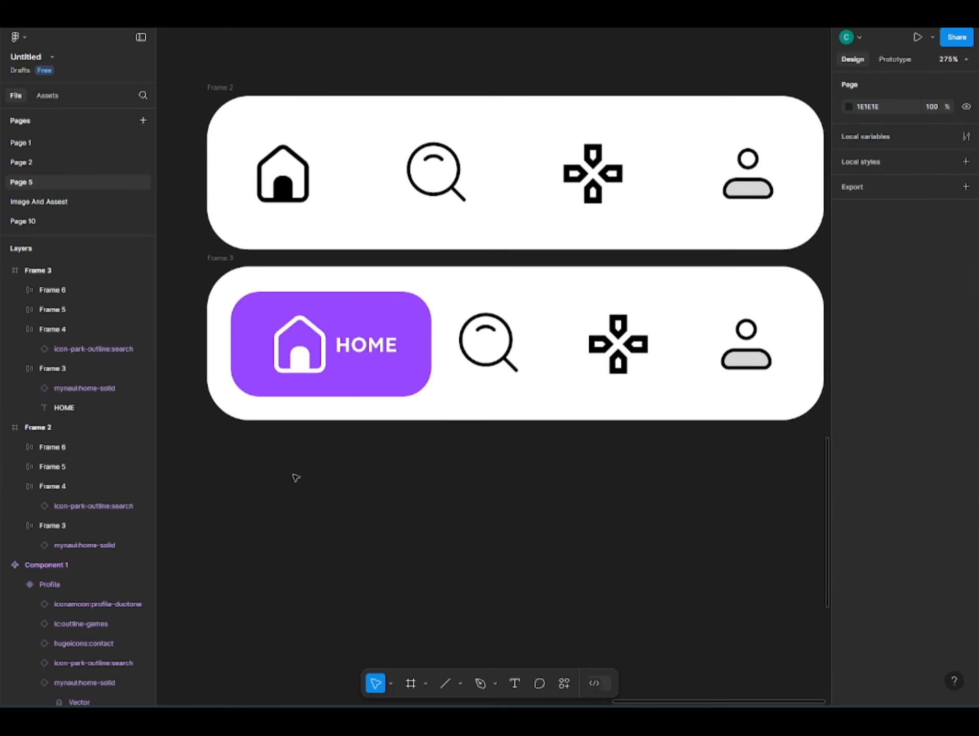
key("ctrl+z")
key("ctrl+z")
key("ctrl+z")
key("ctrl+z")
key("ctrl+z")
key("ctrl+z")
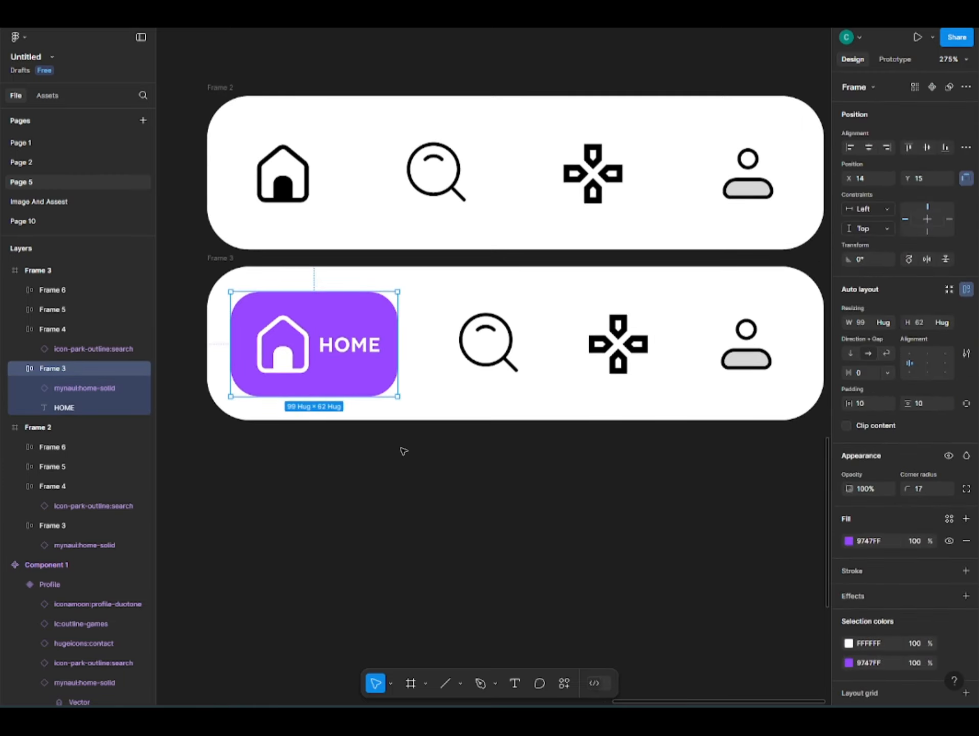
- Give the purple home button an individual right padding of 20 and an item gap of 6
left_click(966, 403)
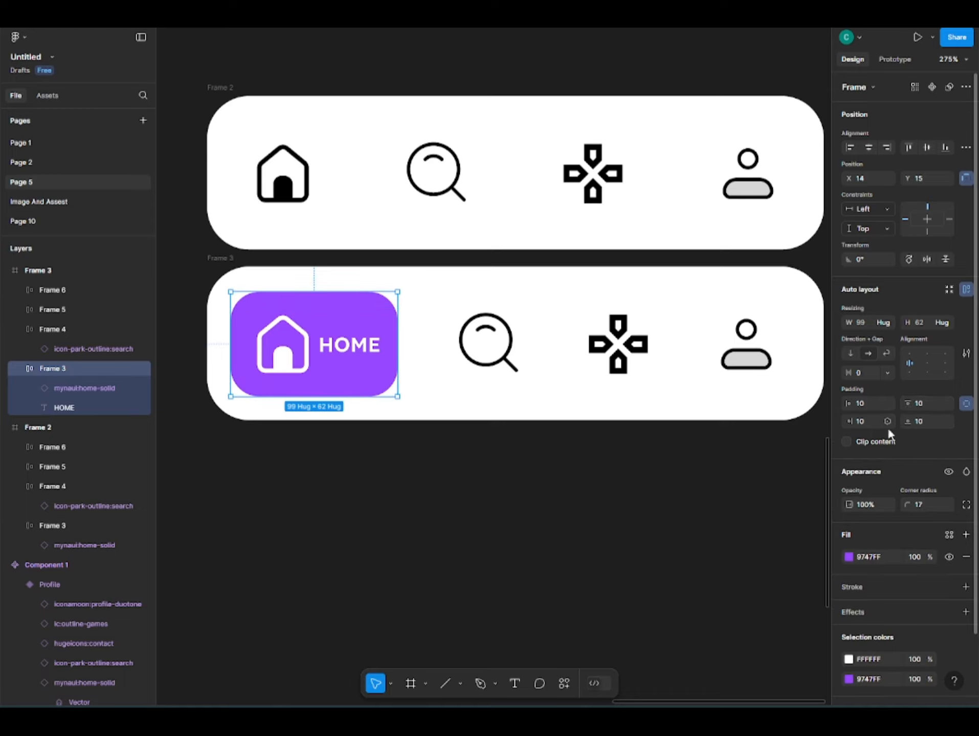
left_click_drag(850, 422, 858, 422)
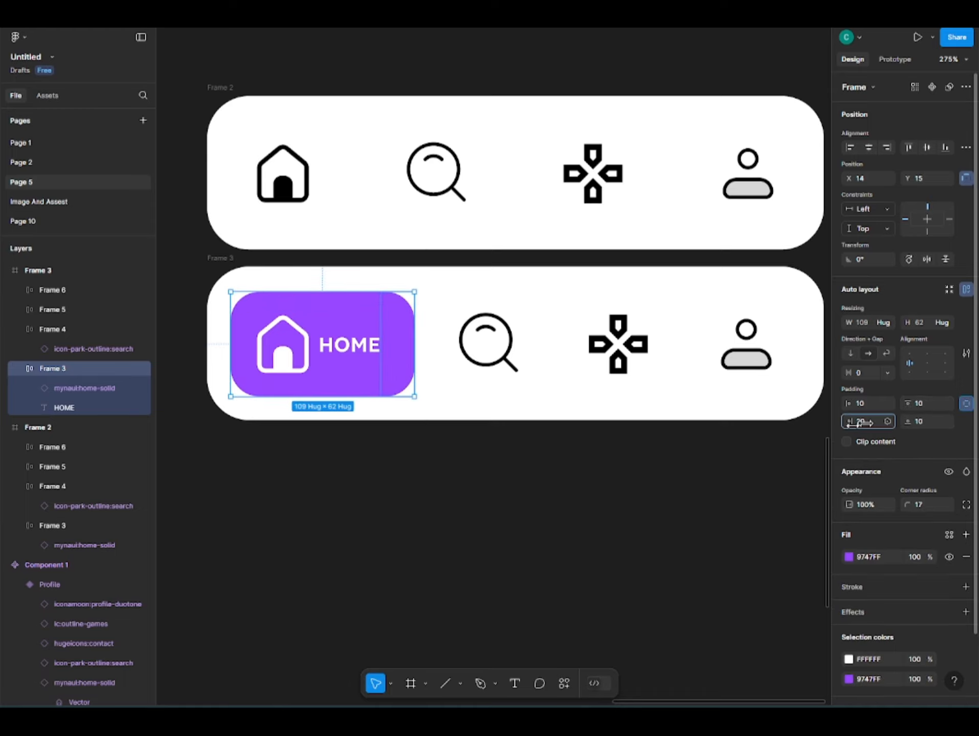
left_click_drag(851, 374, 855, 374)
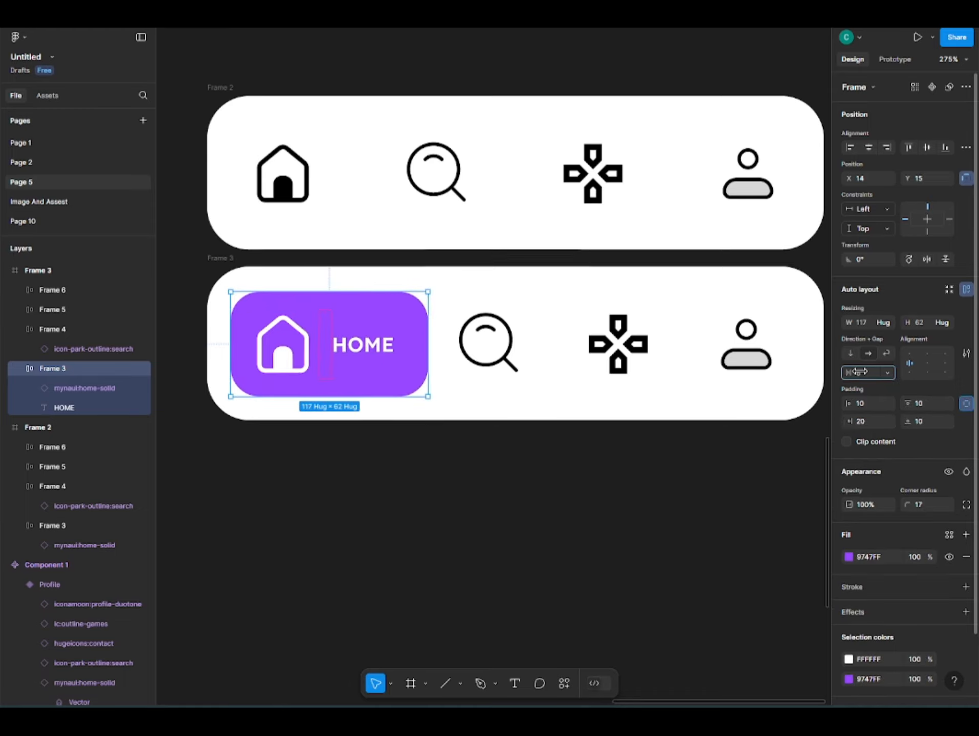
left_click(537, 449)
- Duplicate the bar with the purple HOME button and place the copy directly below it
left_click(217, 260)
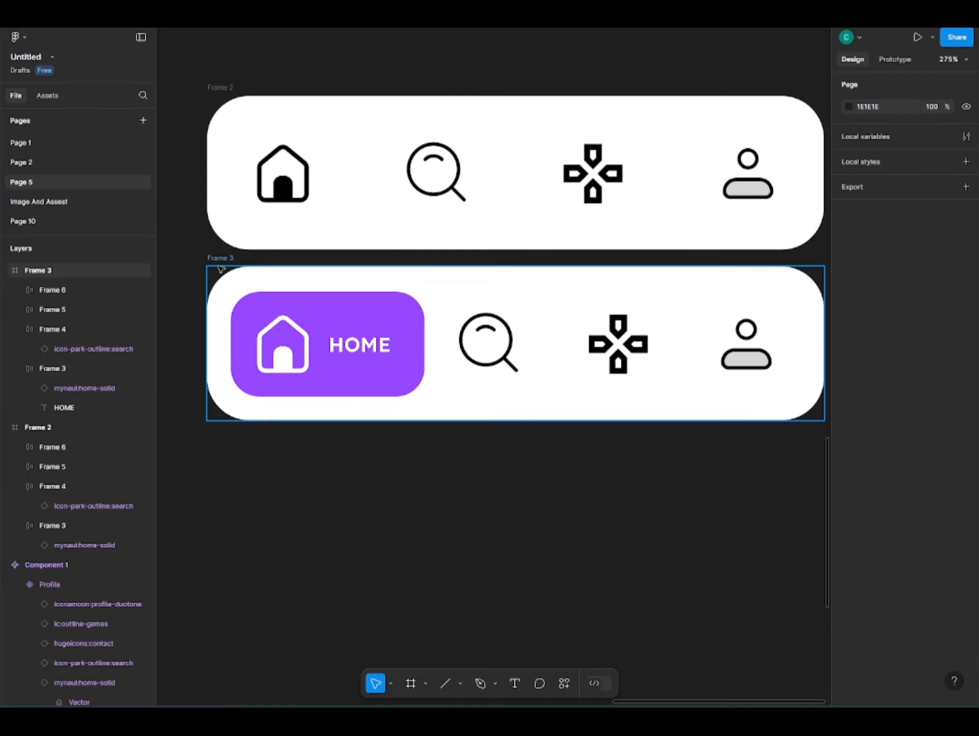
left_click_drag(217, 259, 212, 433, "alt")
scroll(276, 425, "down", 2)
- Move the HOME label from the copied bar's home button into its search item and shift that item slightly left
double_click(385, 413)
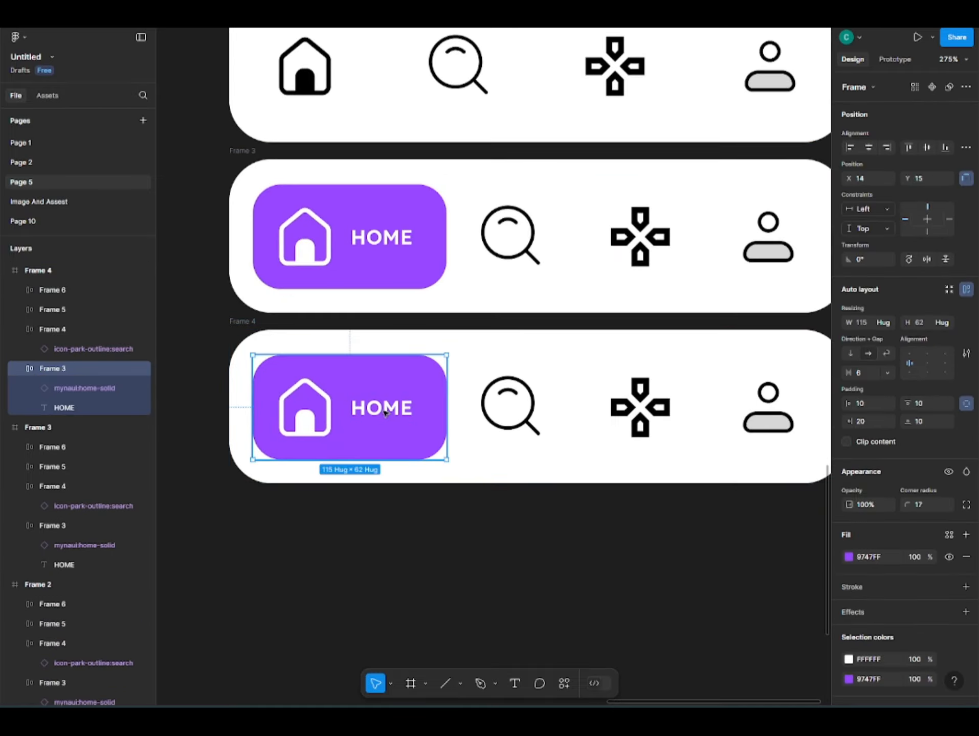
key("Delete")
key("ctrl+z")
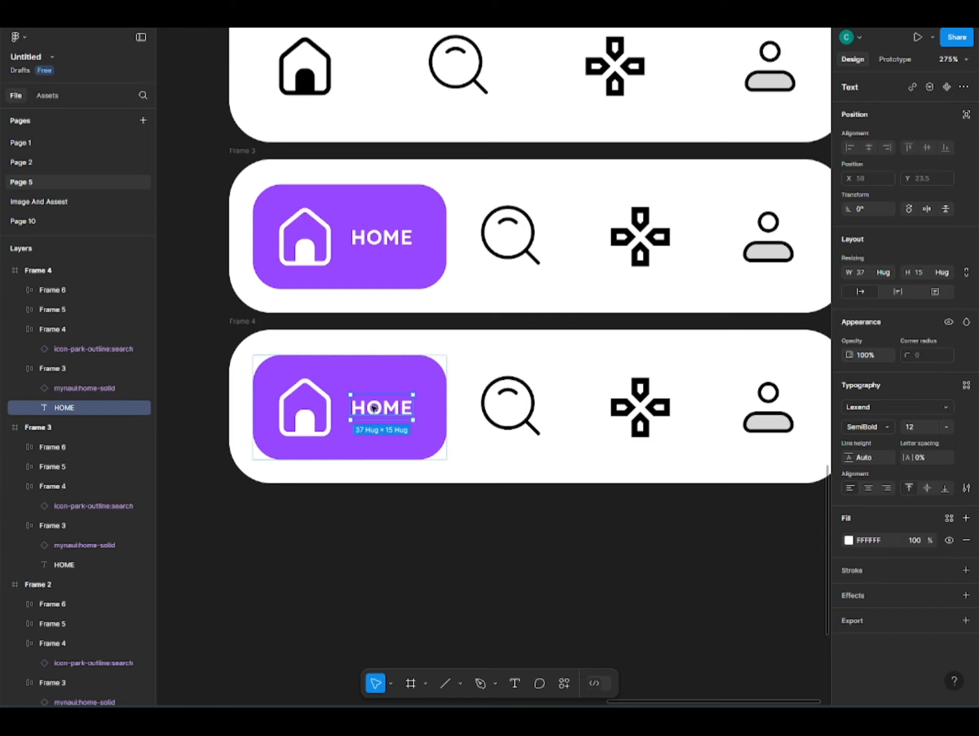
key("Delete")
left_click(353, 414)
left_click(486, 413)
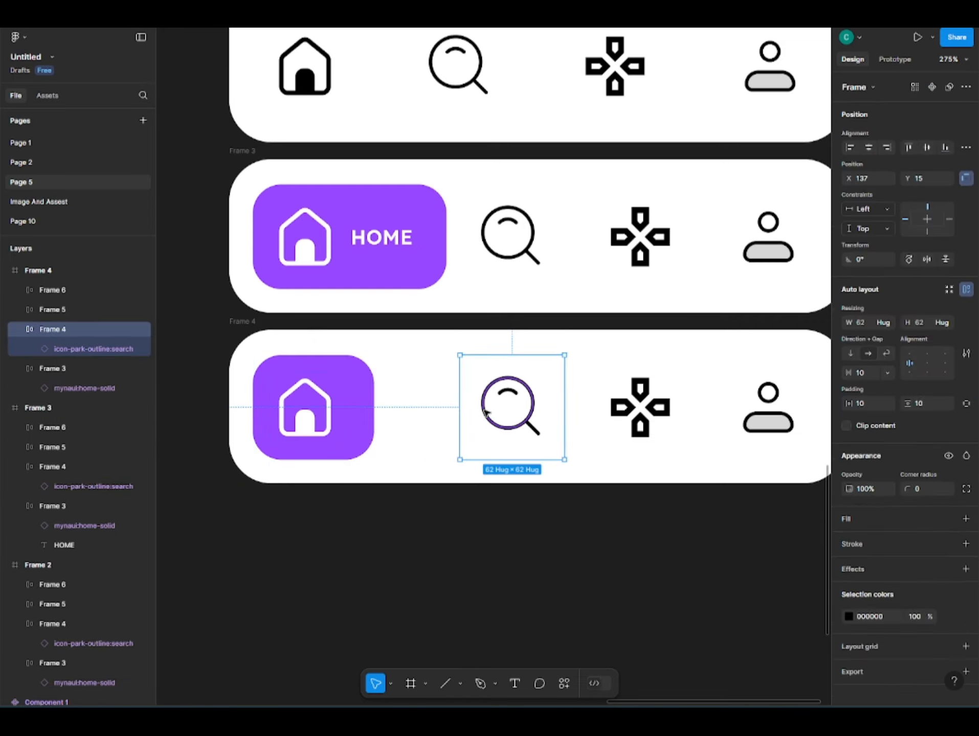
key("ctrl+v")
key("Escape")
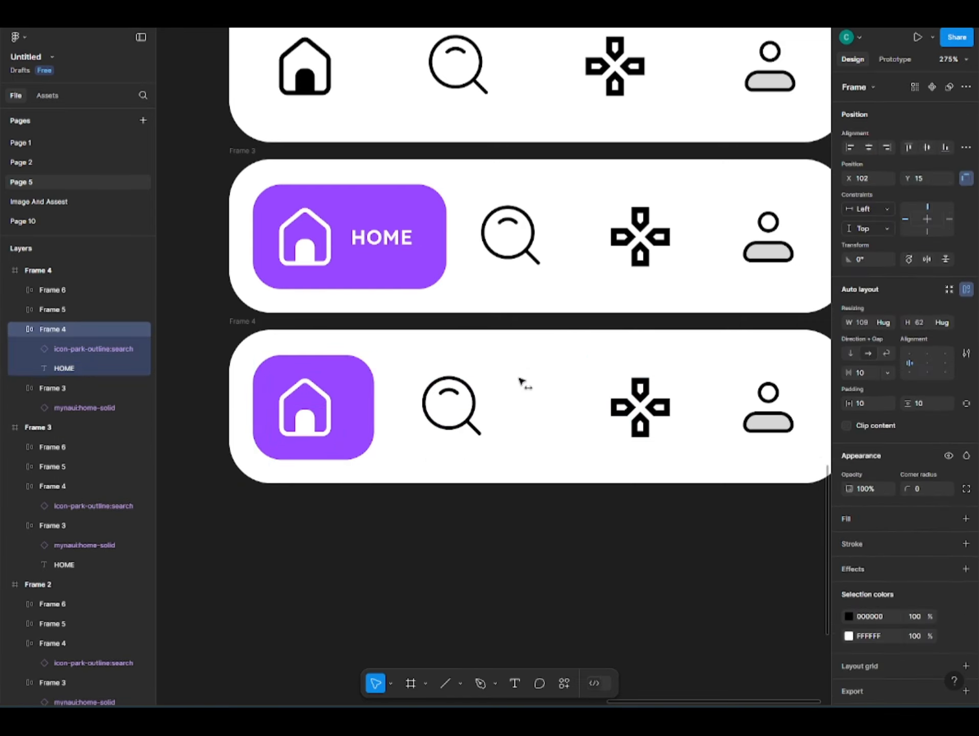
left_click_drag(522, 383, 509, 387)
- Remove the purple fill from the lowest bar's home item and recolor its home icon to black
left_click(358, 412)
left_click(964, 555)
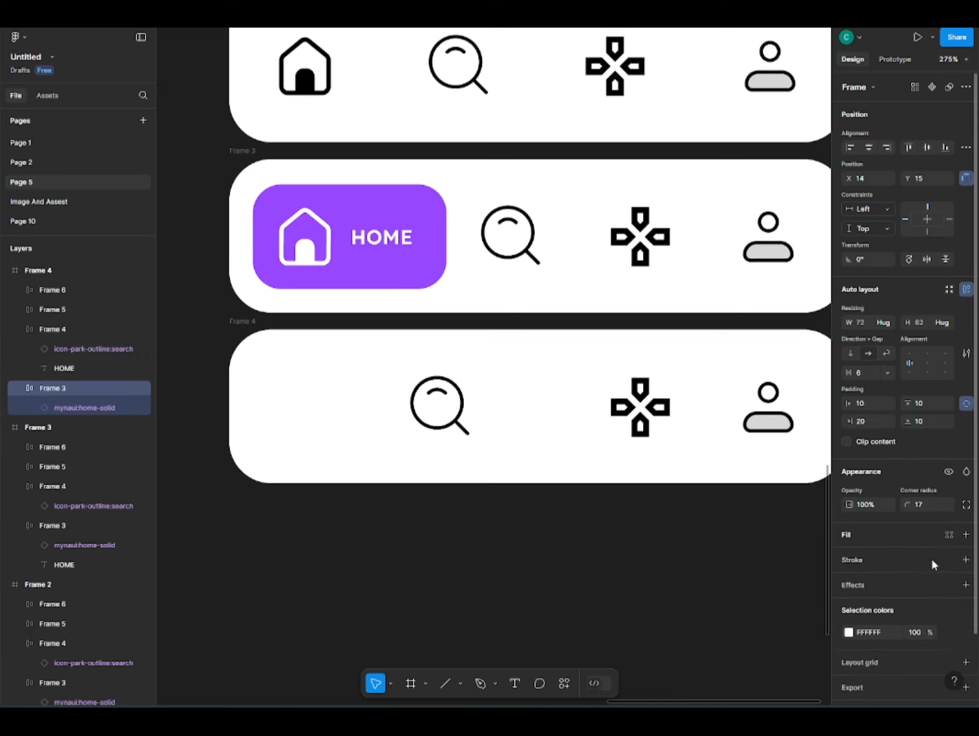
left_click(848, 633)
left_click(704, 642)
left_click(391, 631)
- Select all four items of the lowest bar and space them evenly
left_click(342, 412)
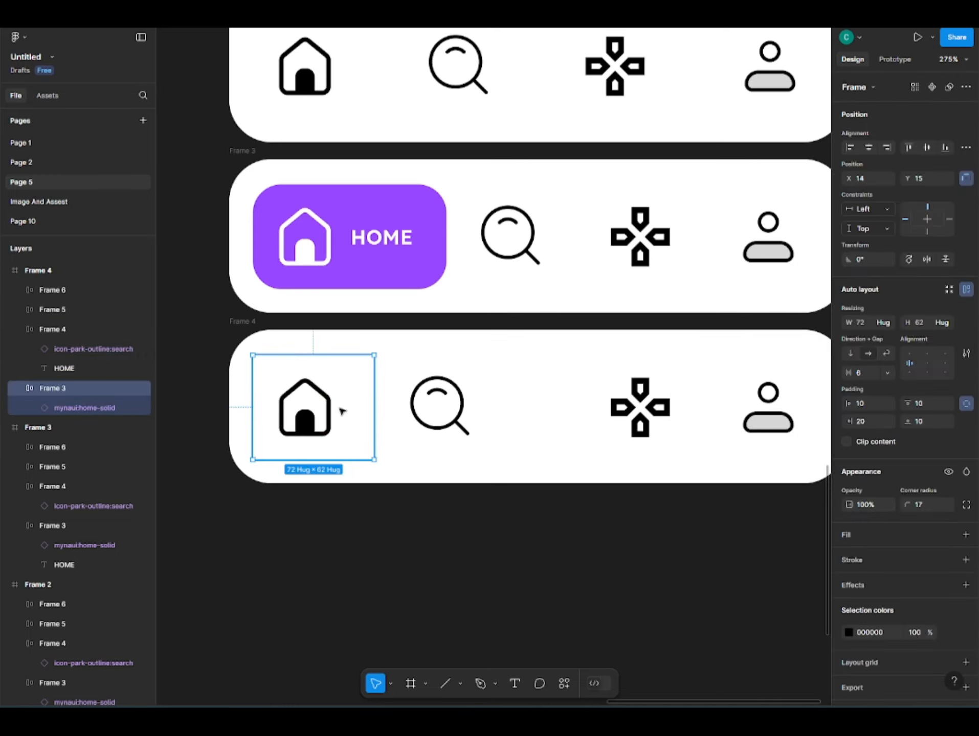
left_click(454, 409, "shift")
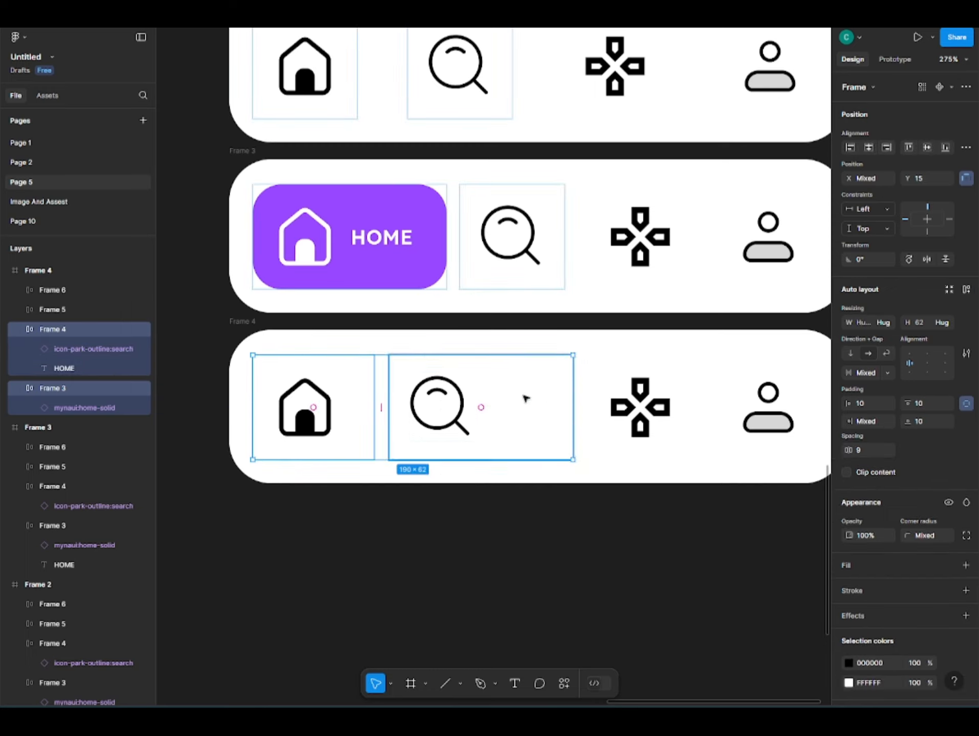
left_click(665, 404, "shift")
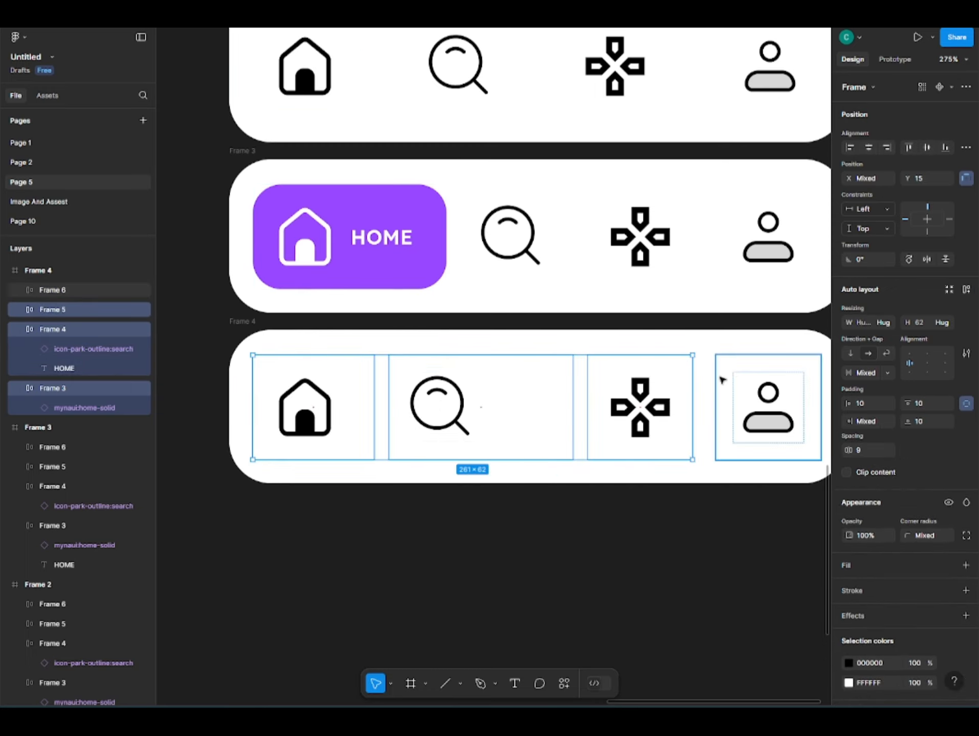
left_click(966, 87)
left_click(763, 426)
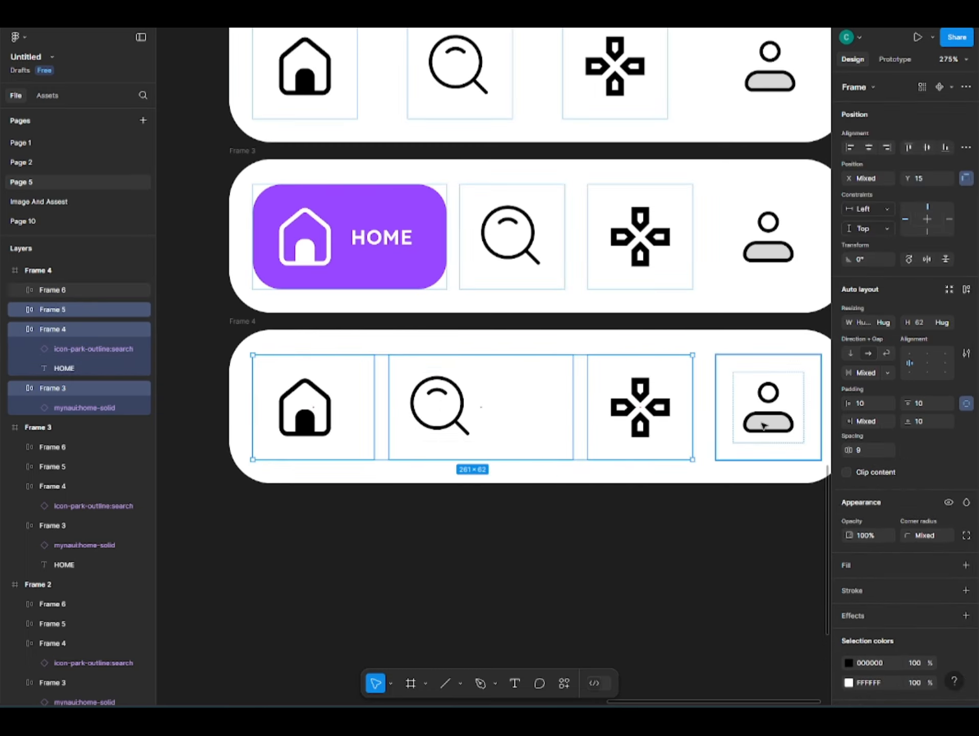
left_click(763, 426, "shift")
left_click(966, 148)
left_click(881, 170)
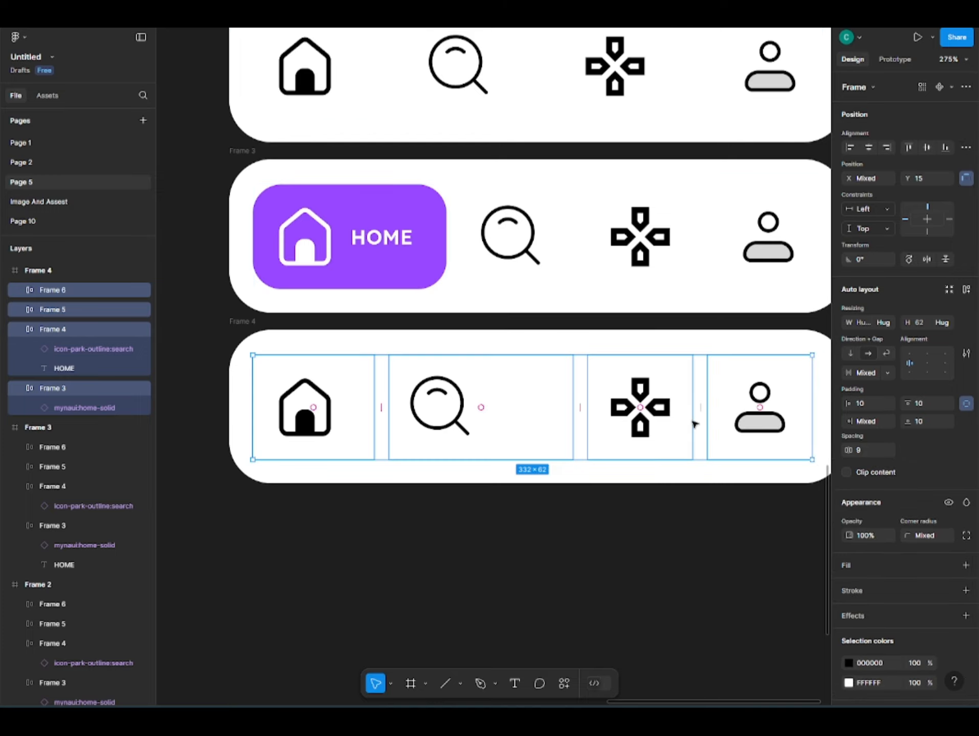
- Nudge the four items of the lowest bar slightly to the right within the bar
key("Right")
key("Right")
key("Right")
key("Right")
key("Right")
key("Right")
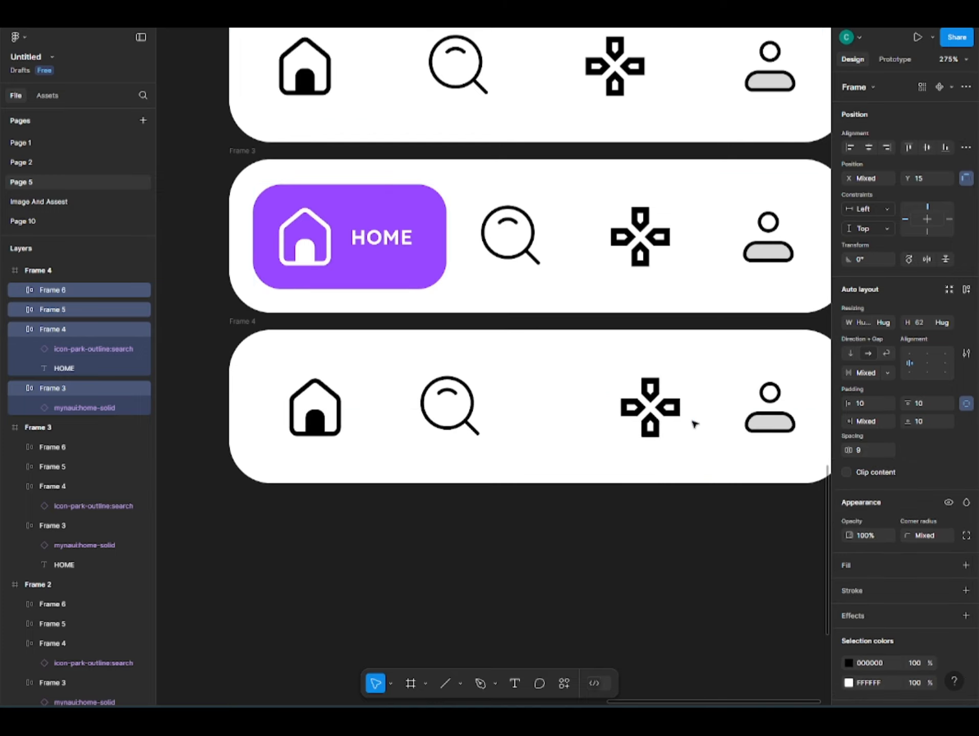
key("Left")
key("Left")
key("Left")
left_click(480, 533)
- Align the left edges of the lowest bar's home and gamepad items with their counterparts in the bar above
left_click(309, 402)
left_click(318, 243, "shift")
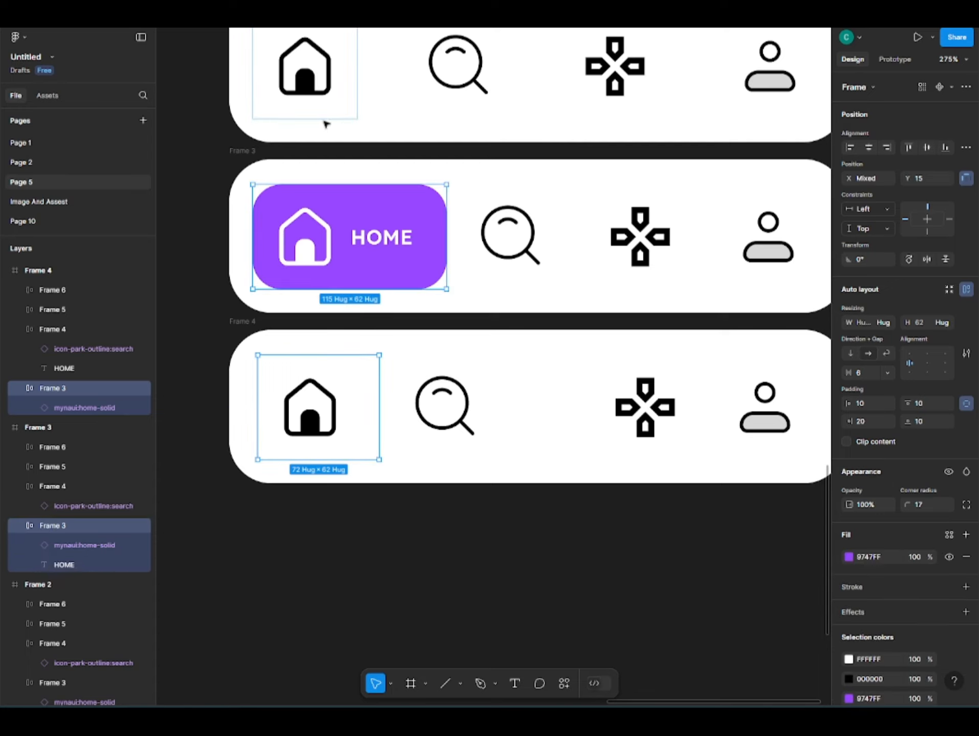
left_click(436, 420)
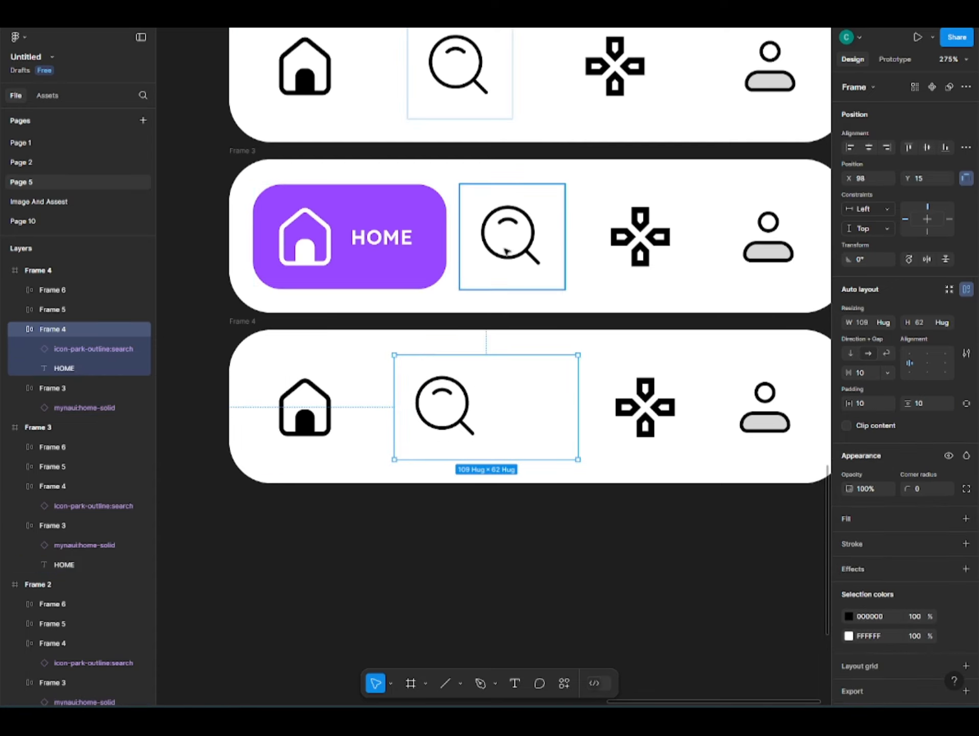
left_click(639, 409)
left_click(670, 251, "shift")
scroll(655, 207, "up", 1)
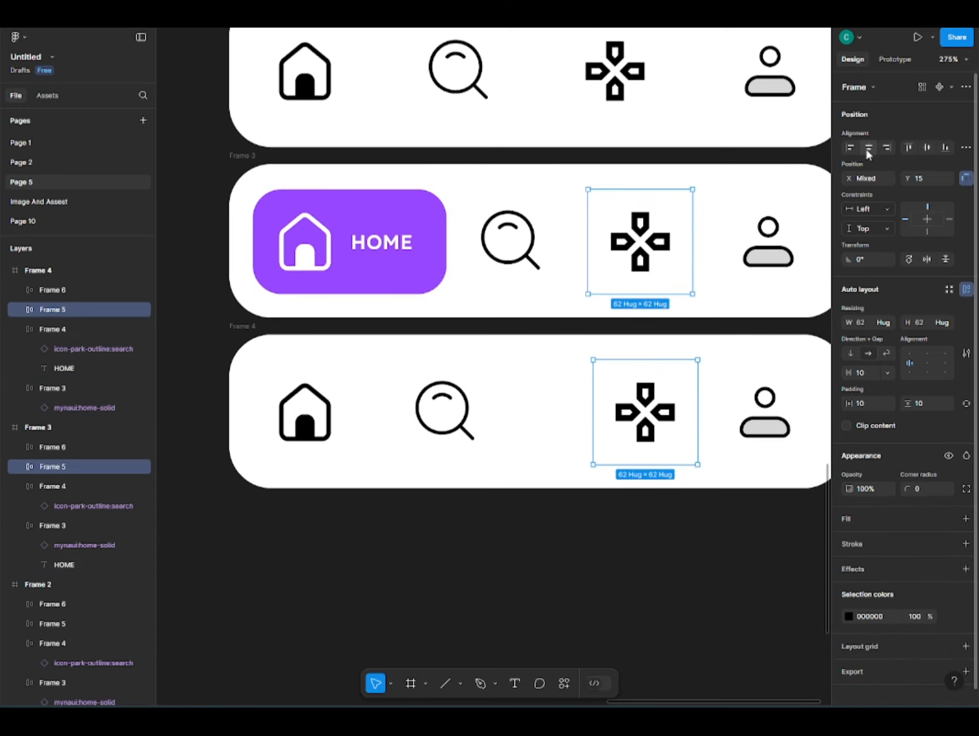
left_click(887, 148)
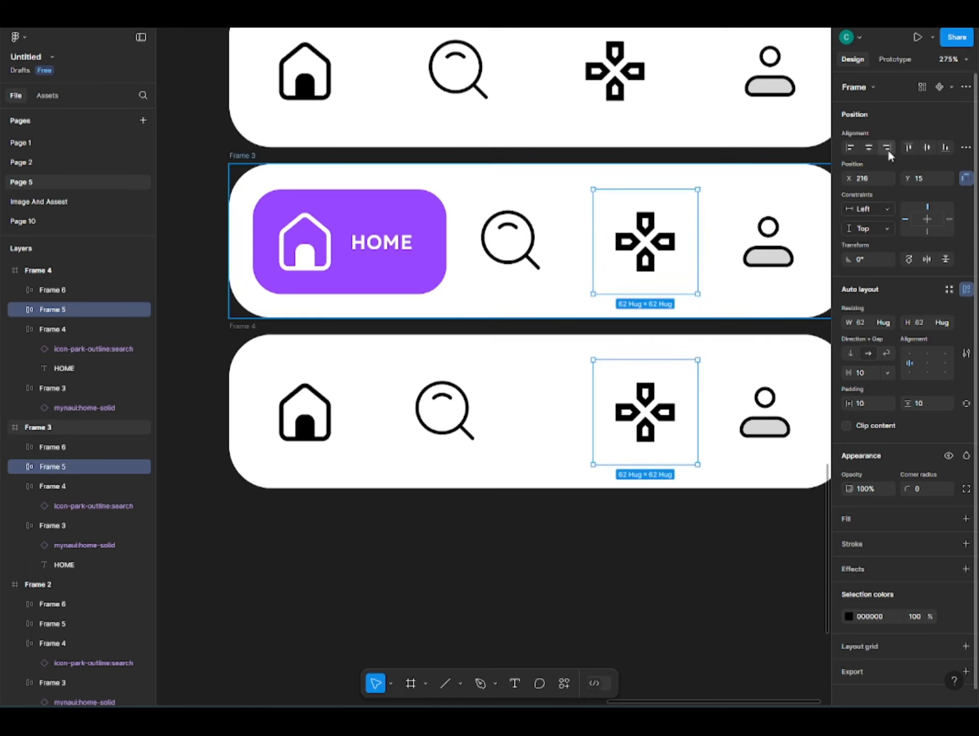
key("ctrl+z")
left_click(851, 148)
left_click(645, 497)
- Set the right padding of the lowest bar's home item to 10
left_click(531, 404)
left_click(333, 417, "shift")
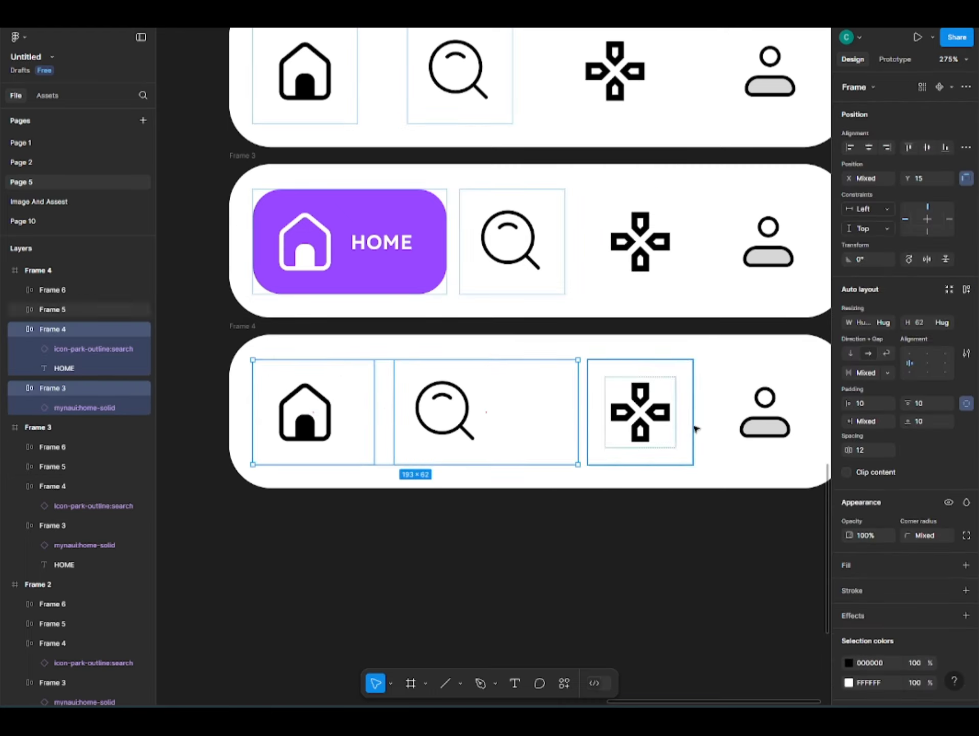
left_click(807, 454)
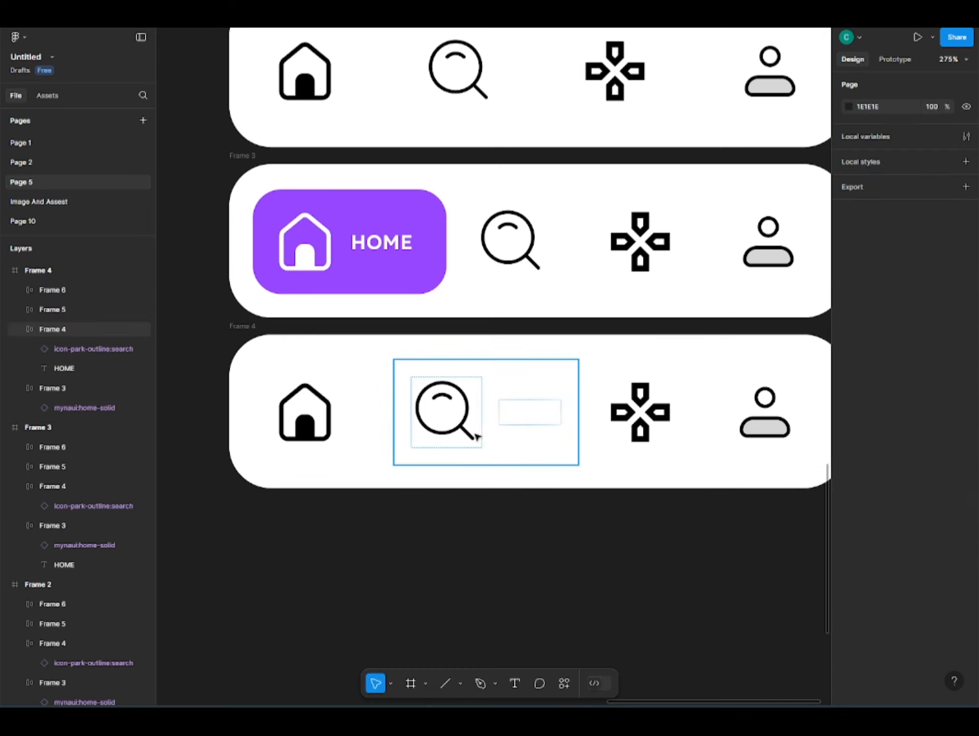
left_click(366, 415)
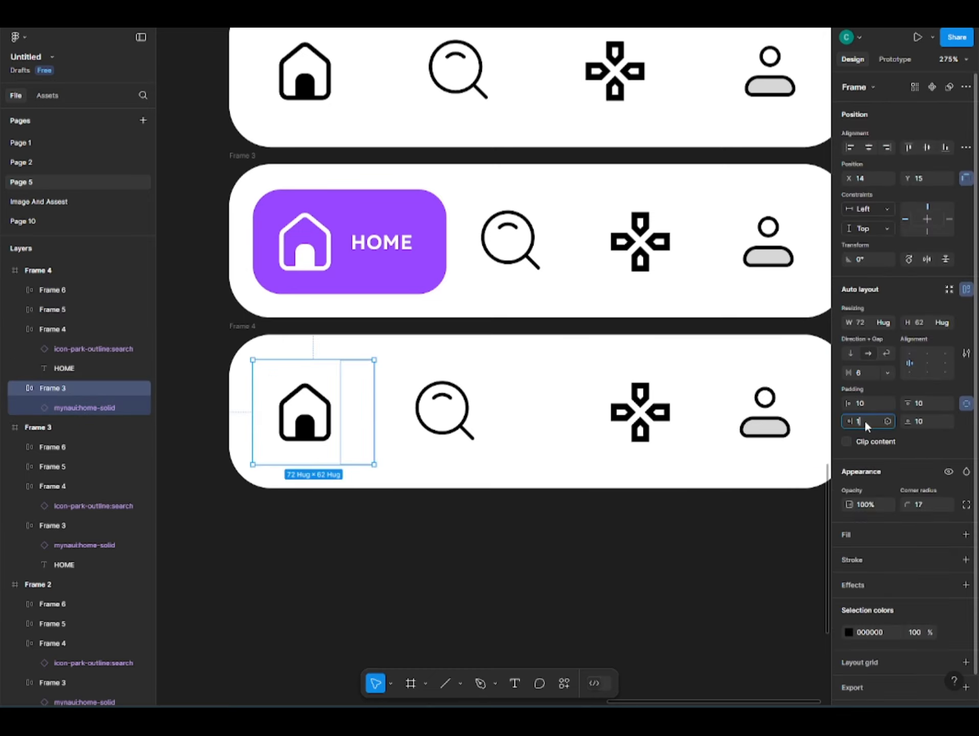
- Redistribute the lowest bar's four items evenly and nudge them a few pixels right to center them
left_click(542, 417, "shift")
left_click(646, 419, "shift")
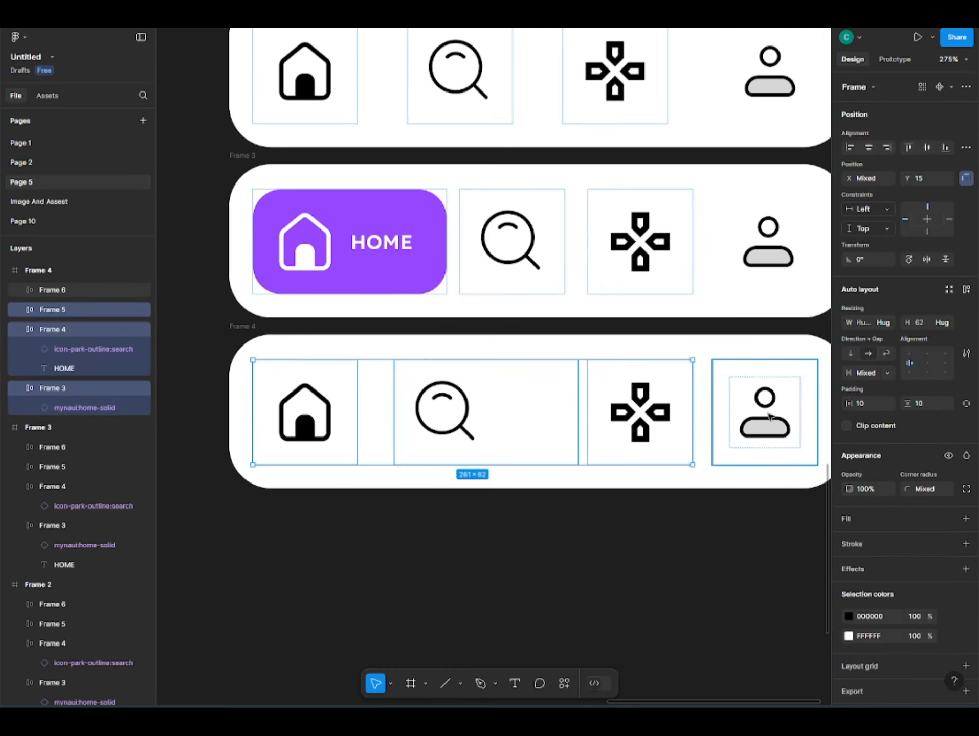
left_click(742, 412, "shift")
left_click(966, 147)
left_click(883, 199)
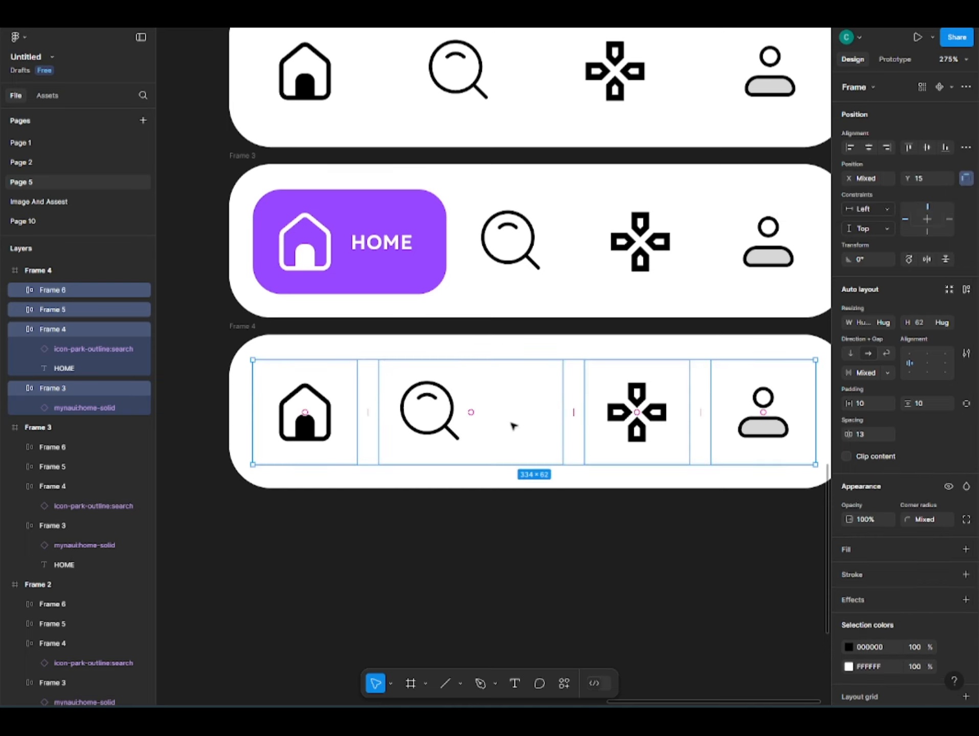
key("Right")
key("Right")
key("Right")
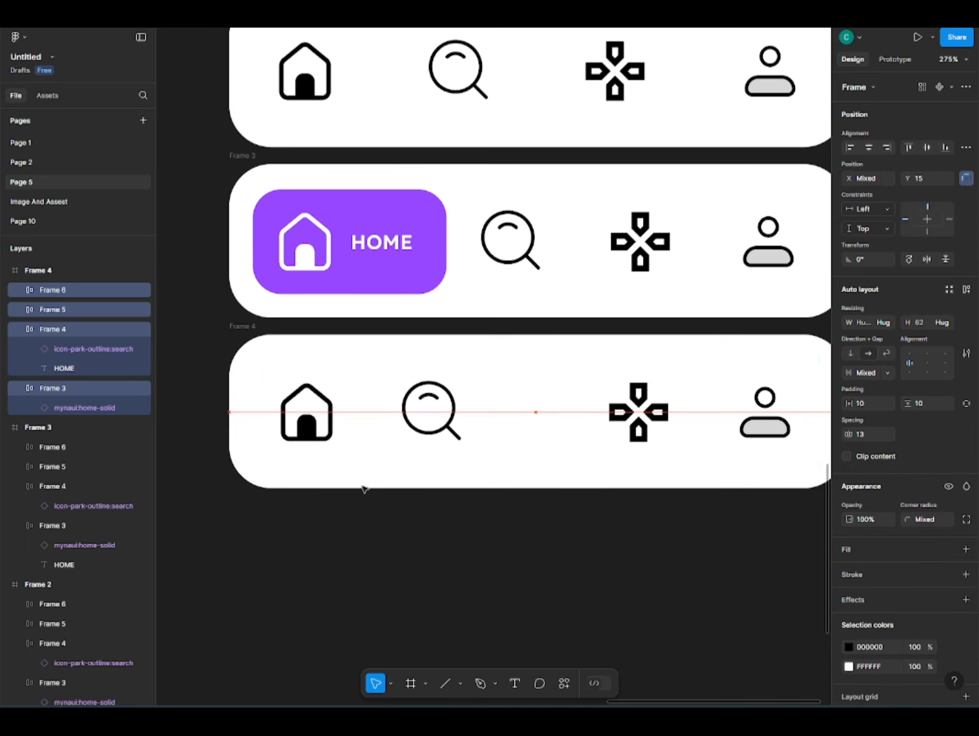
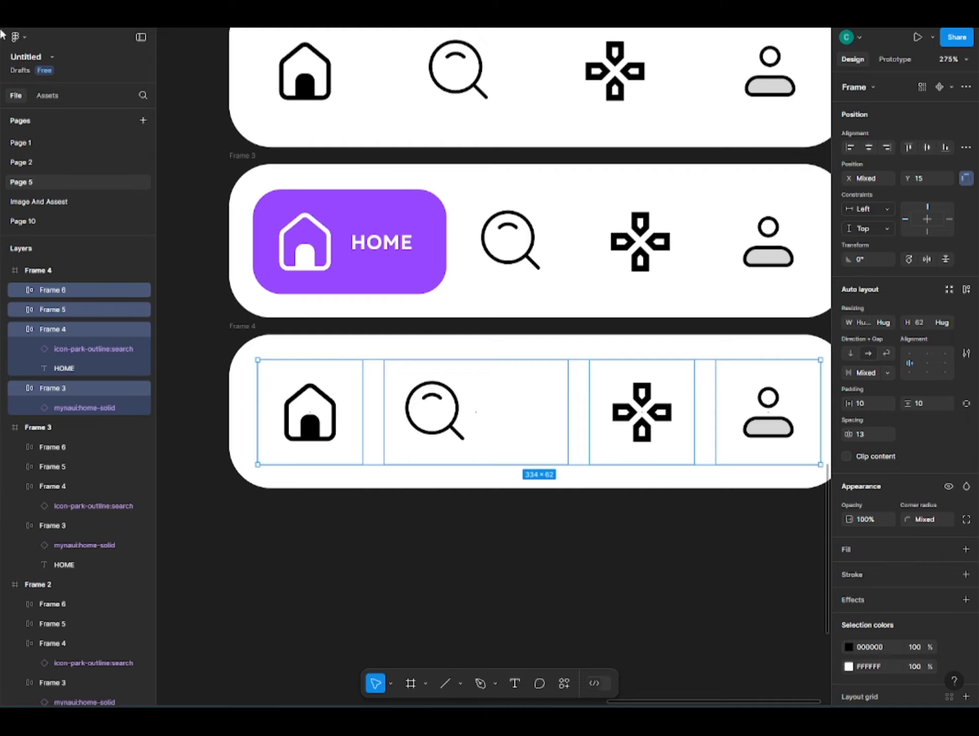
left_click_drag(657, 520, 570, 499)
left_click_drag(511, 533, 520, 533)
key("alt+space")
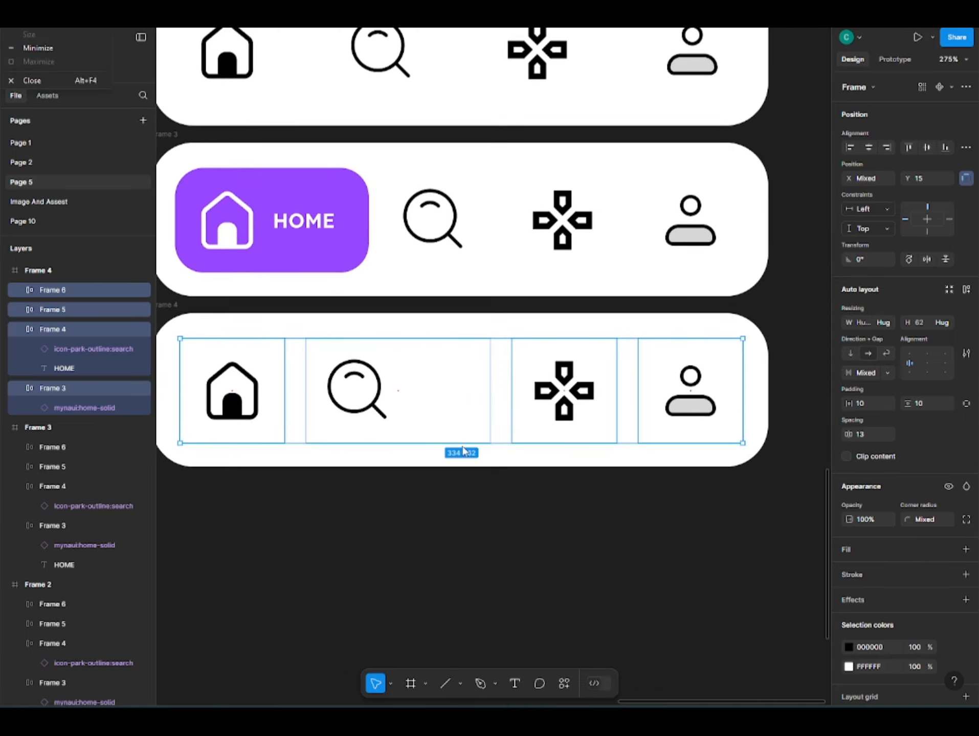
- Nudge the lowest bar's four items slightly to the left within the bar
key("alt")
key("Left")
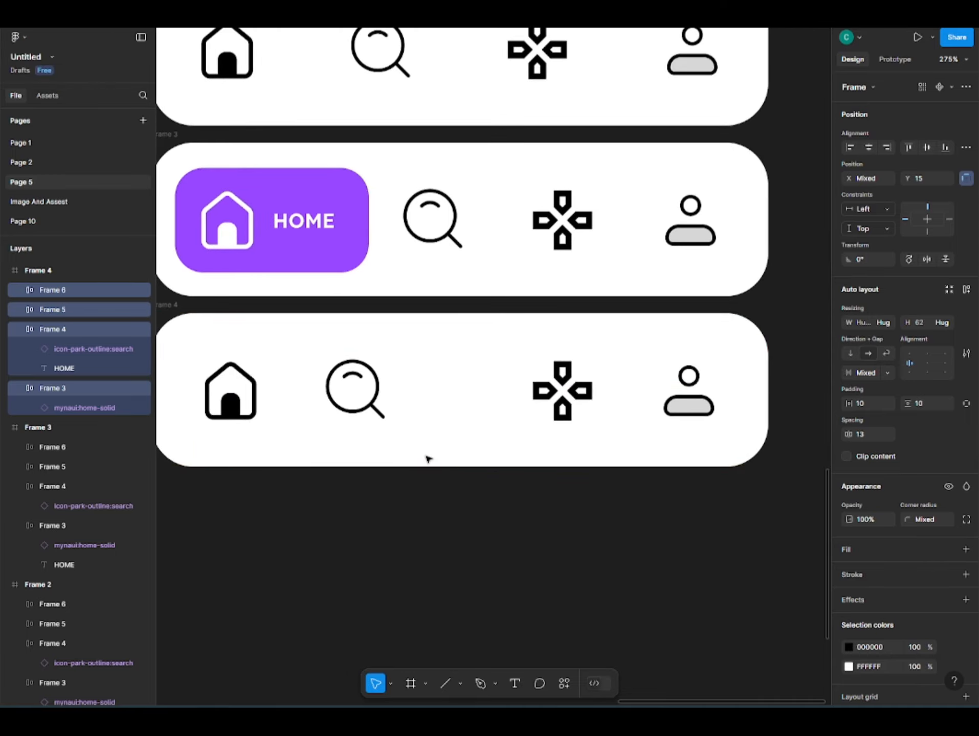
scroll(463, 574, "down", 1)
left_click_drag(464, 575, 515, 518)
left_click(515, 518)
- Fill the lowest bar's search item with purple 9747FF and recolor its icon white (FFFFFF)
left_click(460, 358)
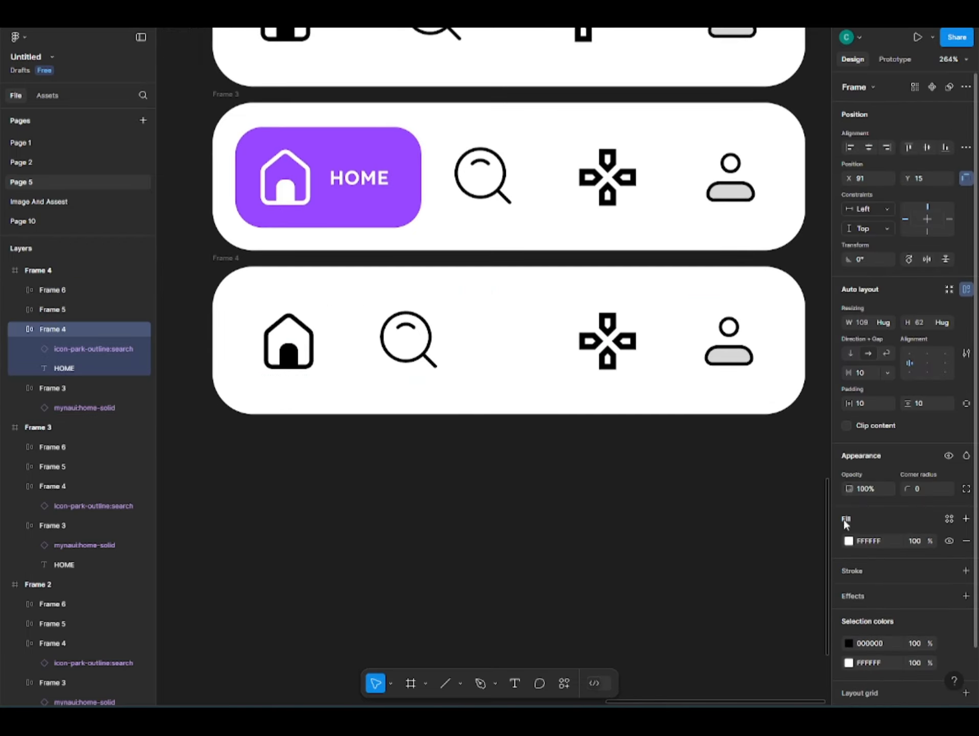
left_click(849, 541)
left_click(743, 642)
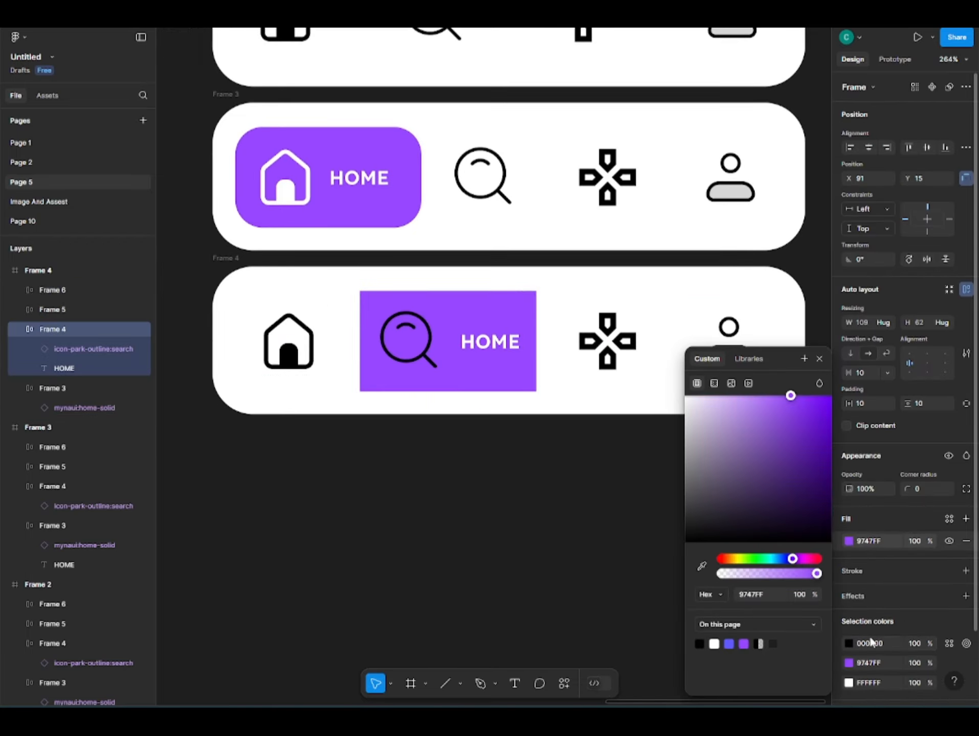
left_click(848, 644)
left_click_drag(782, 497, 610, 406)
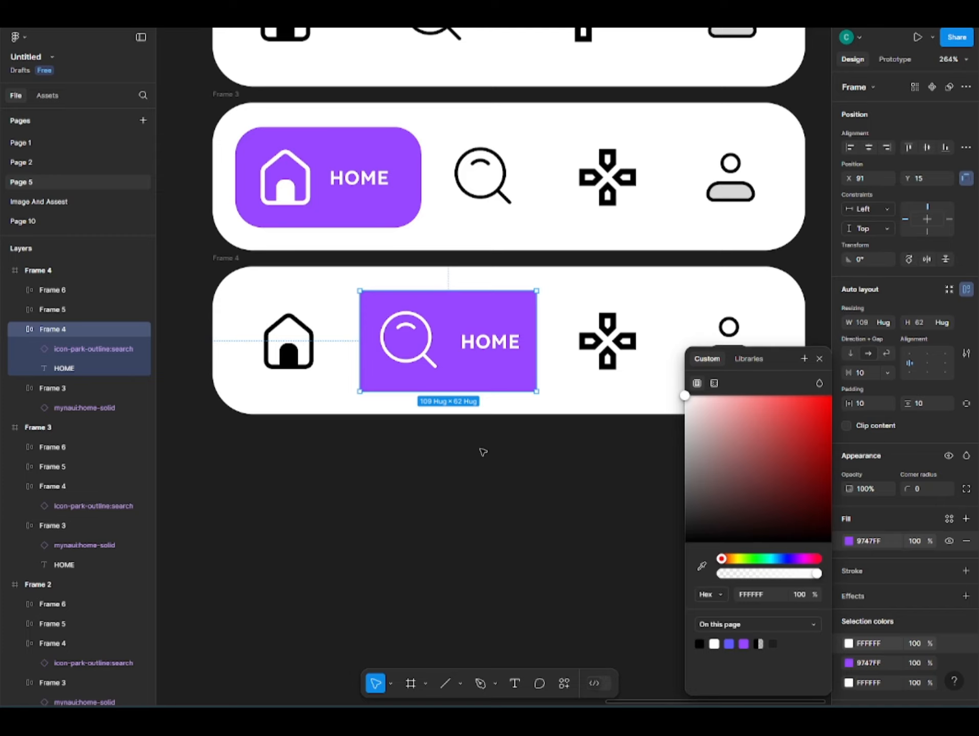
- Replace the HOME label in the lowest bar's search item with SEARCH
double_click(489, 342)
double_click(490, 341)
type("Sea")
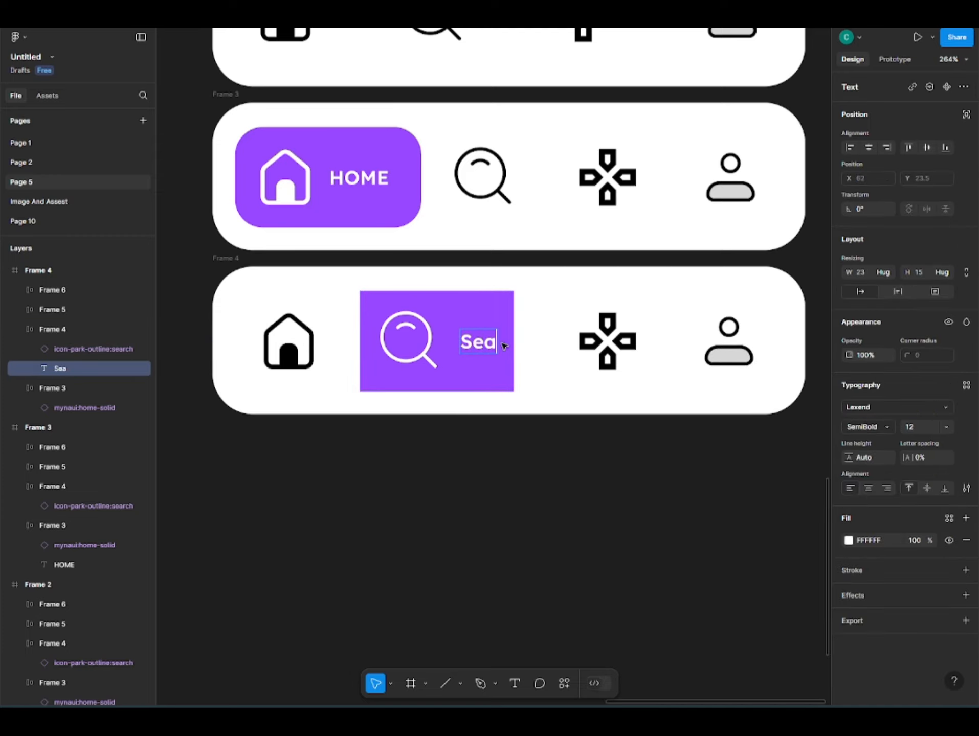
key("BackSpace")
key("BackSpace")
type("EAAAAAAAAAAA")
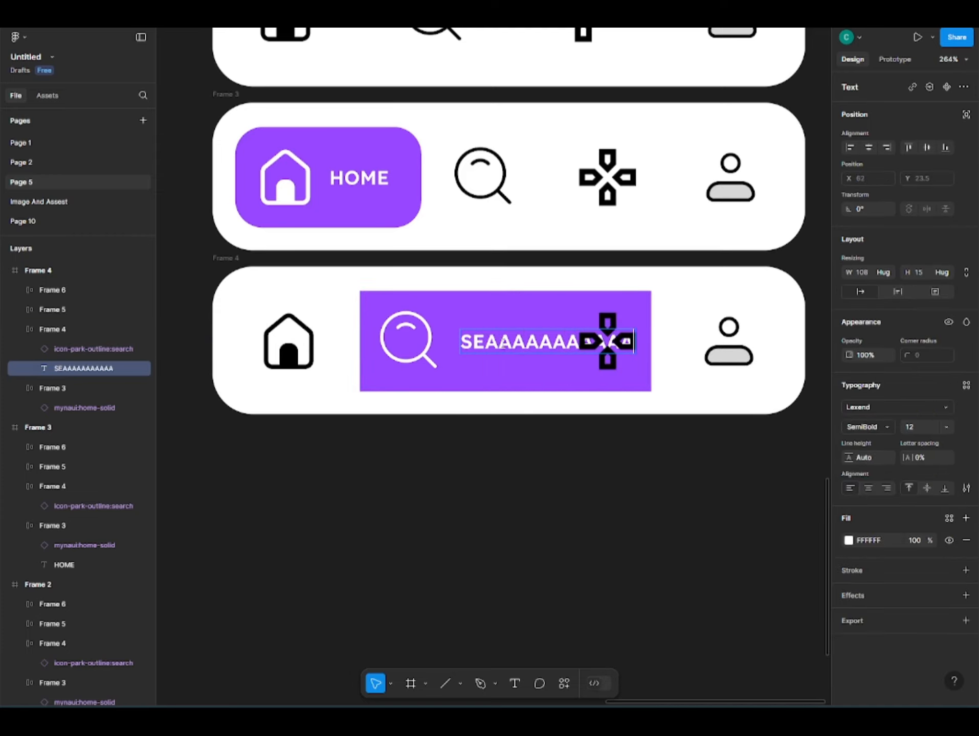
key("BackSpace")
key("BackSpace")
key("BackSpace")
key("BackSpace")
key("BackSpace")
key("BackSpace")
key("BackSpace")
key("BackSpace")
key("BackSpace")
key("BackSpace")
type("RCH")
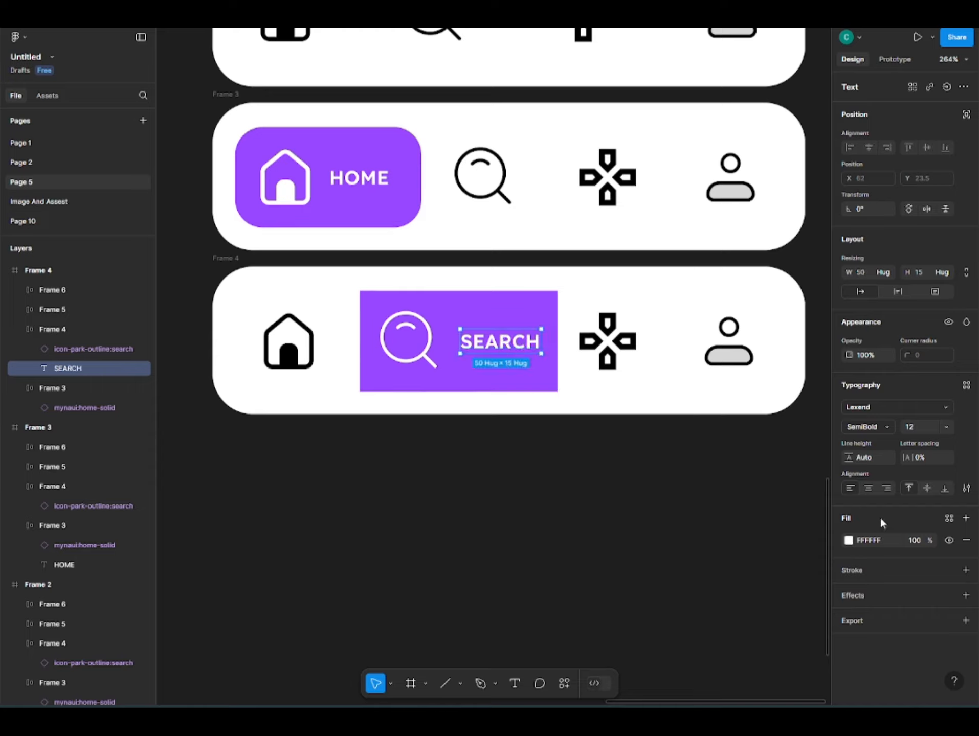
- Set the SEARCH button's corner radius to 17, matching the HOME button in the bar above
left_click(354, 192)
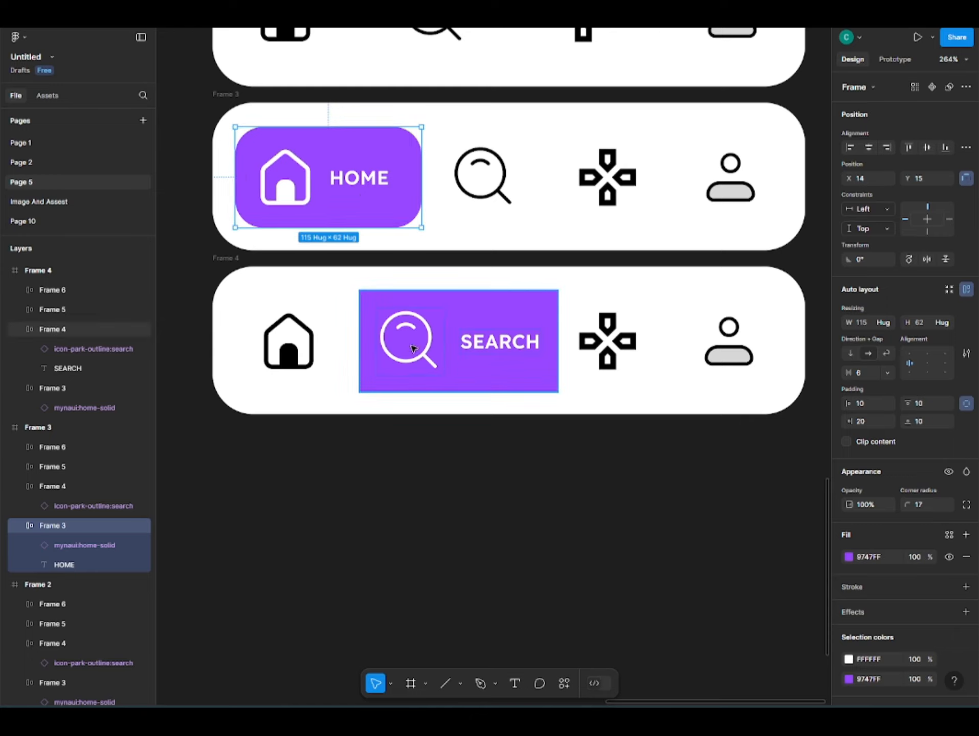
left_click(401, 306)
left_click(926, 489)
type("17")
key("Return")
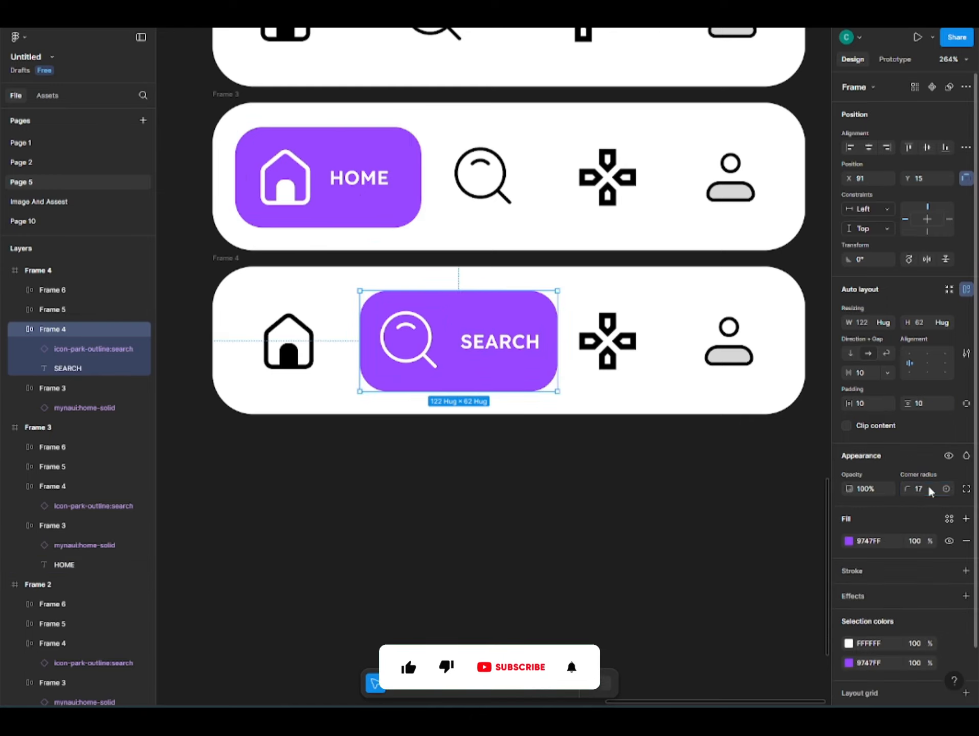
- Set the SEARCH button's right padding to 20, matching the HOME button
left_click(344, 190)
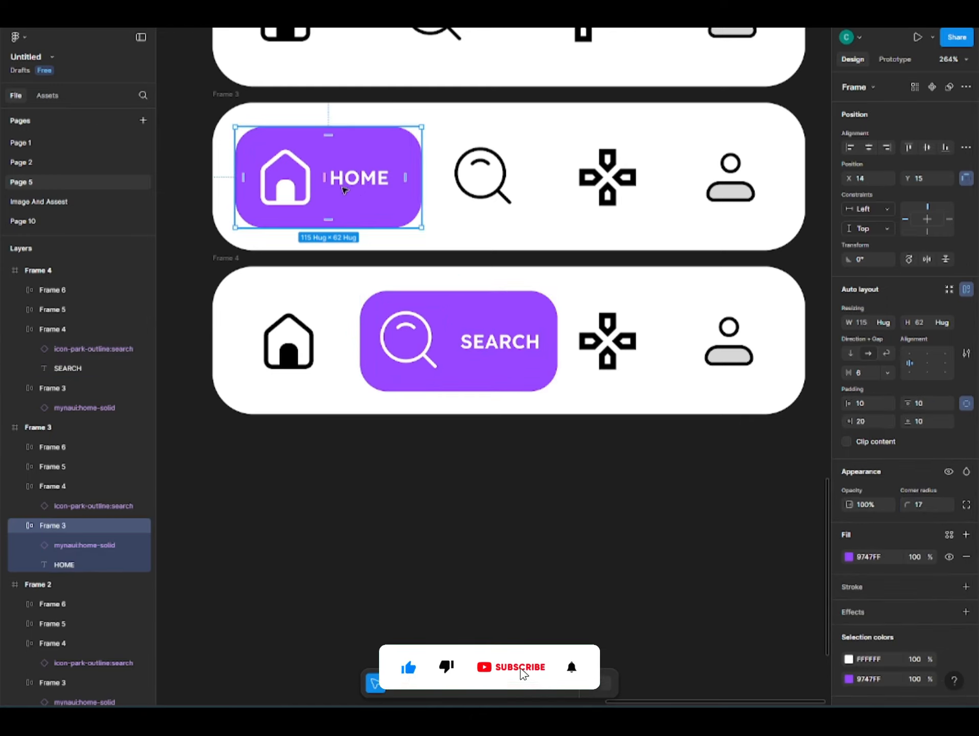
left_click(491, 307)
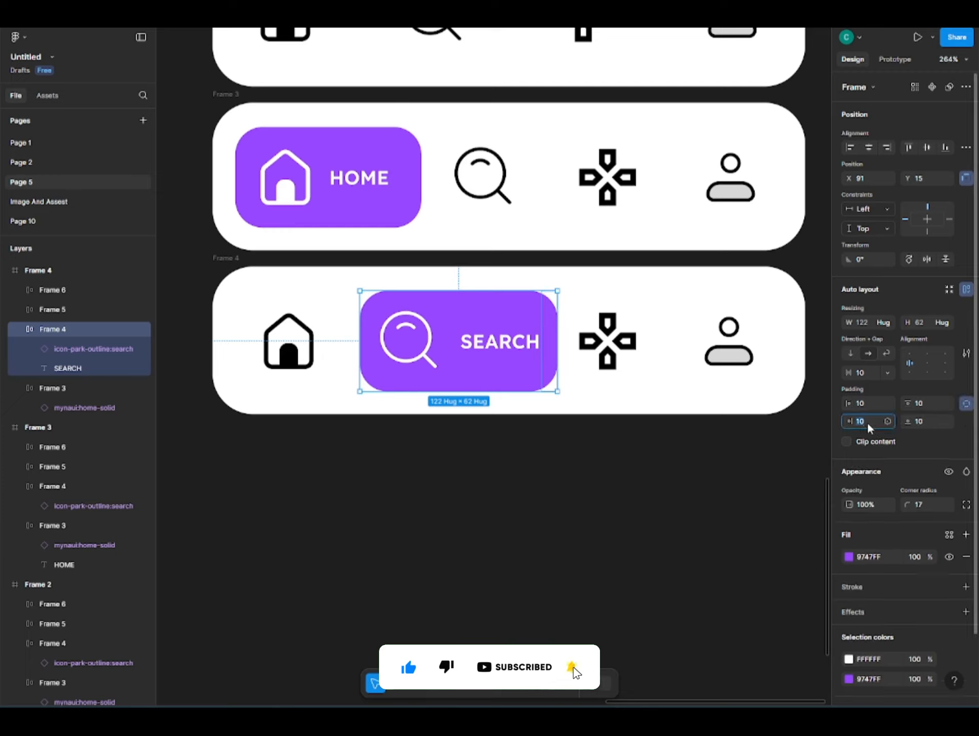
left_click(868, 424)
type("20")
key("Return")
- Move the SEARCH button slightly left and distribute the home, search and gamepad items evenly with a spacing of 2
left_click_drag(477, 370, 463, 366)
left_click(274, 353, "shift")
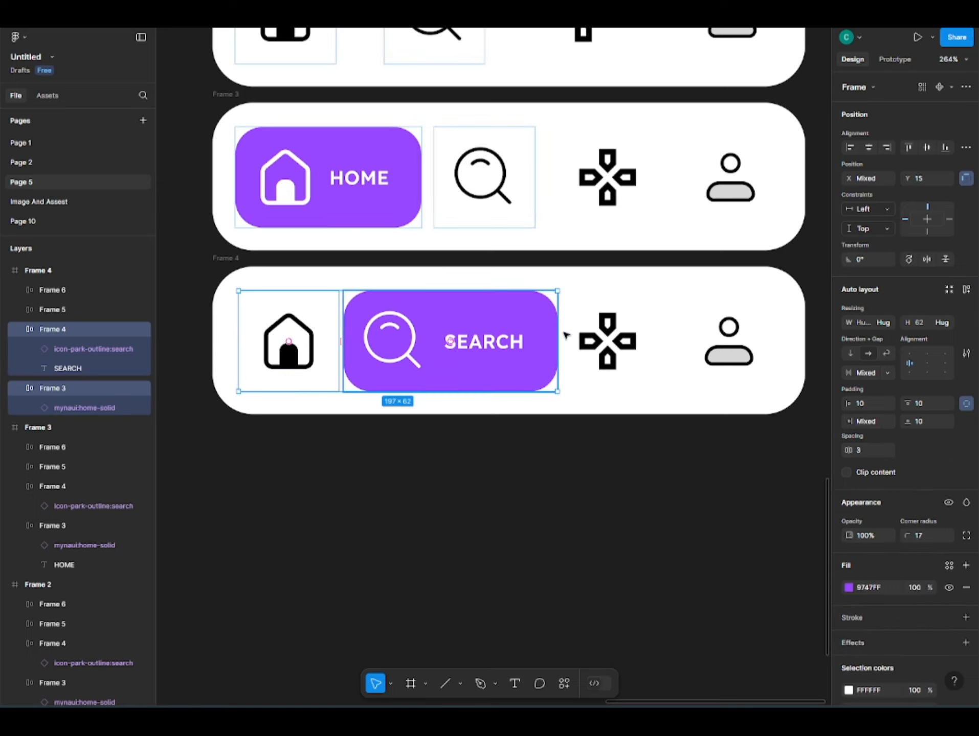
left_click(606, 337, "shift")
left_click(746, 334, "shift")
left_click(604, 368)
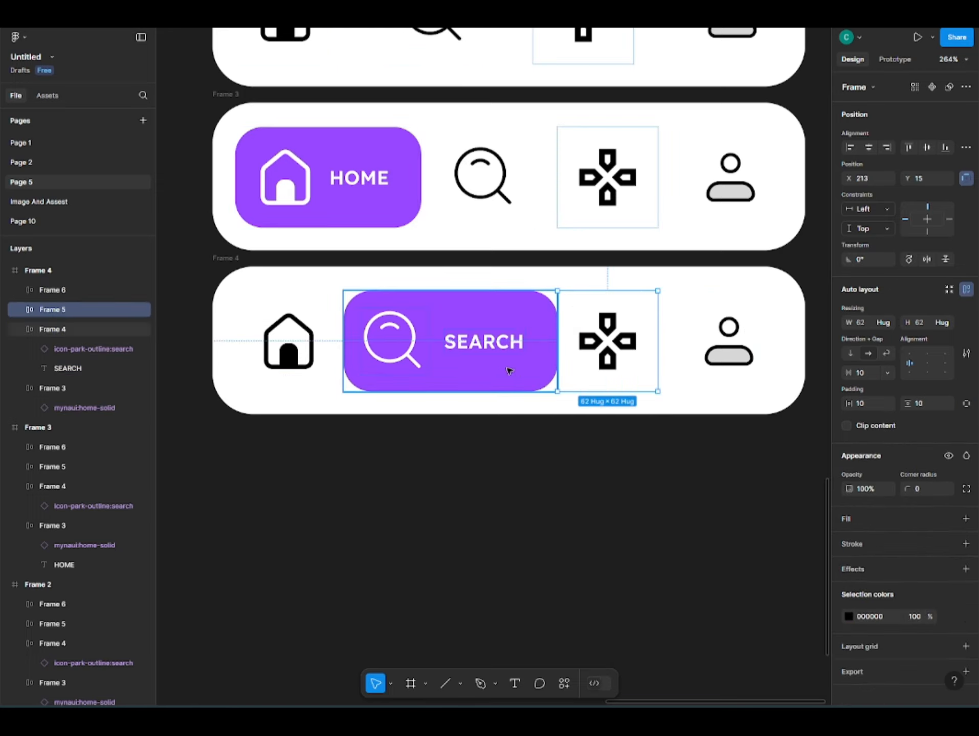
left_click(507, 369, "shift")
left_click(312, 366, "shift")
left_click(646, 386)
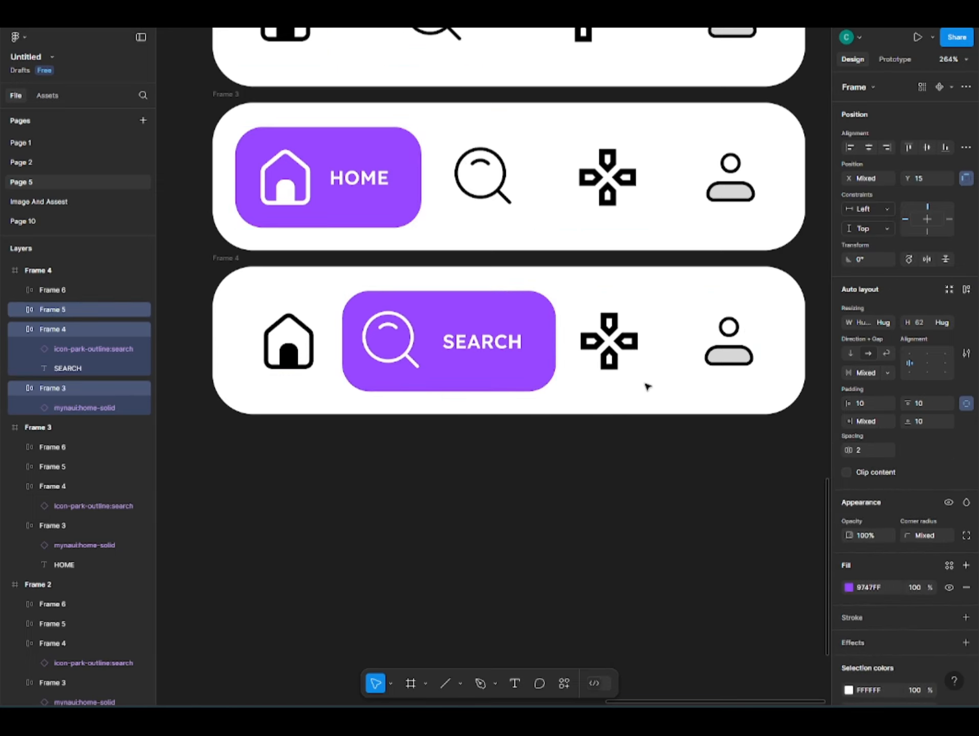
left_click(522, 458)
- Duplicate the bar with the active SEARCH button directly below the original
scroll(482, 491, "down", 4)
left_click(311, 261)
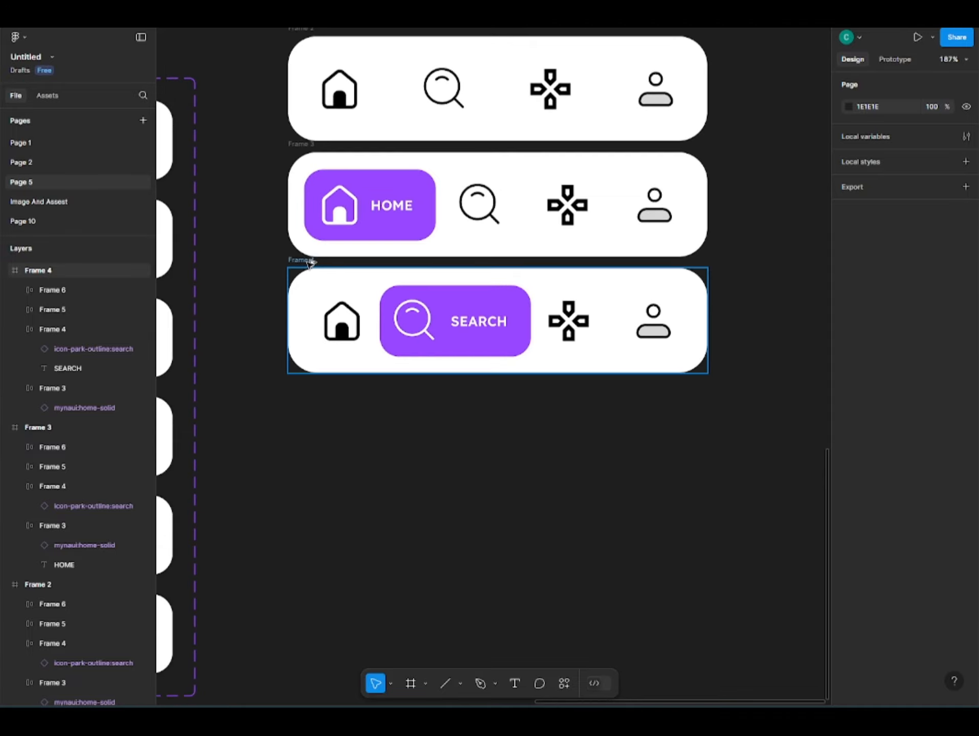
left_click_drag(310, 261, 317, 377)
- Remove the SEARCH label from the copied bar's search item and set that item's right padding to 10
left_click(524, 439)
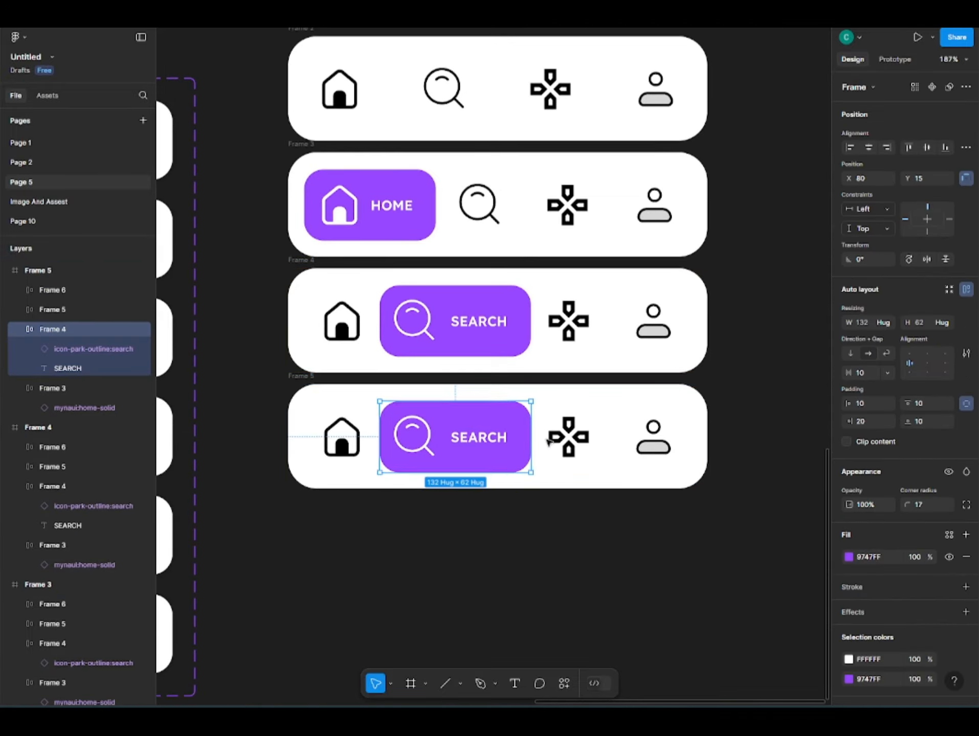
double_click(485, 448)
key("Delete")
left_click(446, 448)
left_click(869, 423)
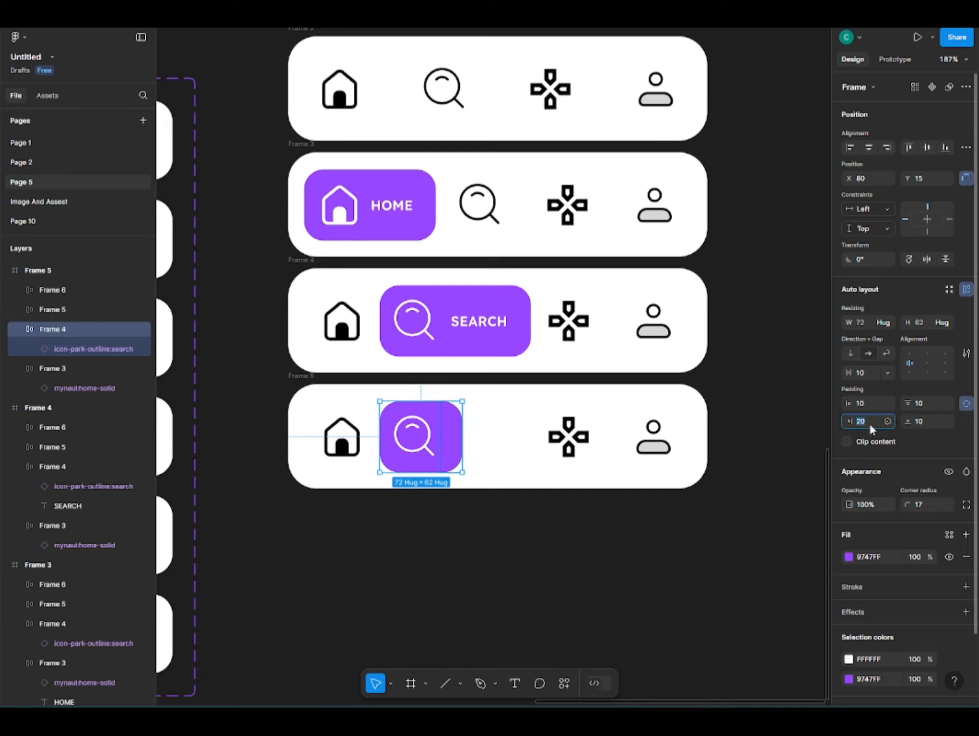
type("10")
key("Return")
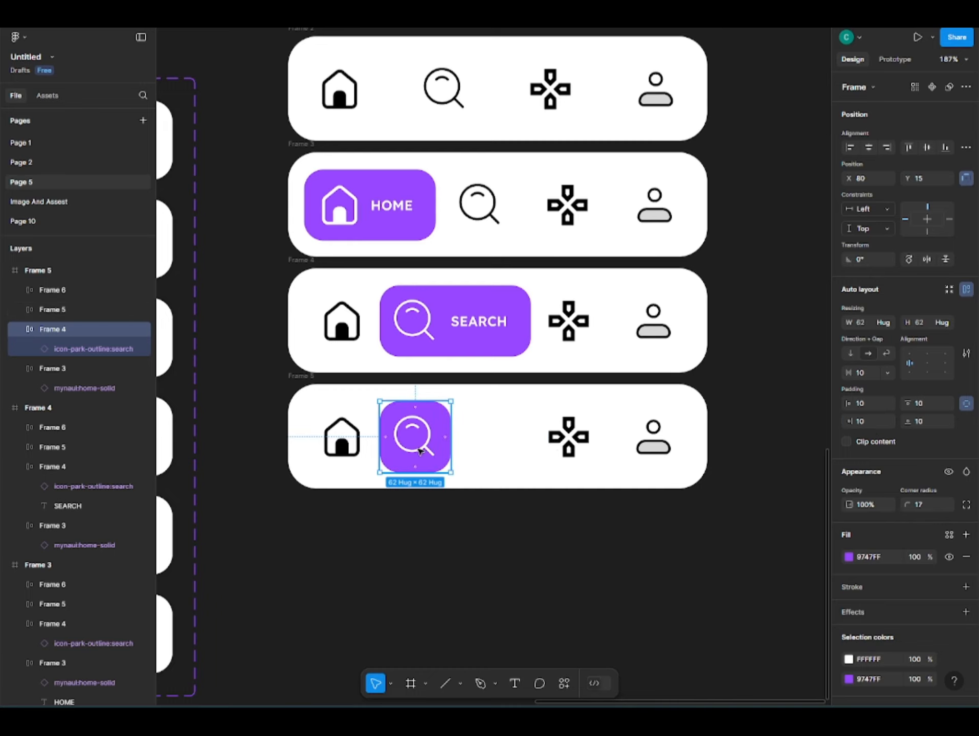
- Insert the SEARCH label into the lowest bar's gamepad item and move the item left, beside the search item
left_click(583, 448)
type("SEARCH")
left_click(585, 448)
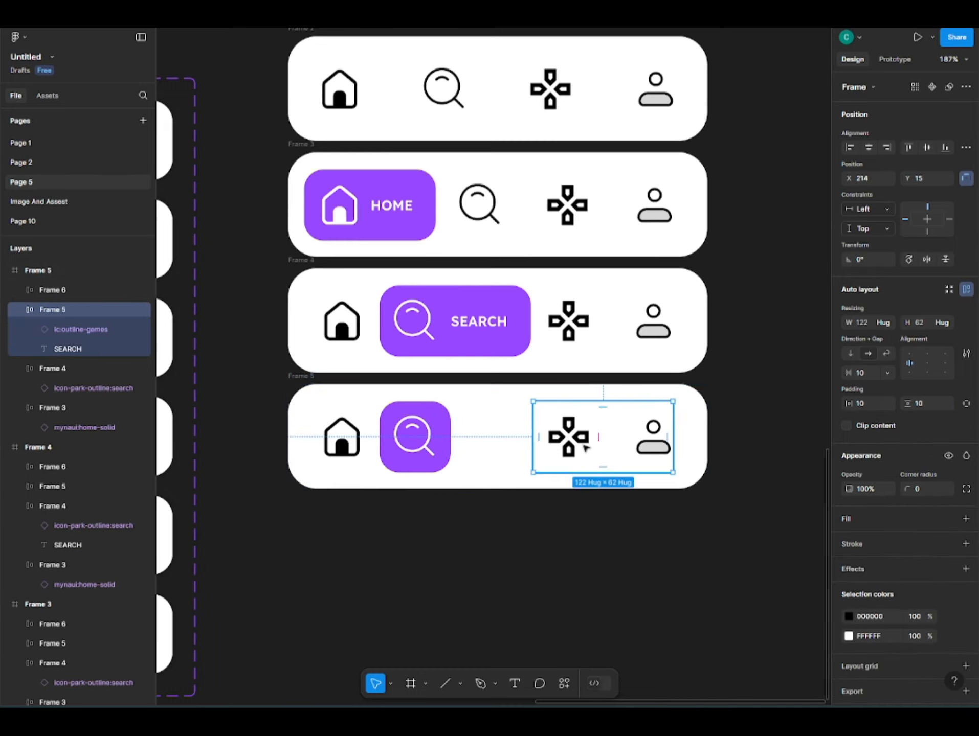
left_click_drag(585, 448, 516, 449)
- Set the right padding of the lowest bar's gamepad item to 20
left_click(966, 403)
left_click(869, 422)
type("2")
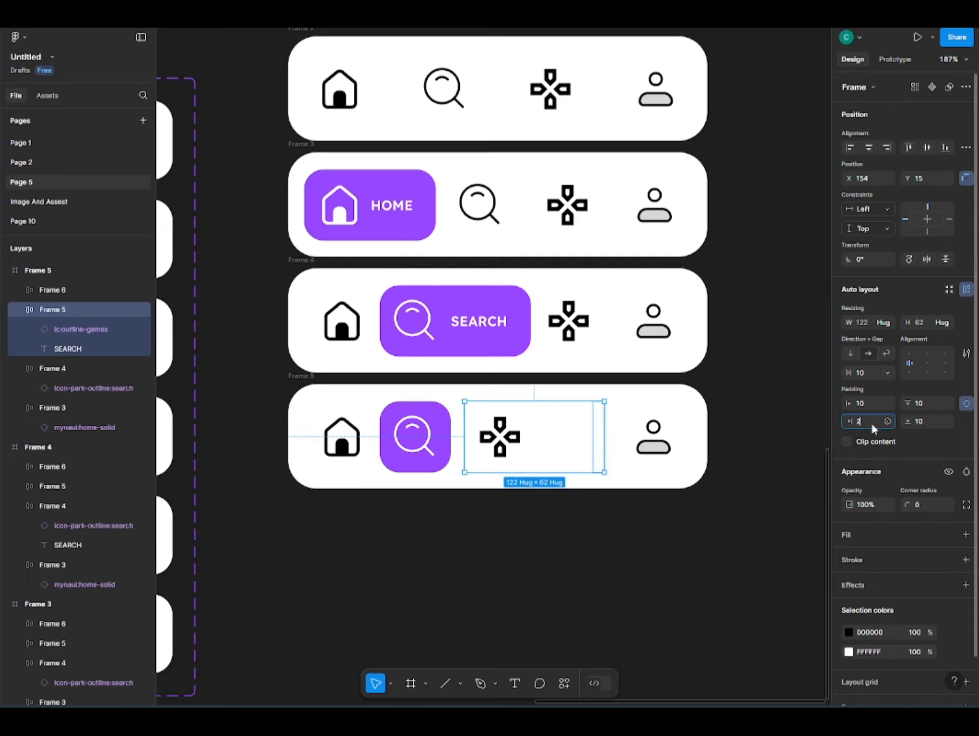
type("0")
key("Return")
- Give the gamepad item a corner radius of 17 and a purple 9747FF fill, and make its icon white
left_click(966, 535)
left_click(919, 505)
type("17")
left_click(849, 557)
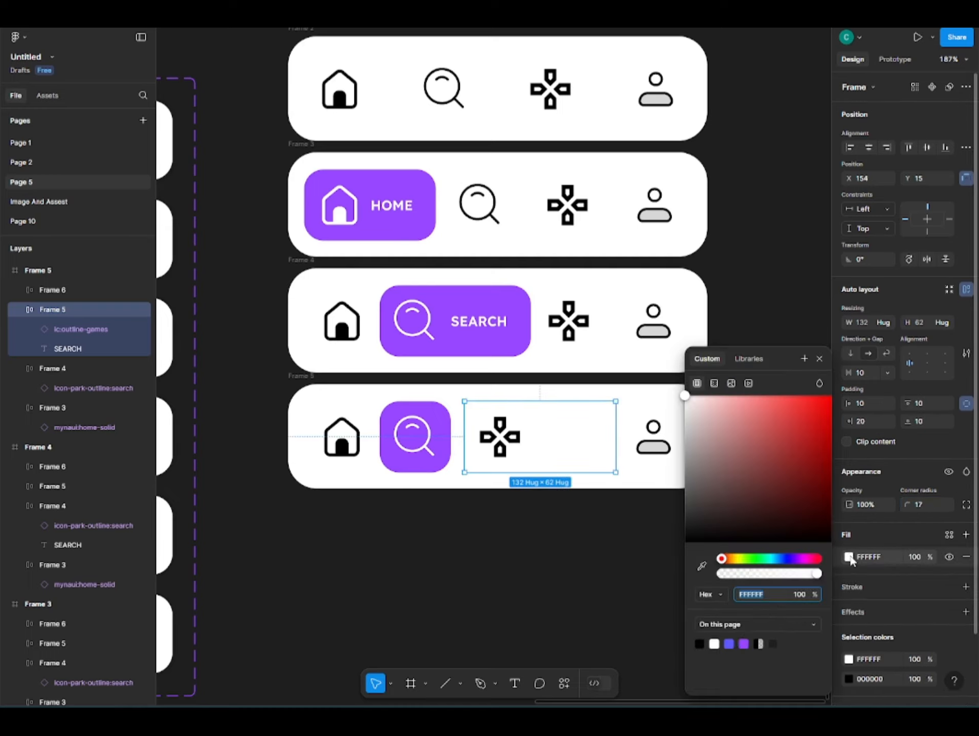
left_click(743, 644)
left_click(849, 660)
left_click_drag(737, 479, 683, 393)
left_click(578, 542)
- Remove the purple fill from the lowest bar's search item and recolor its icon black
left_click(424, 440)
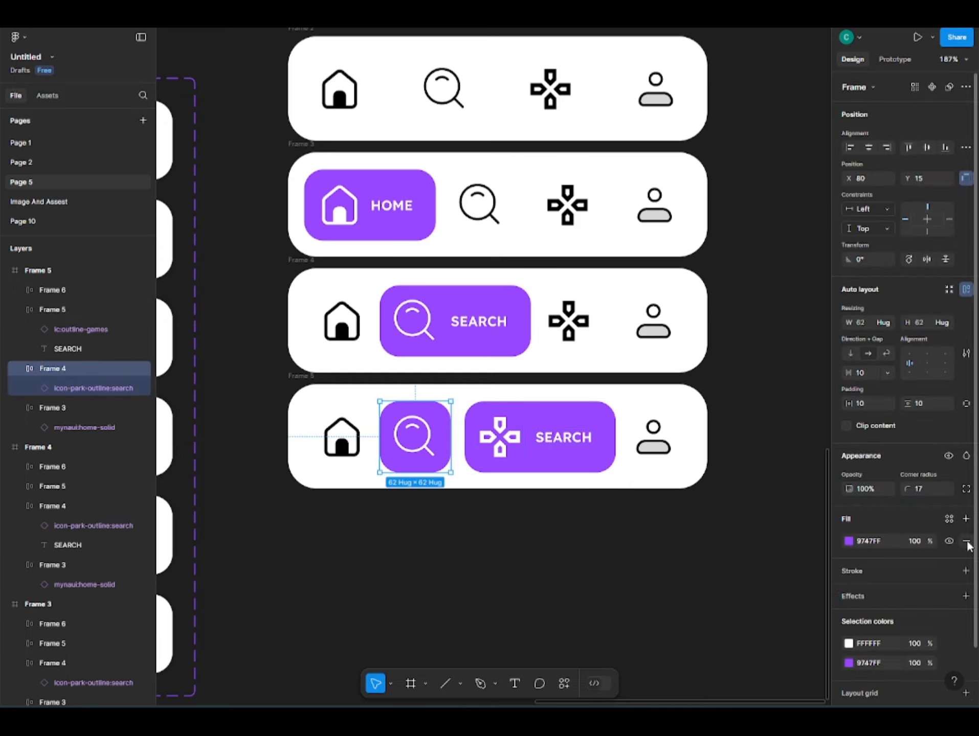
left_click(966, 542)
left_click(849, 616)
left_click_drag(726, 511, 682, 548)
left_click(463, 577)
- Distribute the lowest bar's home, search and gamepad items evenly with a spacing of 7
left_click(342, 439)
left_click(416, 438, "shift")
left_click(516, 438, "shift")
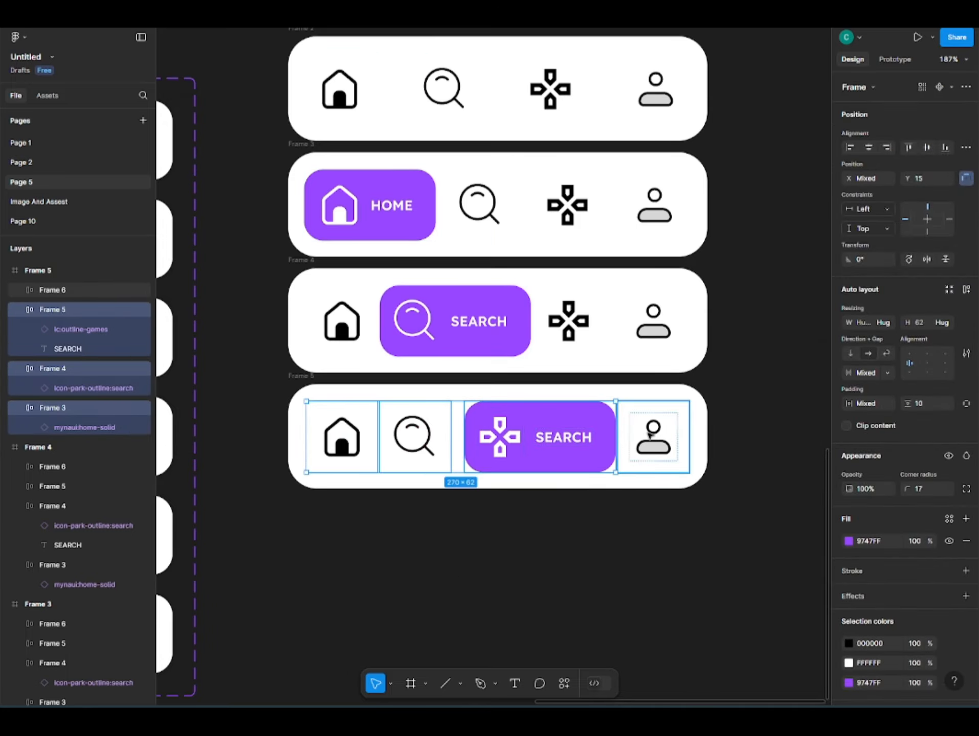
left_click(966, 178)
left_click(864, 198)
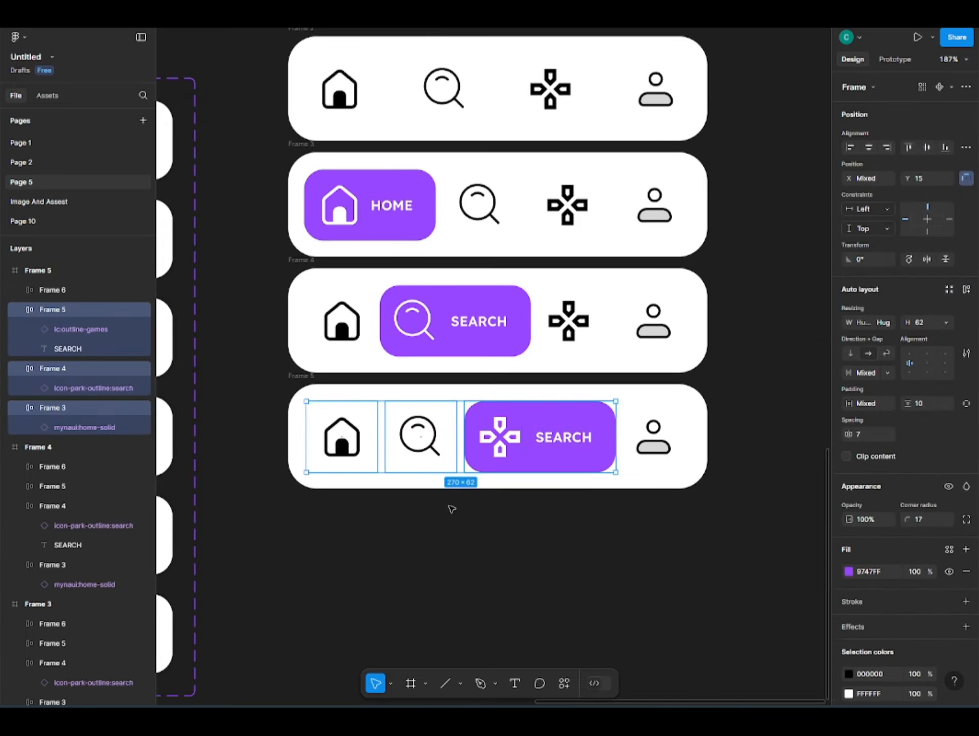
left_click(326, 587)
- Duplicate the bar with the active gamepad button directly below the original
scroll(326, 588, "down", 1)
left_click_drag(292, 385, 291, 485)
left_click(454, 599)
- Remove the SEARCH label from the gamepad item in the new lowest bar
scroll(454, 600, "down", 3)
double_click(543, 422)
key("Delete")
scroll(559, 439, "up", 1)
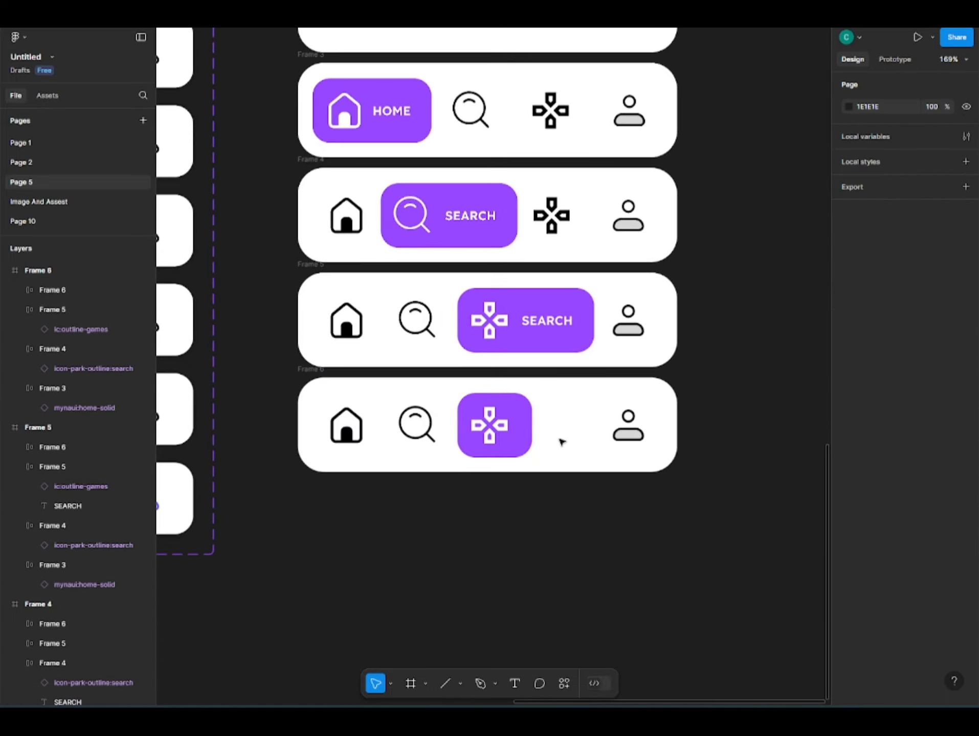
- Change the gamepad button's label in the second-lowest bar to GAMES
double_click(543, 329)
double_click(545, 322)
type("GAMS")
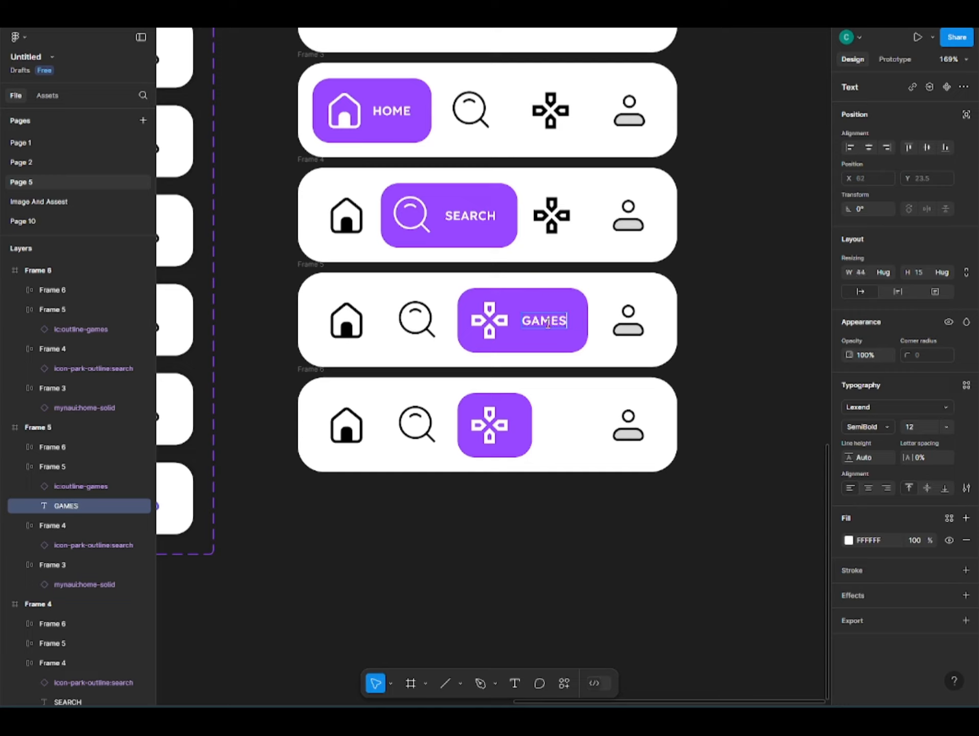
left_click(504, 582)
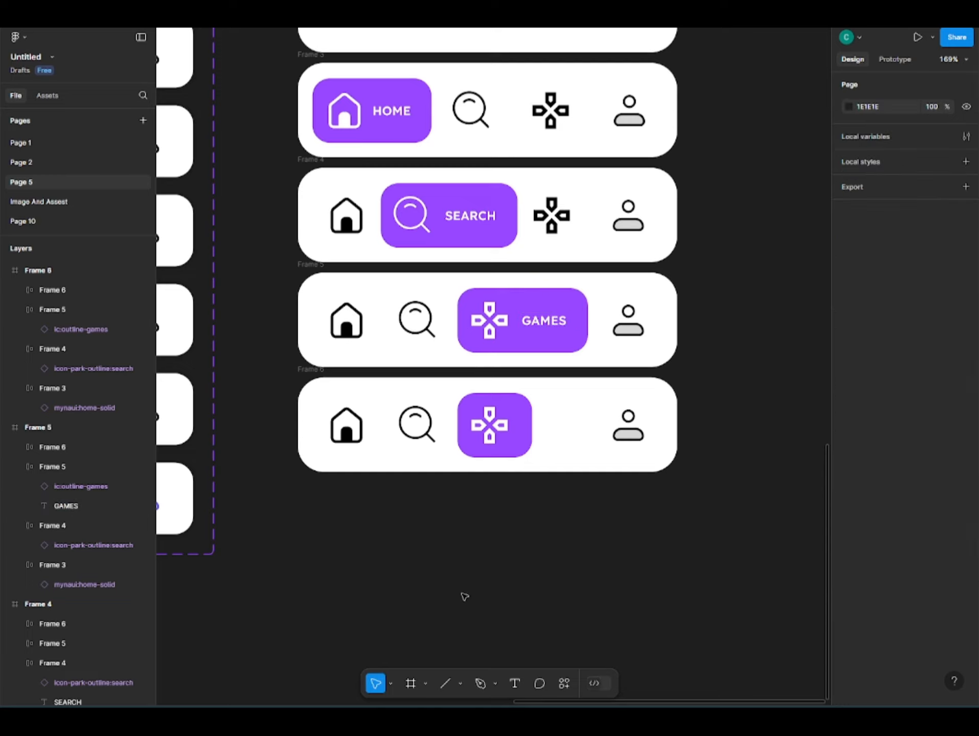
- Set the right padding of the lowest bar's purple gamepad item to 10
left_click(504, 450)
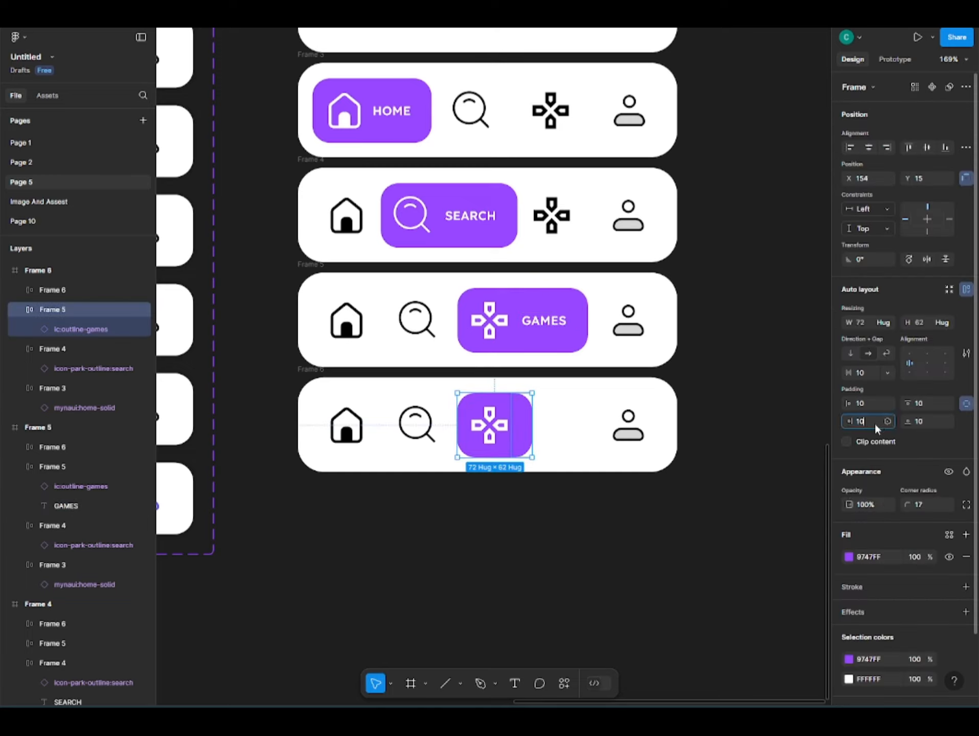
key("Return")
- Insert the SEARCH label into the lowest bar's profile item and move the item left, just beside the gamepad item
double_click(682, 423)
left_click(659, 432)
left_click_drag(662, 432, 610, 431)
key("Right")
key("Right")
key("Right")
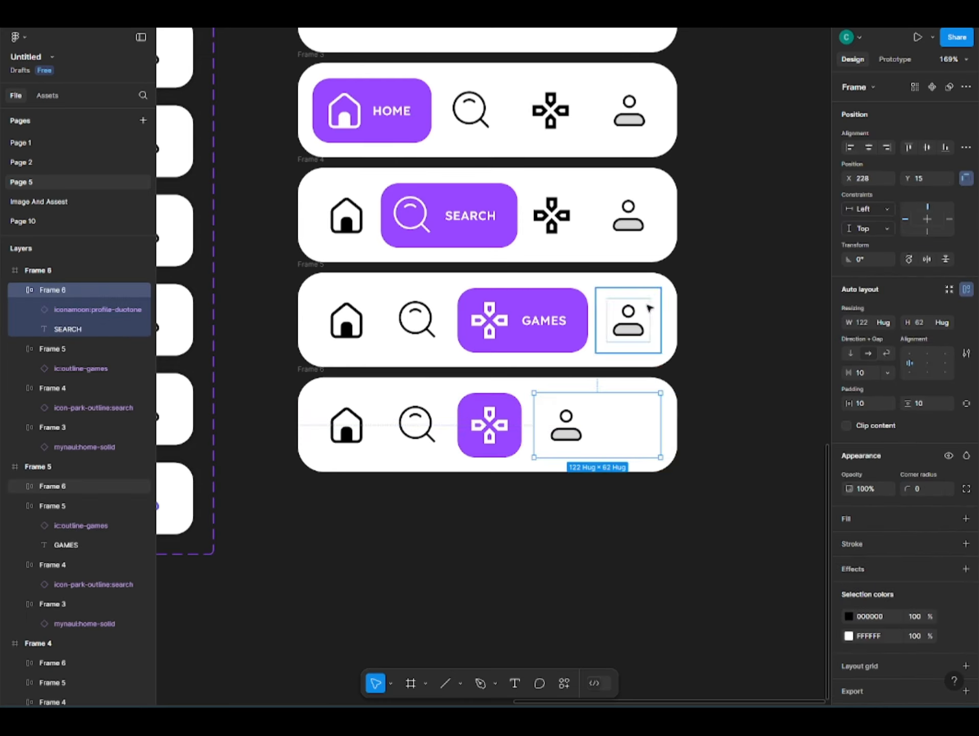
- Give the lowest bar's profile item a corner radius of 17 and a purple 9747FF fill, and make its icon white
left_click(845, 522)
left_click(919, 490)
type("17")
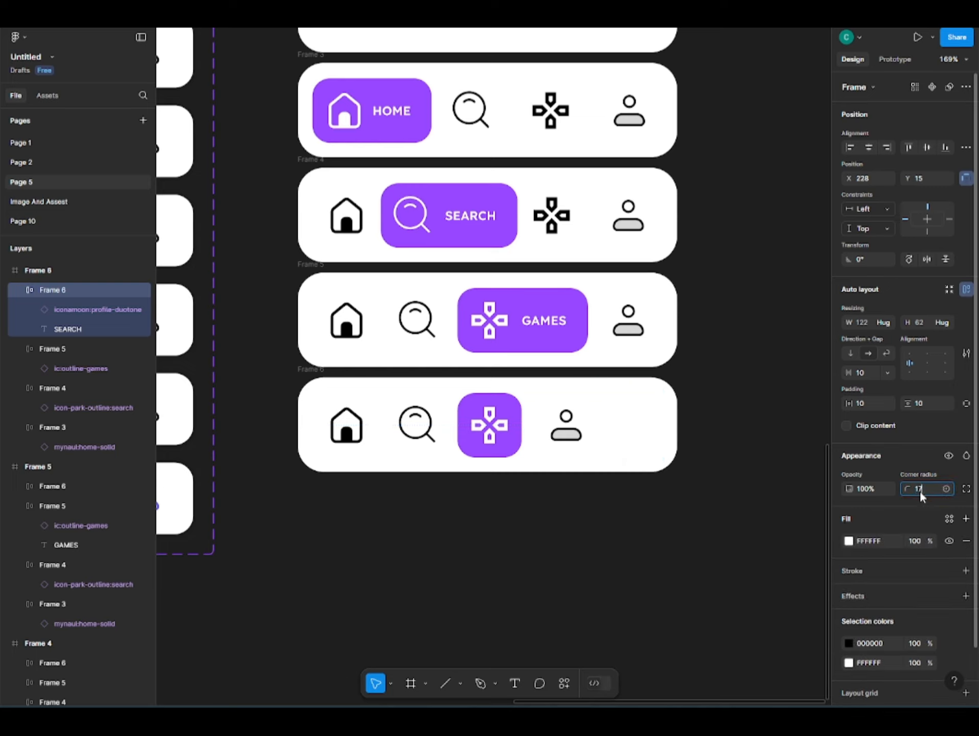
key("Return")
left_click(849, 542)
left_click(743, 644)
double_click(566, 425)
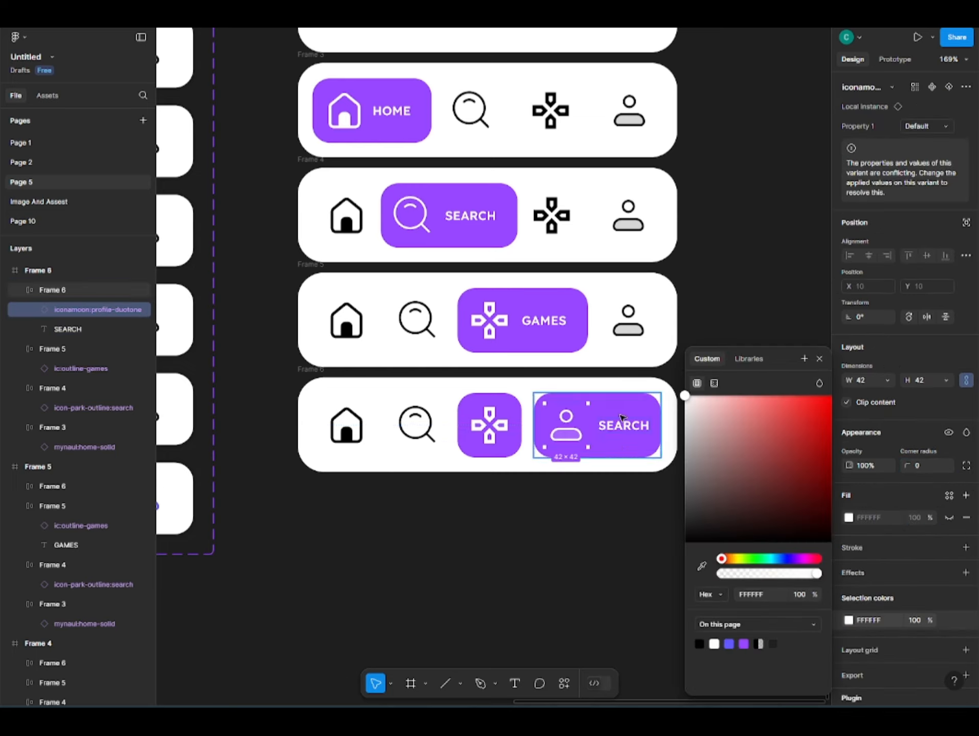
- Change the label of the lowest bar's profile button to PROFILE
double_click(624, 426)
type("Prof")
key("BackSpace")
key("BackSpace")
key("BackSpace")
key("BackSpace")
type("PROFILE")
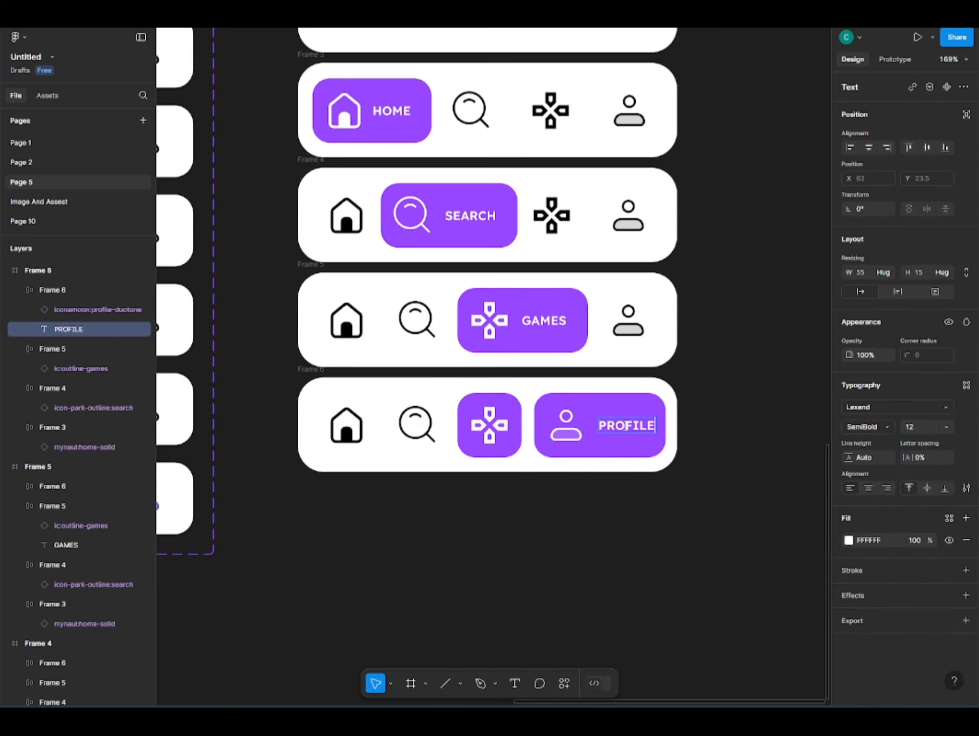
key("Left")
key("Right")
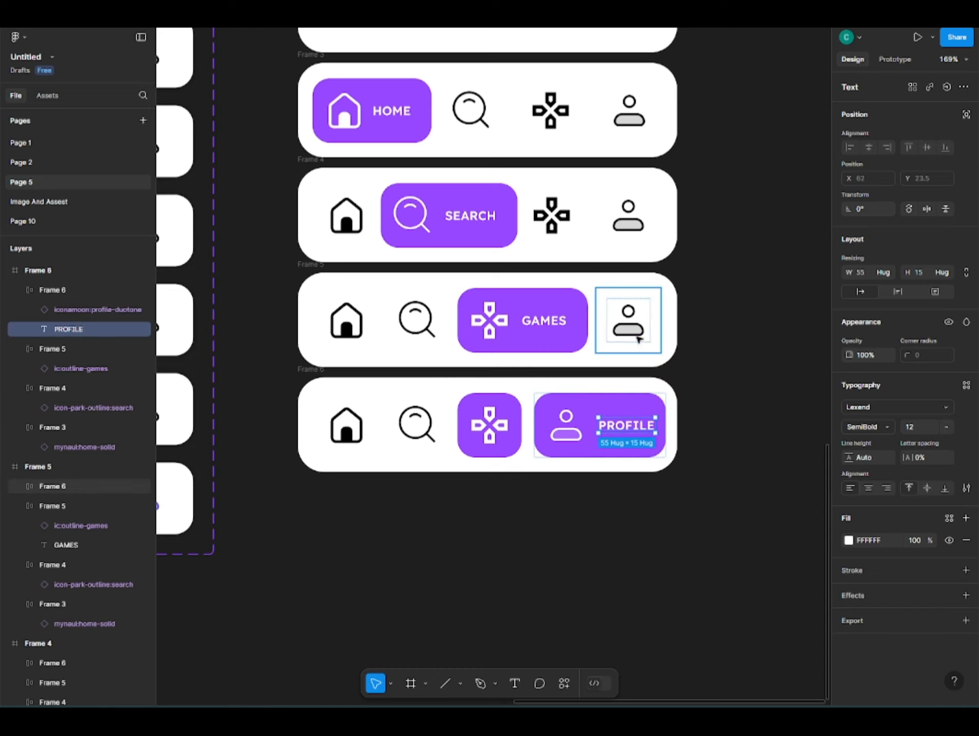
- Nudge the PROFILE button 5 px left so its right edge lines up with the profile item above
left_click(604, 386)
left_click(586, 410)
key("Left")
key("Left")
key("Left")
key("Left")
key("Left")
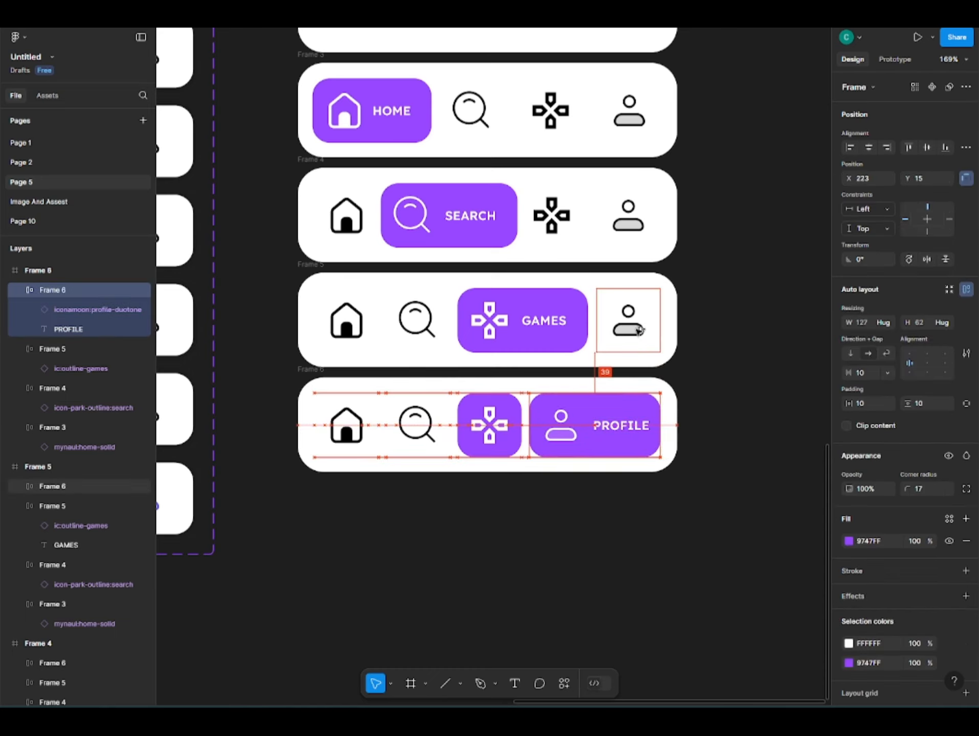
left_click(493, 520)
left_click_drag(494, 520, 503, 519)
- Remove the purple fill from the lowest bar's gamepad item and change its icon from white to black
left_click(497, 433)
left_click(966, 541)
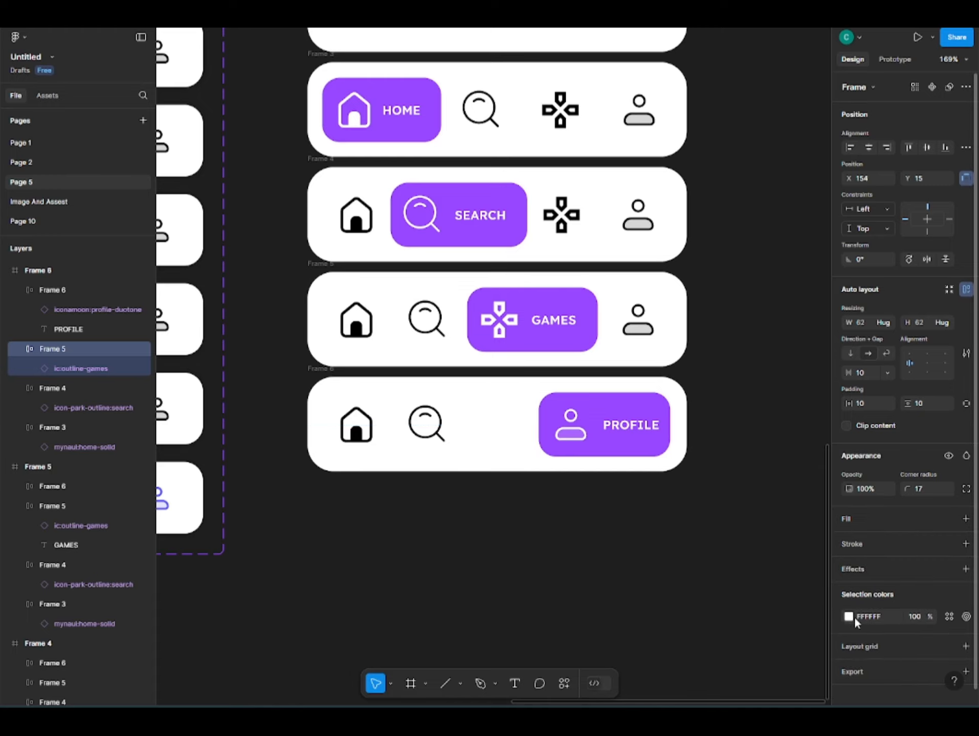
left_click(849, 617)
left_click_drag(726, 491, 683, 544)
left_click(501, 528)
scroll(501, 529, "down", 3)
left_click(447, 452)
left_click(396, 452, "shift")
left_click(509, 457)
left_click(504, 372, "shift")
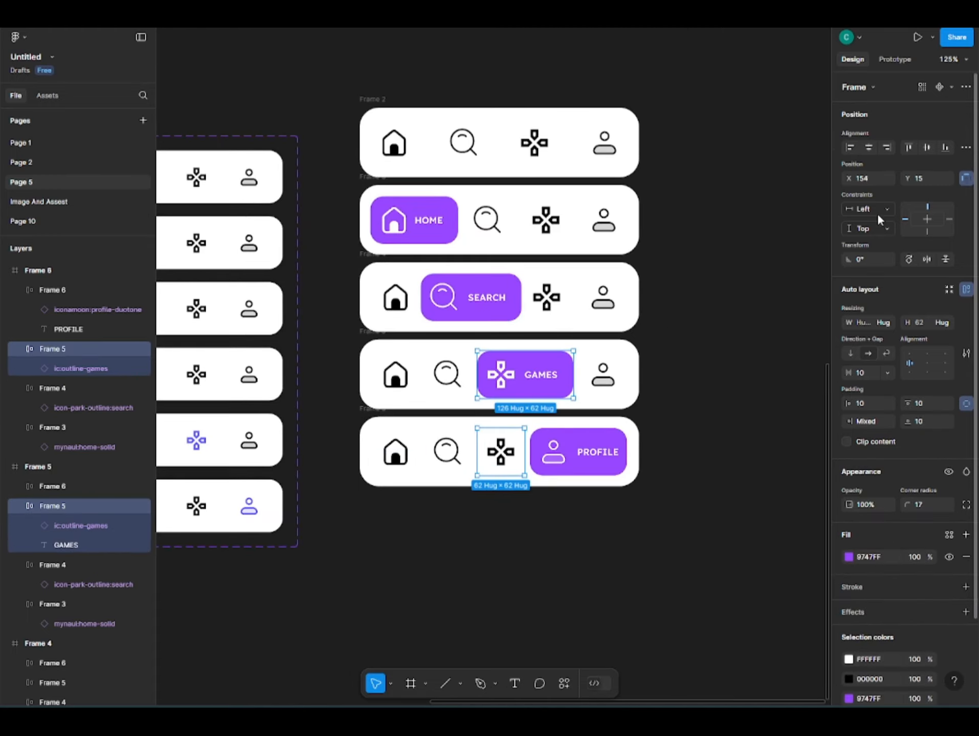
- Space the five navigation bars further apart vertically and combine them into one component set
scroll(531, 579, "down", 3)
left_click_drag(388, 174, 621, 541)
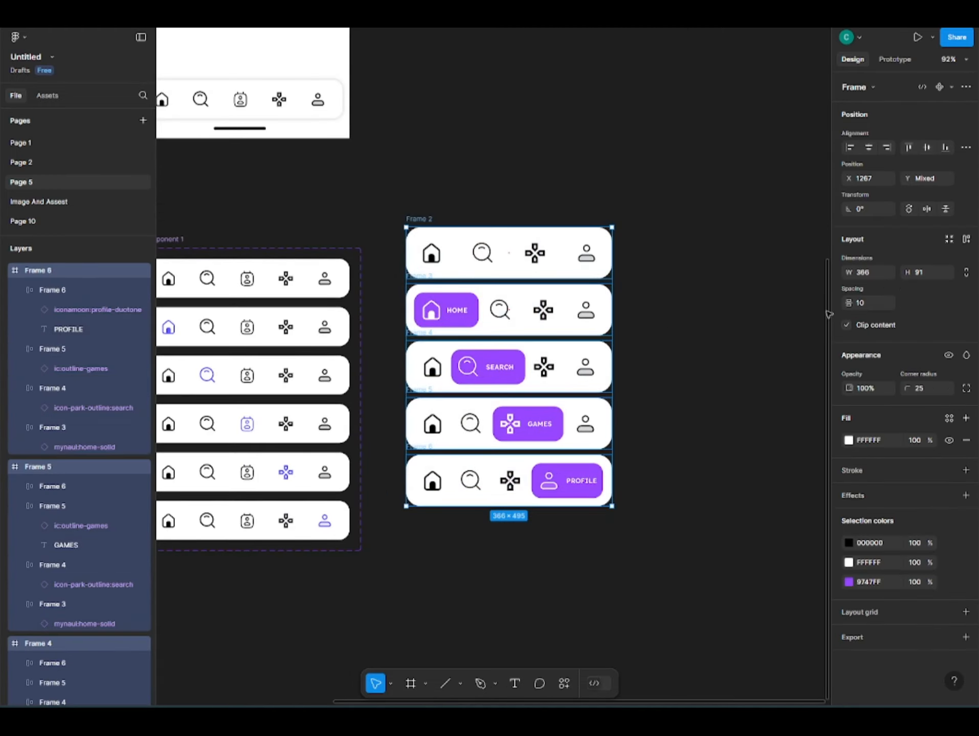
left_click(966, 148)
left_click(831, 187)
left_click_drag(851, 304, 866, 304)
left_click(952, 87)
left_click(901, 138)
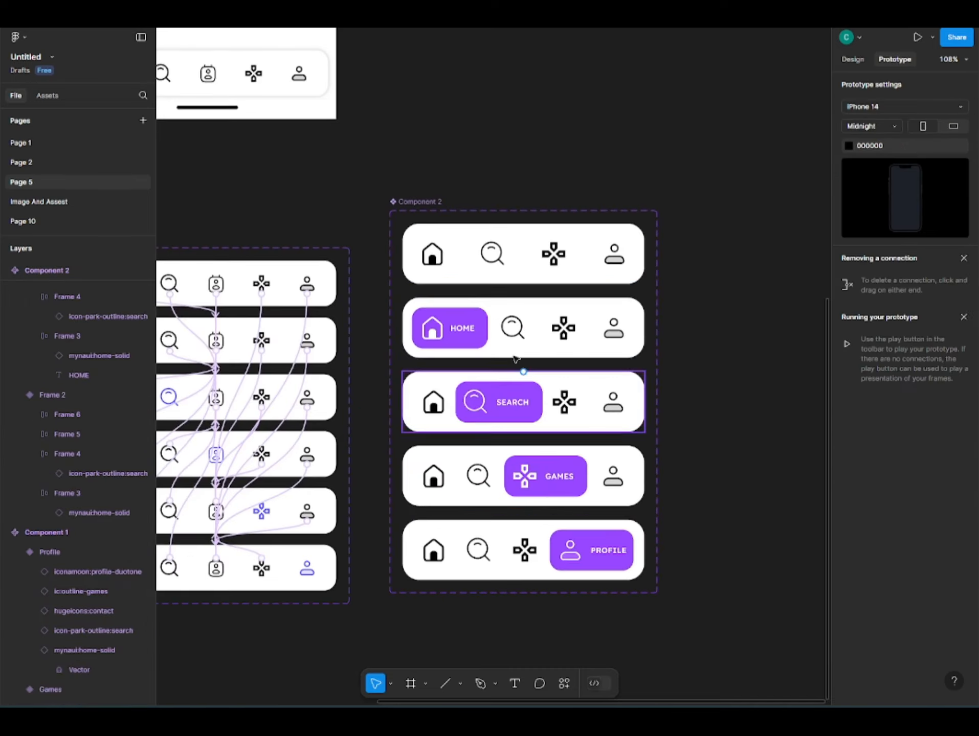
- Link the home items of the default, SEARCH, GAMES and PROFILE bars to the HOME bar with an on-tap change to Frame 3
left_click(421, 260)
left_click(429, 255)
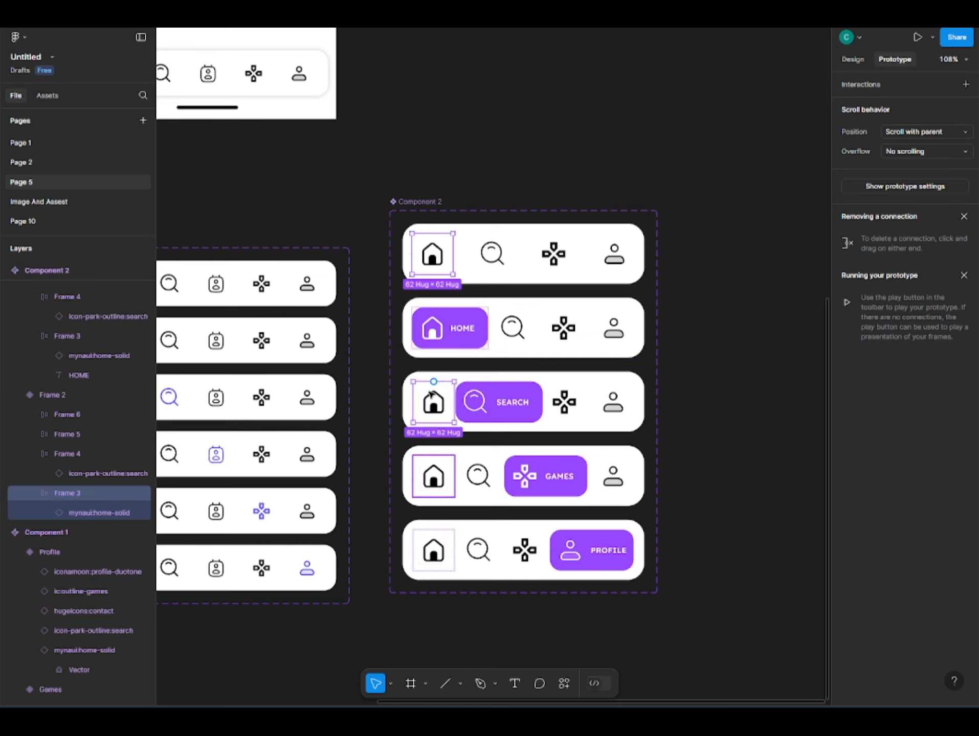
left_click(429, 486, "shift")
left_click(433, 551, "shift")
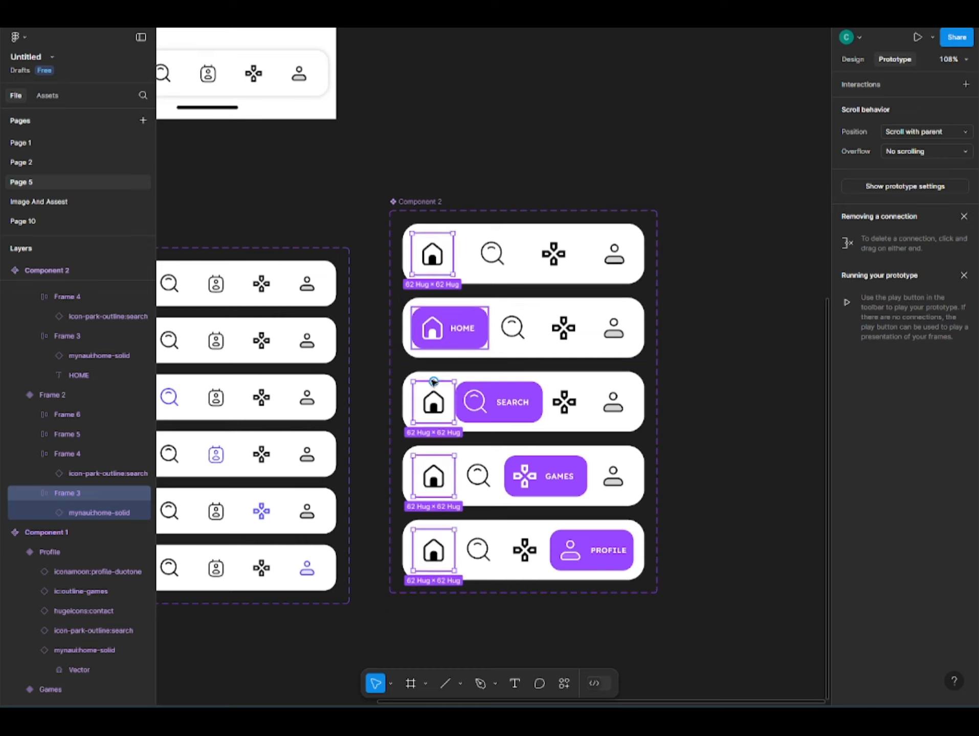
left_click_drag(434, 381, 458, 335)
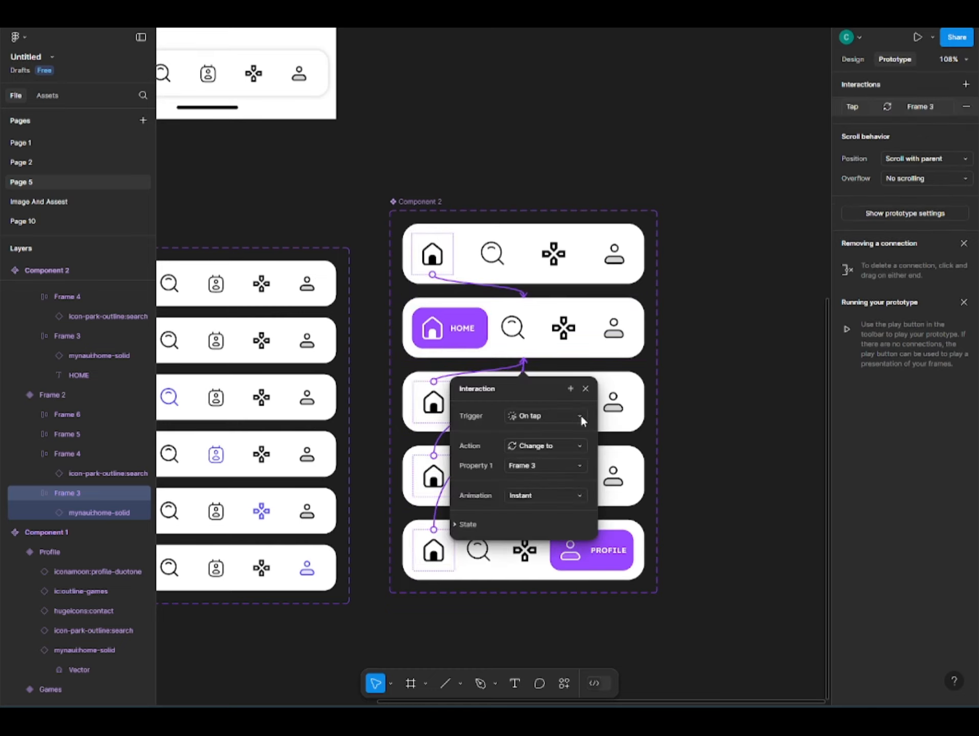
- Set the home links' animation to Smart animate, keeping the Ease in and out curve
left_click(534, 495)
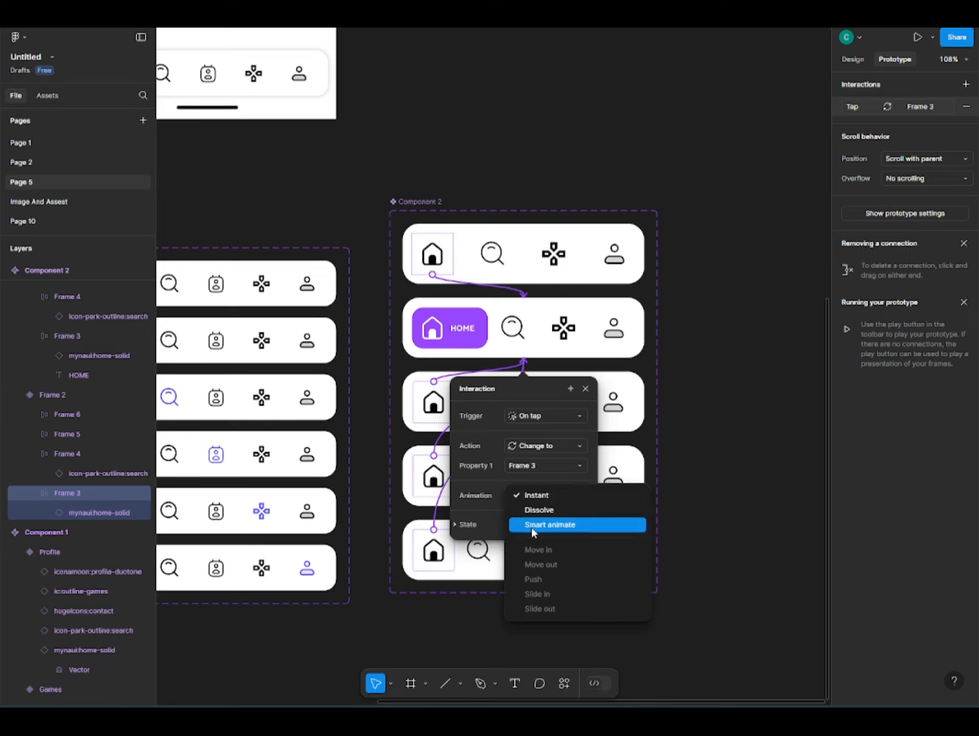
left_click(540, 523)
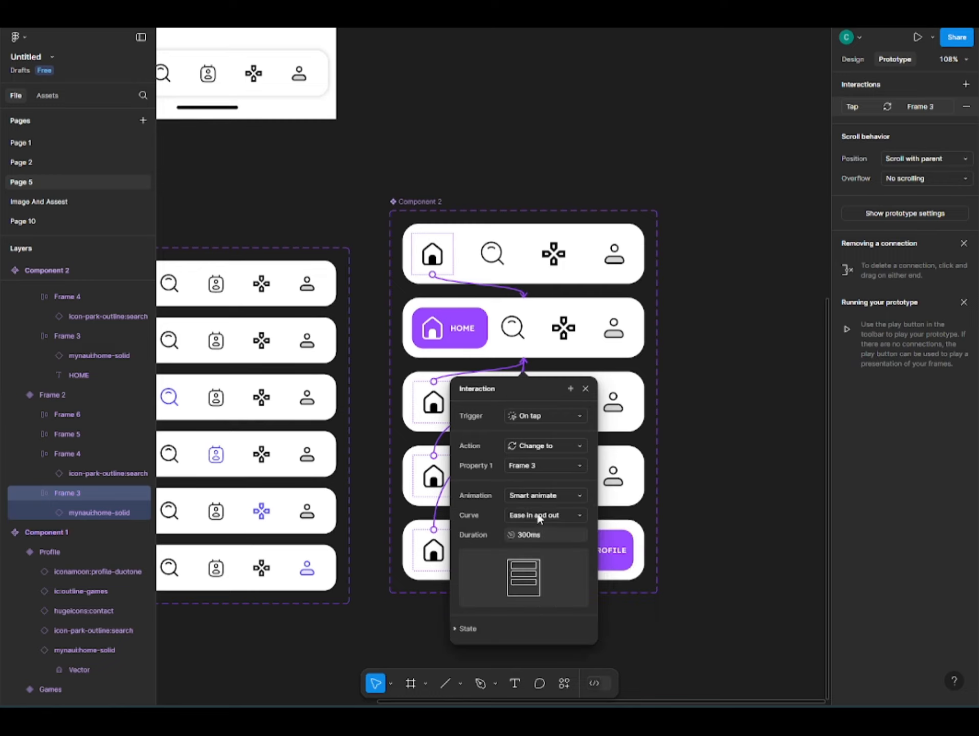
left_click(539, 514)
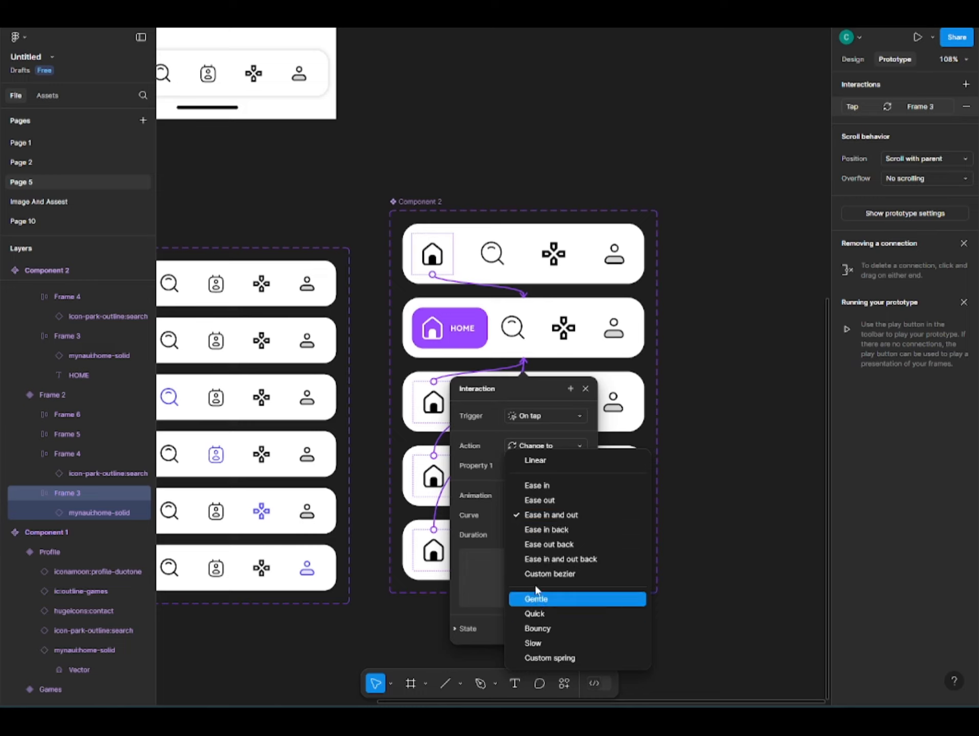
left_click(705, 488)
- Link the search items of the other four bars to the SEARCH bar, Frame 4, with an on-tap Smart animate change
left_click(494, 258)
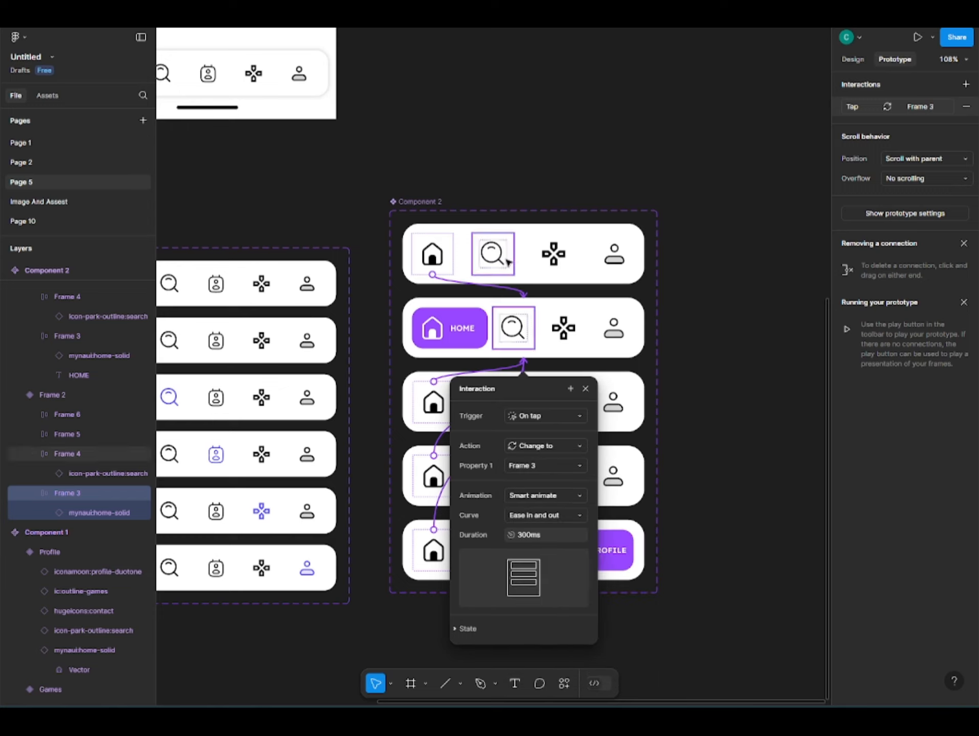
left_click(509, 321, "shift")
left_click(479, 476, "shift")
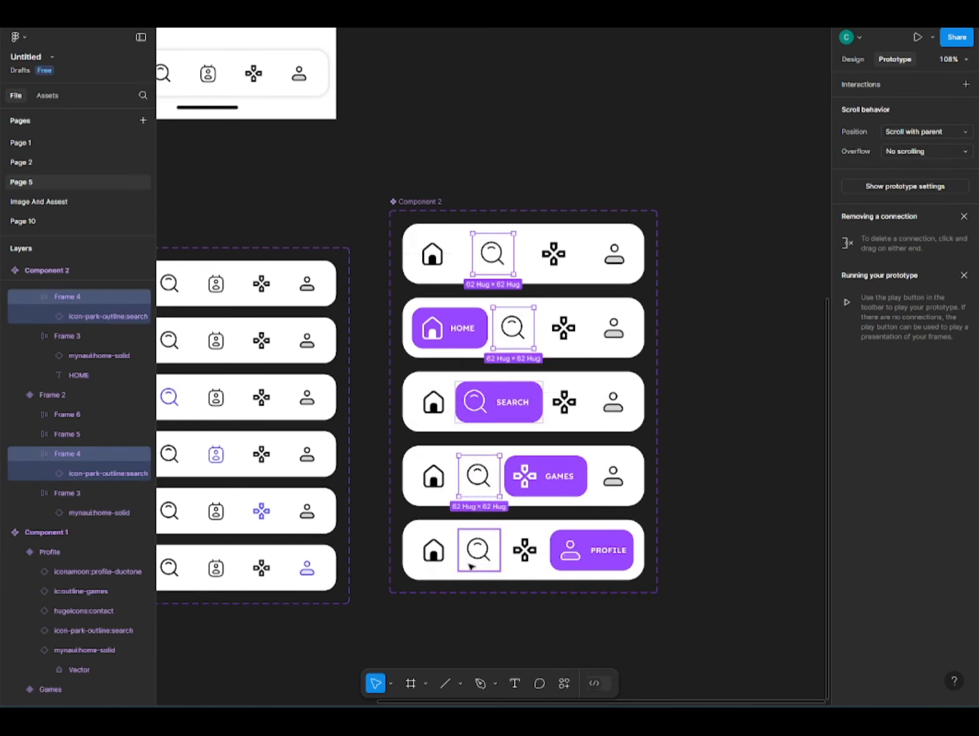
left_click(478, 550, "shift")
mouse_move(480, 456)
left_mouse_down()
mouse_move(499, 407)
mouse_move(470, 435)
left_mouse_up()
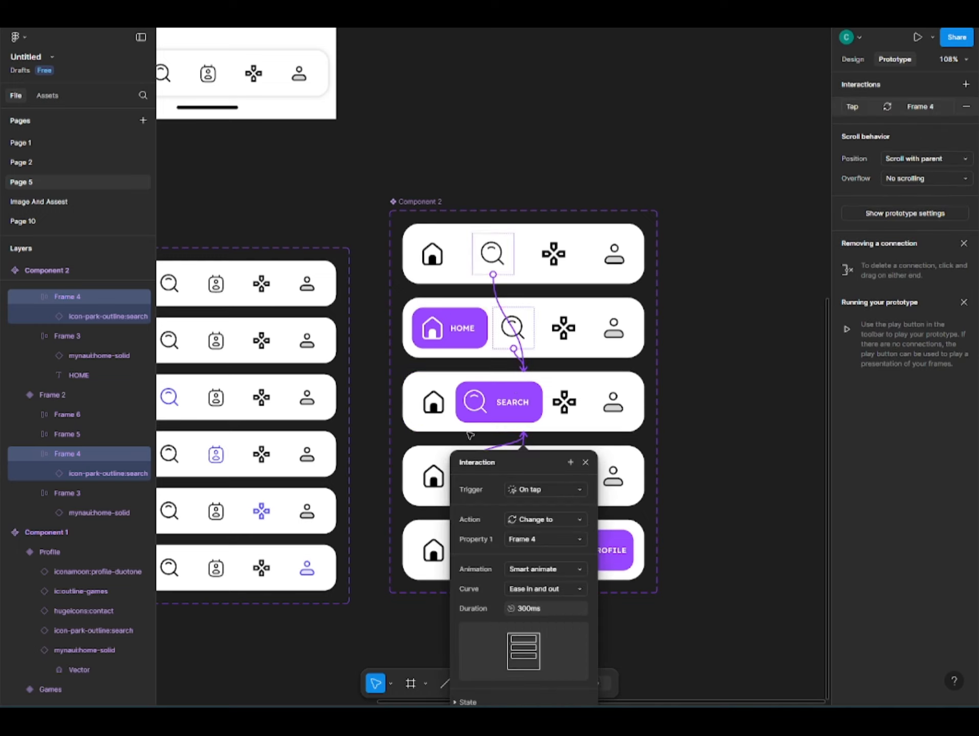
left_click(543, 489)
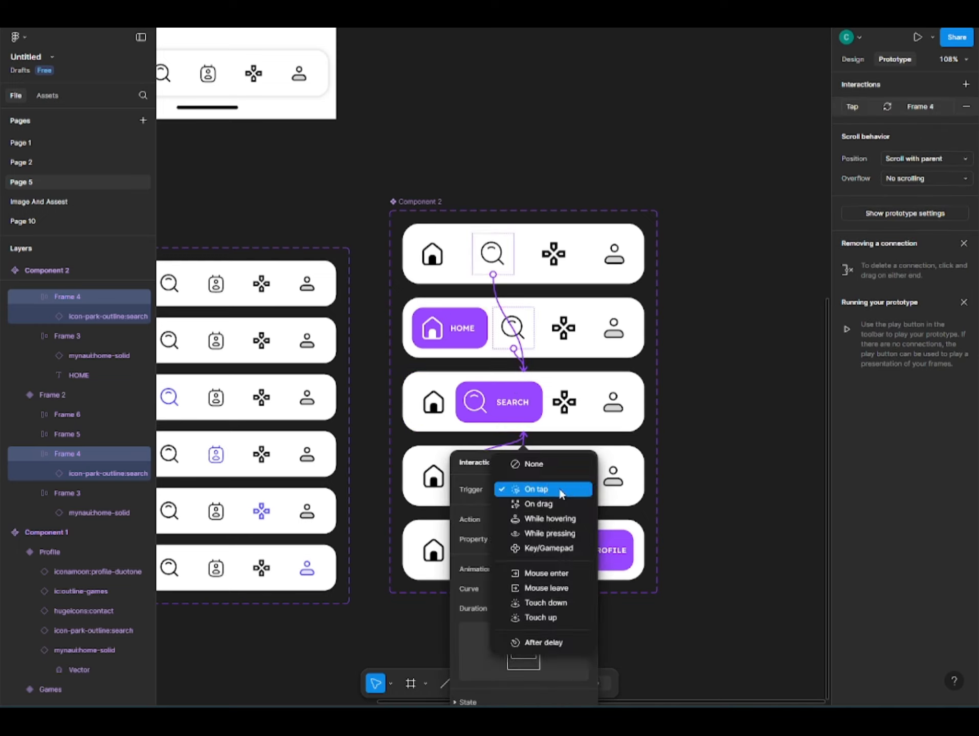
left_click(561, 491)
left_click(690, 577)
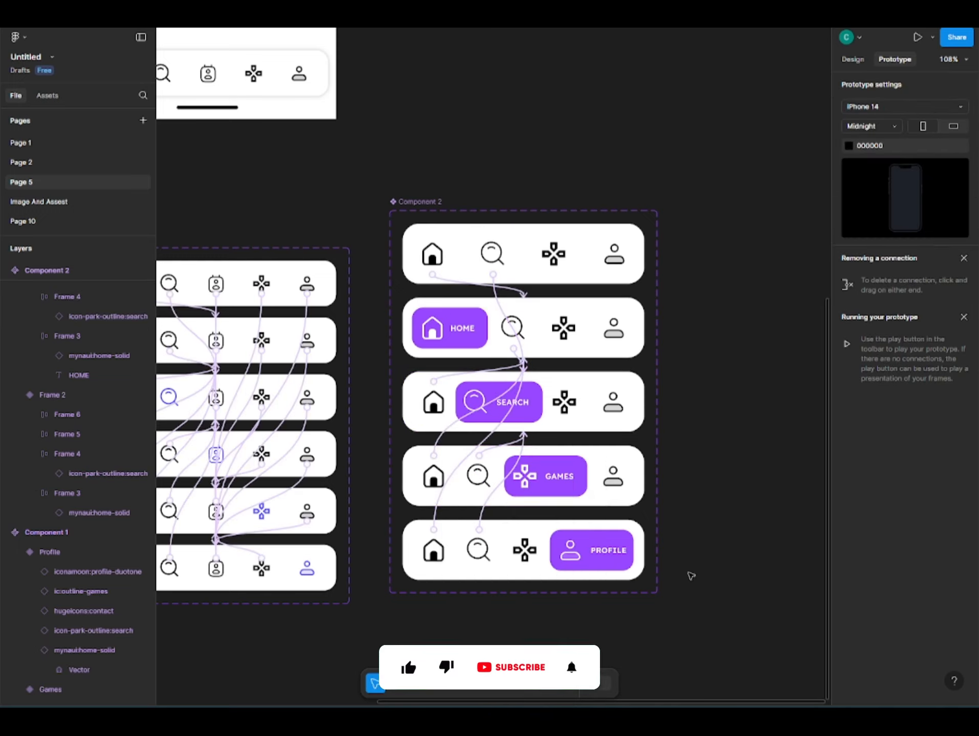
- Link the gamepad items of the other four bars to the GAMES bar, Frame 5, with an on-tap change
double_click(552, 257)
left_click(565, 332, "shift")
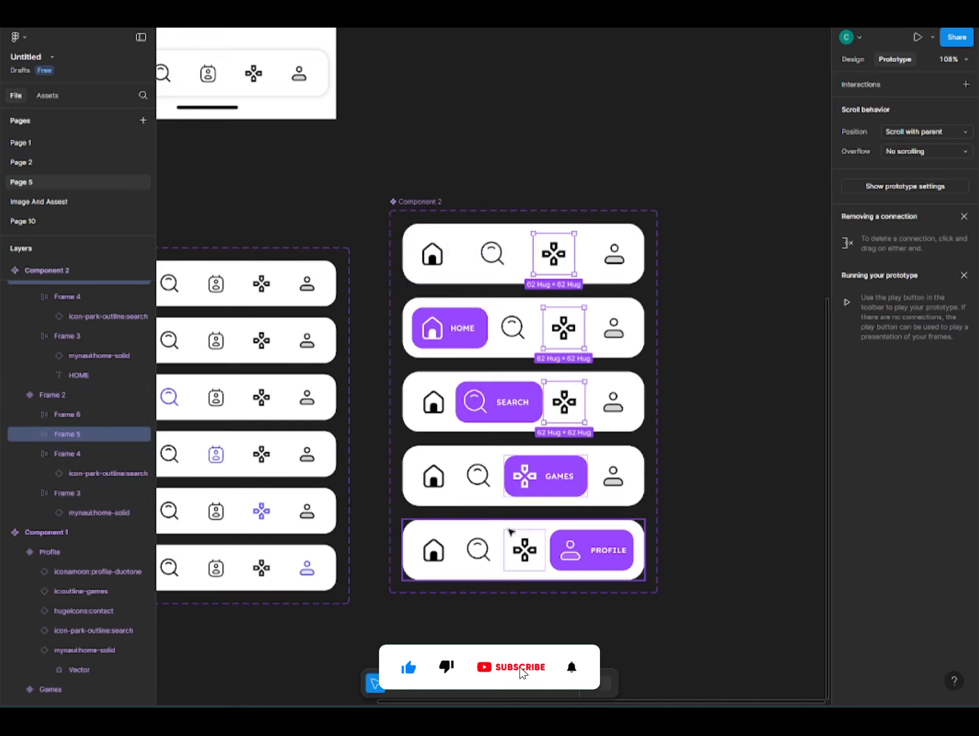
double_click(519, 541, "shift")
left_click_drag(525, 530, 573, 457)
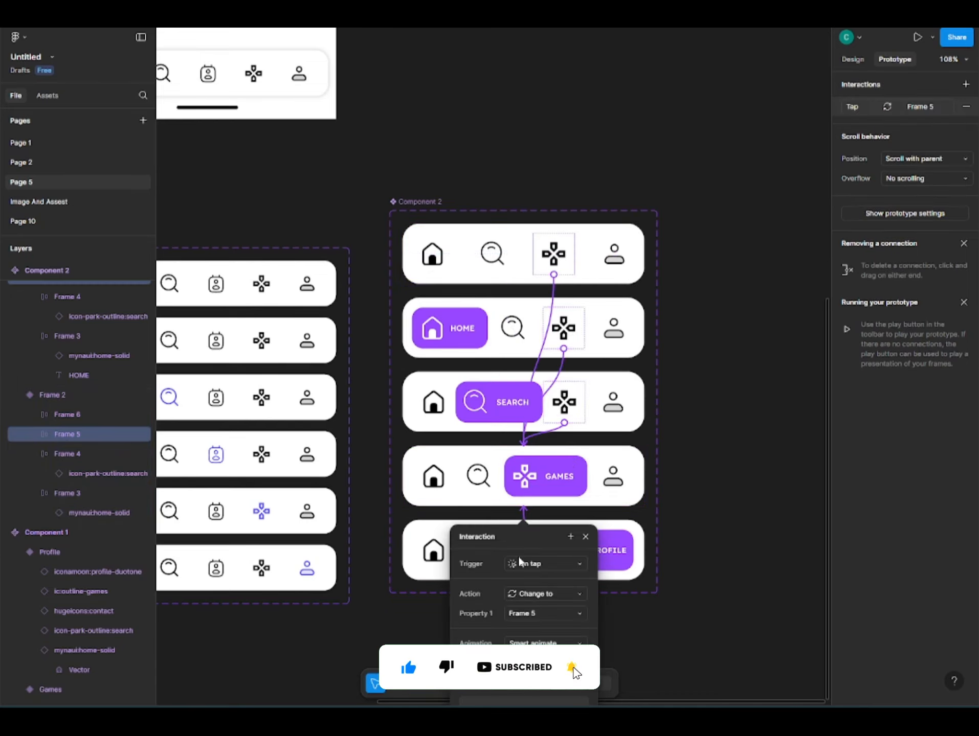
scroll(537, 563, "down", 1)
left_click(603, 632)
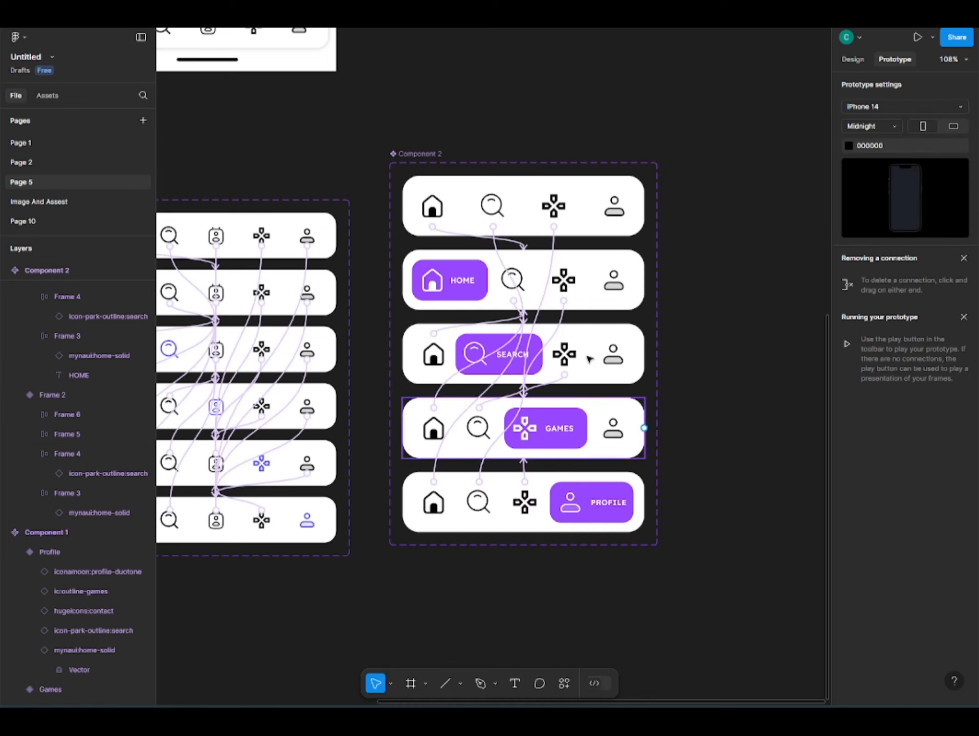
- Link the profile items of the other four bars to the PROFILE bar, Frame 6, with an on-tap Smart animate change
double_click(623, 212)
left_click(614, 288, "shift")
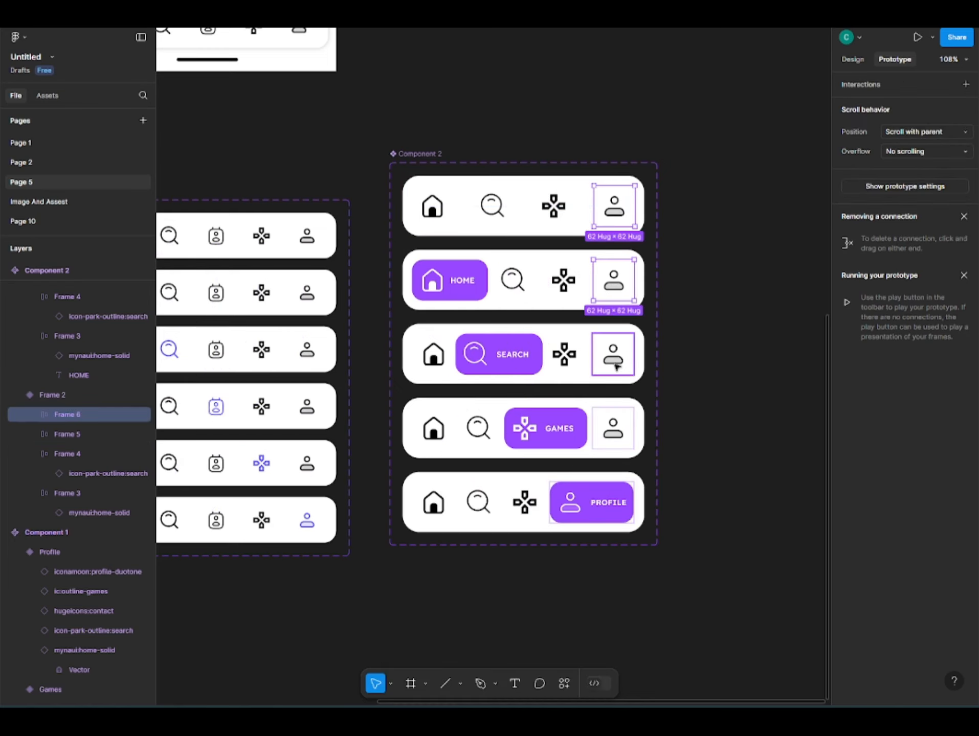
left_click(613, 358, "shift")
left_click(613, 432, "shift")
left_click_drag(592, 429, 583, 491)
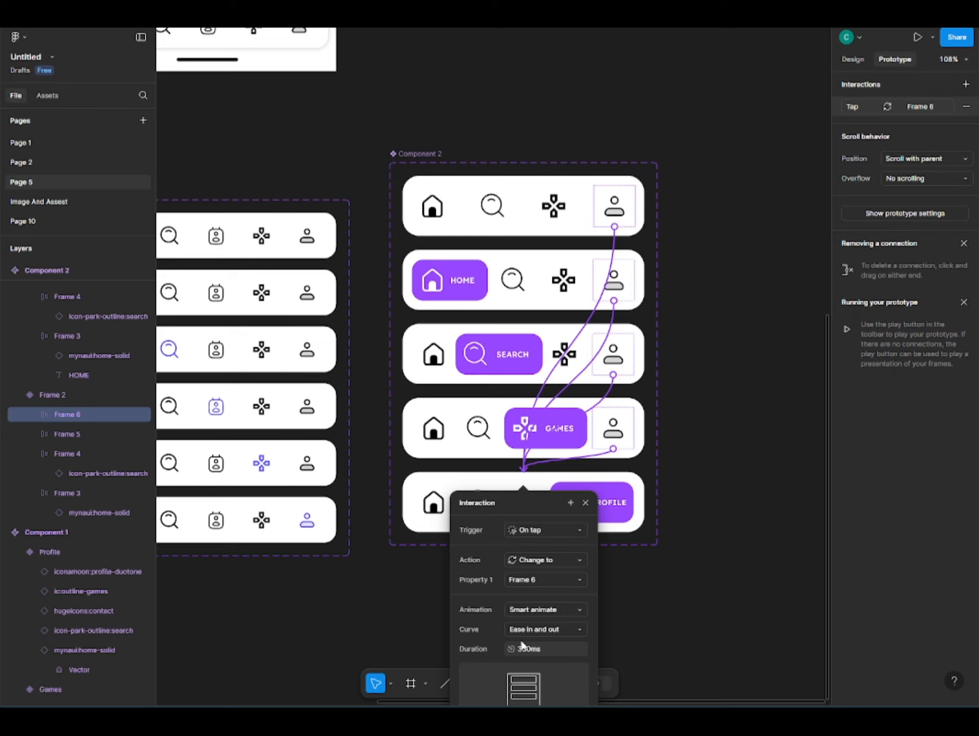
left_click(415, 572)
- Duplicate the iPhone 13 & 14 - 1 frame beside the original and move the copy's navigation bar outside the frame
scroll(390, 518, "down", 3)
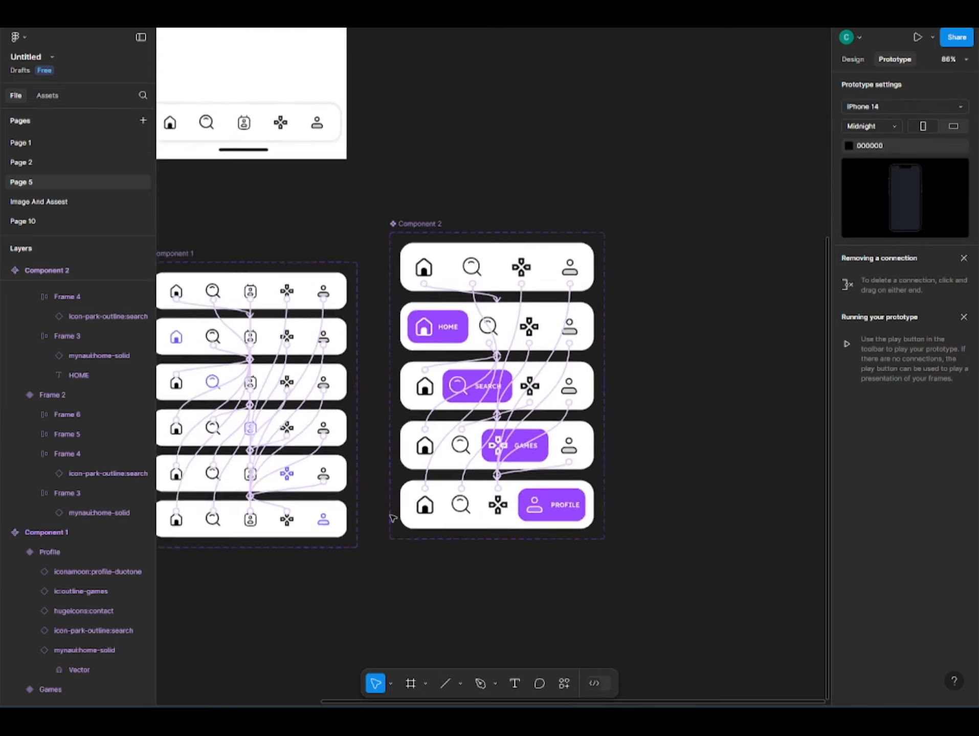
scroll(433, 323, "up", 4)
left_click_drag(246, 71, 423, 83)
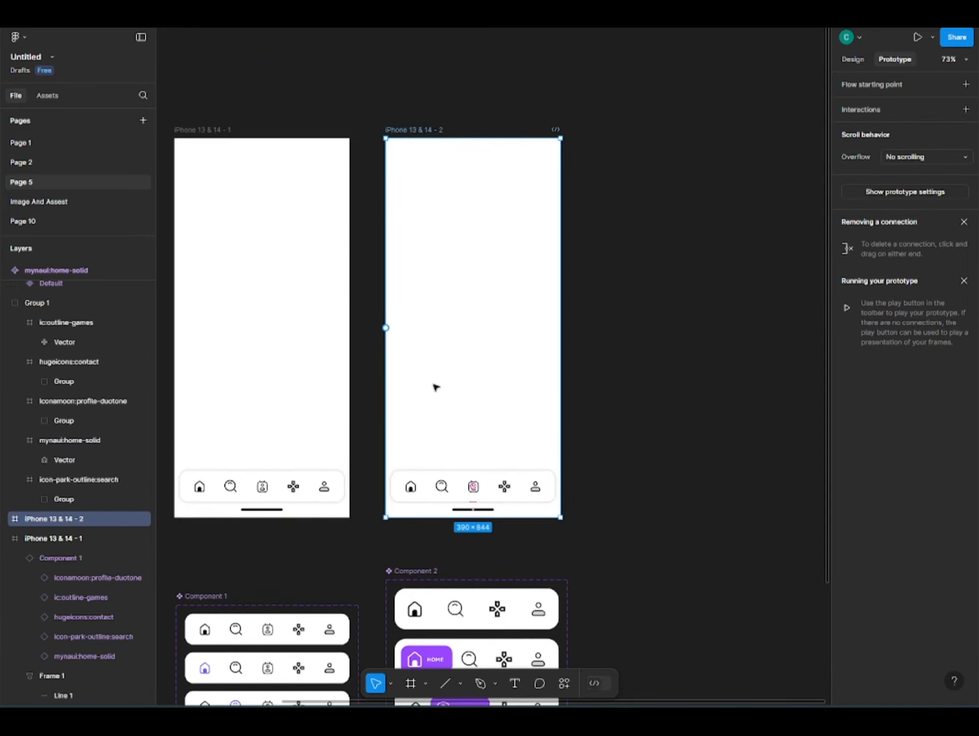
left_click(627, 431)
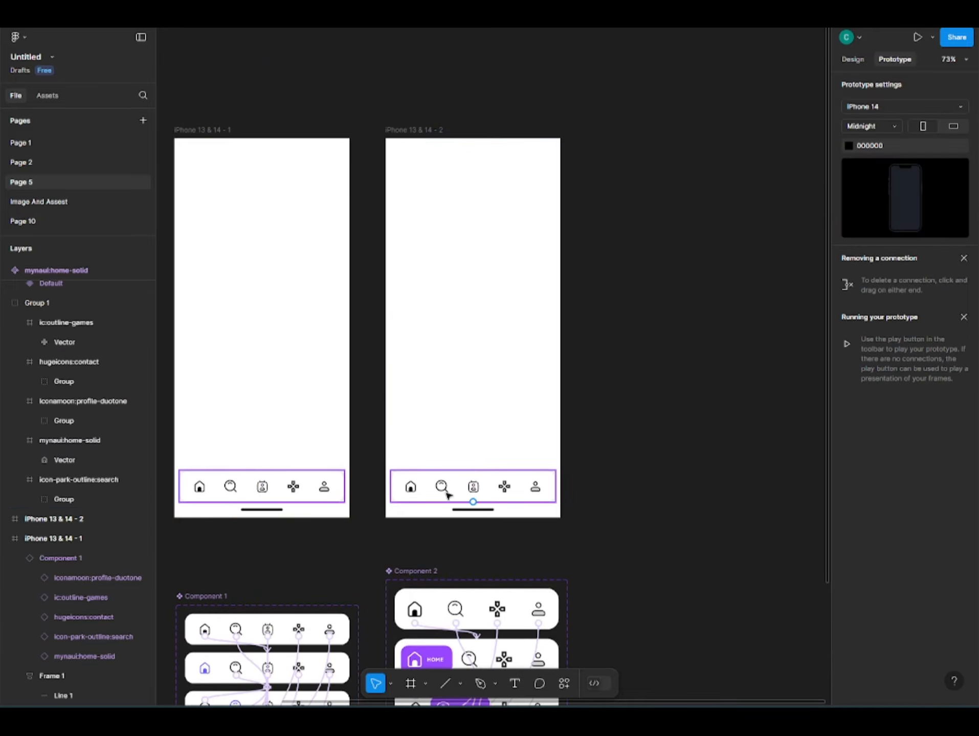
left_click_drag(409, 492, 623, 452)
left_click(642, 359)
- Insert an instance of Component 2 near the lower edge of the iPhone 13 & 14 - 2 frame
left_click_drag(487, 468, 523, 315)
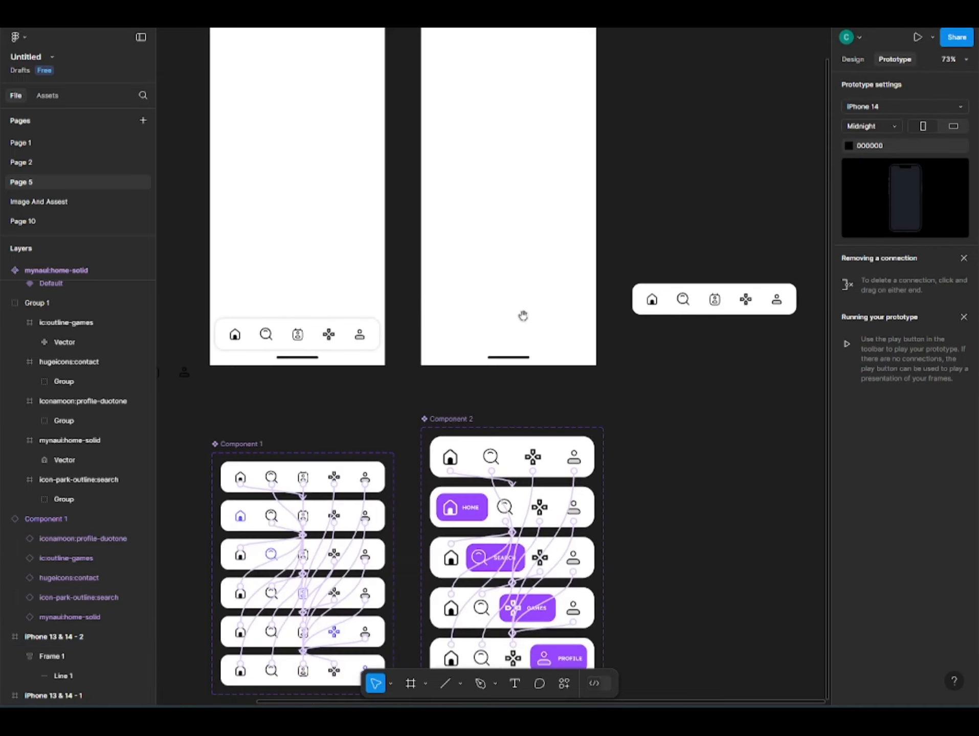
left_click(47, 96)
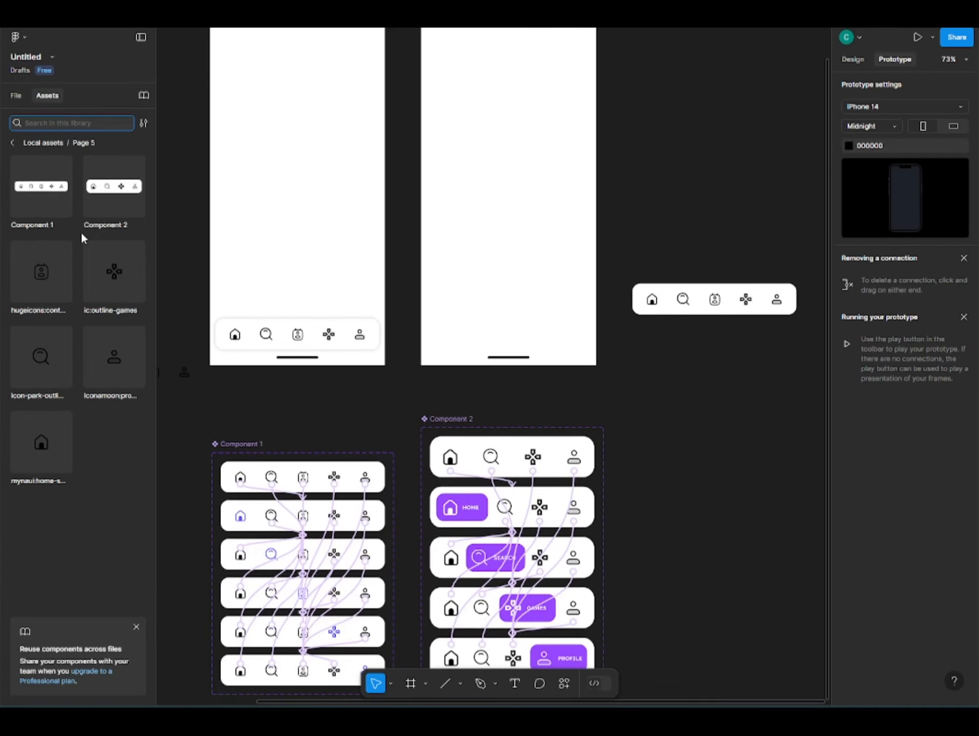
left_click(96, 200)
left_click_drag(252, 221, 511, 330)
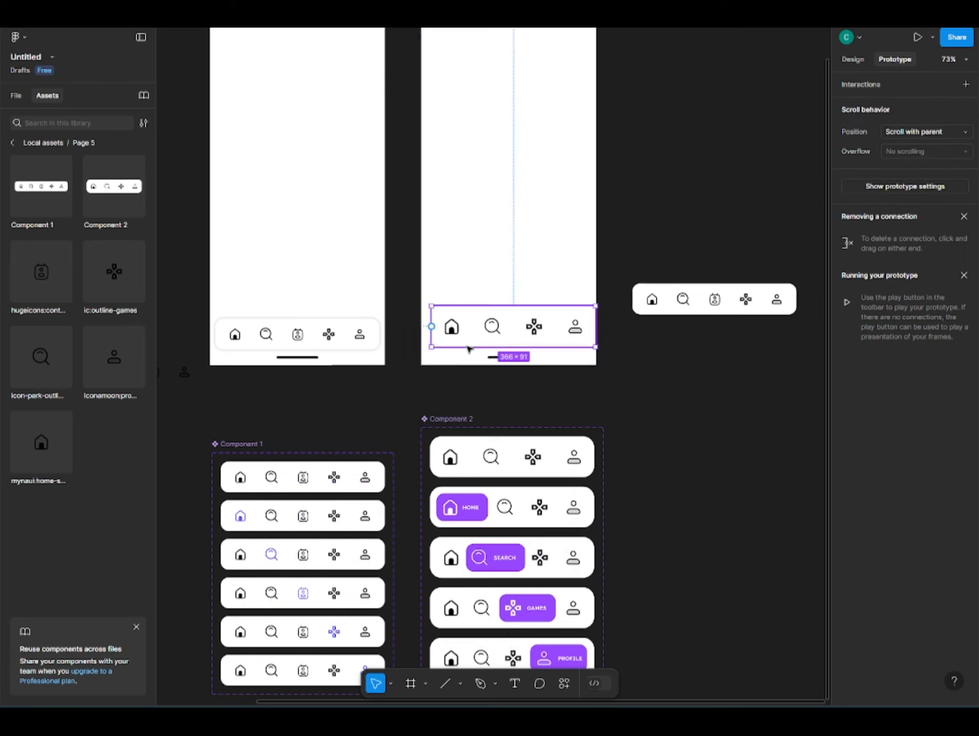
- Center the new navigation bar horizontally in its frame and lower it to Y 718, just above the home indicator
left_click(853, 59)
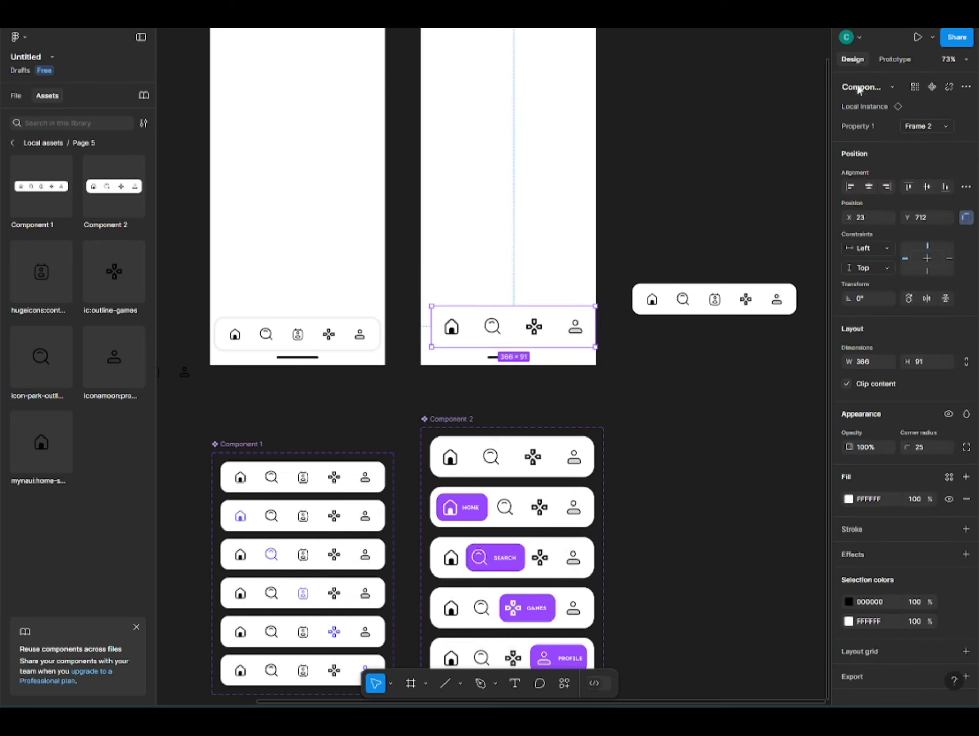
left_click(868, 186)
left_click_drag(473, 314, 504, 329)
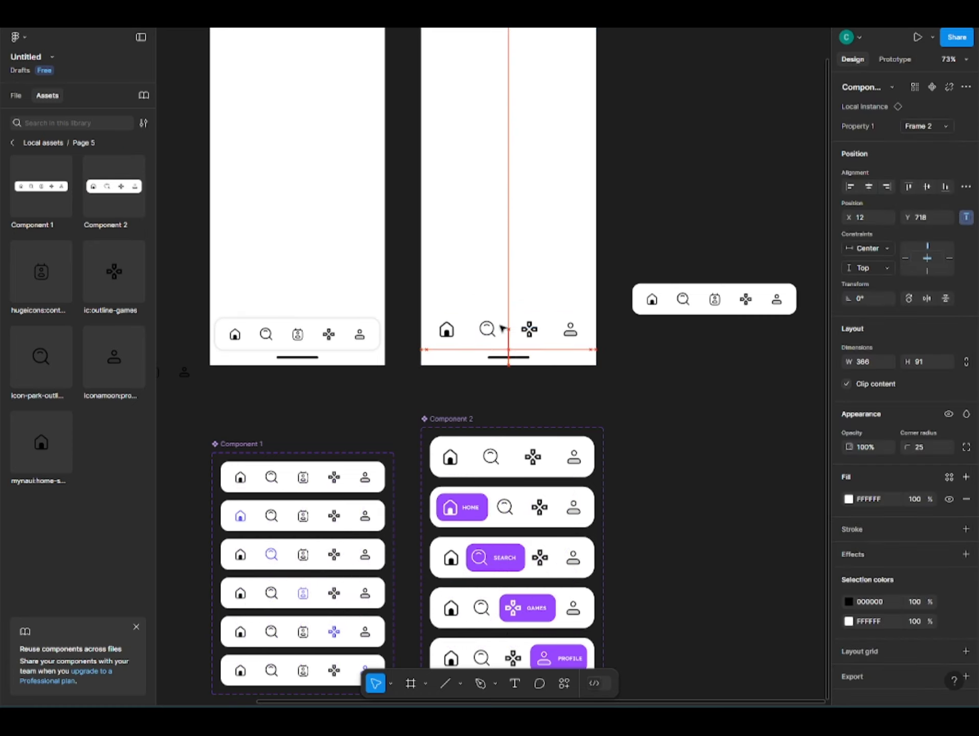
left_click(416, 207)
- Preview the iPhone 13 & 14 - 2 frame as a prototype and test switching between its search, games and profile items
scroll(430, 57, "up", 3)
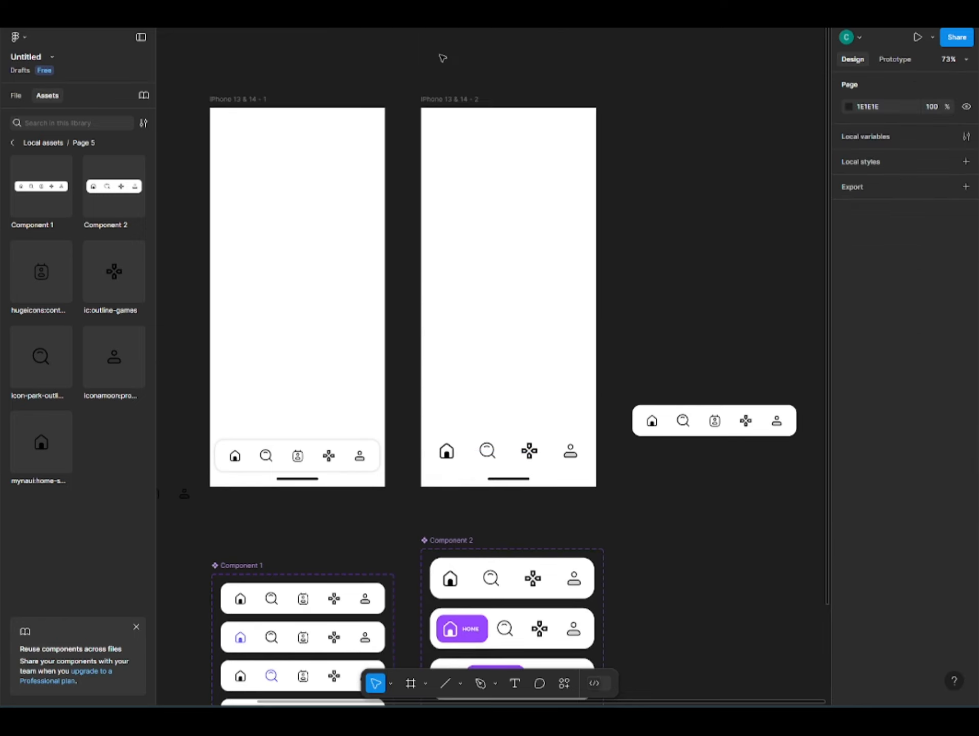
left_click(448, 98)
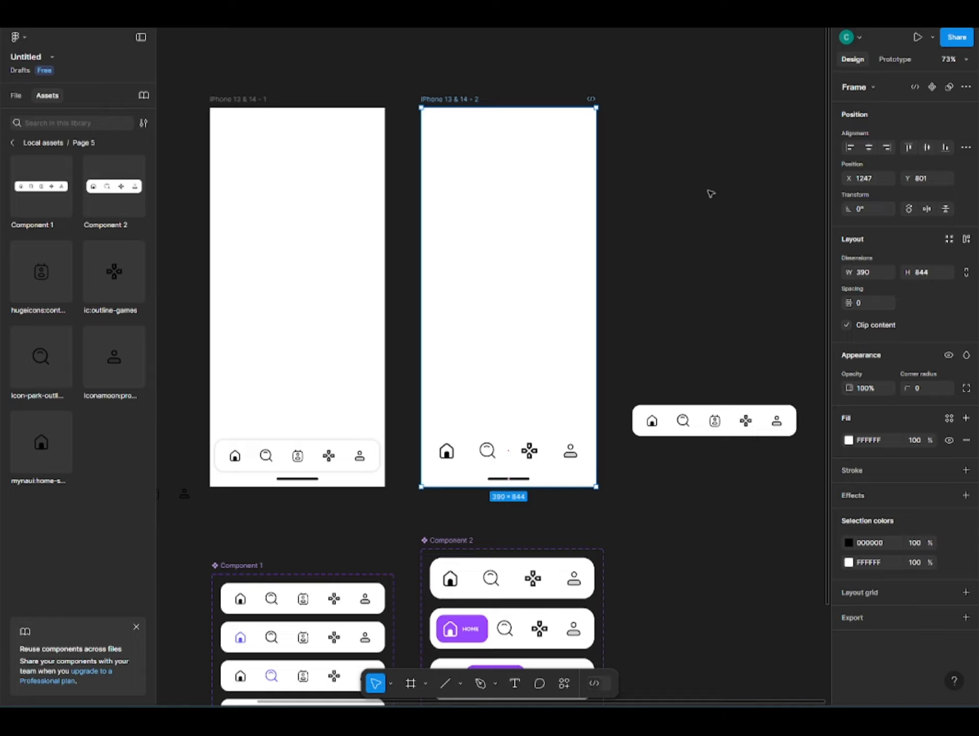
left_click(918, 36)
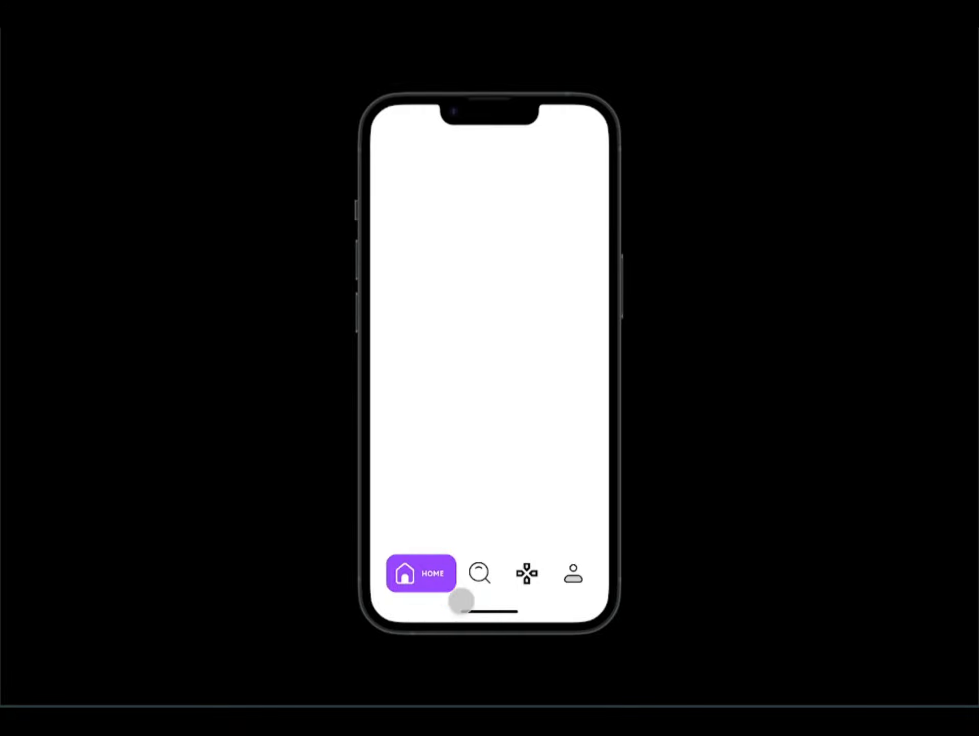
left_click(479, 581)
left_click(521, 582)
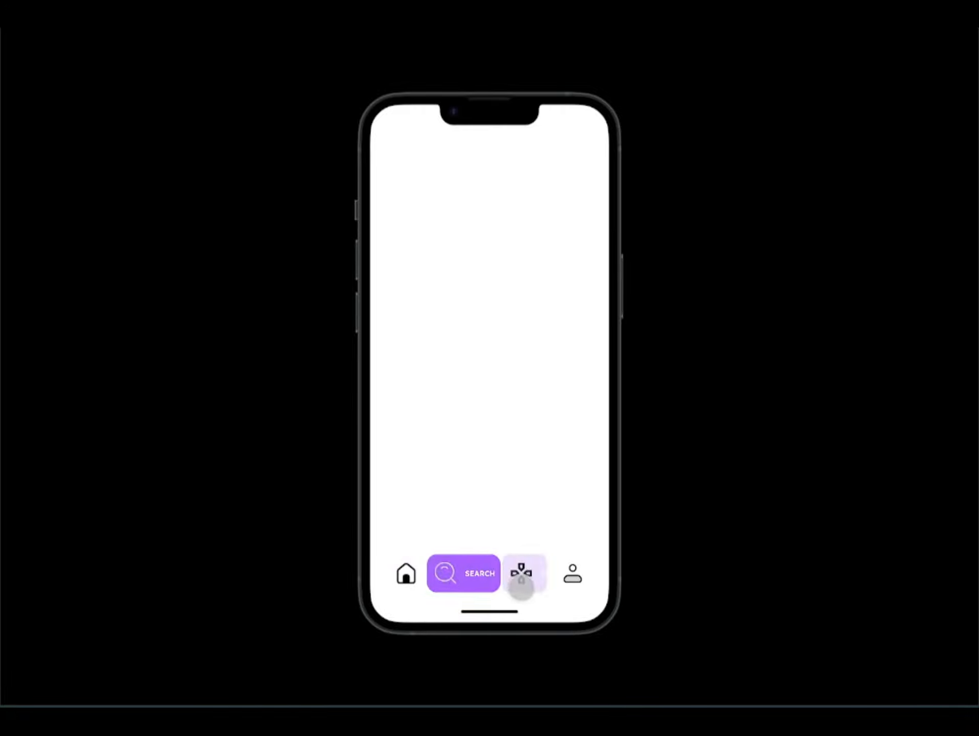
left_click(566, 578)
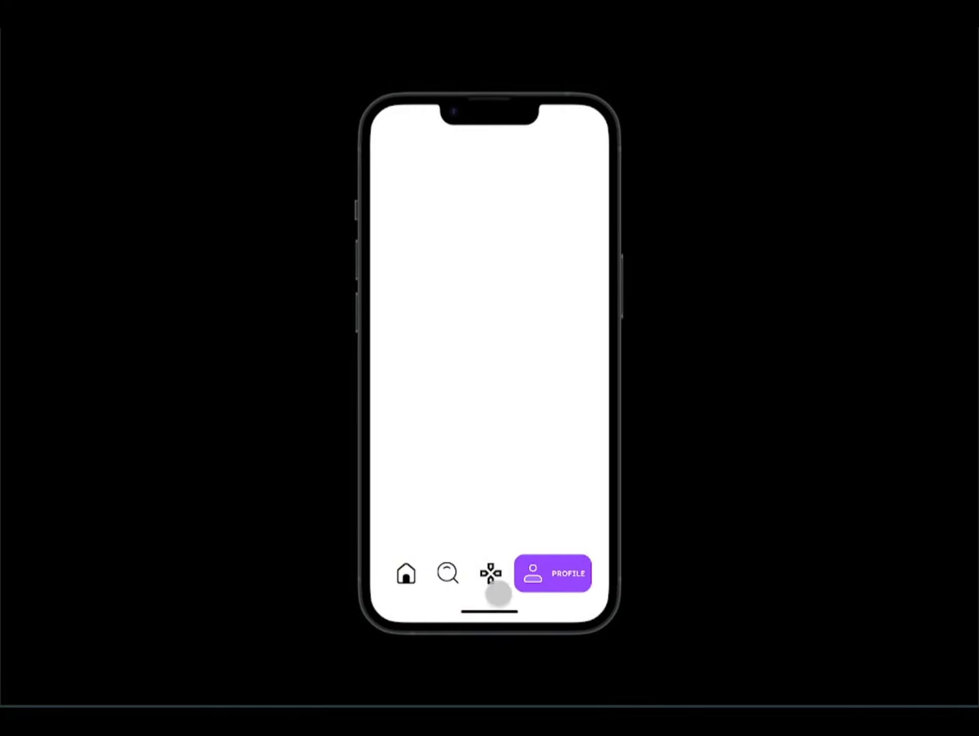
left_click(490, 578)
left_click(450, 574)
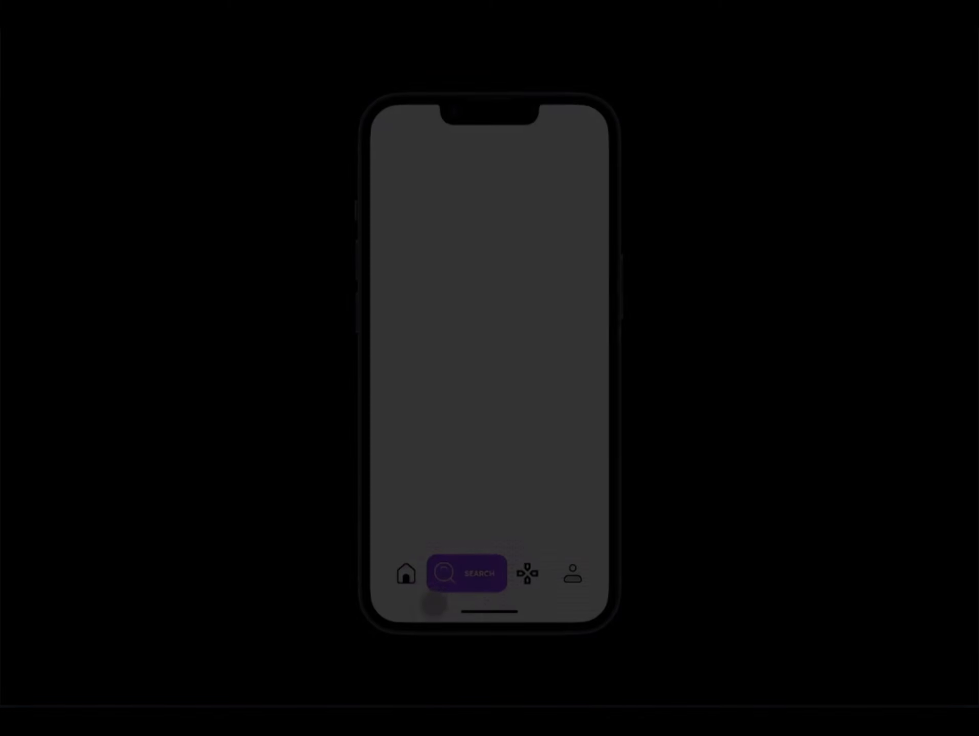